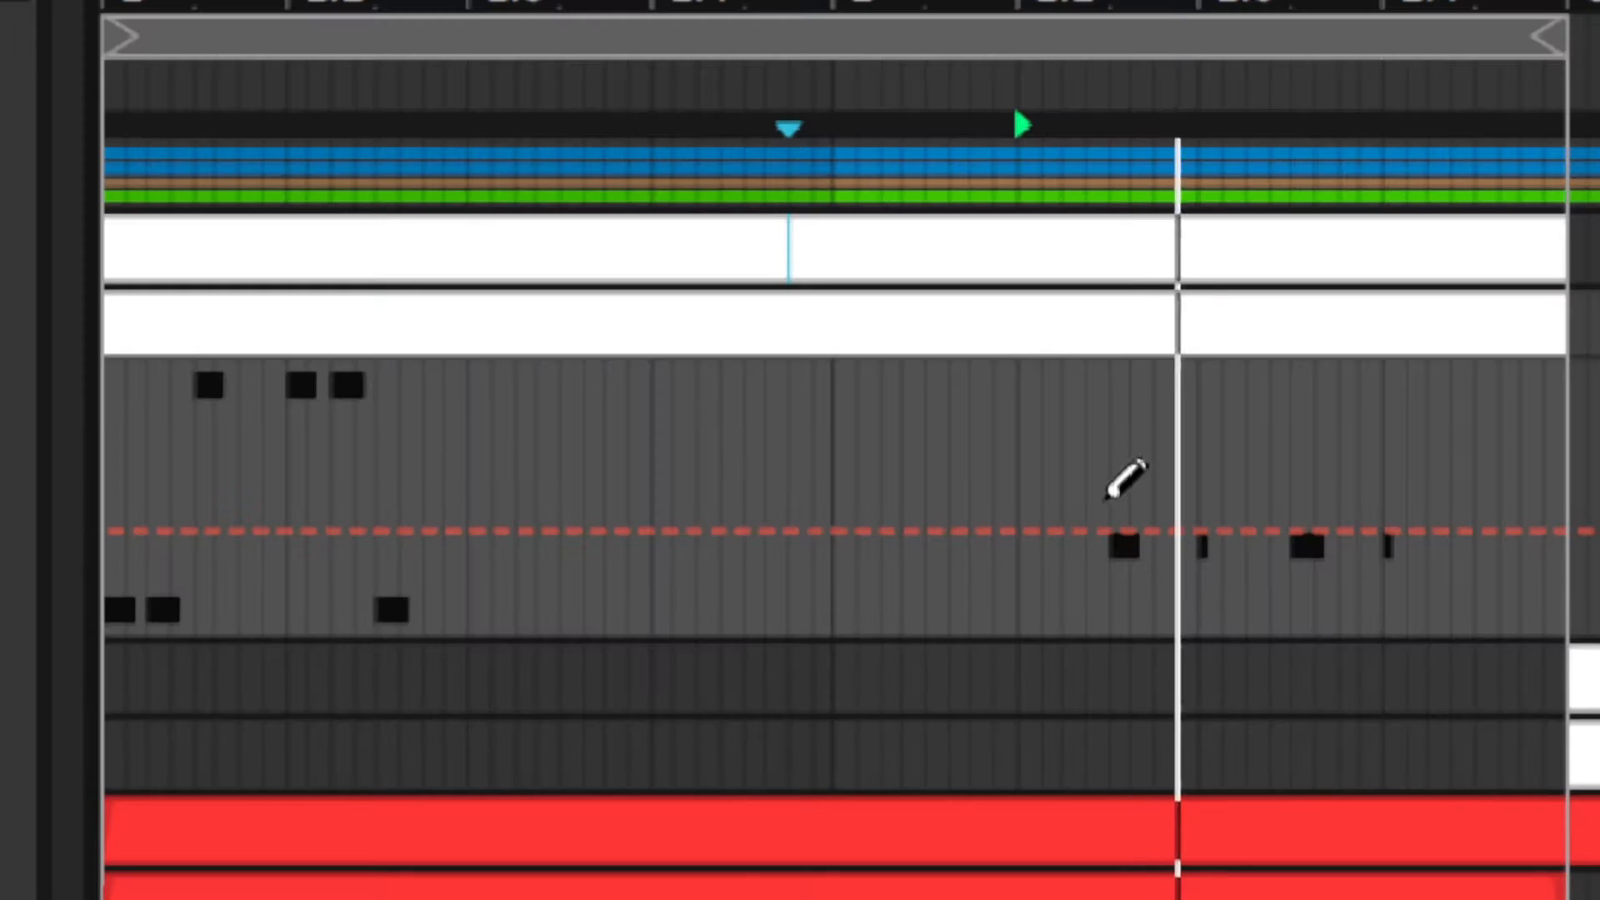
pyautogui.moveTo(1210, 594)
pyautogui.mouseDown()
pyautogui.moveTo(1218, 631)
pyautogui.moveTo(1278, 643)
pyautogui.mouseUp()
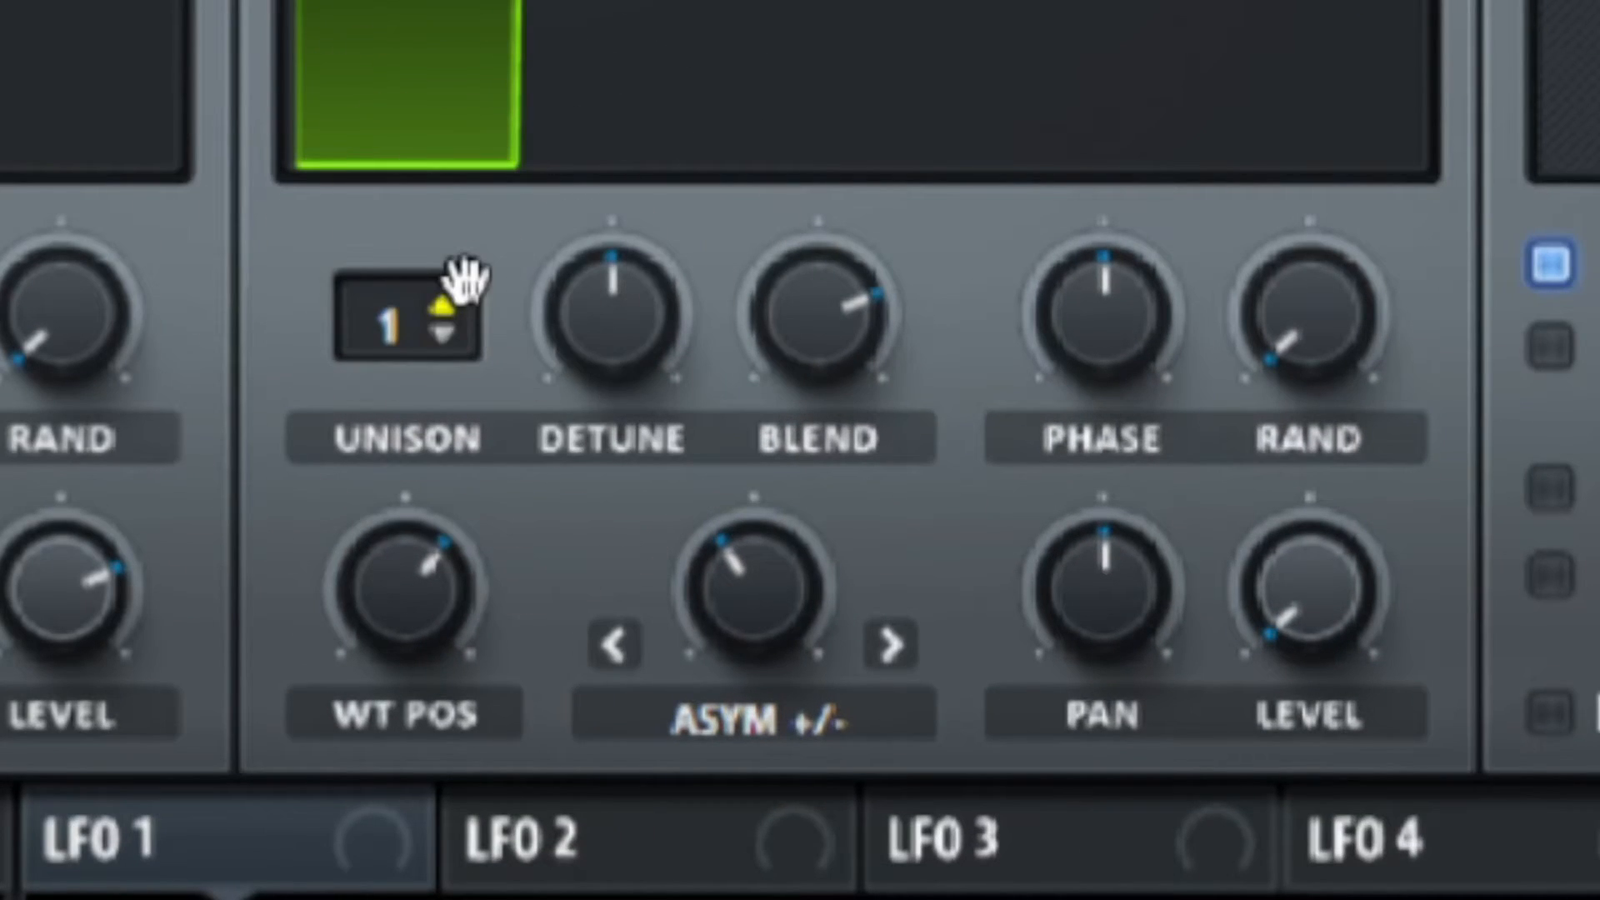
pyautogui.moveTo(464, 279)
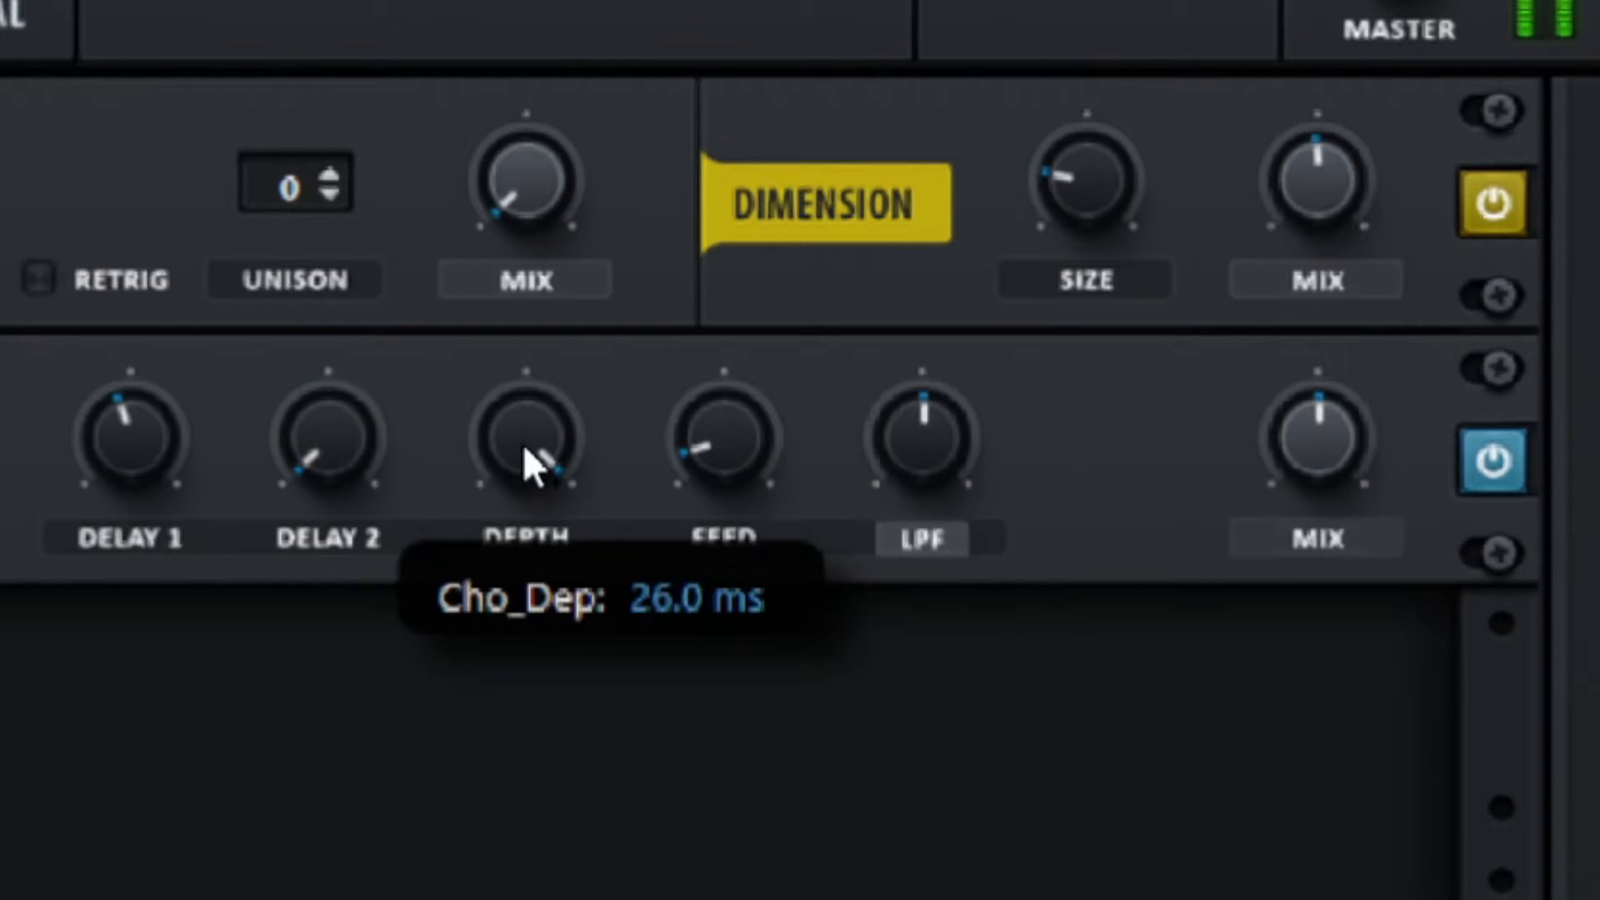
pyautogui.click(1262, 435)
pyautogui.click(1253, 454)
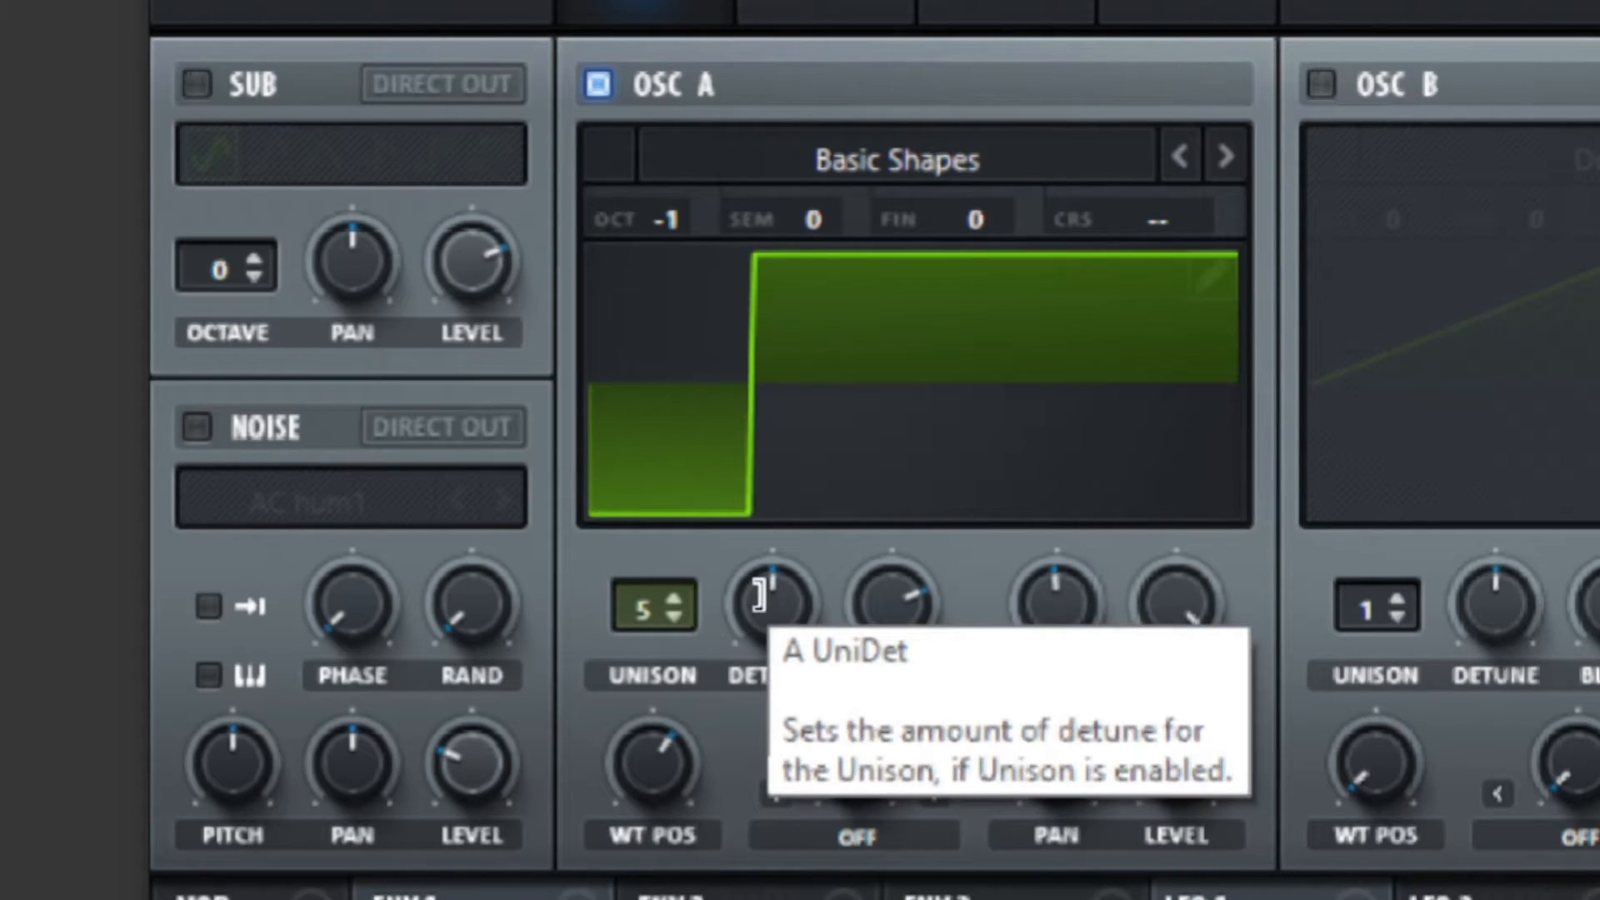
pyautogui.moveTo(762, 593); pyautogui.dragTo(748, 533)
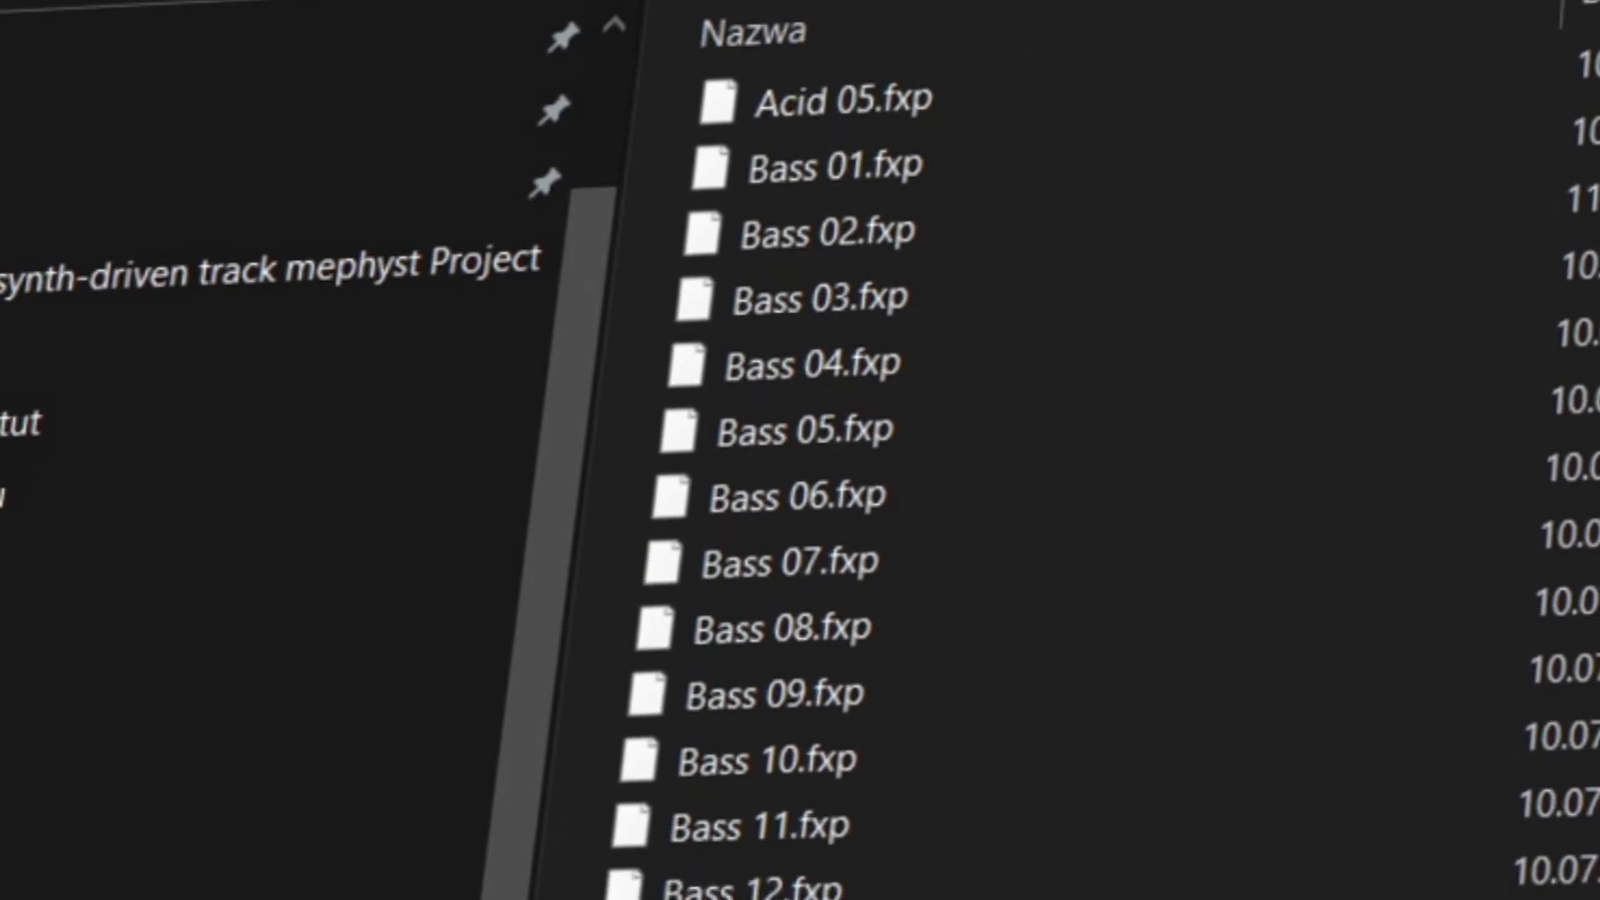
pyautogui.scroll(-5, 834, 467)
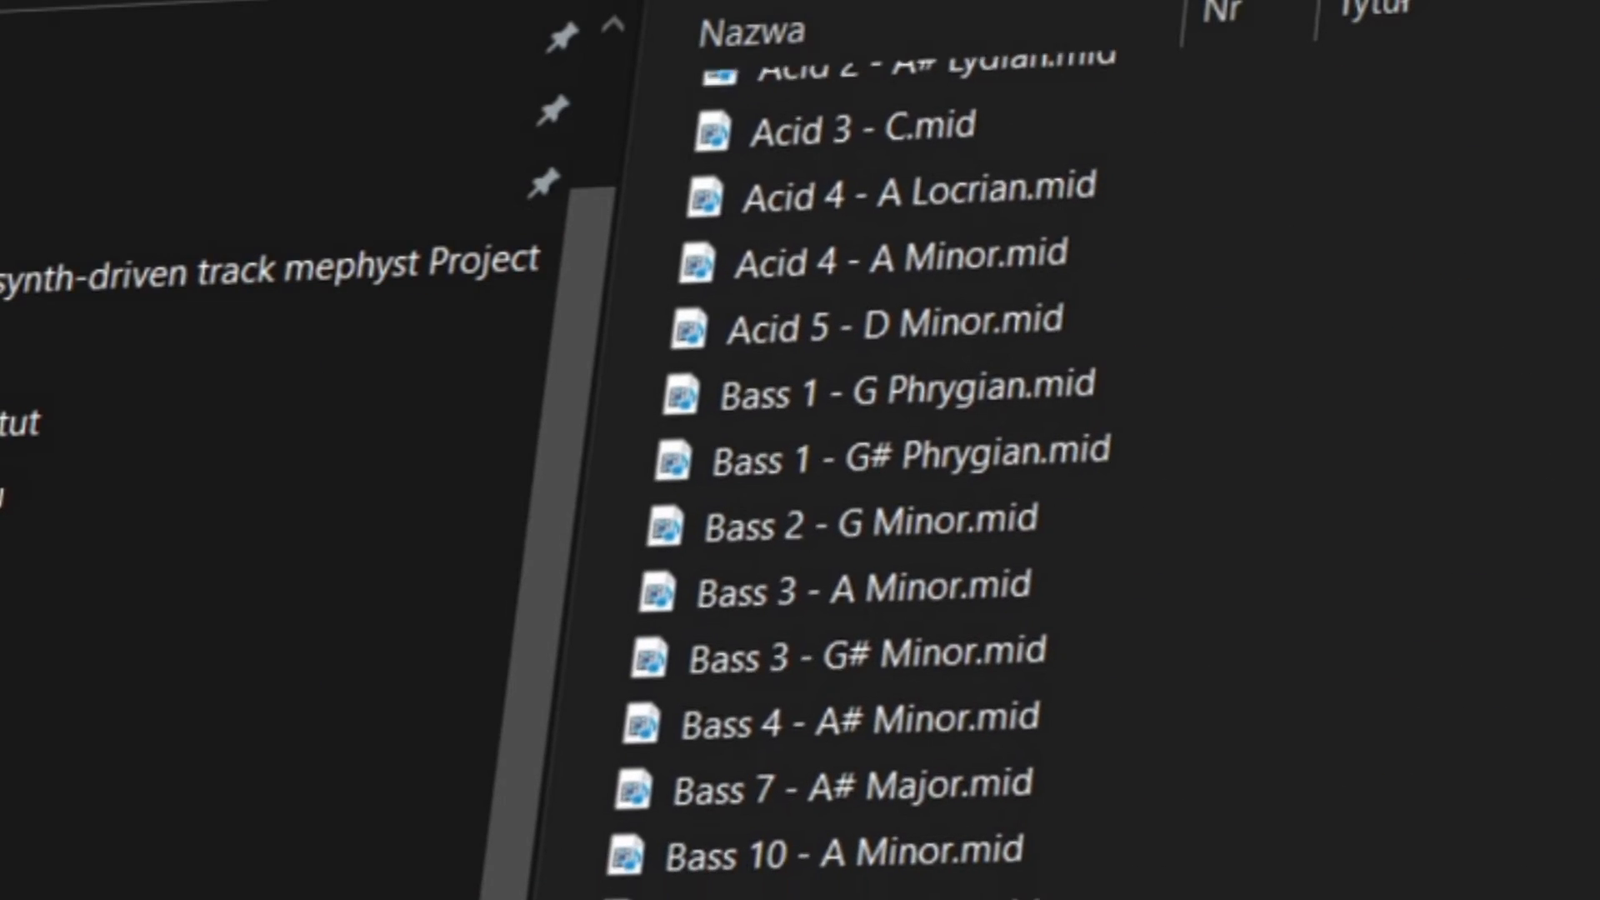
pyautogui.scroll(-3, 875, 467)
pyautogui.scroll(-3, 874, 467)
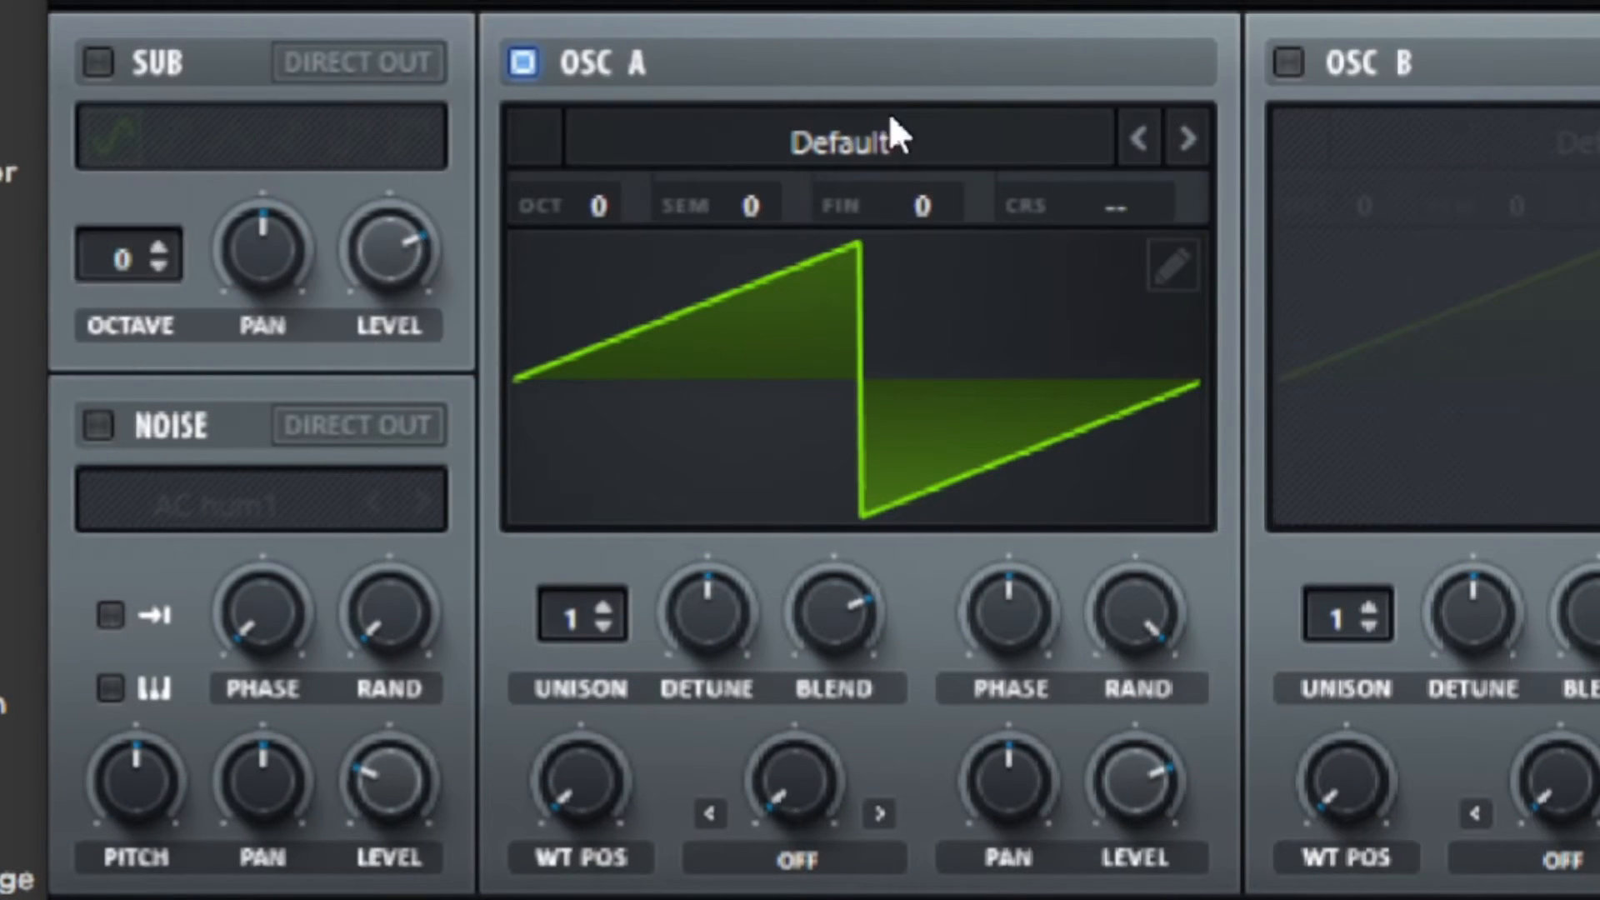
# Load the analog Basic Shapes wavetable into oscillator A and raise its wavetable position to a square wave
pyautogui.click(893, 142)
pyautogui.moveTo(858, 203)
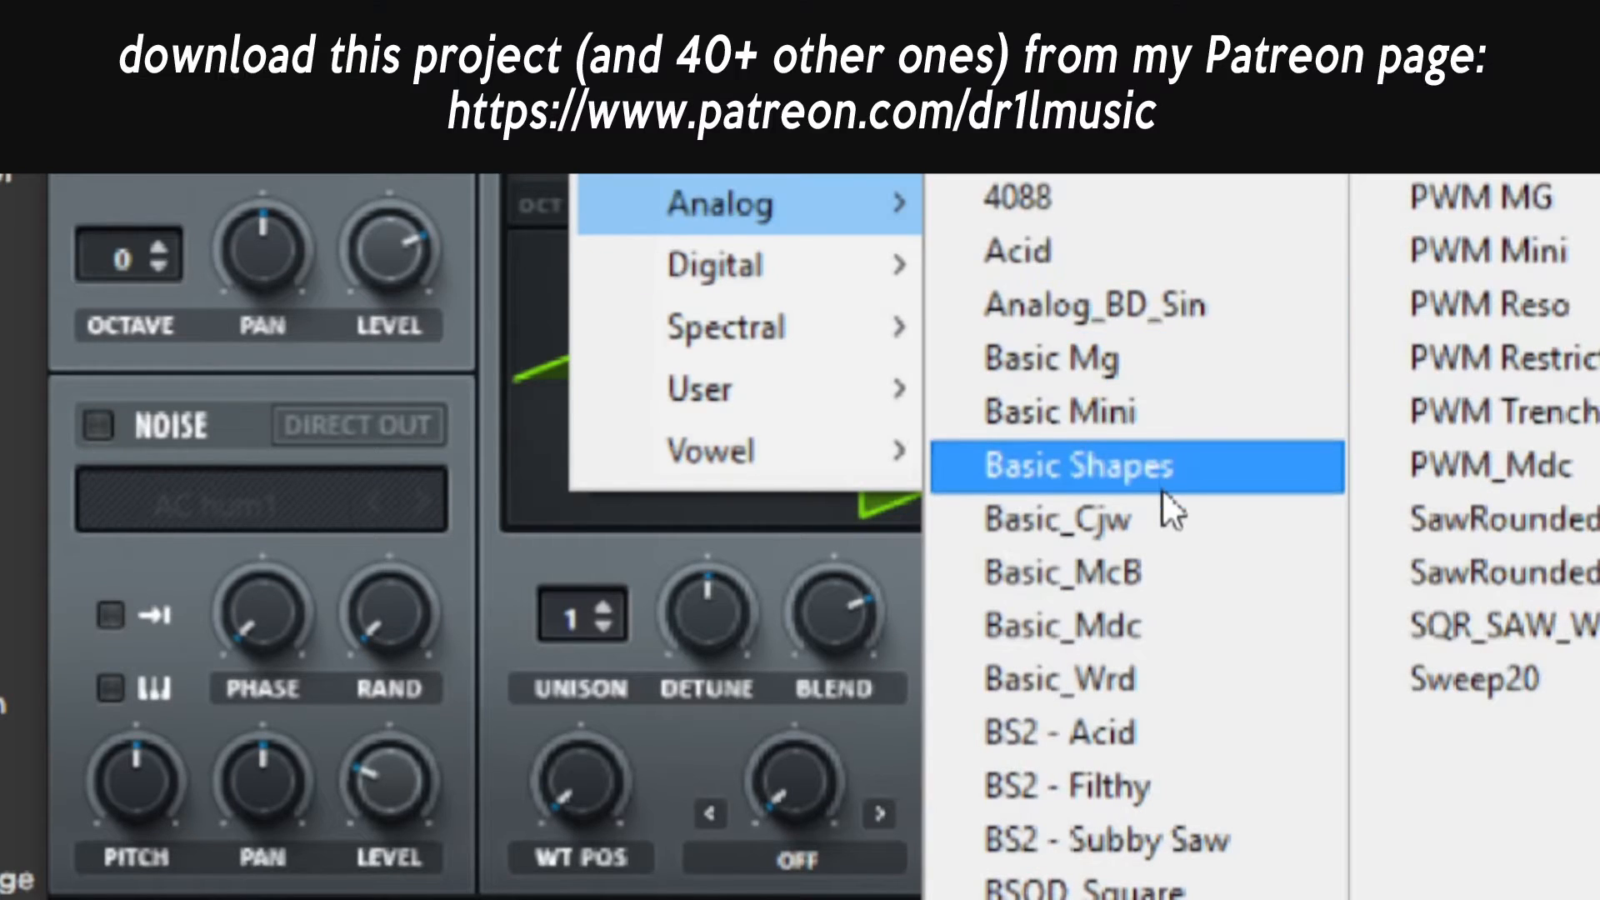
pyautogui.click(1062, 483)
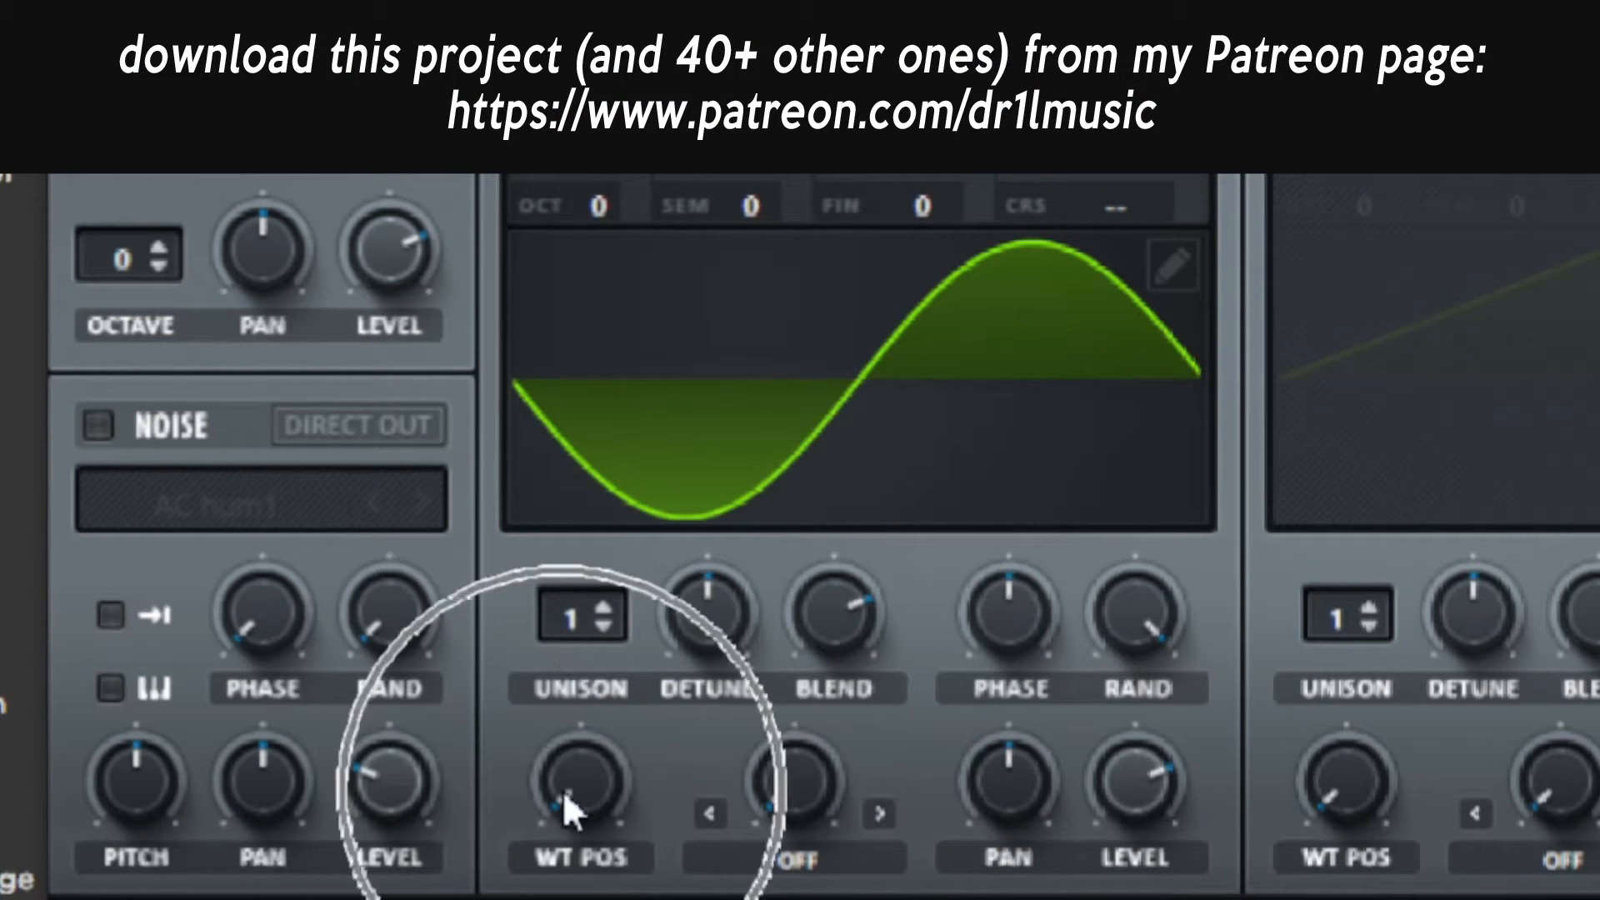
pyautogui.moveTo(562, 789); pyautogui.dragTo(487, 413)
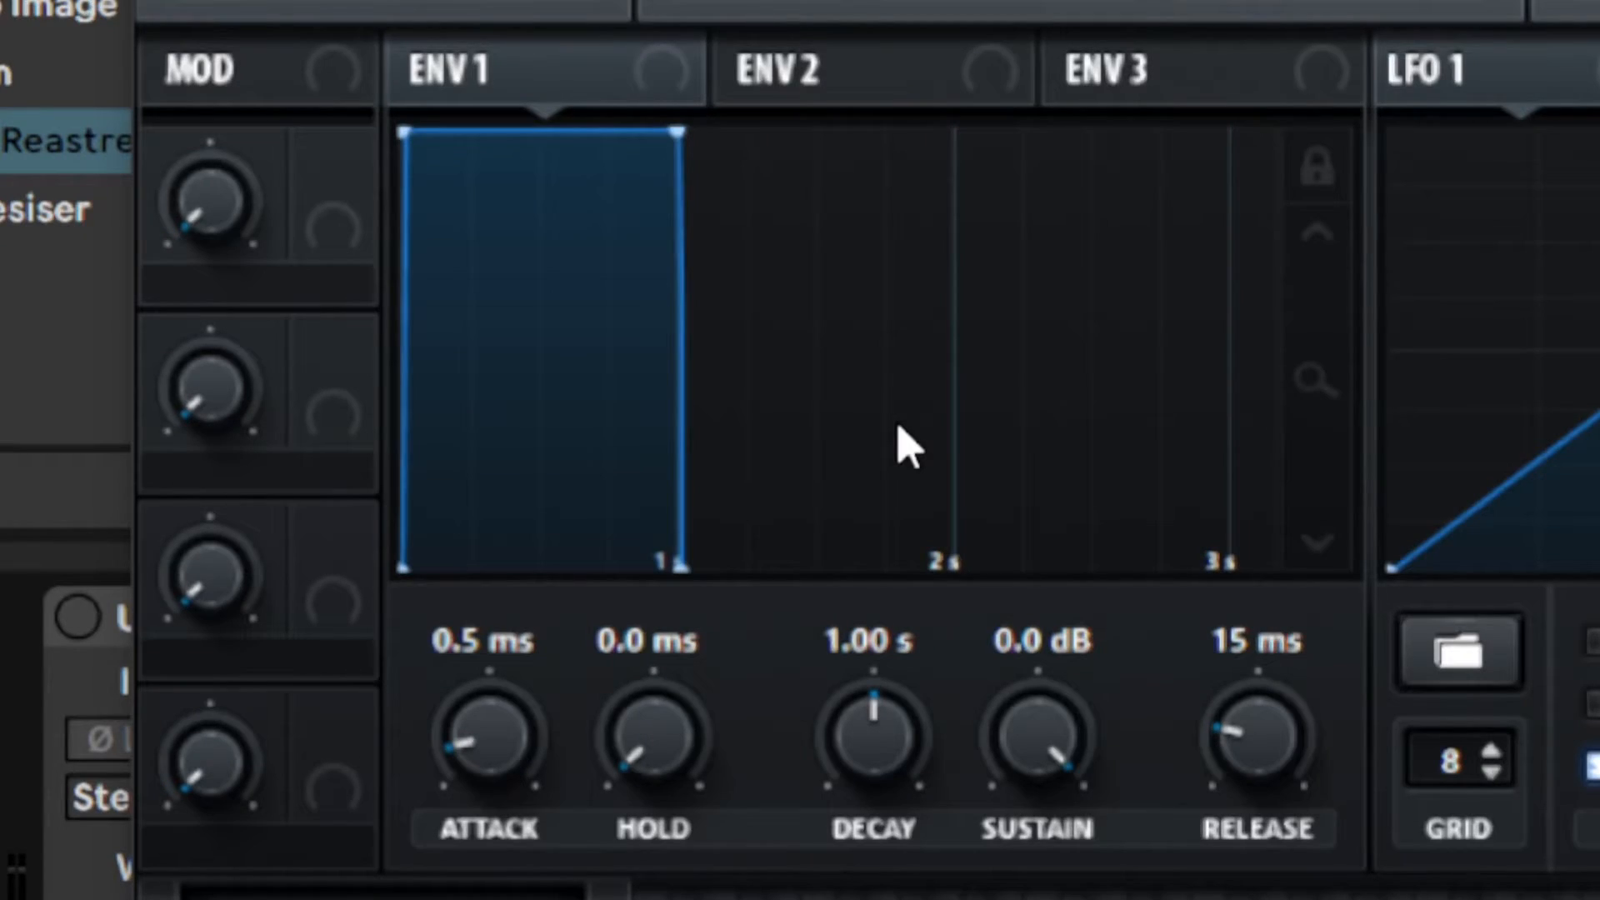
# Shape envelope 1 with a release of 237 ms, a sustain of -4.8 dB and a decay of 528 ms
pyautogui.click(821, 291)
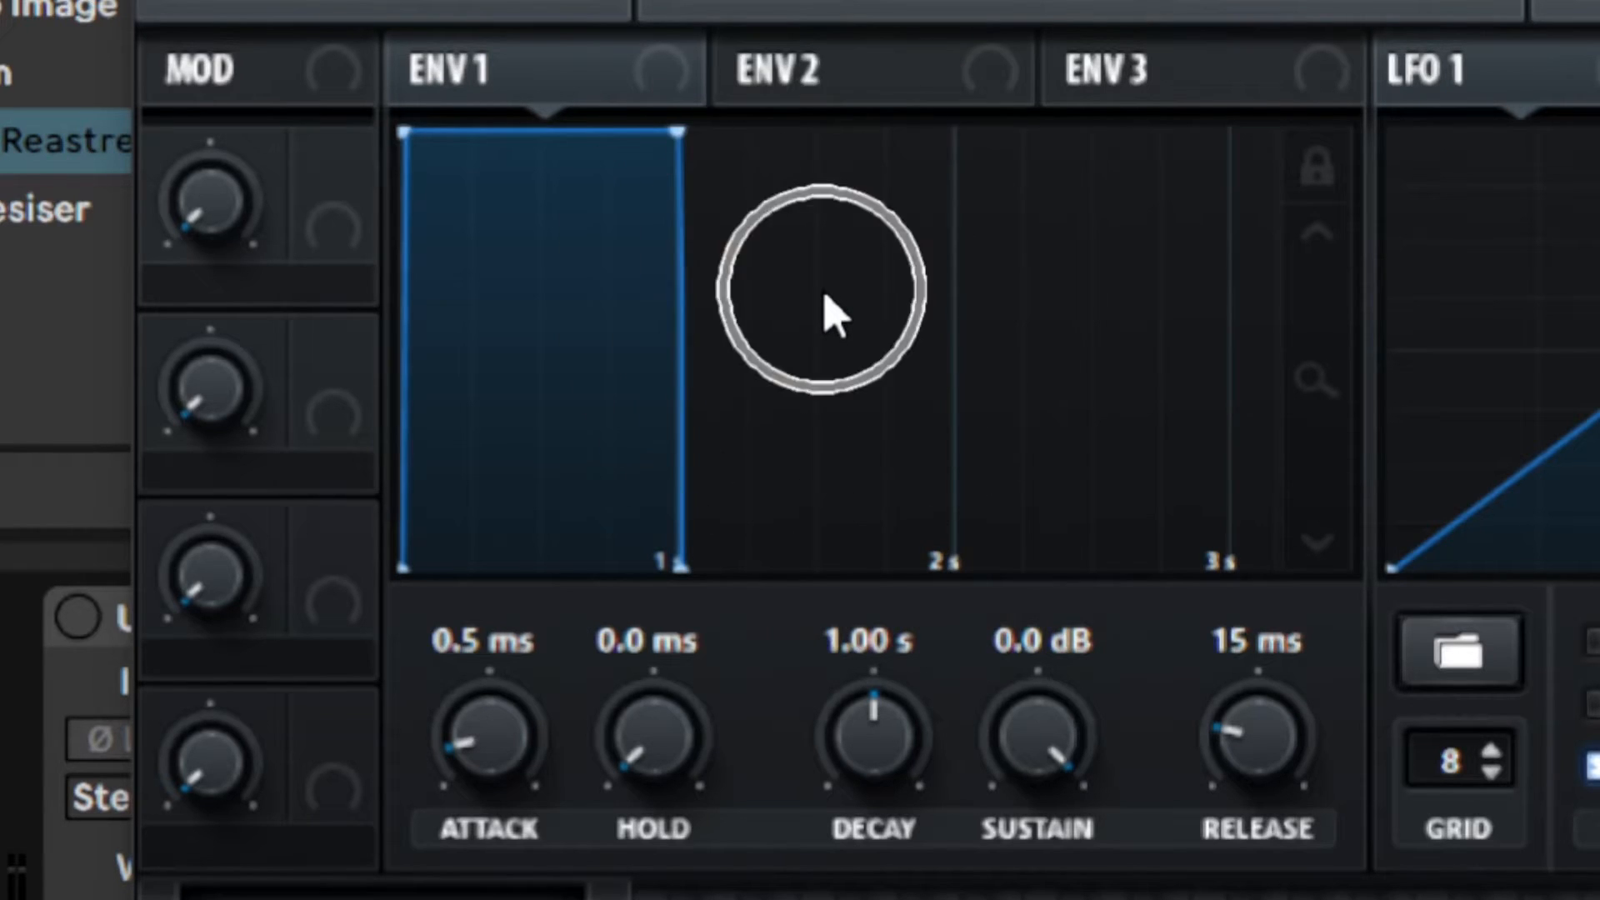
pyautogui.click(1240, 759)
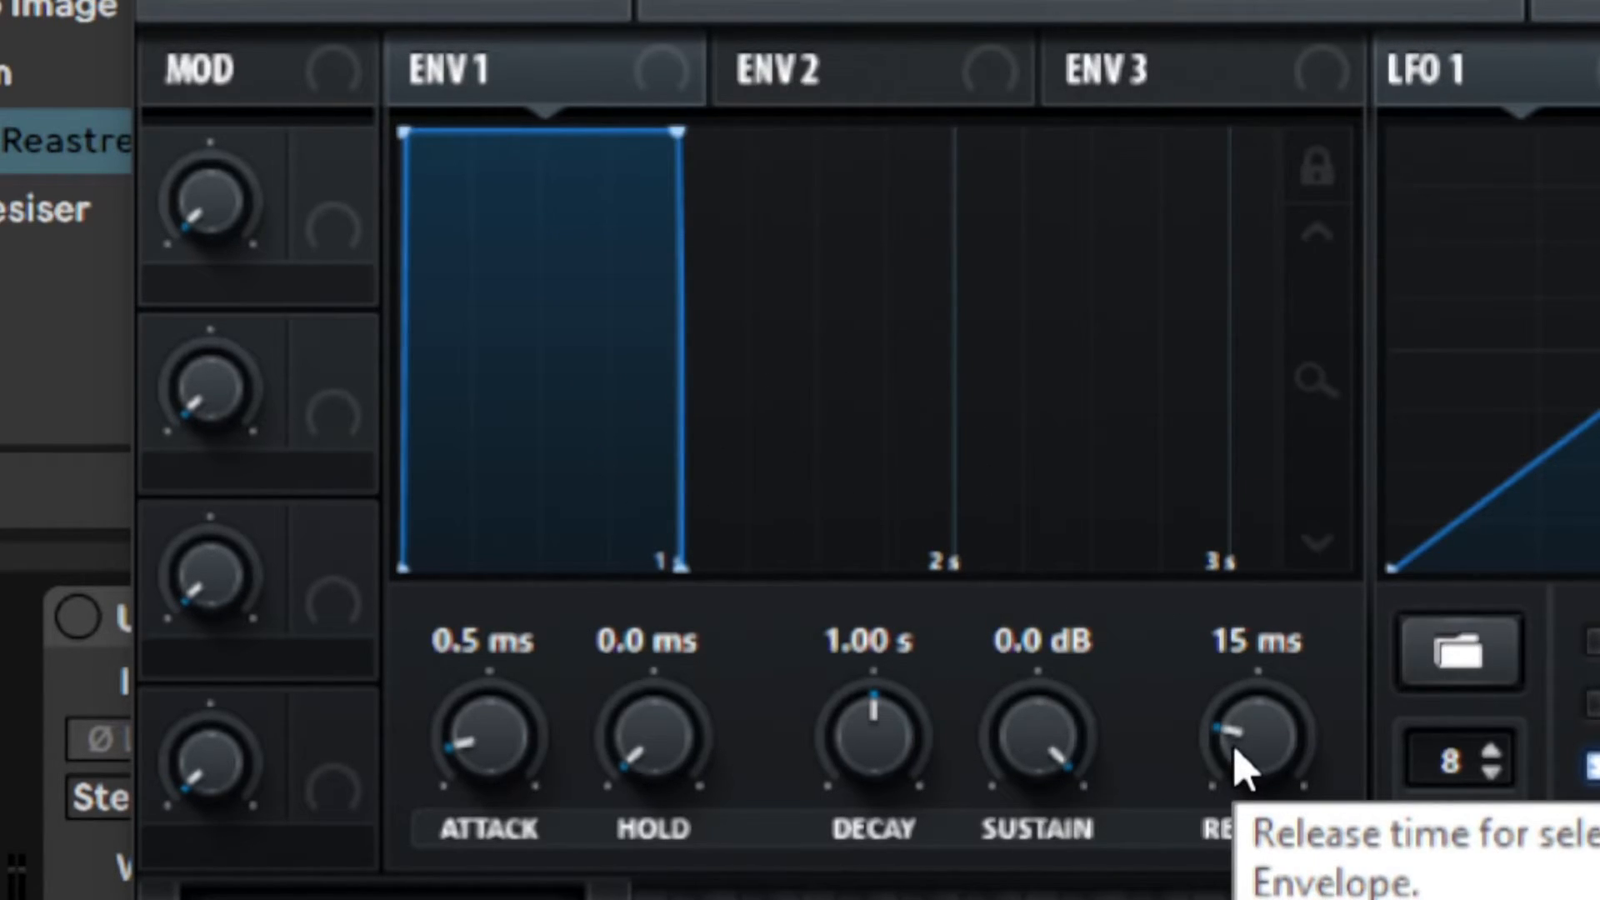
pyautogui.scroll(8, 1235, 748)
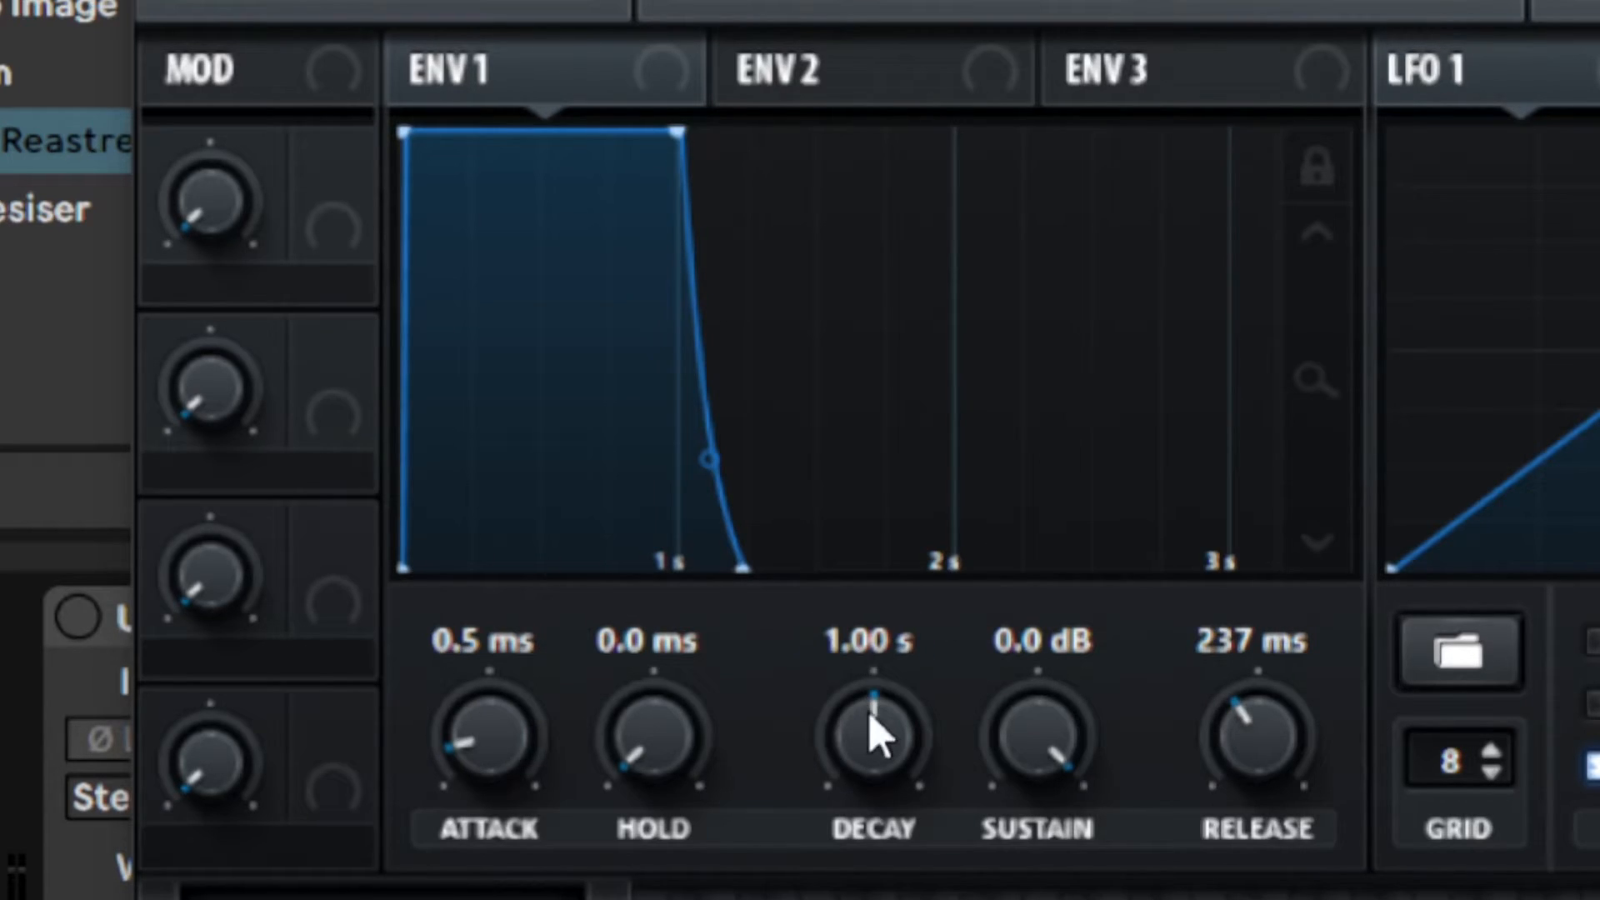
pyautogui.click(1060, 740)
pyautogui.moveTo(1064, 764); pyautogui.dragTo(1065, 782)
pyautogui.moveTo(852, 754); pyautogui.dragTo(857, 761)
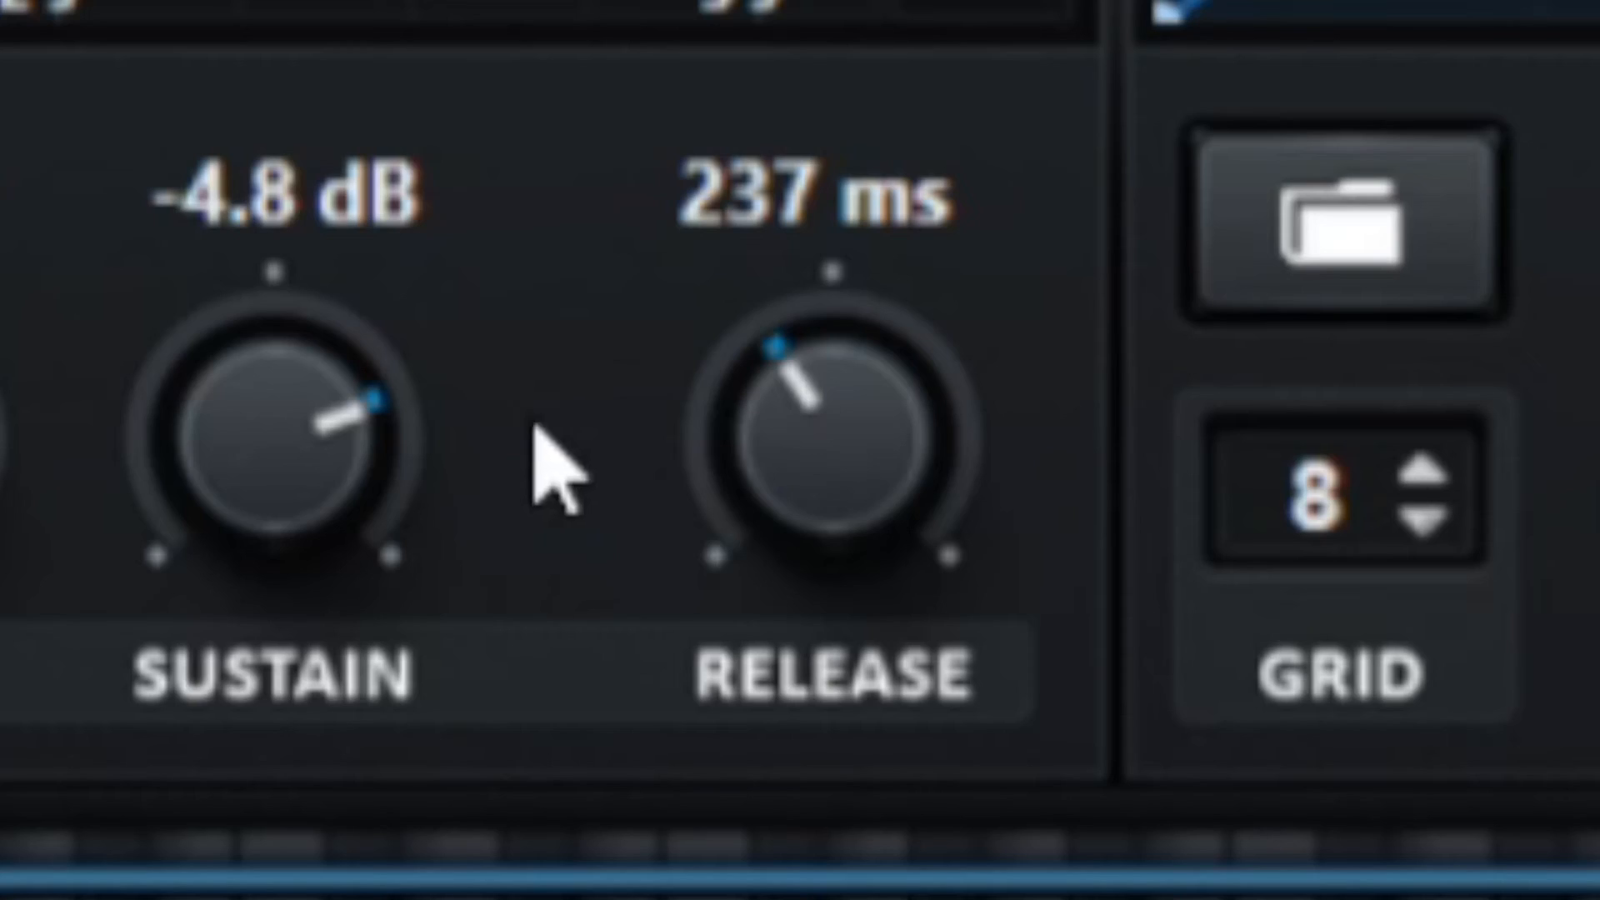
pyautogui.click(779, 420)
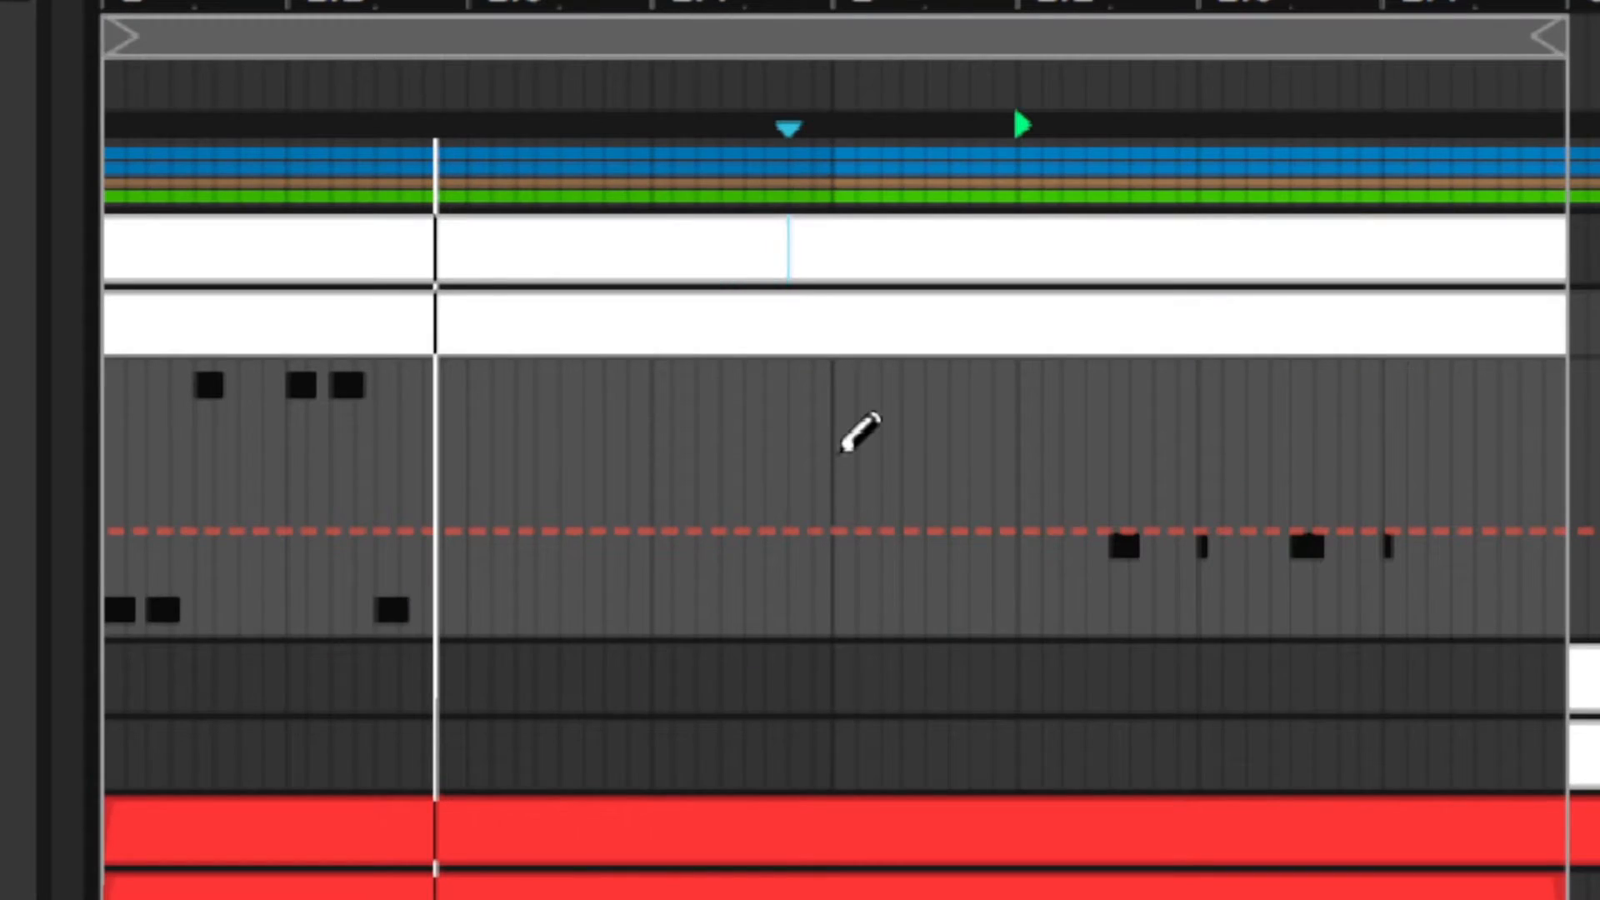
pyautogui.click(1108, 497)
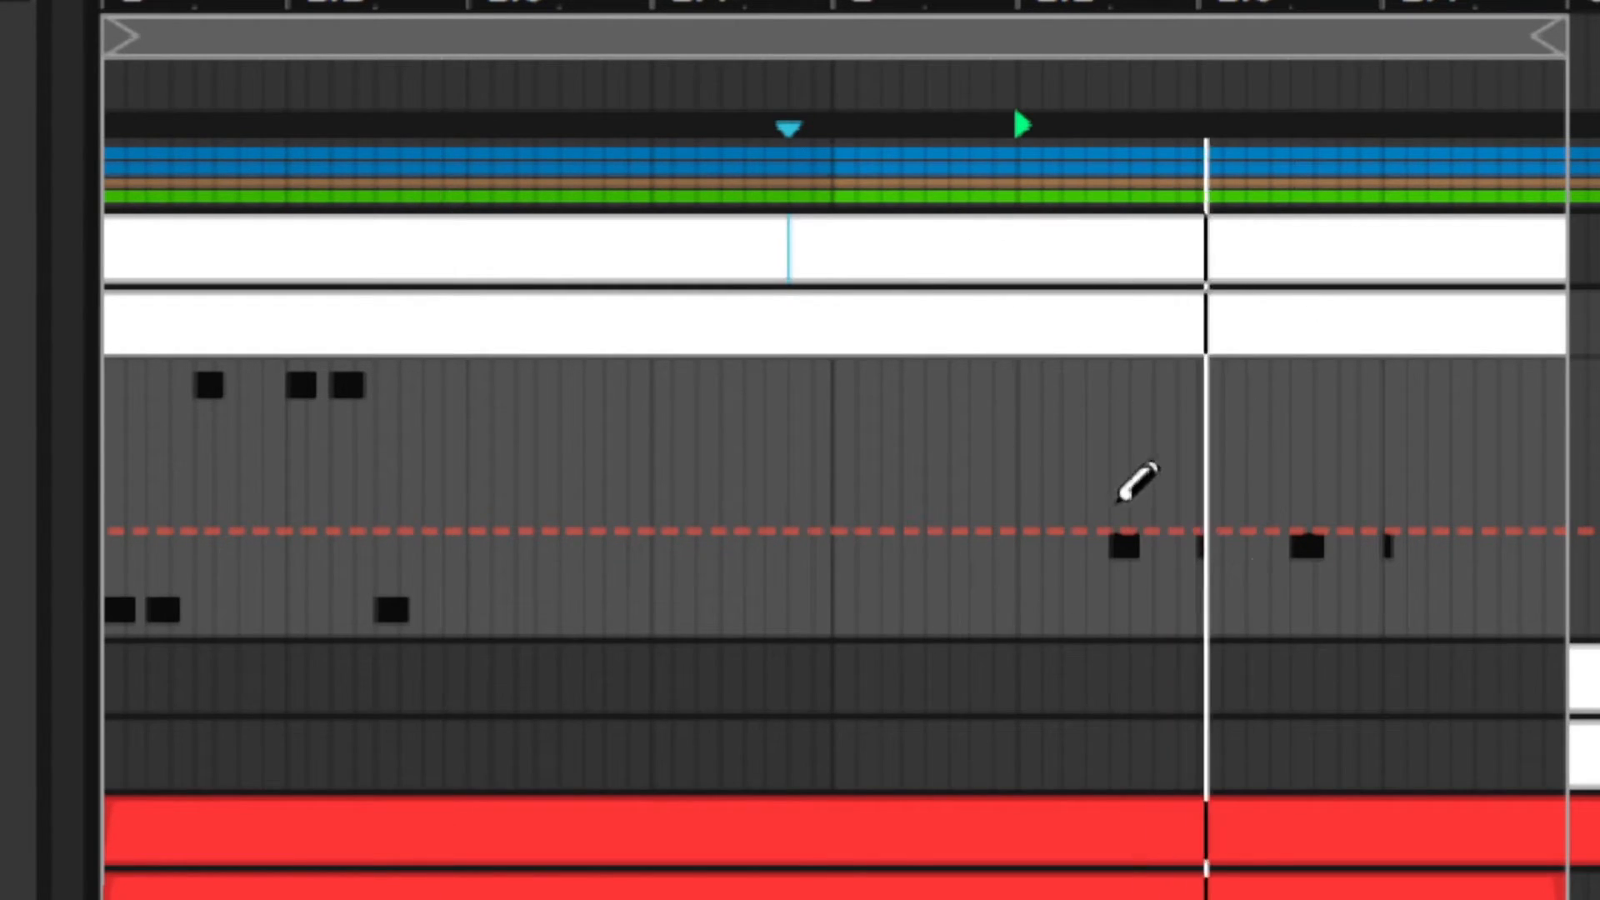
pyautogui.moveTo(1225, 594)
pyautogui.mouseDown()
pyautogui.moveTo(1219, 630)
pyautogui.moveTo(1565, 648)
pyautogui.mouseUp()
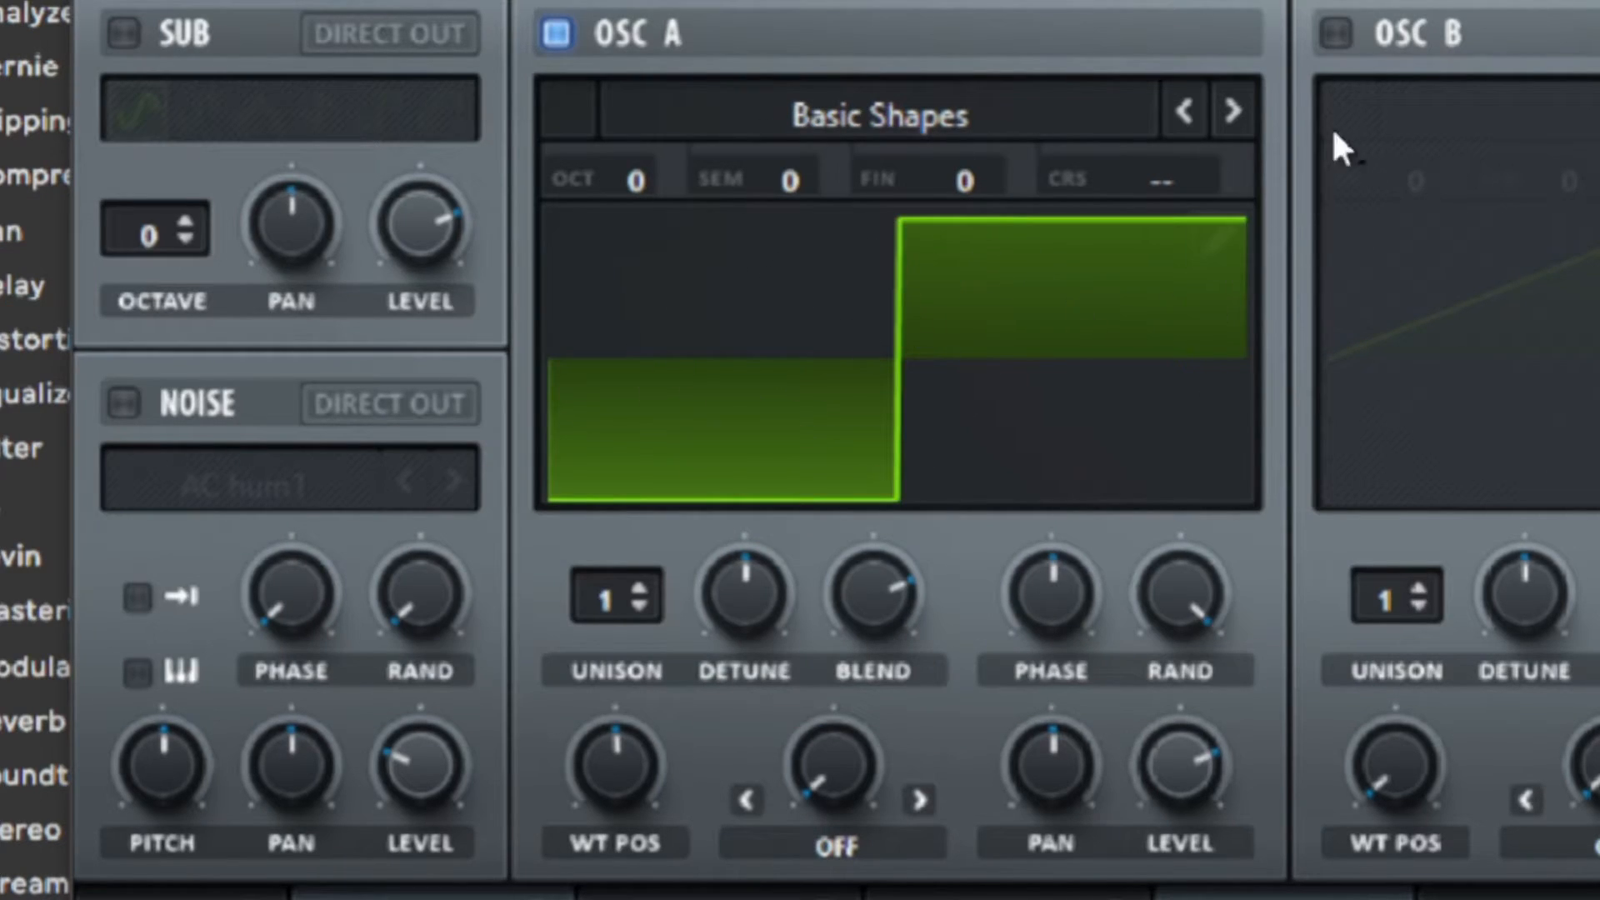
# Enable oscillator B and turn its level all the way down
pyautogui.click(1347, 34)
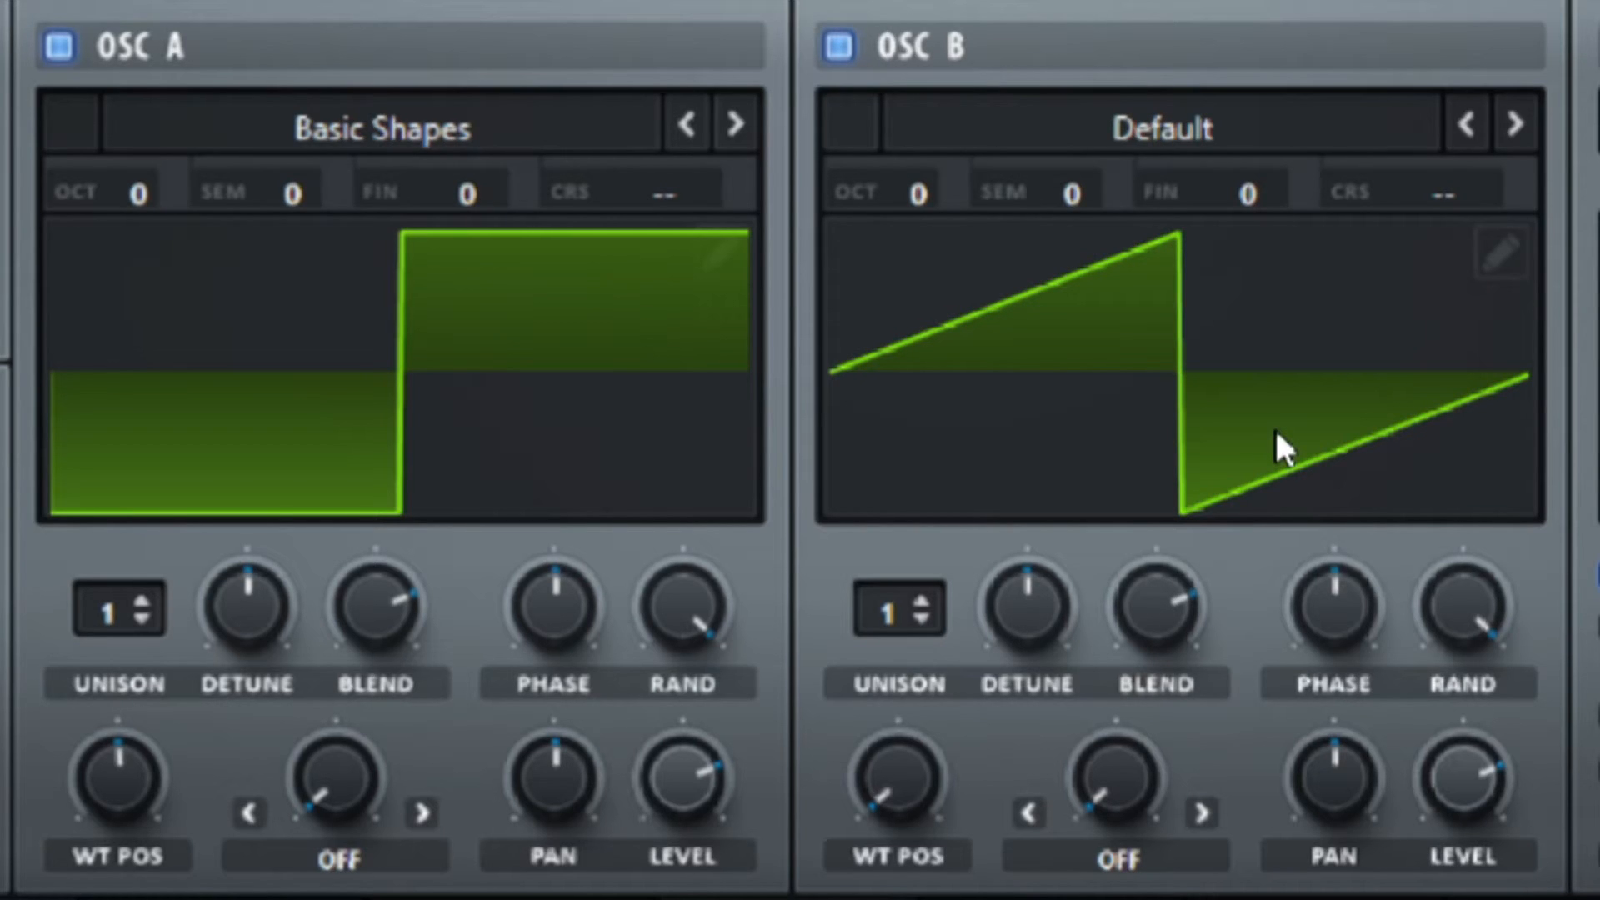
pyautogui.moveTo(1446, 772); pyautogui.dragTo(1447, 842)
# Set oscillator A's warp mode to FM (From B) and raise the warp amount to roughly a quarter
pyautogui.click(348, 803)
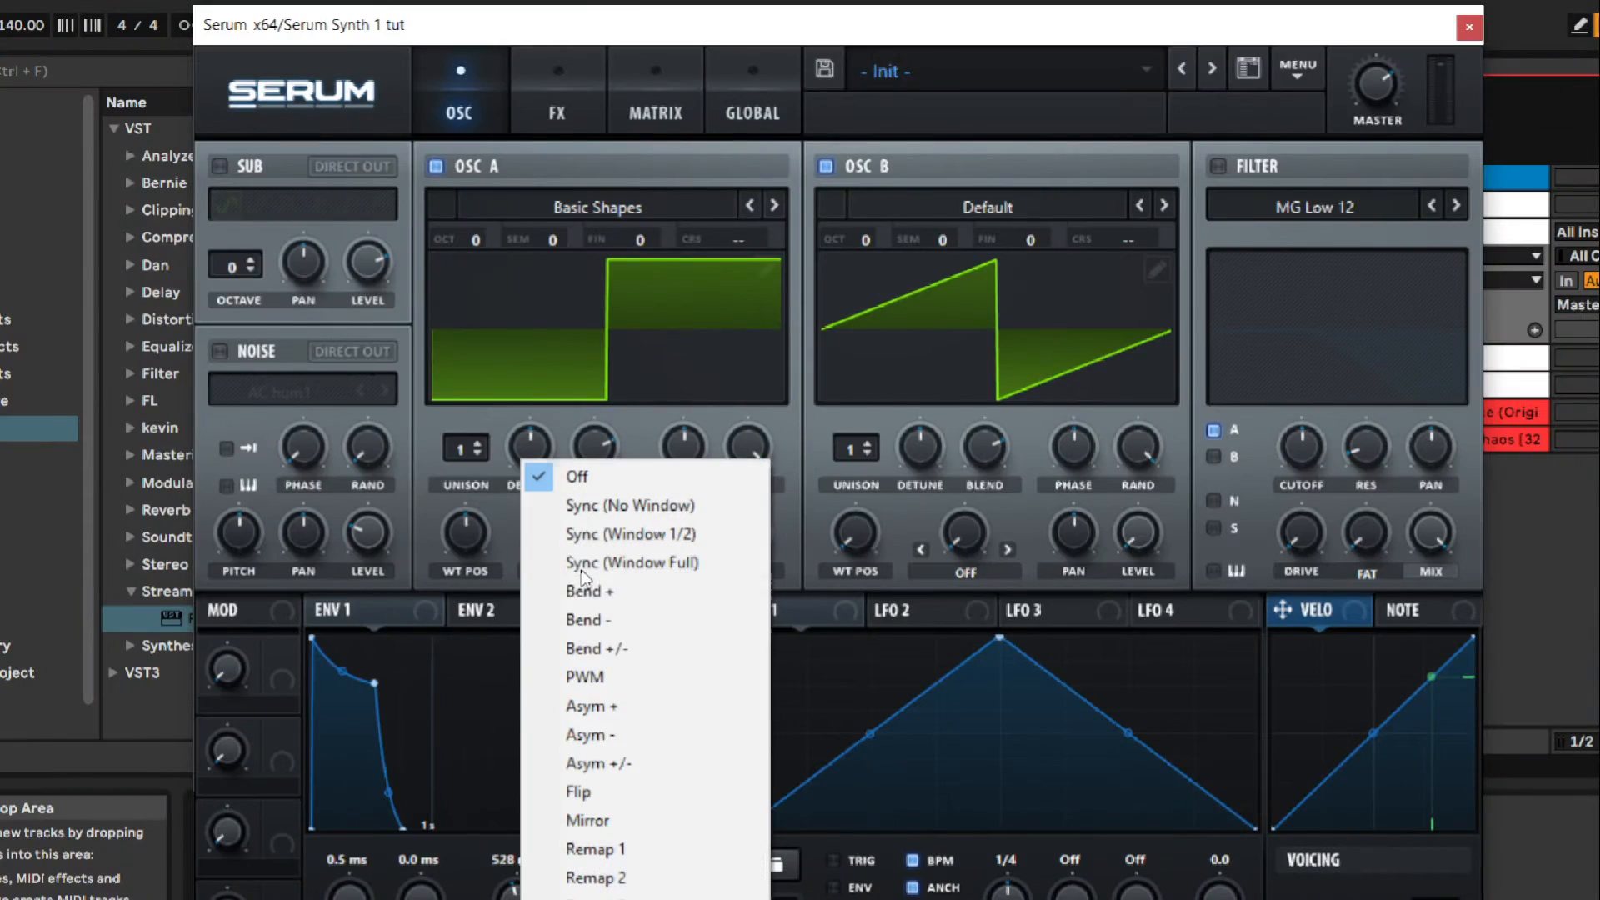
pyautogui.click(614, 898)
pyautogui.click(843, 673)
pyautogui.click(843, 674)
pyautogui.click(840, 673)
pyautogui.click(840, 674)
pyautogui.click(543, 673)
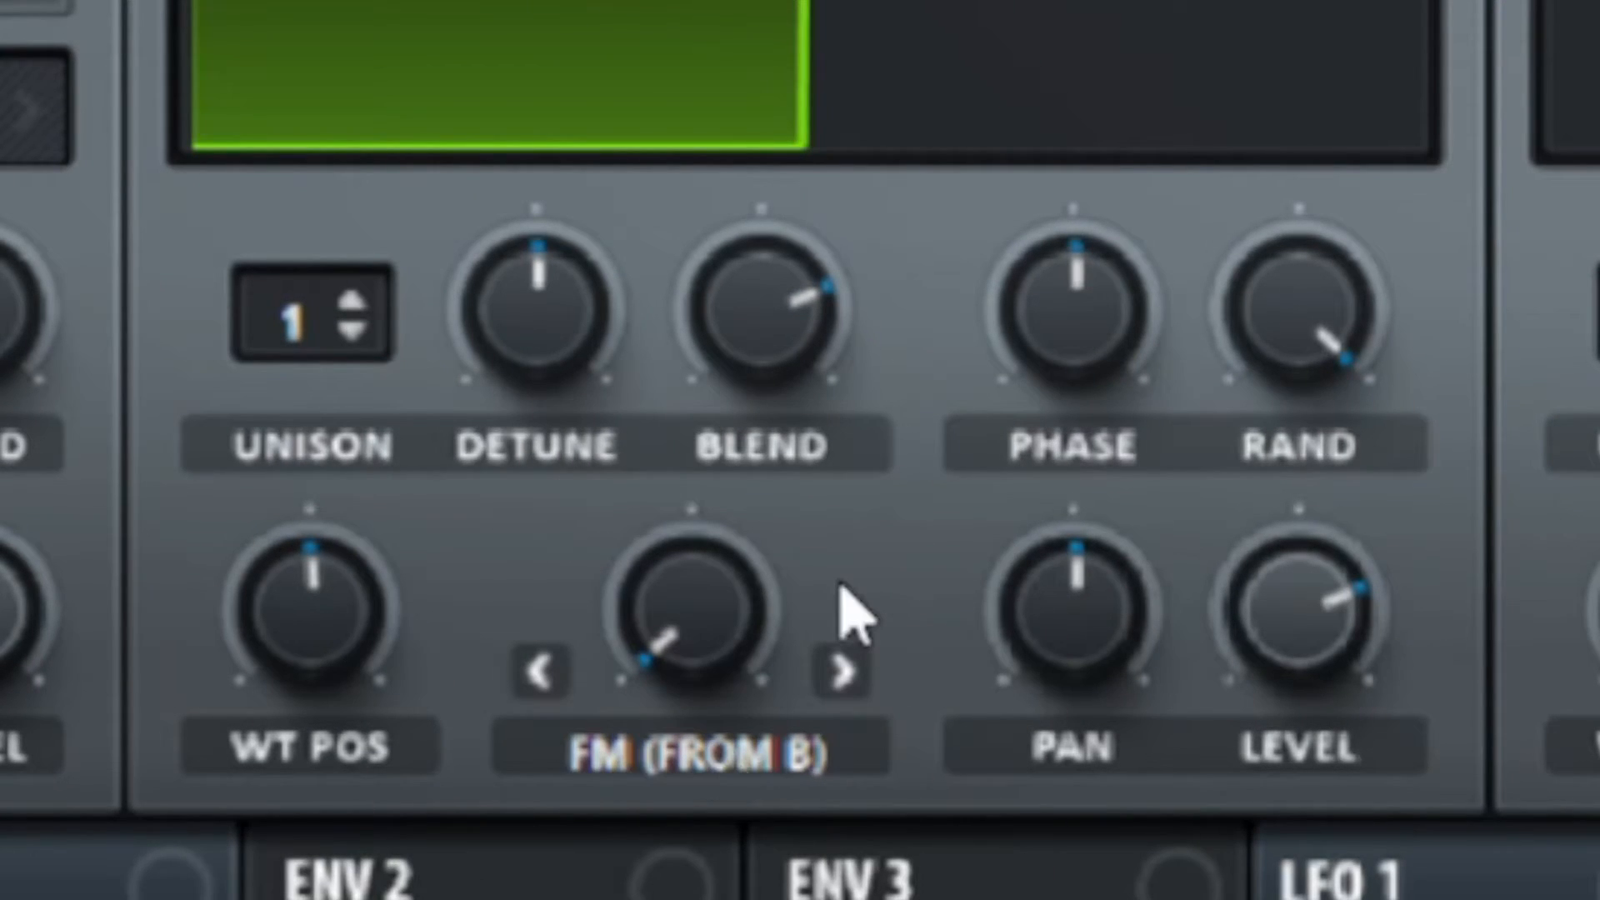
pyautogui.click(604, 634)
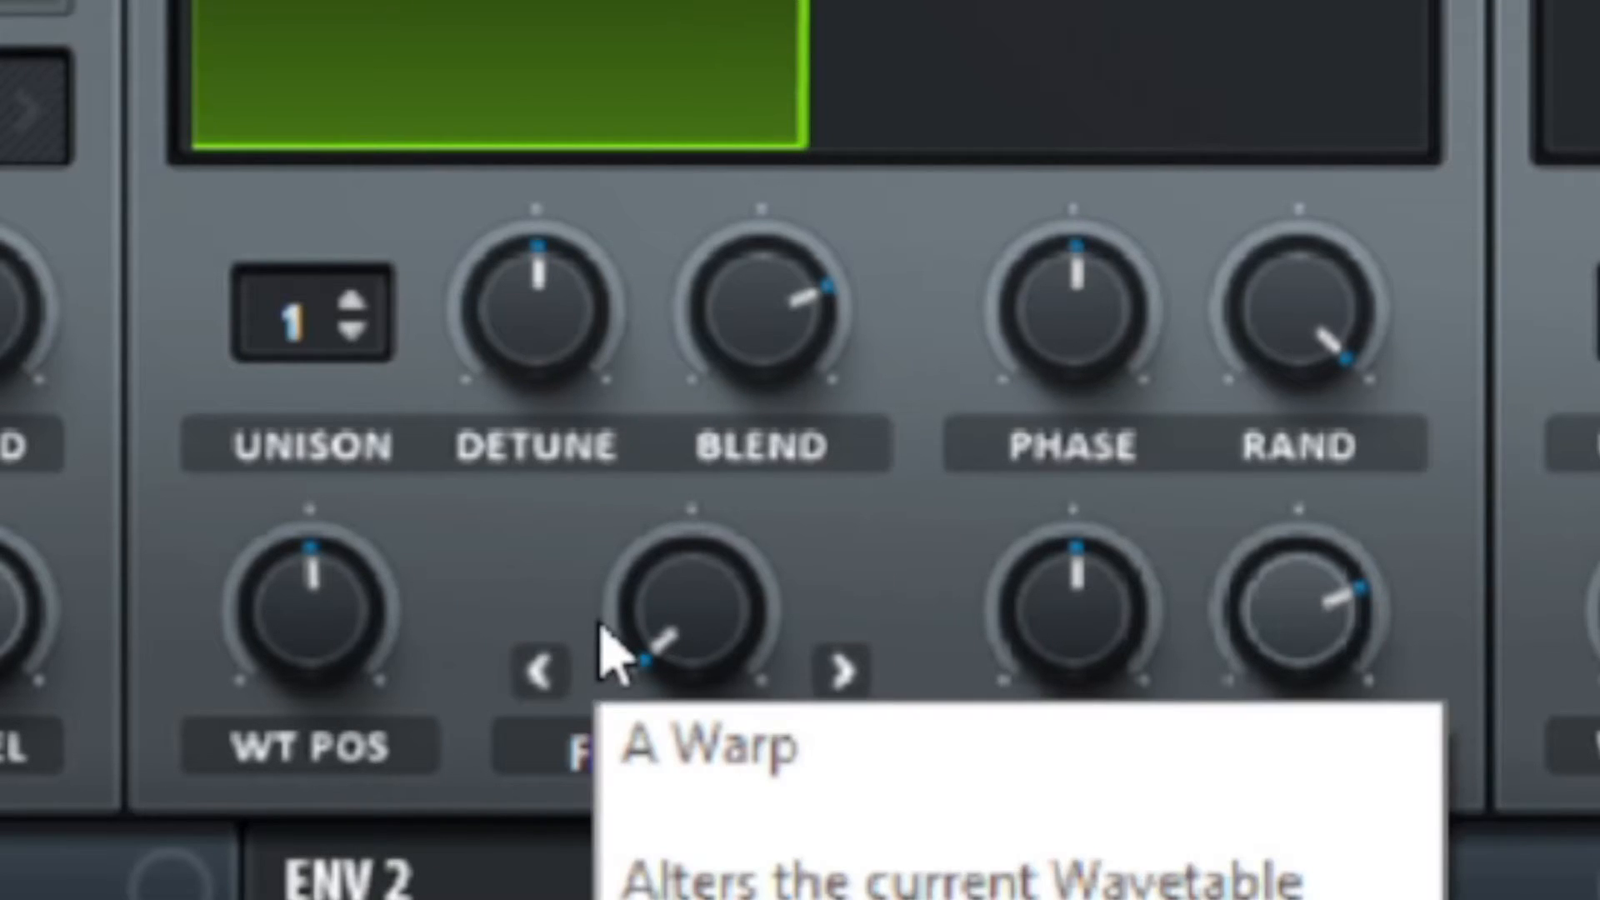
pyautogui.moveTo(689, 625); pyautogui.dragTo(593, 326)
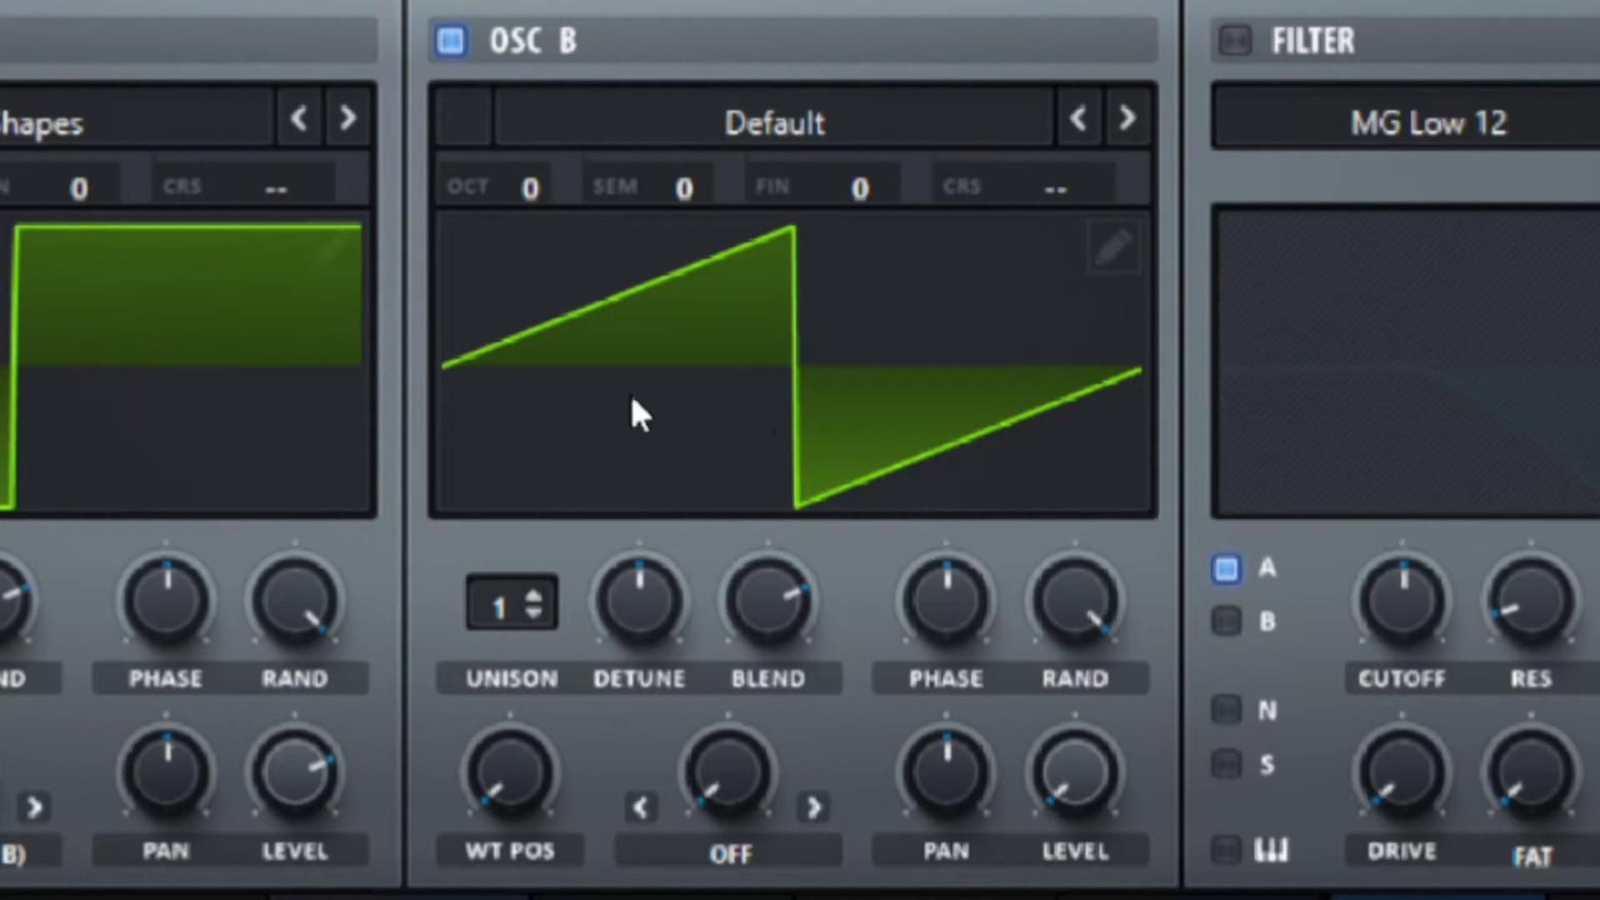
# Load the Basic Shapes wavetable into oscillator B and raise its wavetable position to a narrow pulse wave
pyautogui.click(662, 373)
pyautogui.click(791, 121)
pyautogui.moveTo(760, 203)
pyautogui.click(1060, 424)
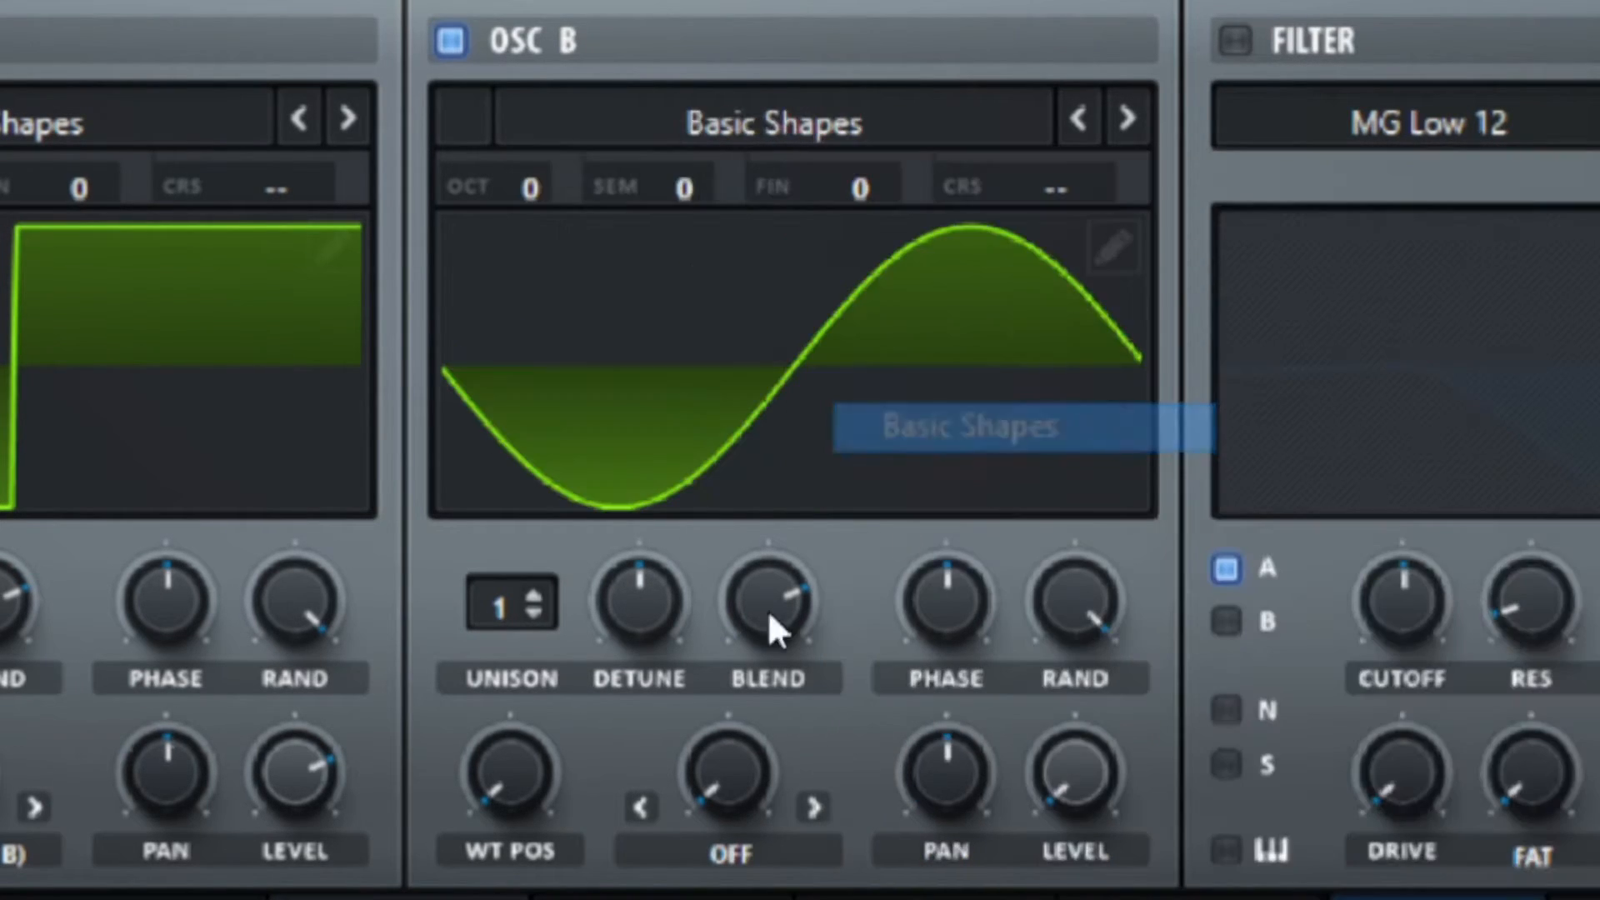
pyautogui.moveTo(511, 786); pyautogui.dragTo(512, 394)
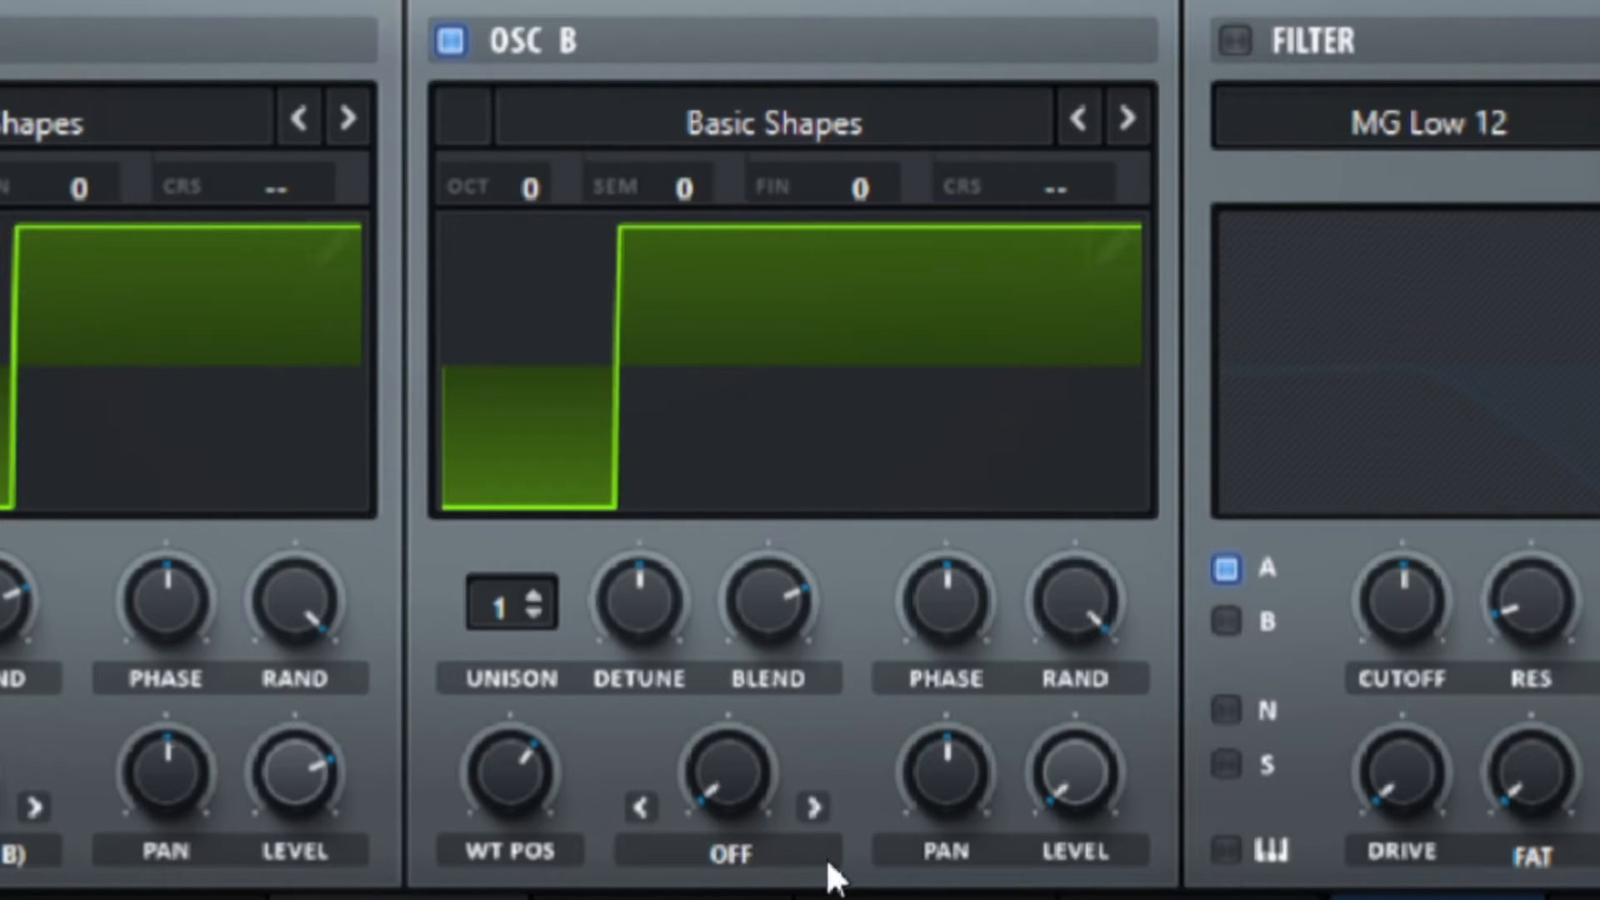
# Set oscillator B's warp mode to Asym +/- and raise the warp amount to just below the middle
pyautogui.click(813, 806)
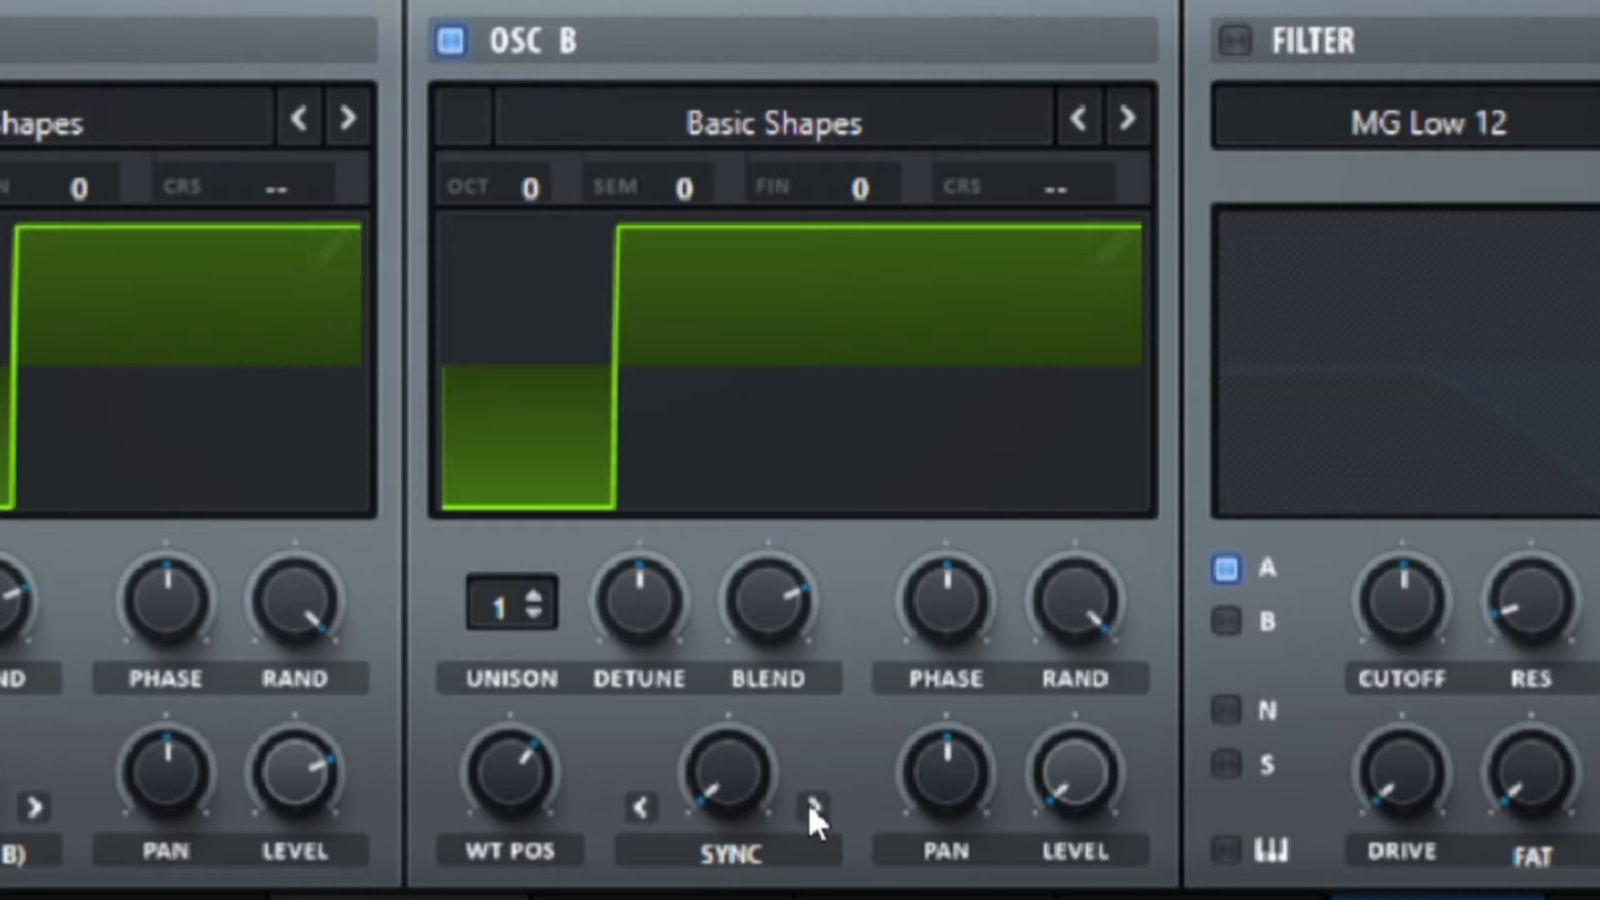
pyautogui.click(813, 806)
pyautogui.click(813, 806)
pyautogui.click(813, 807)
pyautogui.click(813, 807)
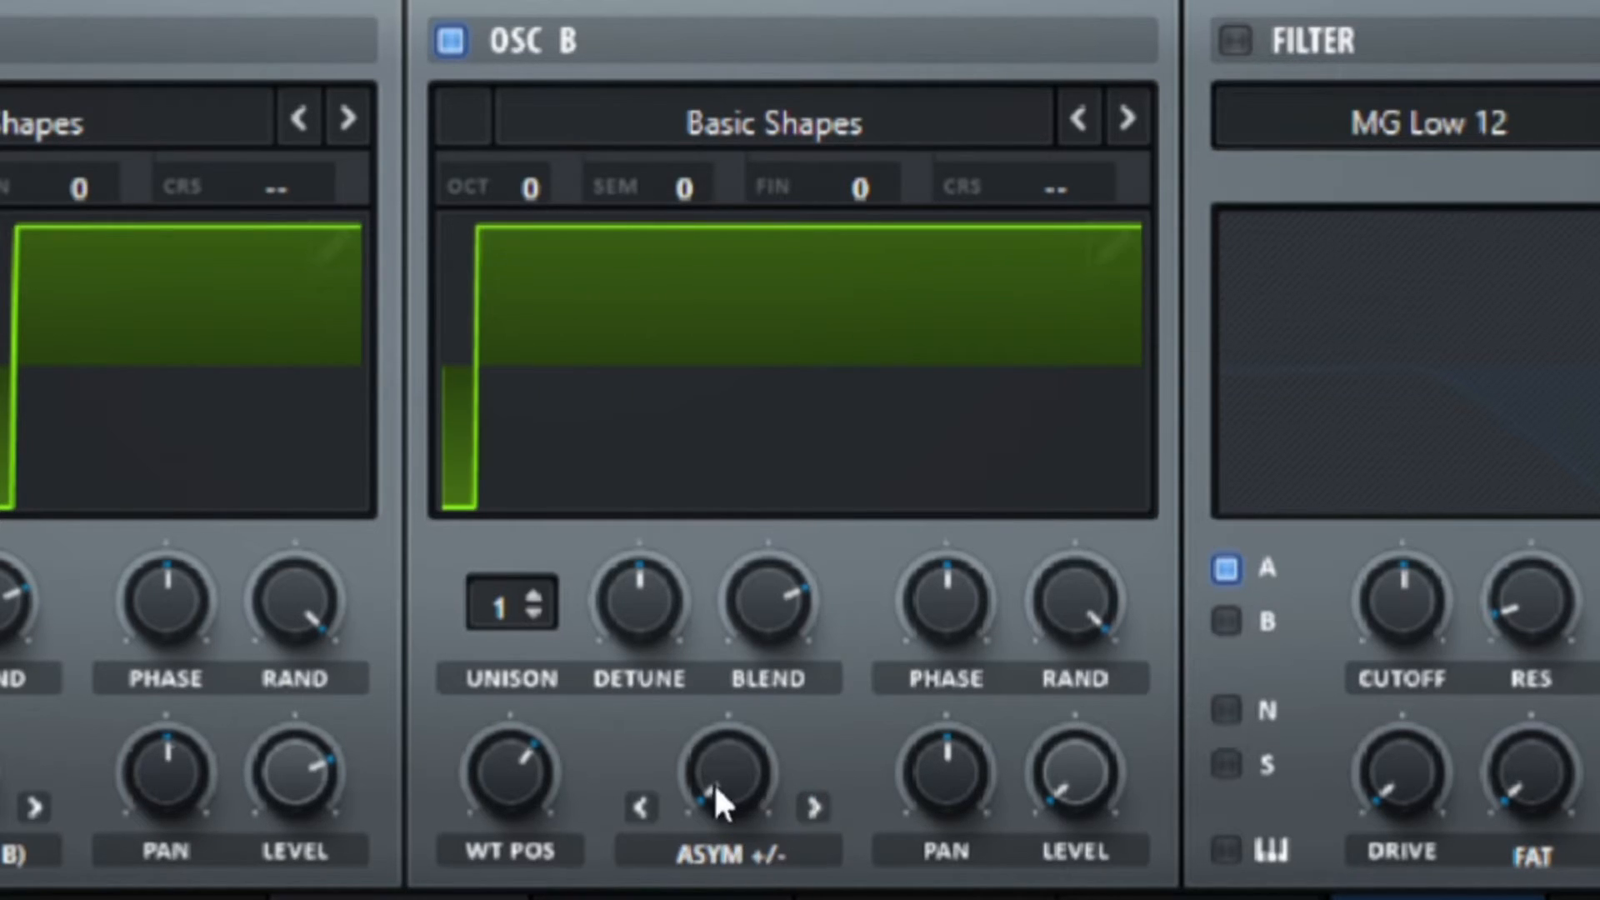
pyautogui.moveTo(689, 800); pyautogui.dragTo(606, 510)
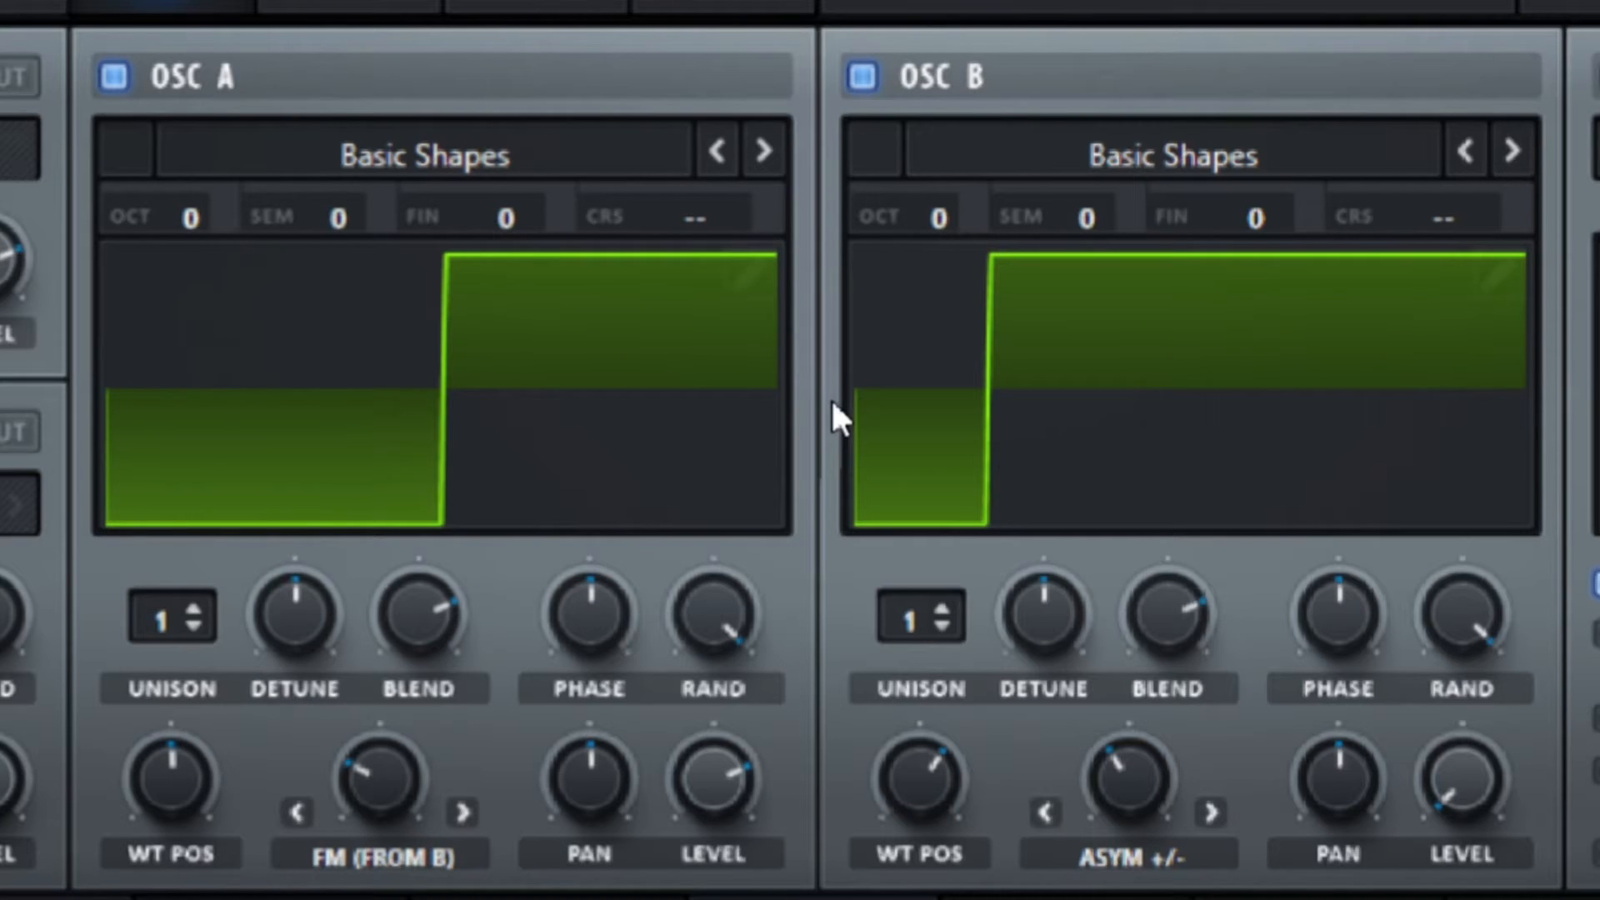
# Turn the phase randomness down to zero on both oscillators A and B
pyautogui.moveTo(678, 614)
pyautogui.mouseDown()
pyautogui.moveTo(667, 854)
pyautogui.moveTo(1031, 896)
pyautogui.mouseUp()
pyautogui.moveTo(1464, 648); pyautogui.dragTo(1464, 725)
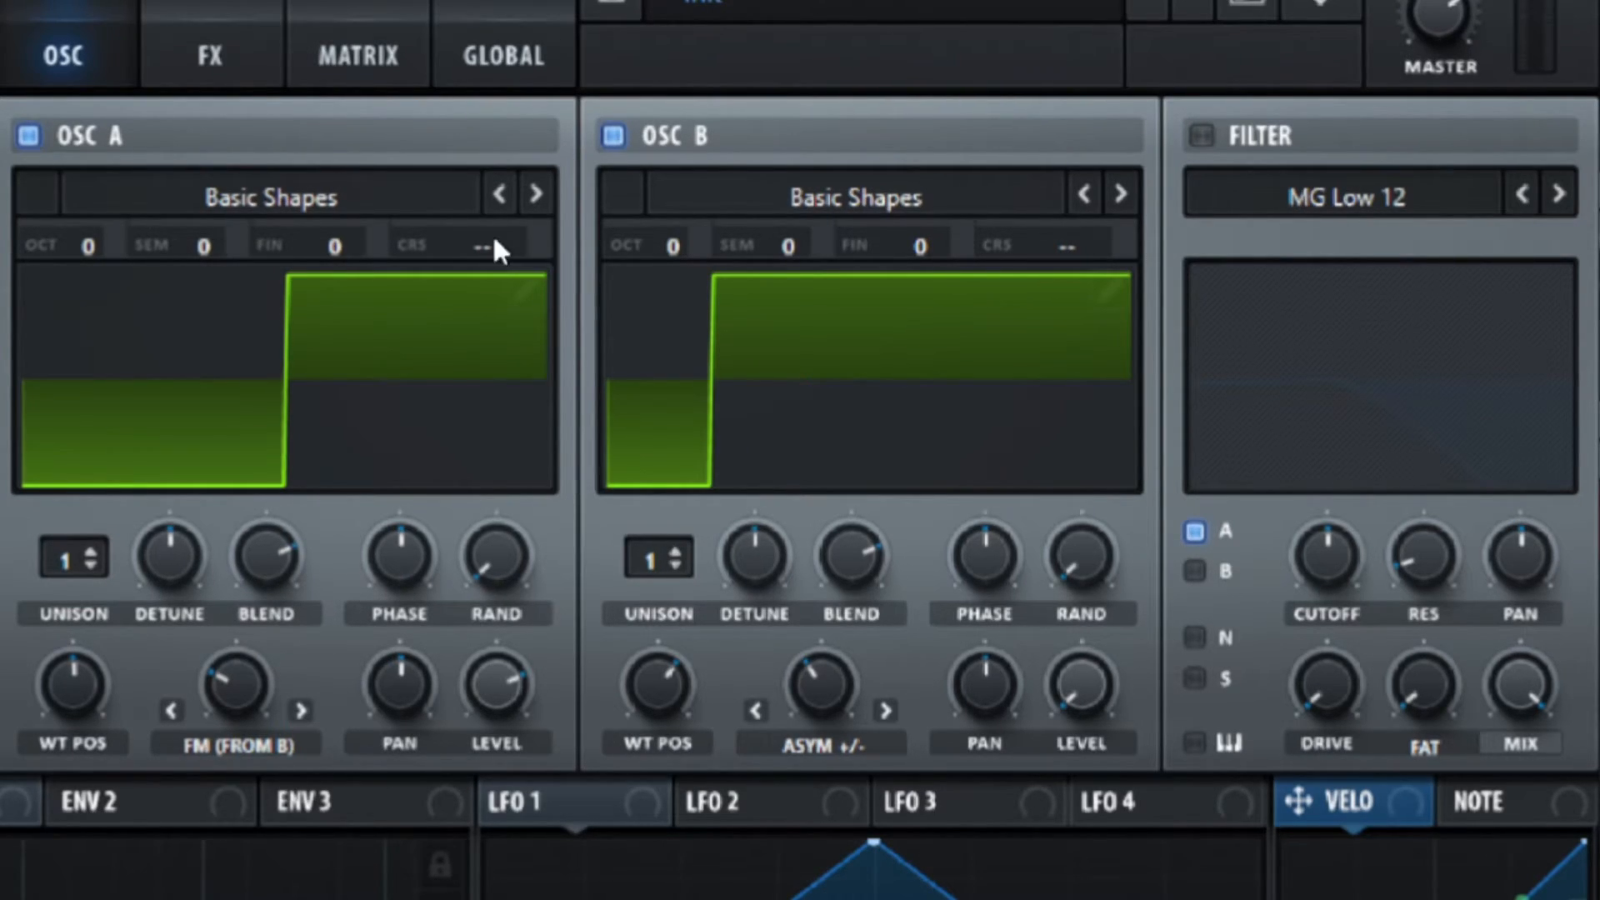
pyautogui.click(1354, 282)
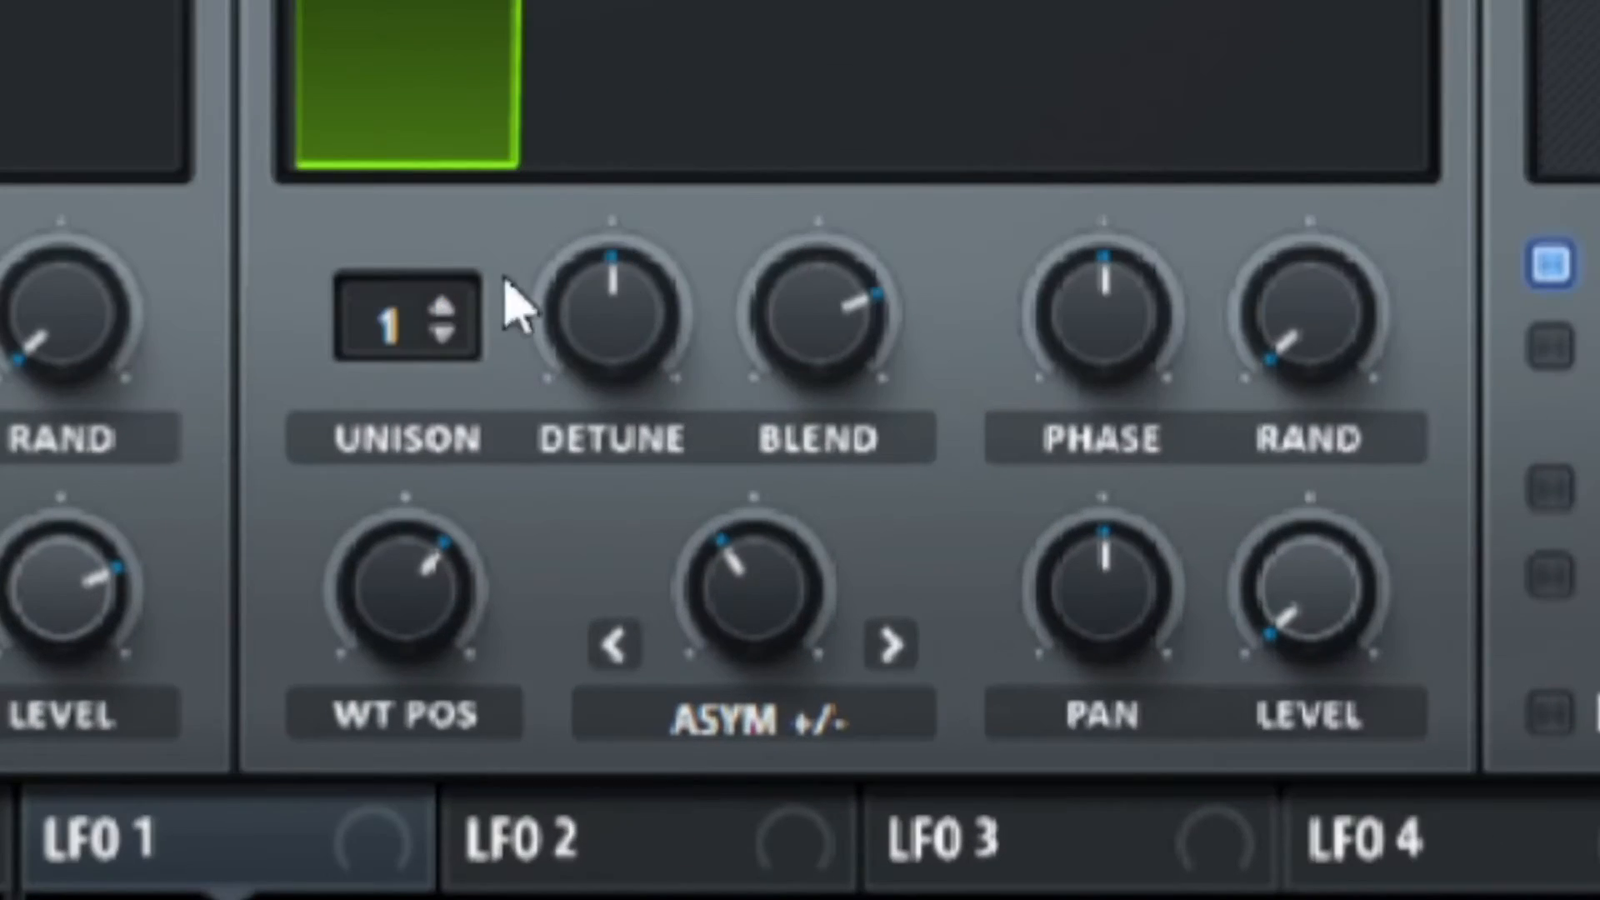
# Set oscillator B's unison to 2 voices and raise its detune above the midpoint
pyautogui.click(679, 546)
pyautogui.click(450, 299)
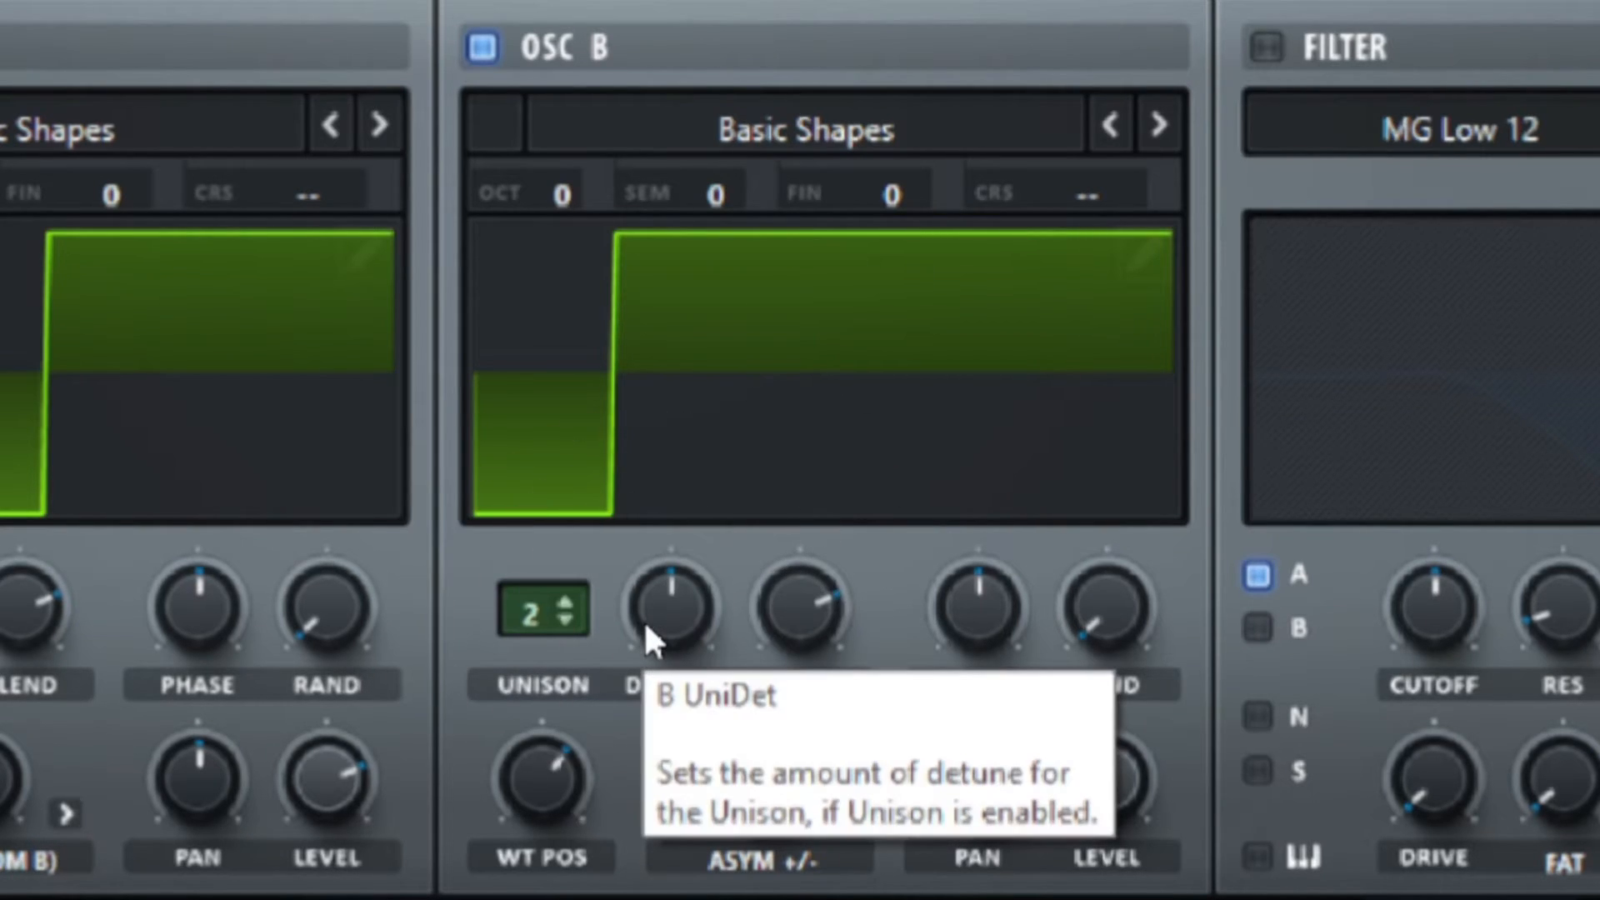
pyautogui.moveTo(651, 617); pyautogui.dragTo(570, 533)
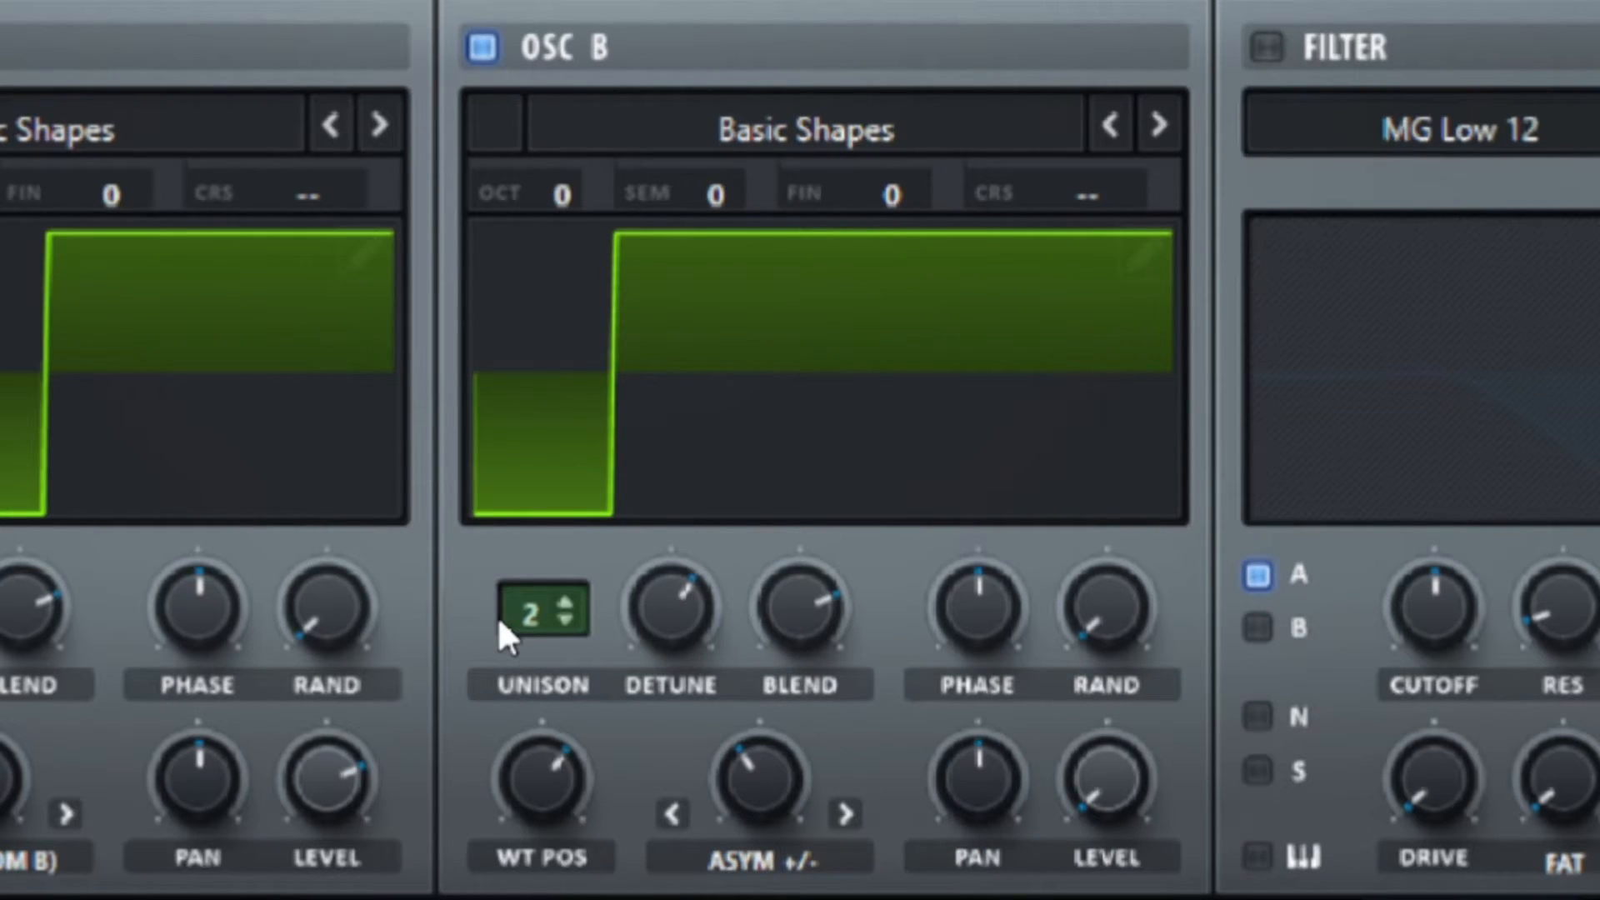
# Try a lower unison blend on oscillator B, reset it to its default and adjust the octave upward
pyautogui.moveTo(811, 614); pyautogui.dragTo(765, 609)
pyautogui.doubleClick(808, 609)
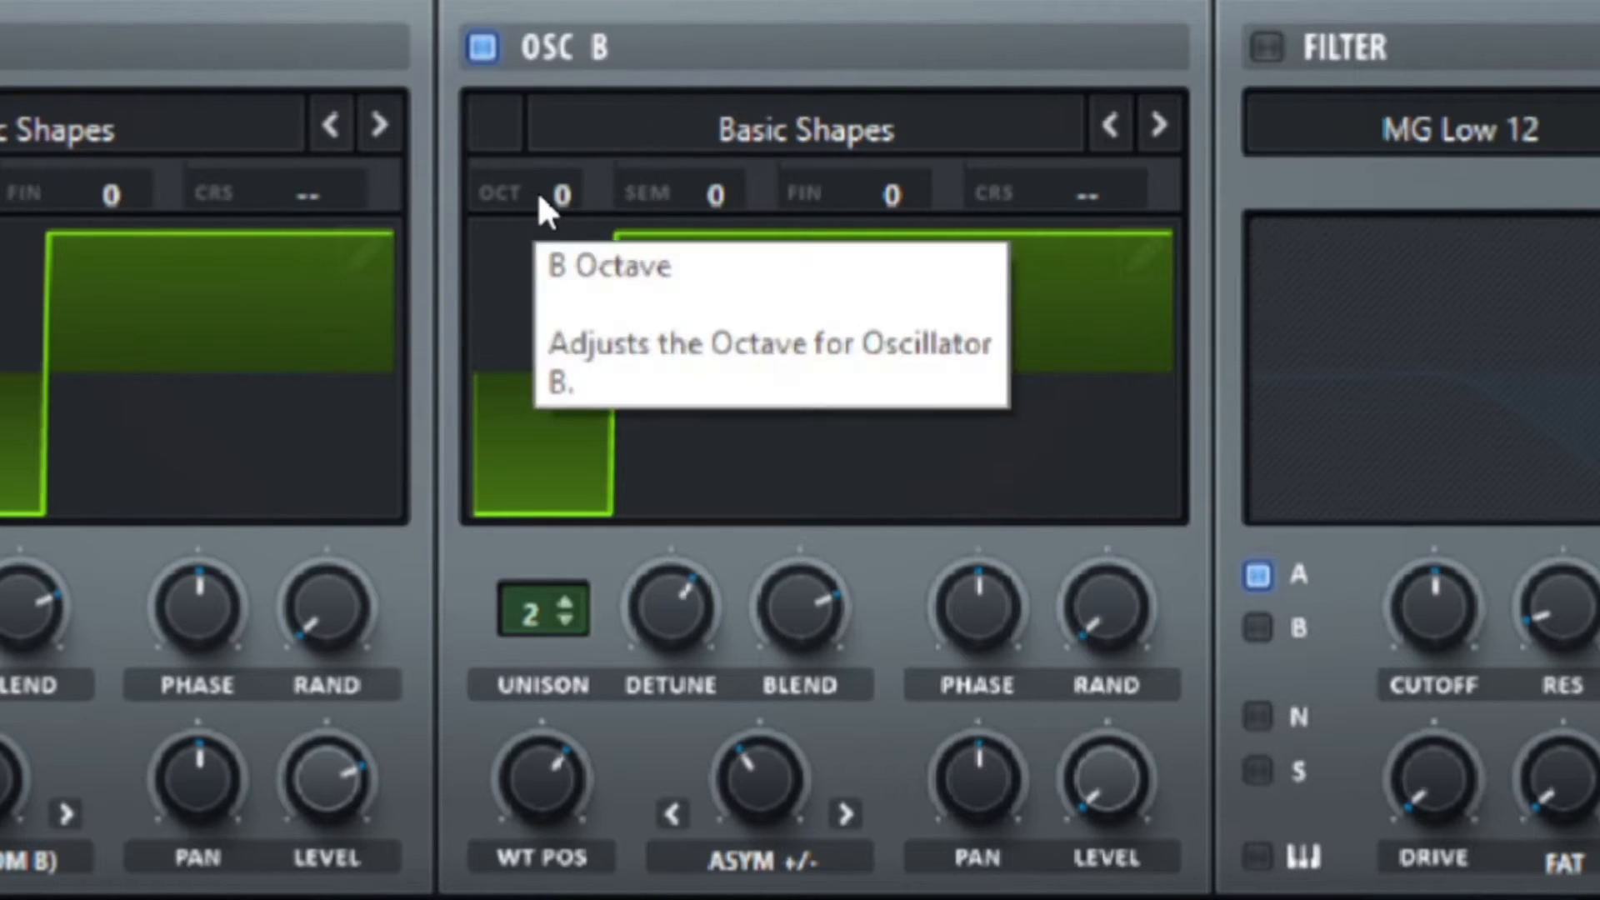
pyautogui.scroll(1, 567, 198)
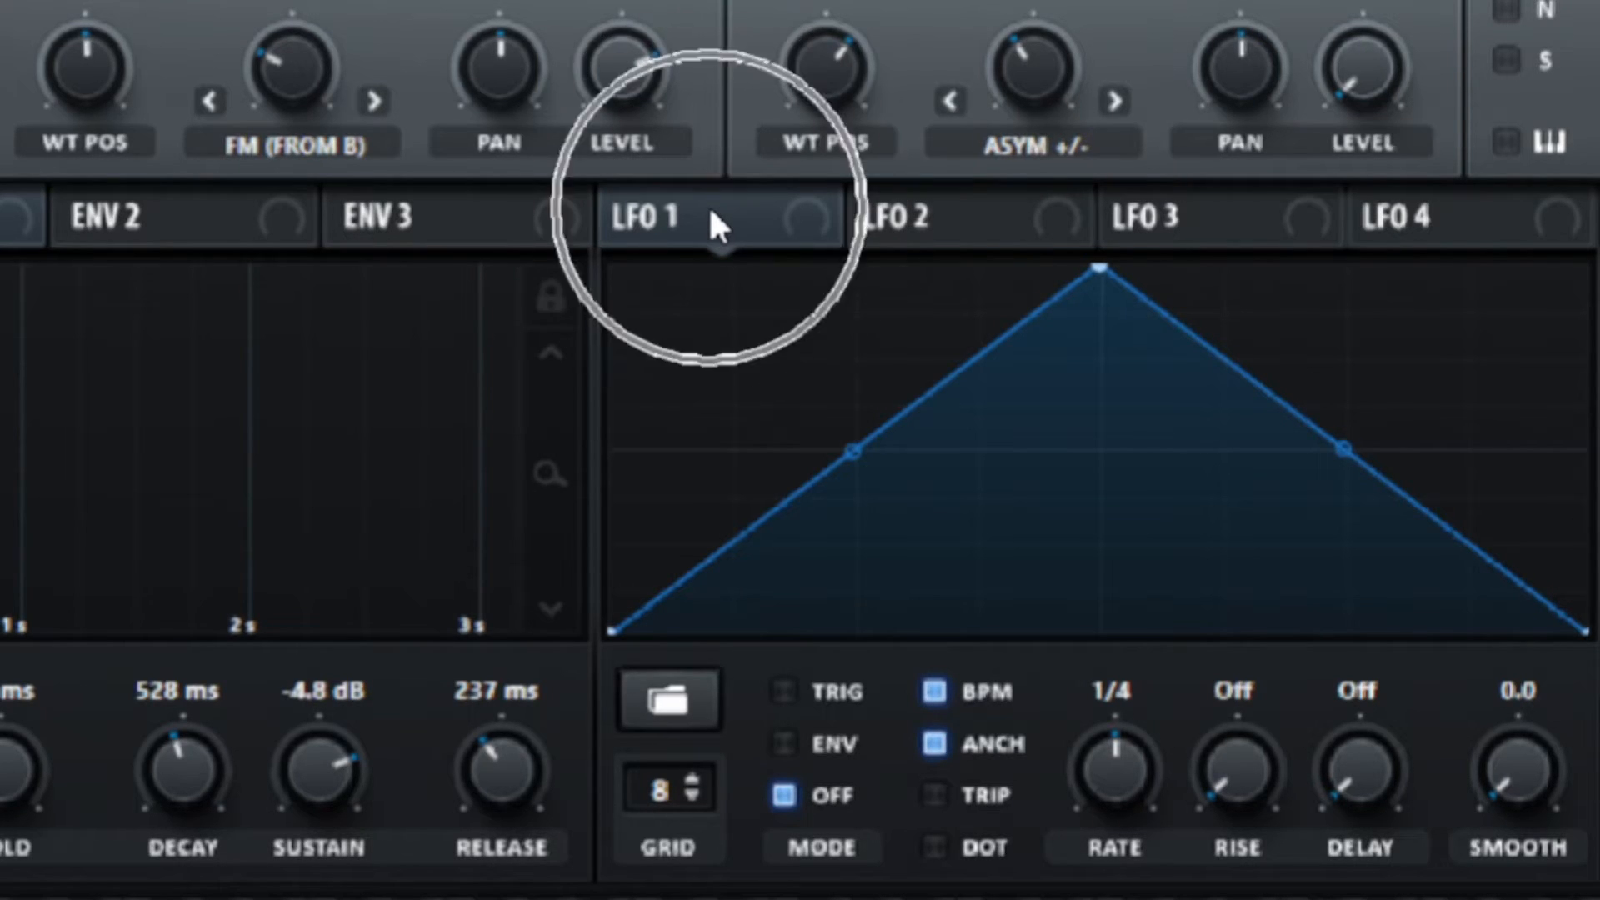
# Assign LFO 1 to oscillator A's level and give the LFO the basic square shape
pyautogui.moveTo(706, 207); pyautogui.dragTo(615, 70)
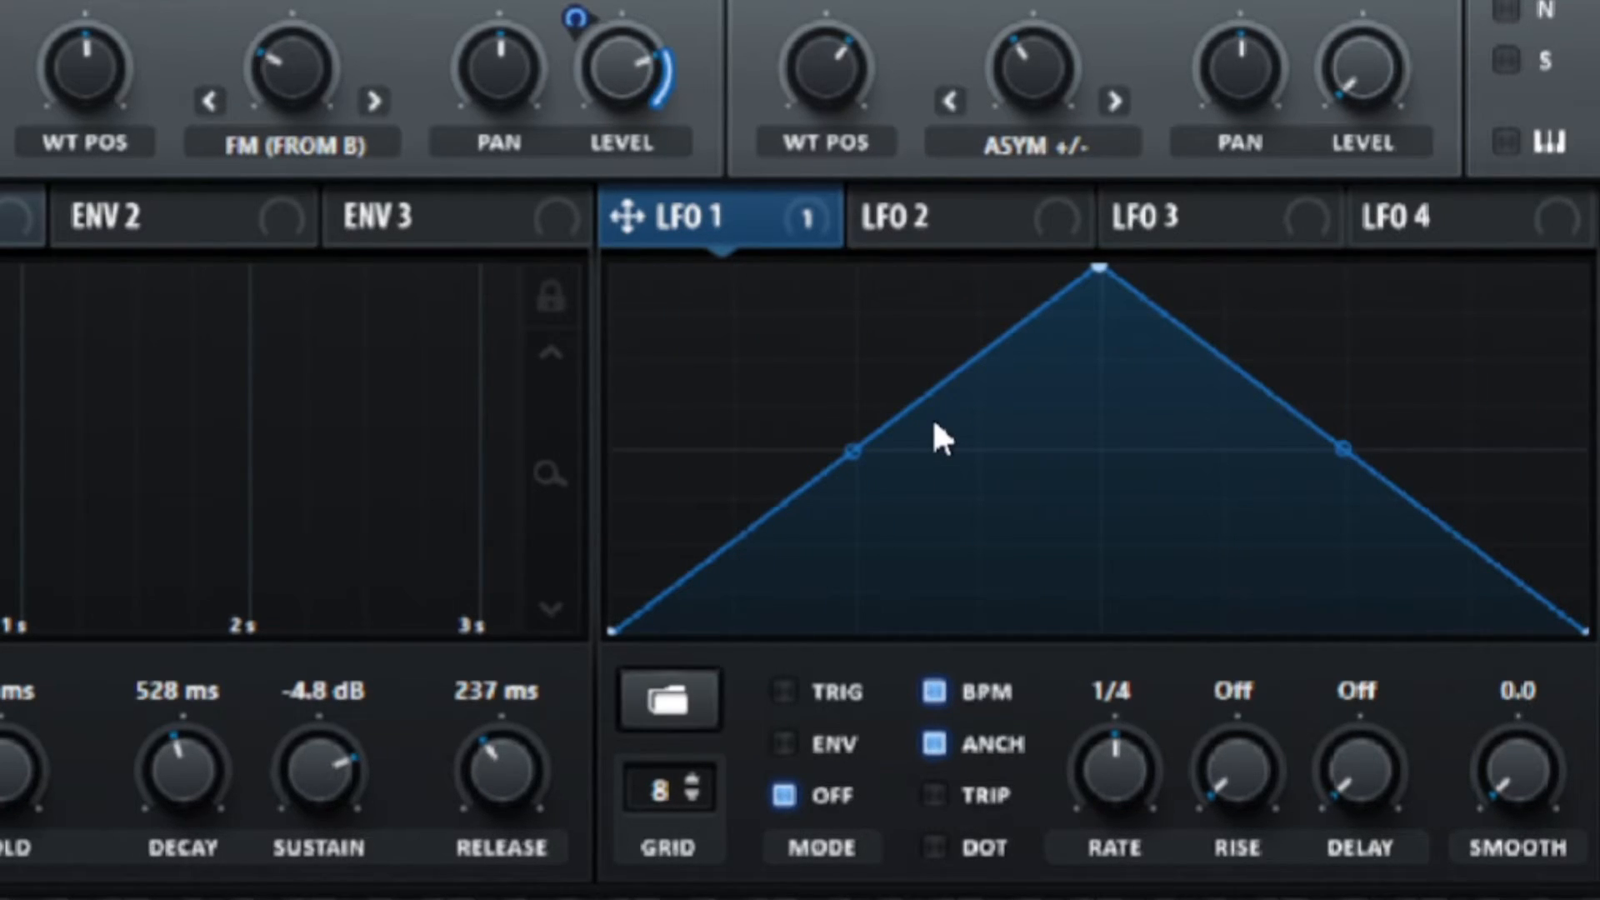
pyautogui.click(635, 696)
pyautogui.moveTo(695, 696)
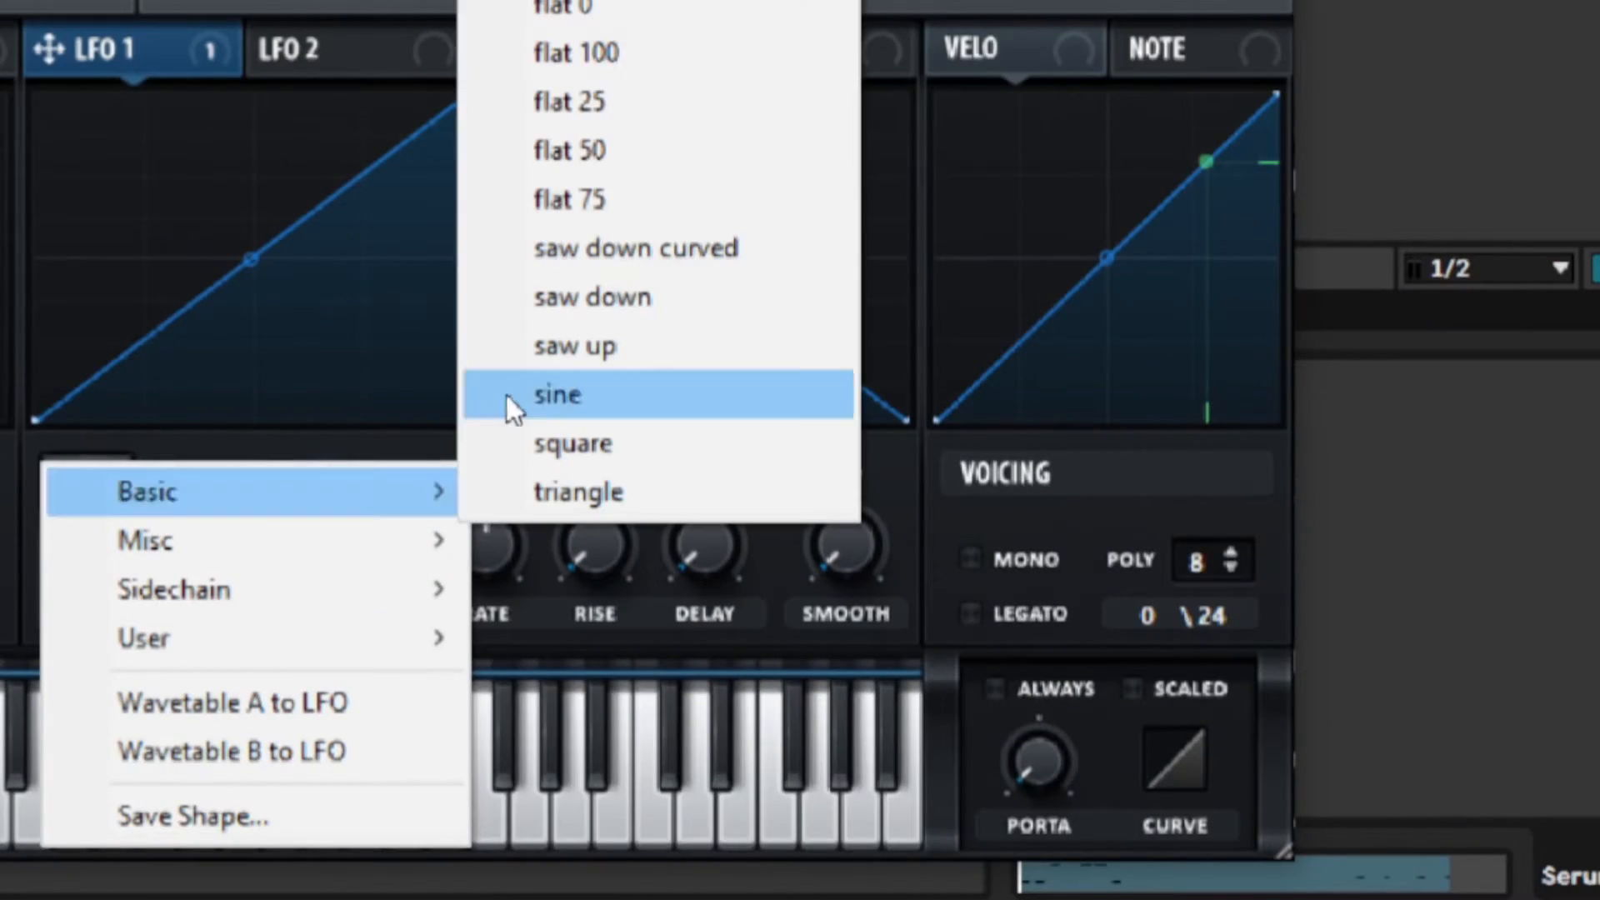
pyautogui.click(567, 445)
# Bypass the LFO 1 modulation on oscillator A's level
pyautogui.rightClick(428, 313)
pyautogui.click(540, 807)
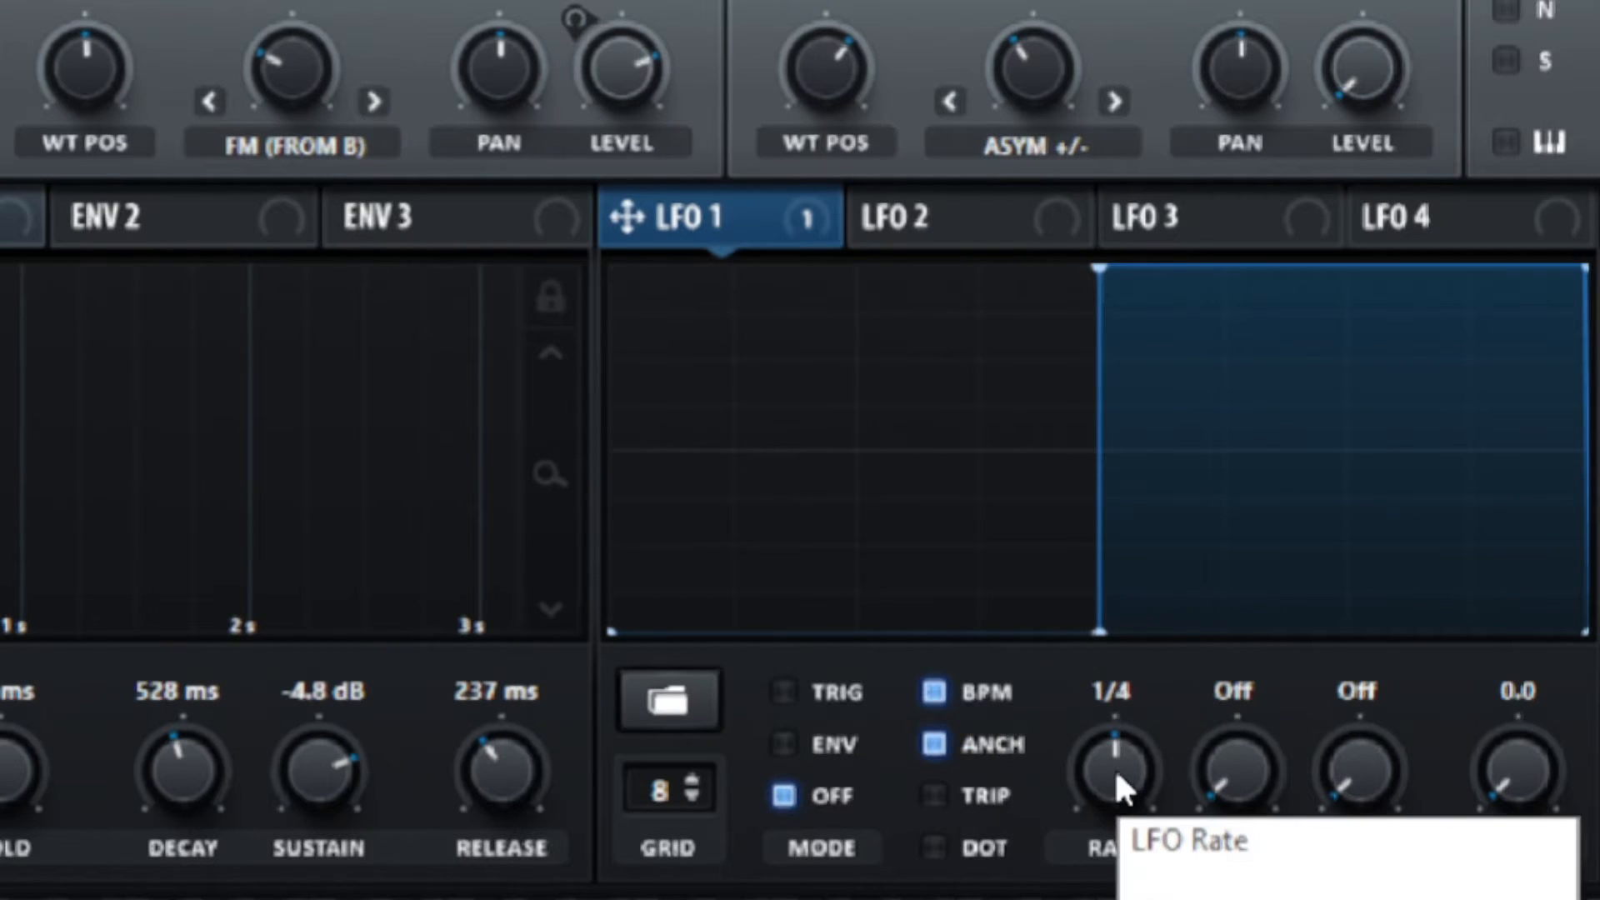
# Set LFO 1's rate to 1/16 and reactivate its modulation of oscillator A's level, comparing it with the modulation bypassed
pyautogui.scroll(1, 1113, 767)
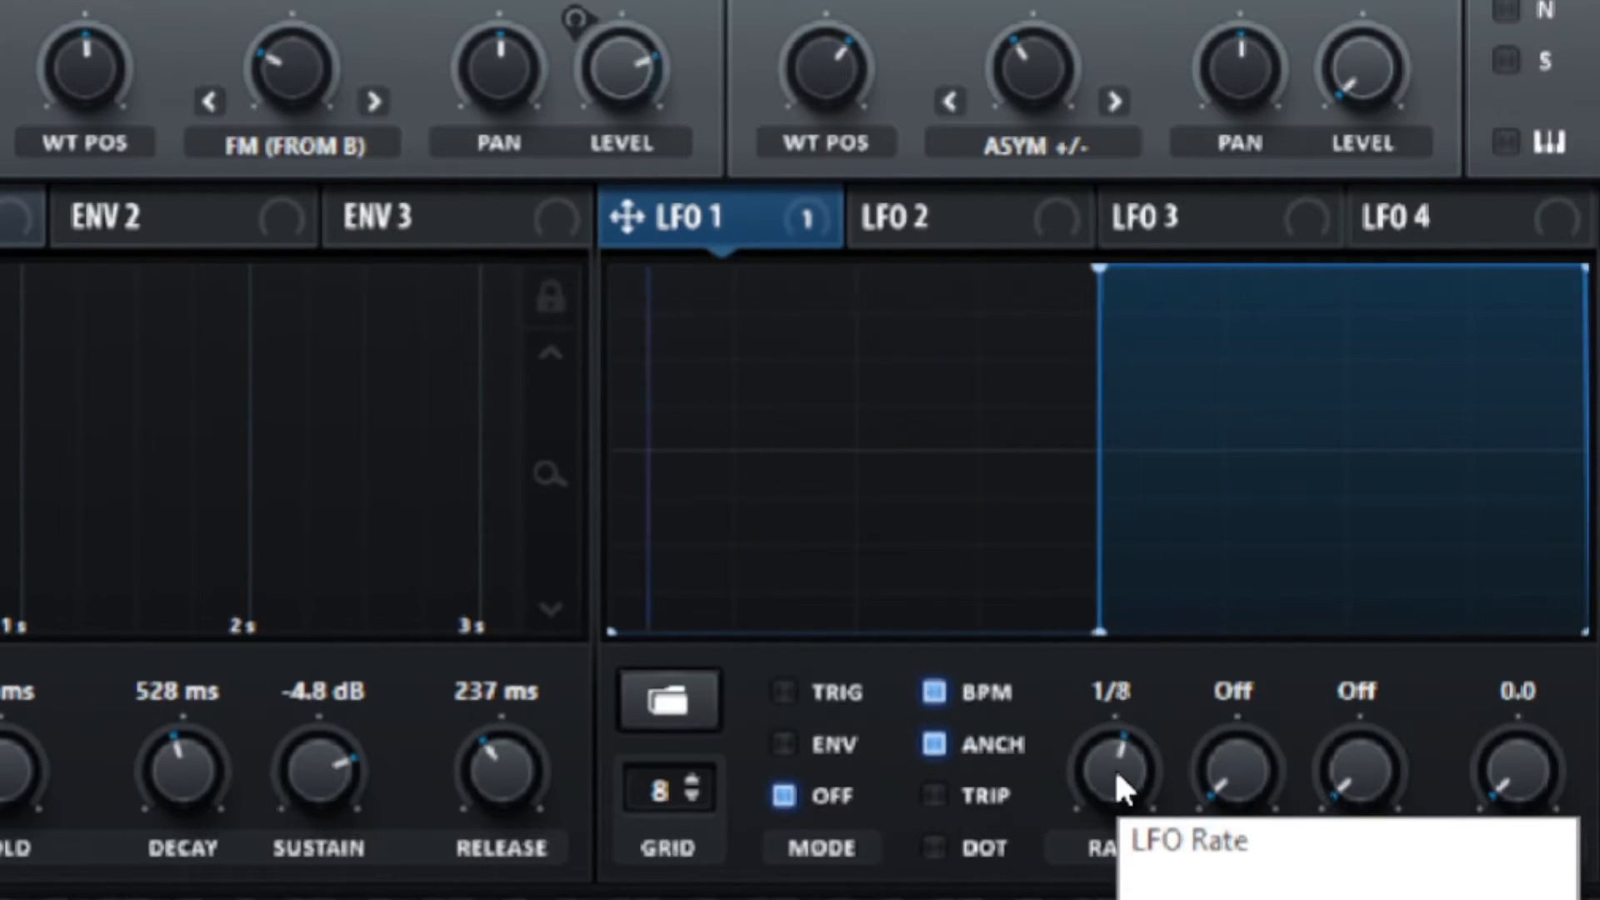
pyautogui.scroll(1, 1114, 767)
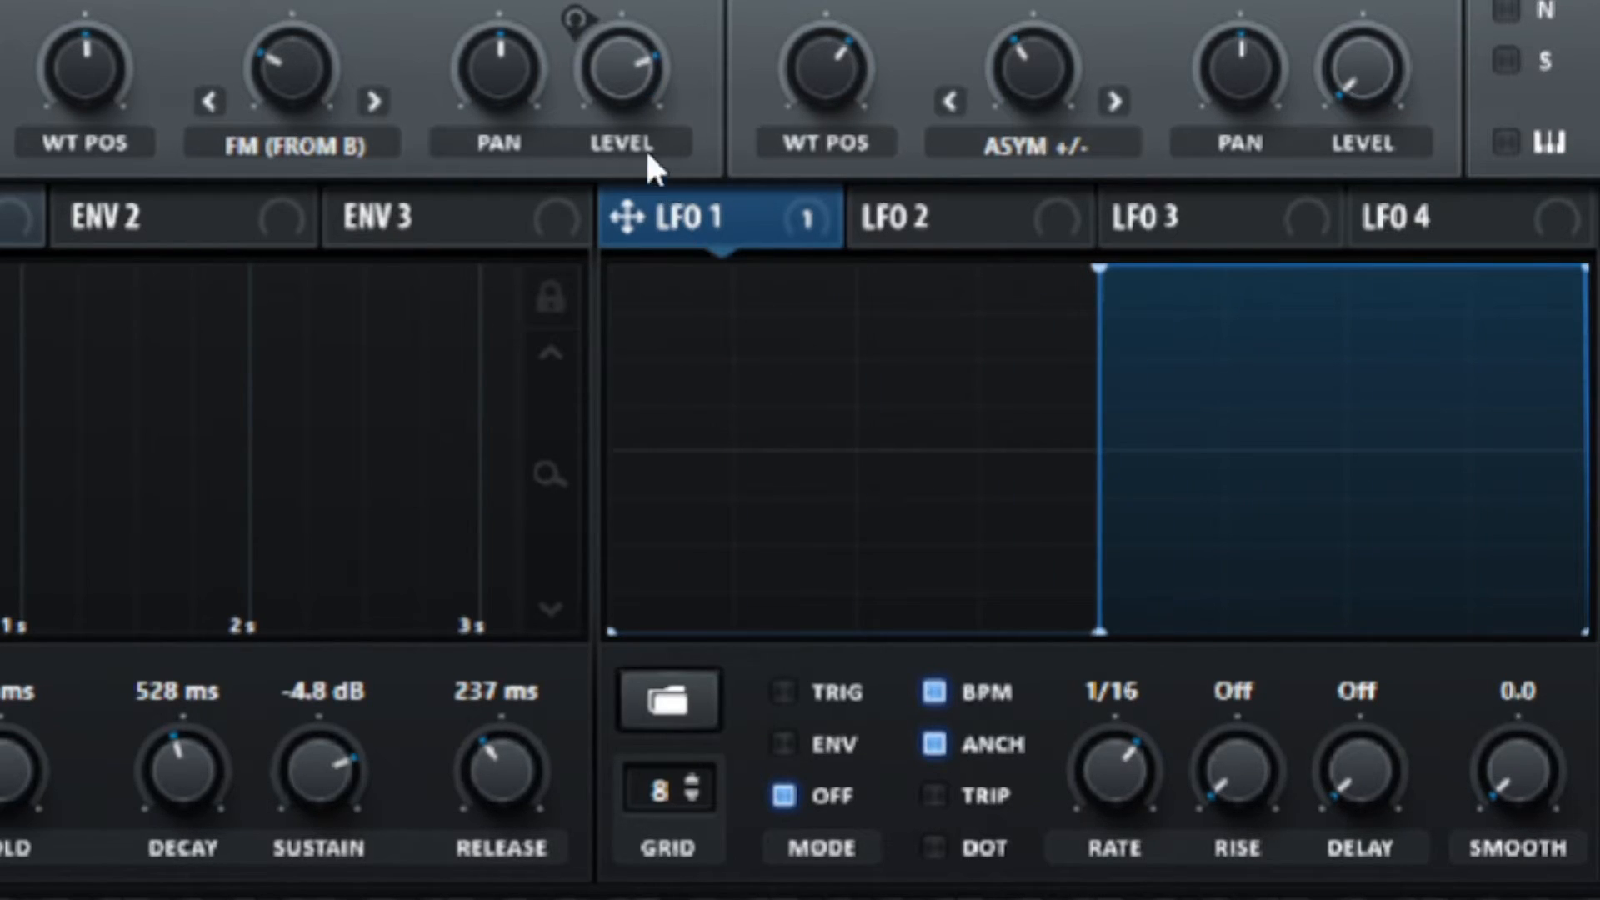
pyautogui.moveTo(618, 58)
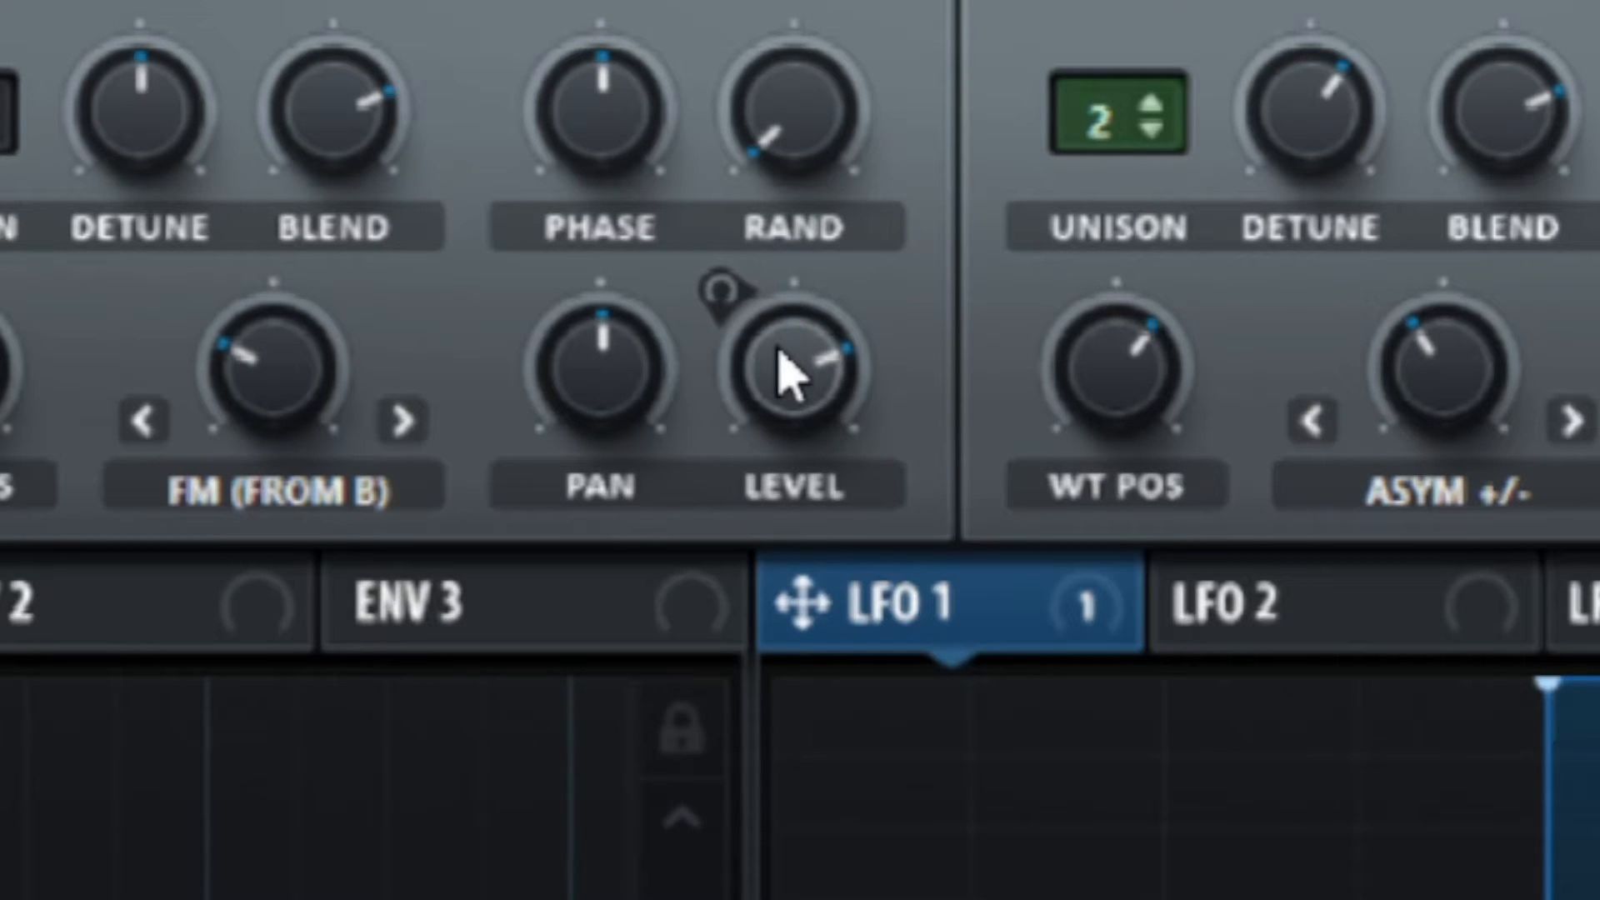
pyautogui.keyDown('ctrl'); pyautogui.keyDown('alt'); pyautogui.click(777, 349); pyautogui.keyUp('alt'); pyautogui.keyUp('ctrl')
pyautogui.moveTo(787, 359); pyautogui.dragTo(736, 496)
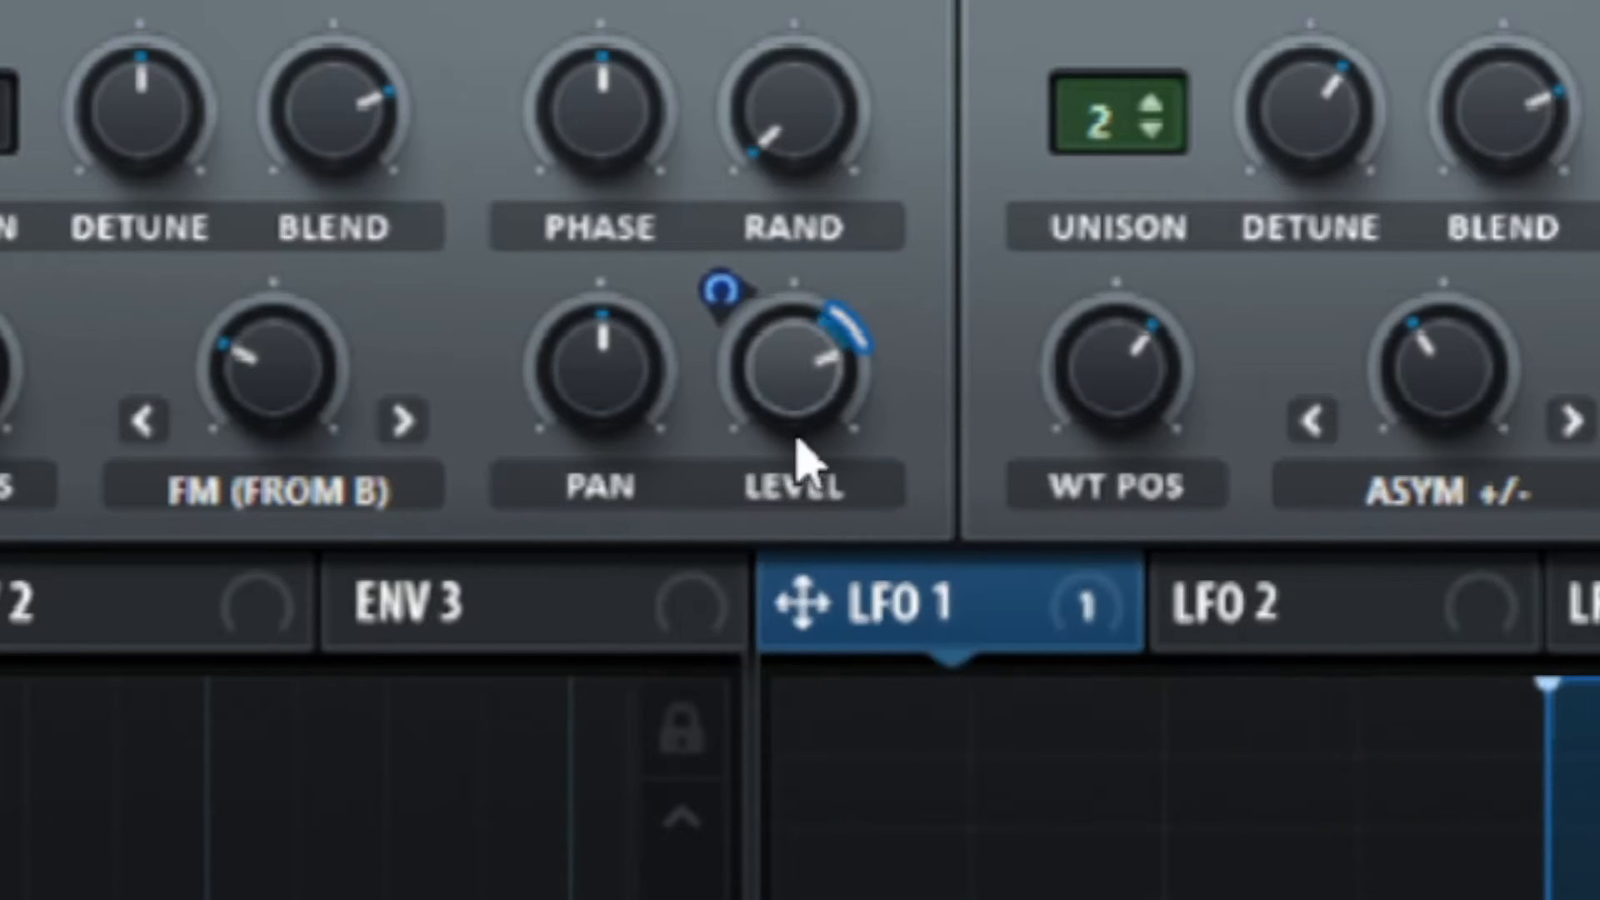
pyautogui.rightClick(802, 379)
pyautogui.click(871, 426)
pyautogui.rightClick(804, 392)
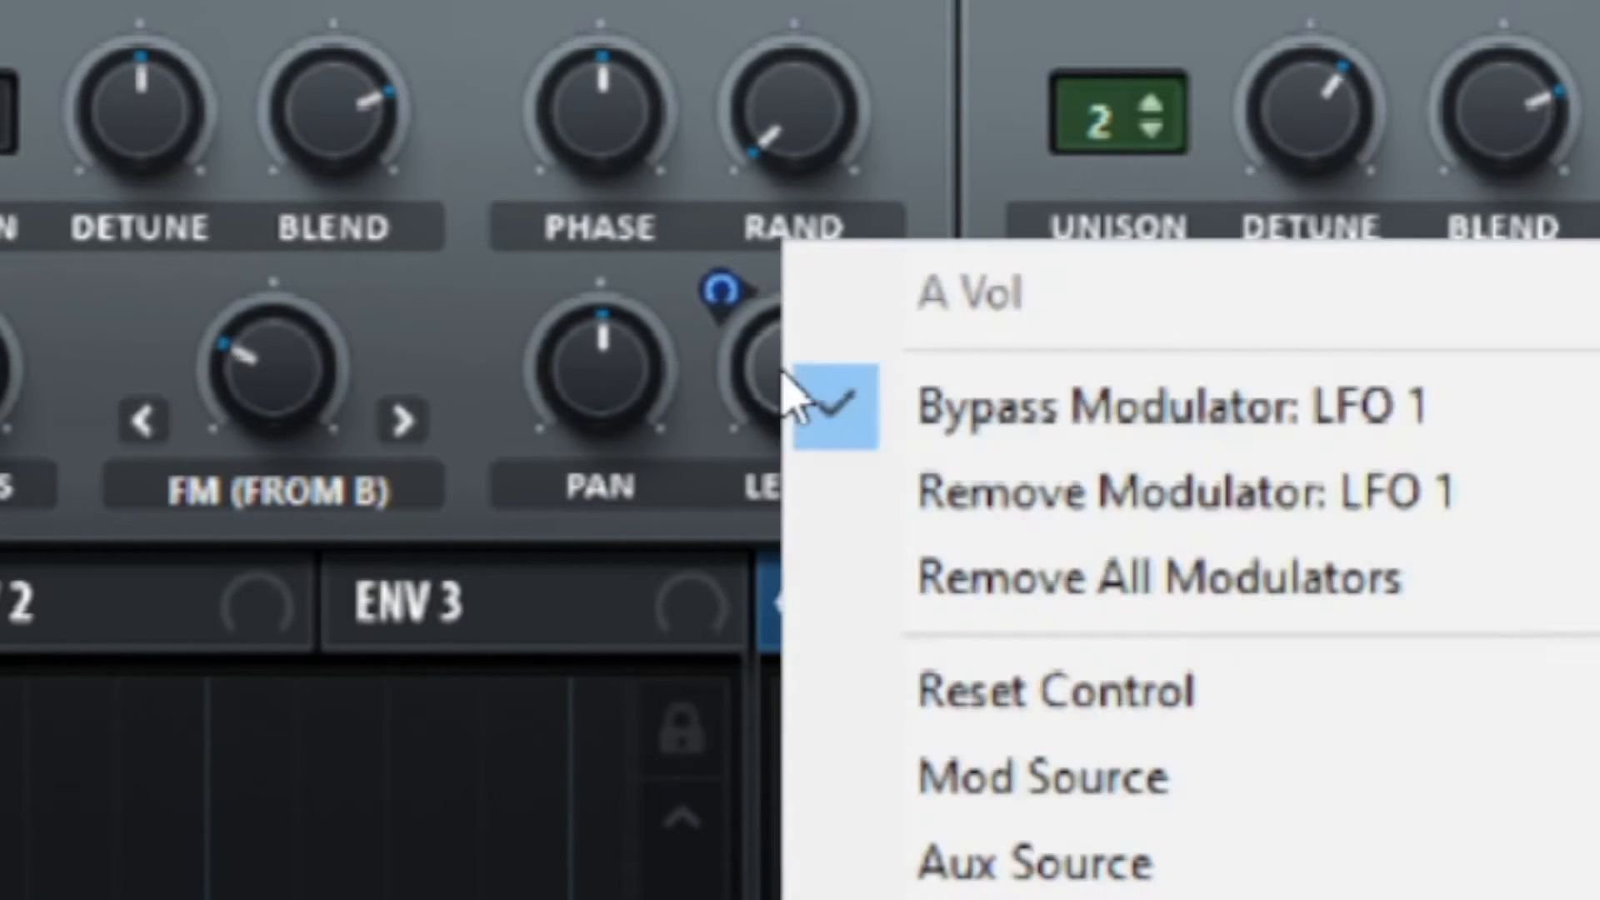
pyautogui.click(842, 427)
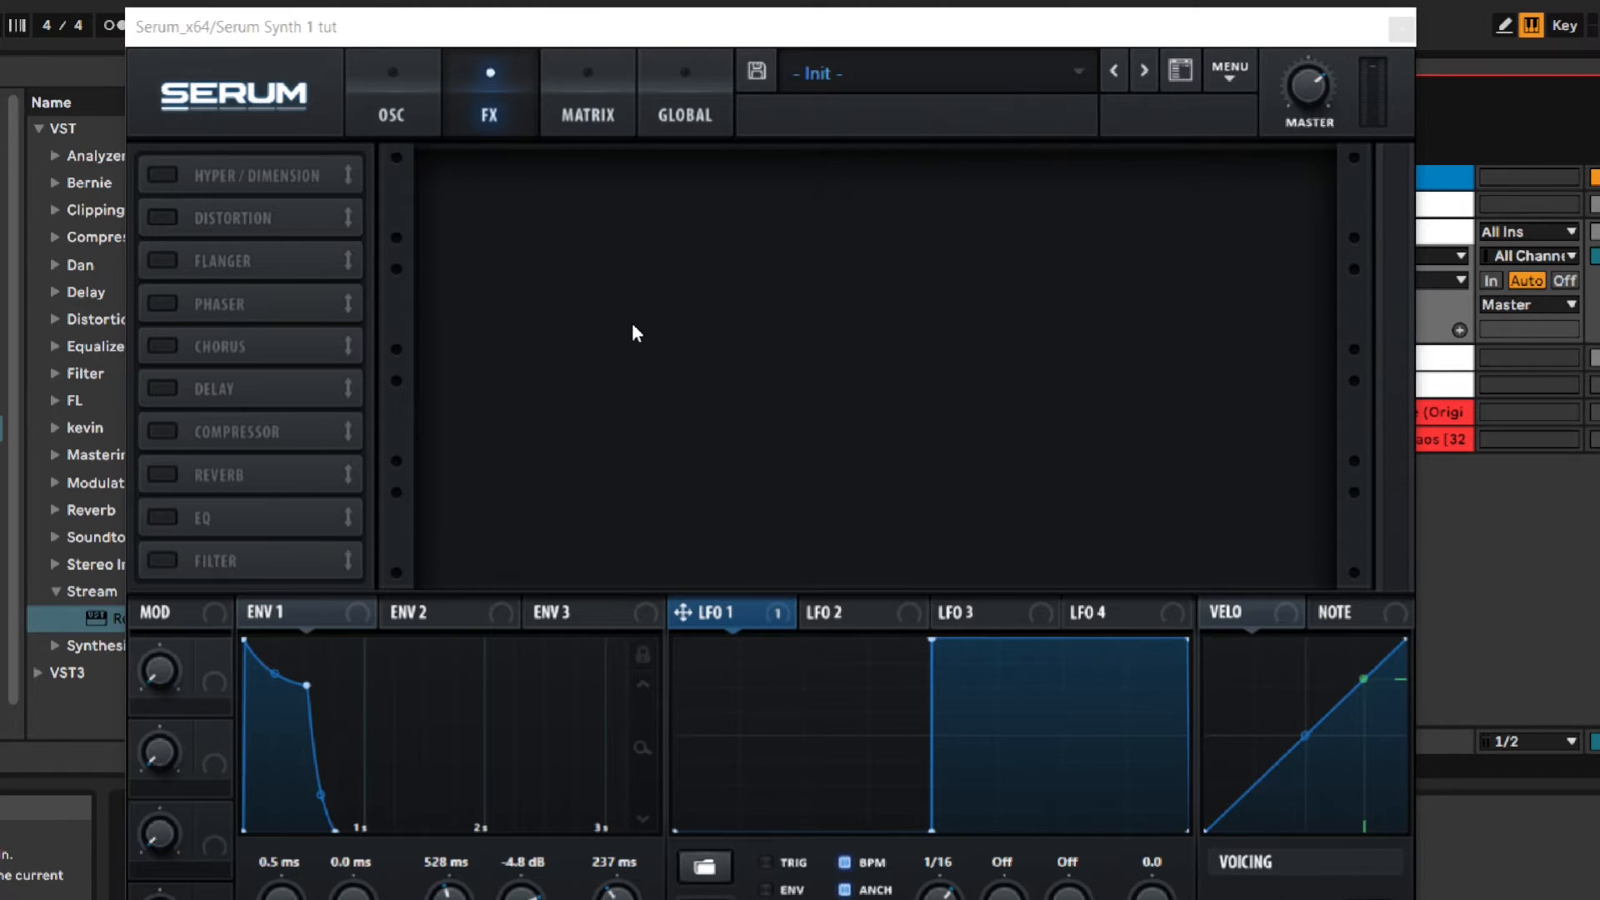
pyautogui.scroll(-10, 800, 450)
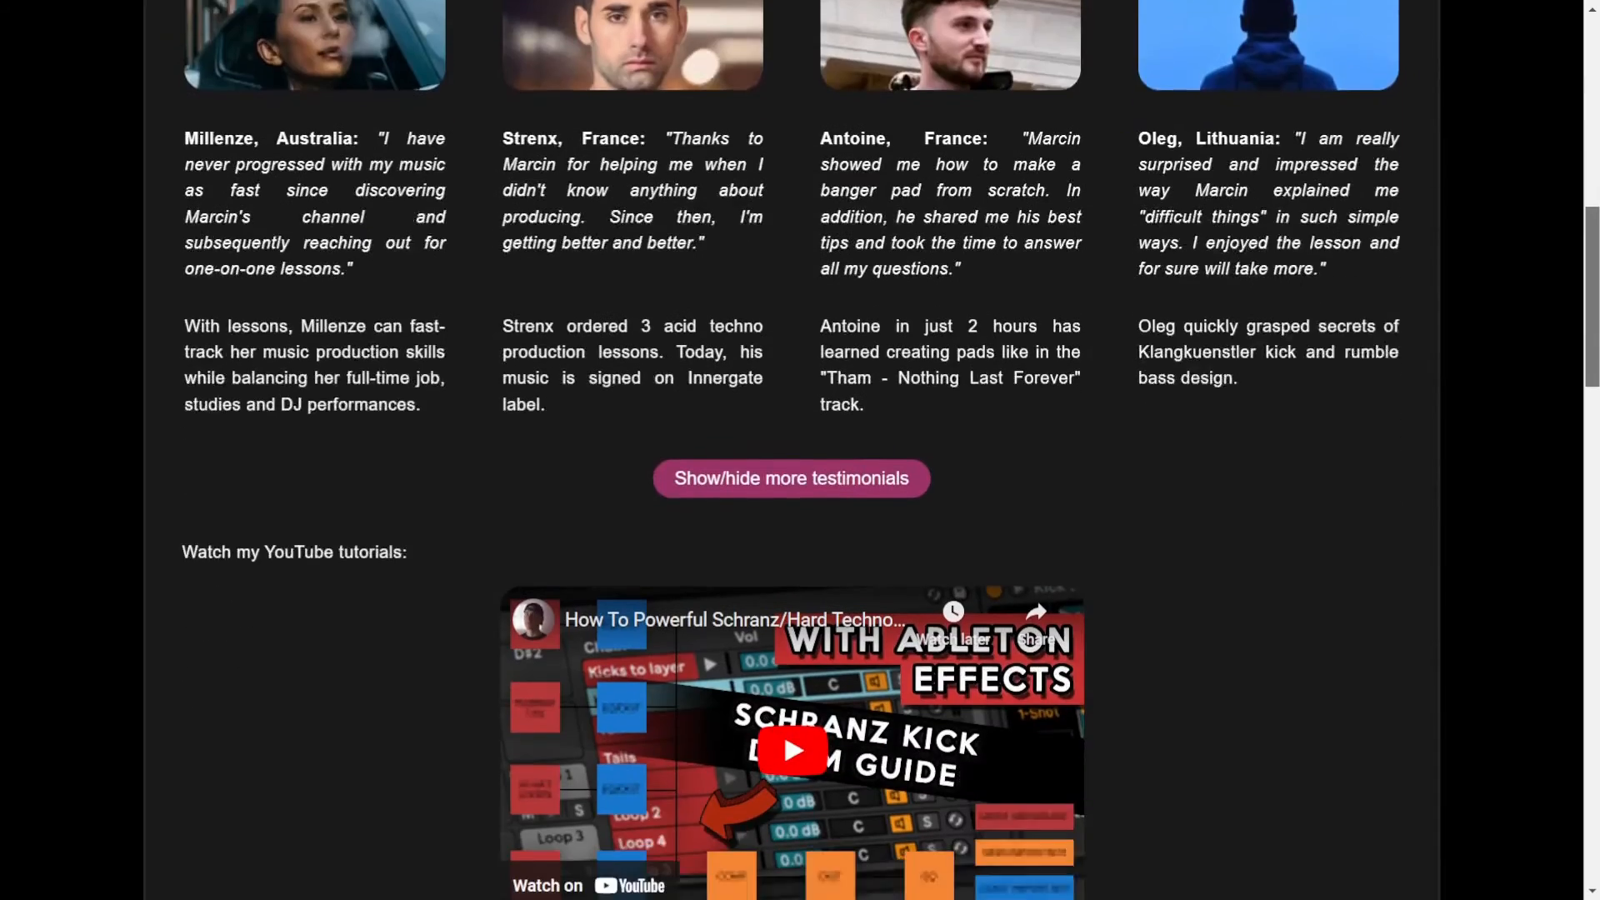
pyautogui.scroll(-20, 799, 450)
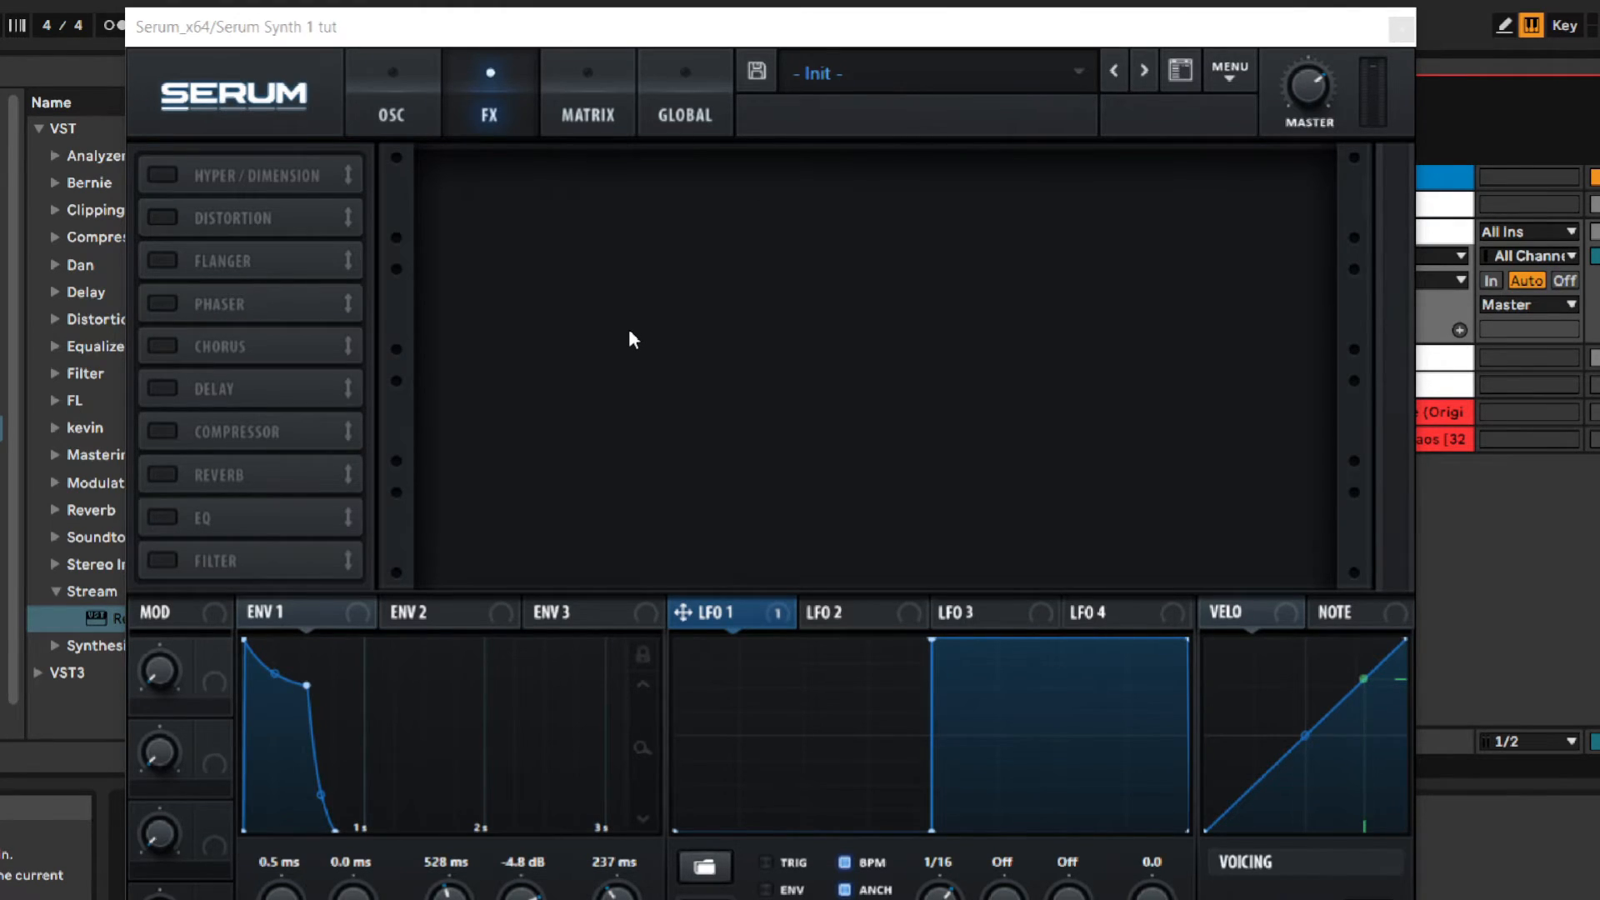
# Enable the Hyper/Dimension effect and reduce Hyper's unison to 0 and its mix, detune and rate to minimum
pyautogui.click(163, 175)
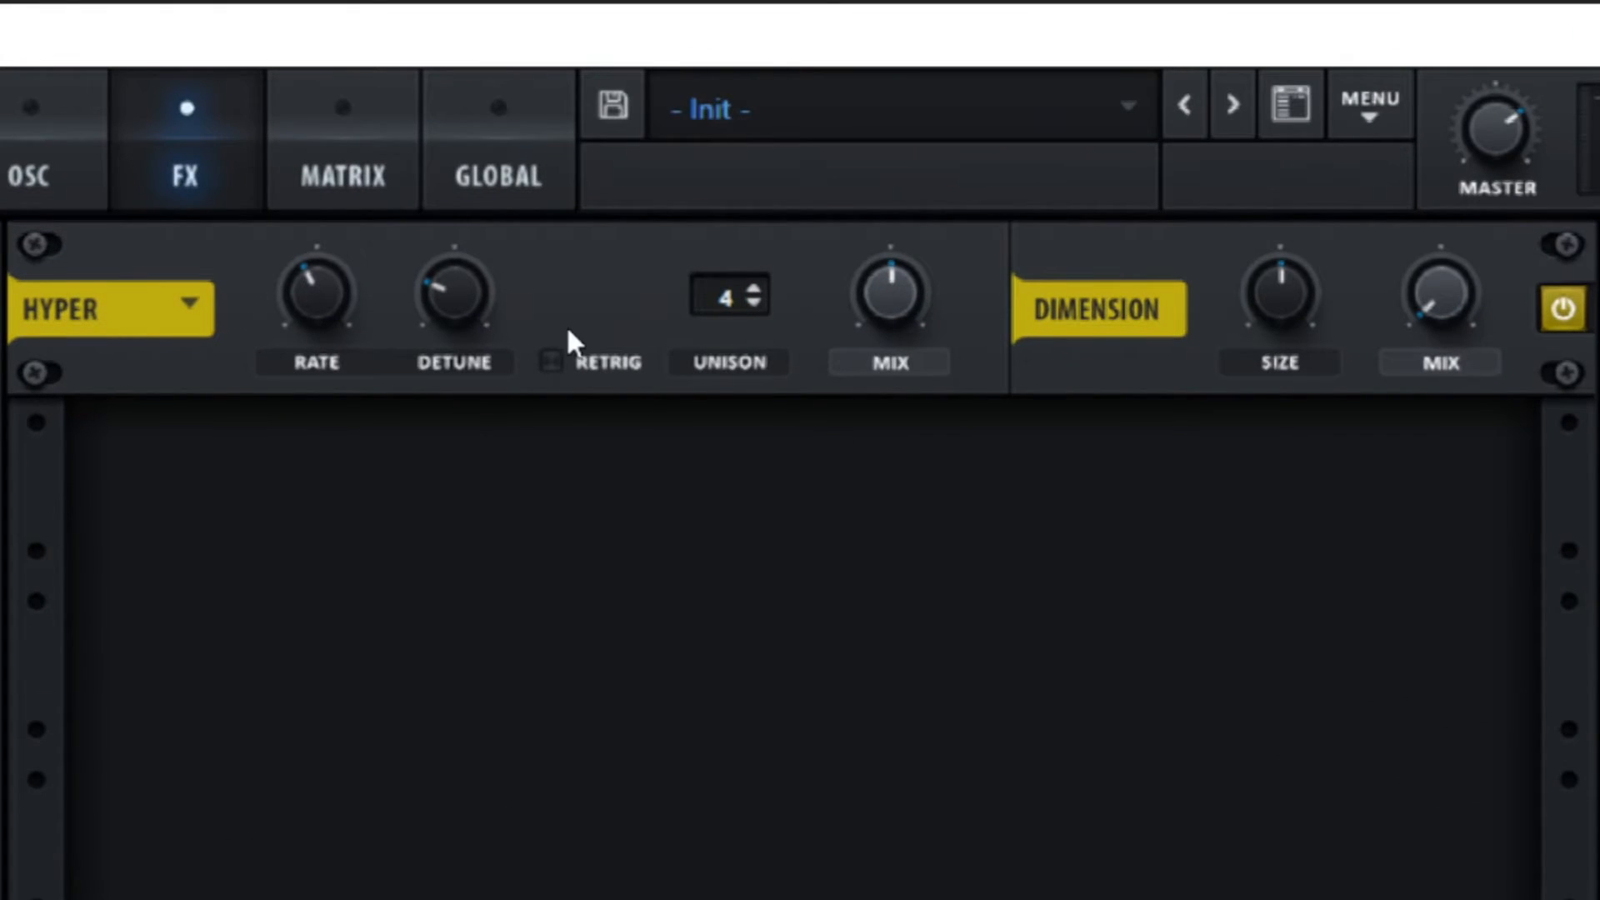
pyautogui.press('ctrl')
pyautogui.press('ctrl')
pyautogui.moveTo(742, 294); pyautogui.dragTo(722, 492)
pyautogui.doubleClick(753, 302)
pyautogui.moveTo(889, 292); pyautogui.dragTo(858, 574)
pyautogui.moveTo(503, 302); pyautogui.dragTo(475, 479)
pyautogui.moveTo(337, 308); pyautogui.dragTo(445, 603)
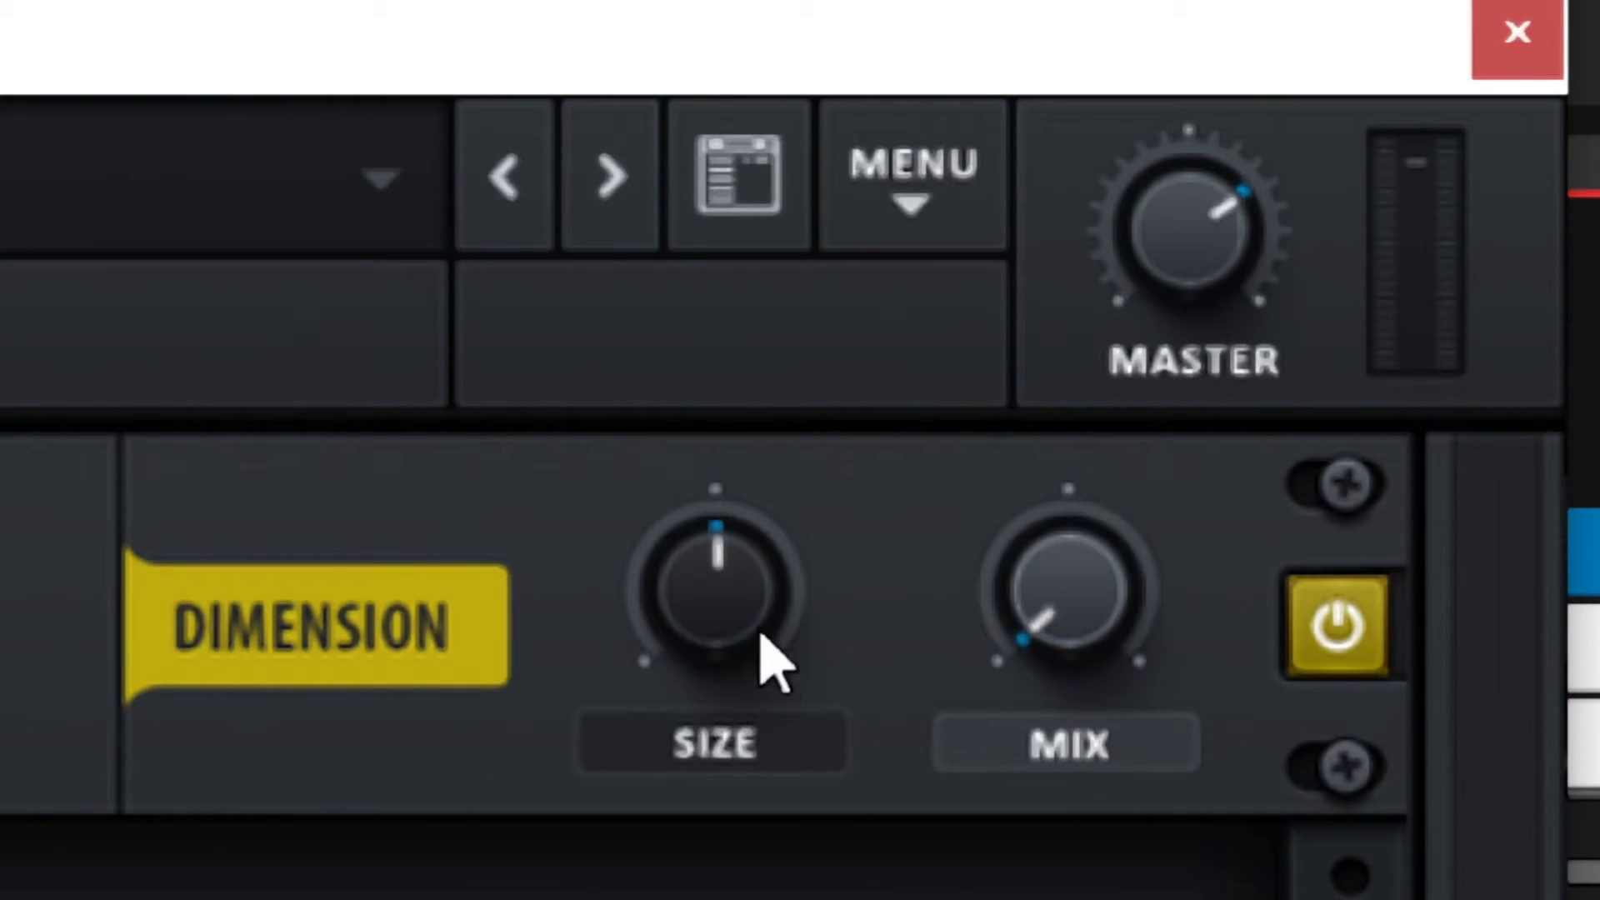
# Lower the Dimension size well below the midpoint and set its mix to 48%, comparing the effect off and on
pyautogui.moveTo(767, 658)
pyautogui.moveTo(1069, 591); pyautogui.dragTo(957, 28)
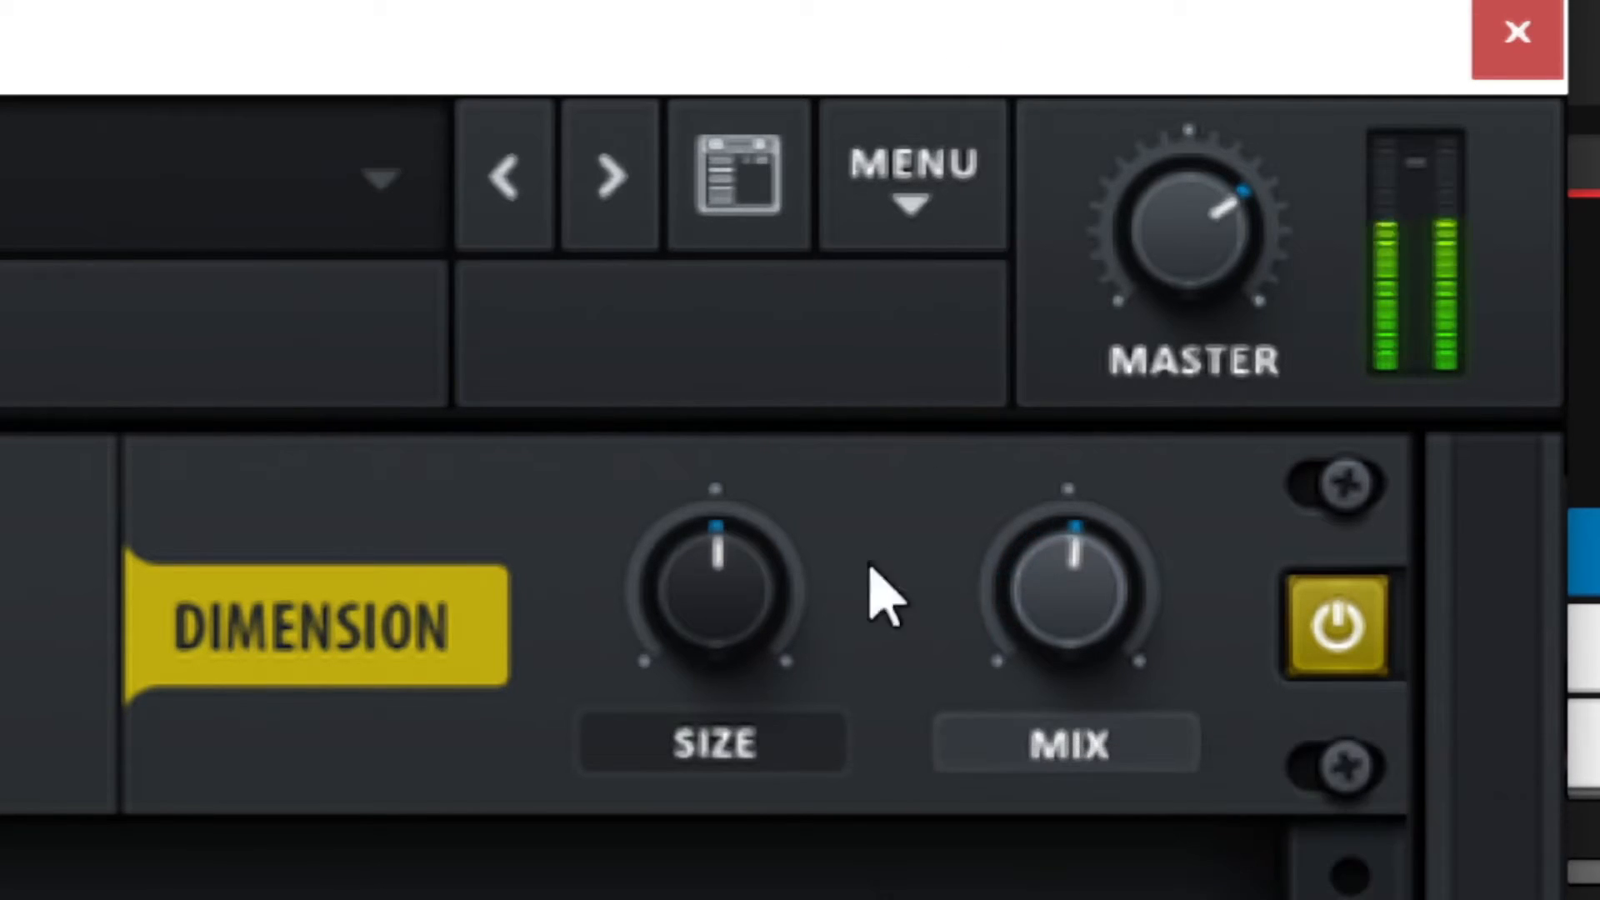
pyautogui.moveTo(739, 636); pyautogui.dragTo(535, 815)
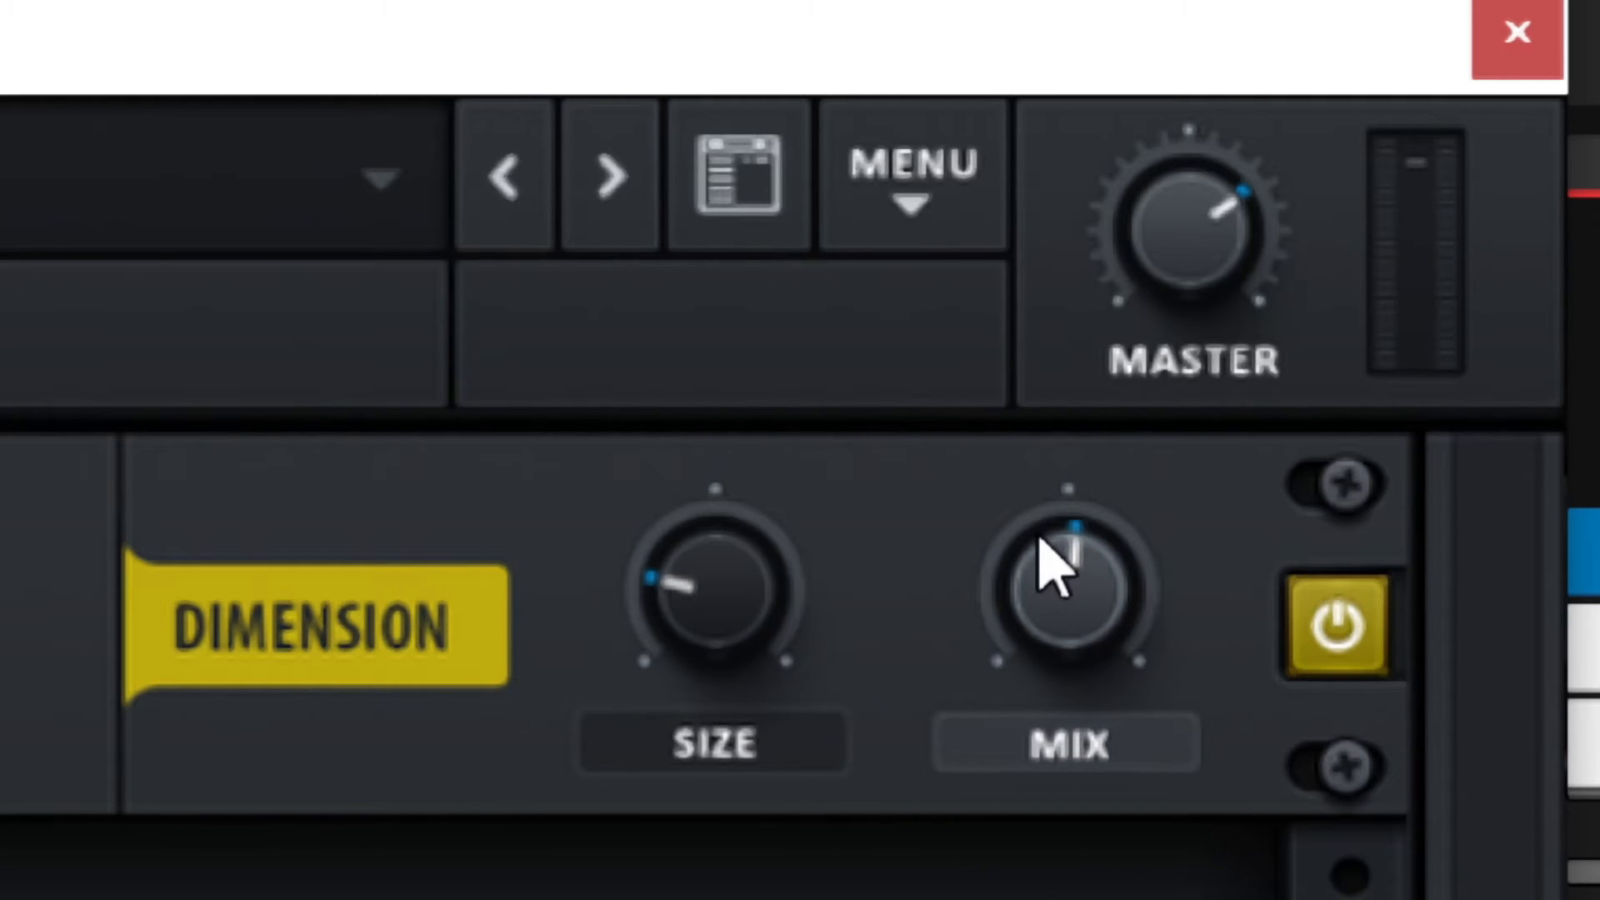
pyautogui.moveTo(1075, 592); pyautogui.dragTo(632, 314)
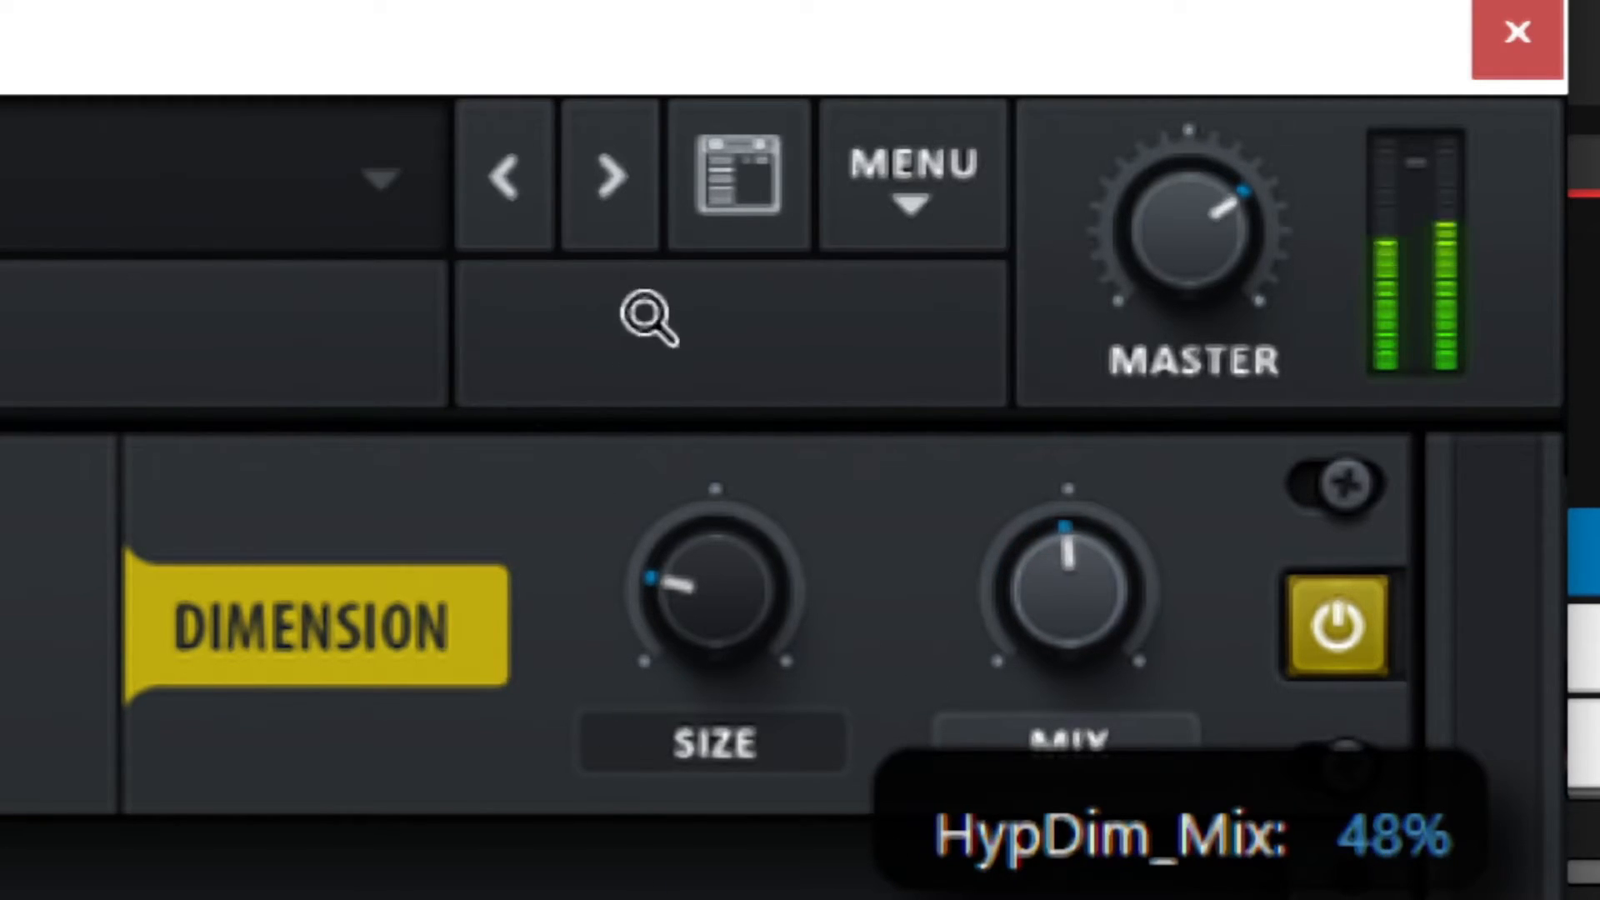
pyautogui.click(1348, 629)
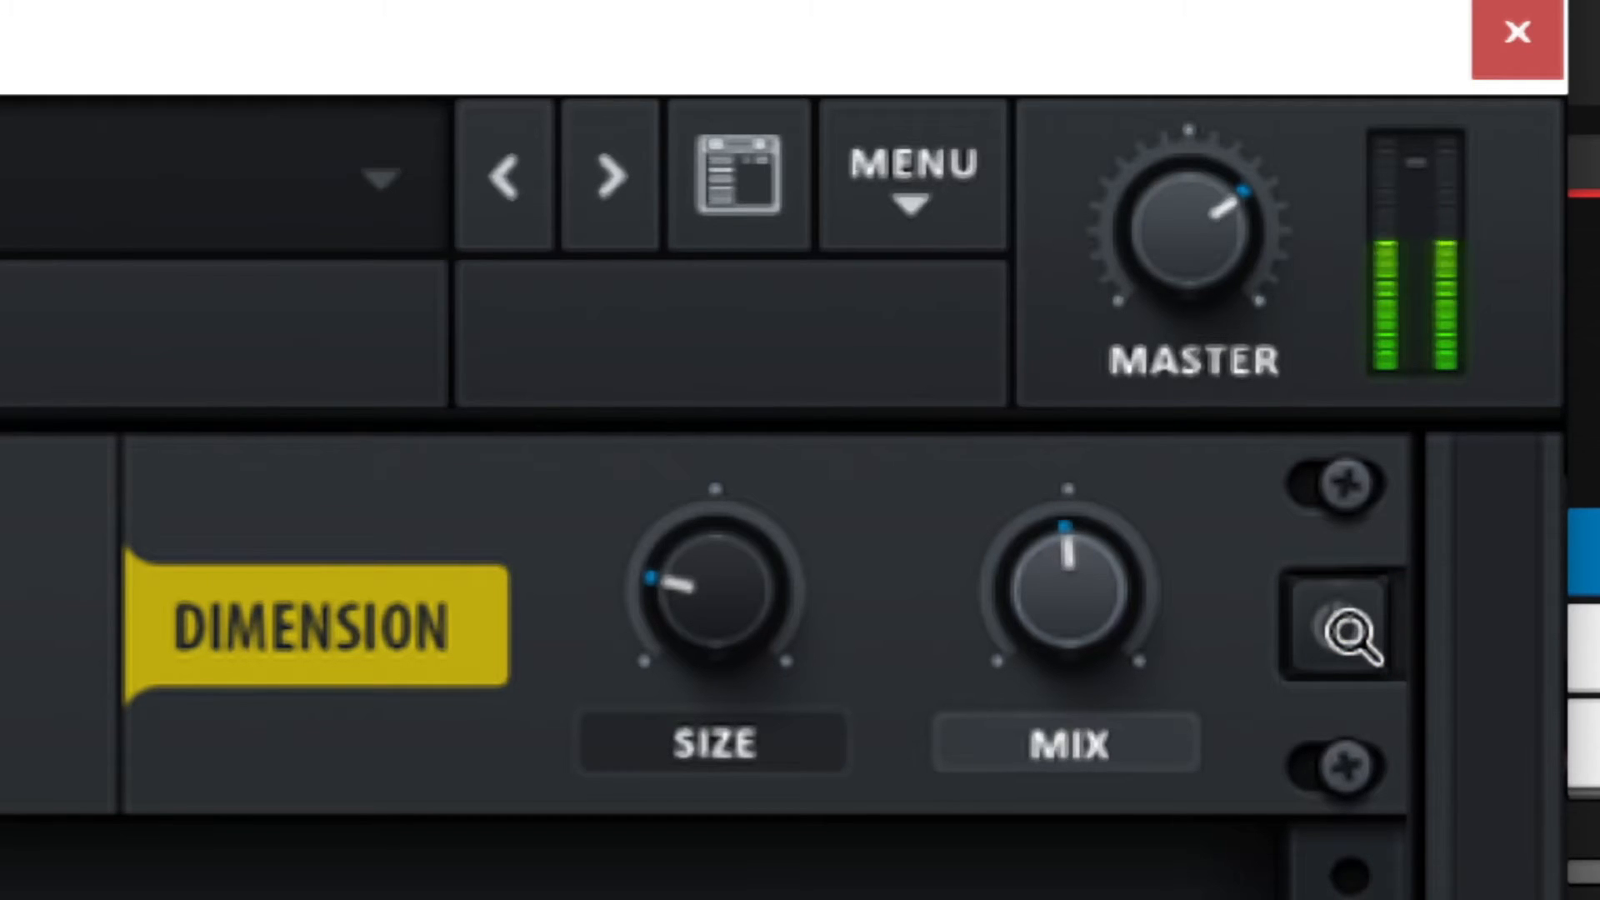
pyautogui.click(1350, 631)
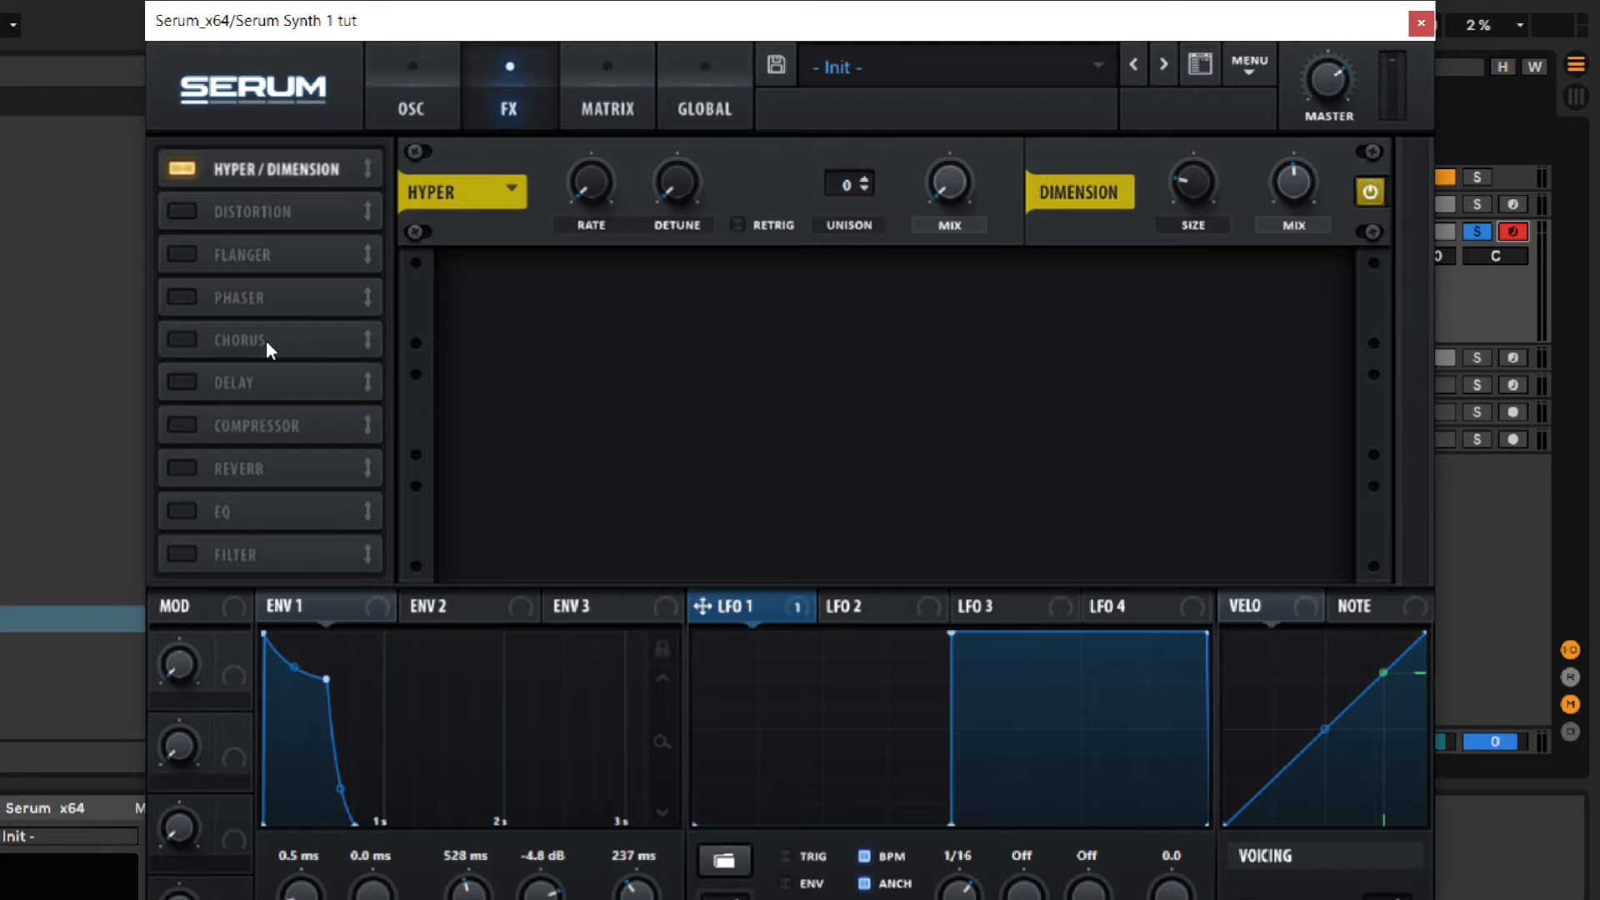
# Enable the Chorus effect and raise its rate slightly, keeping it below the midpoint
pyautogui.click(179, 341)
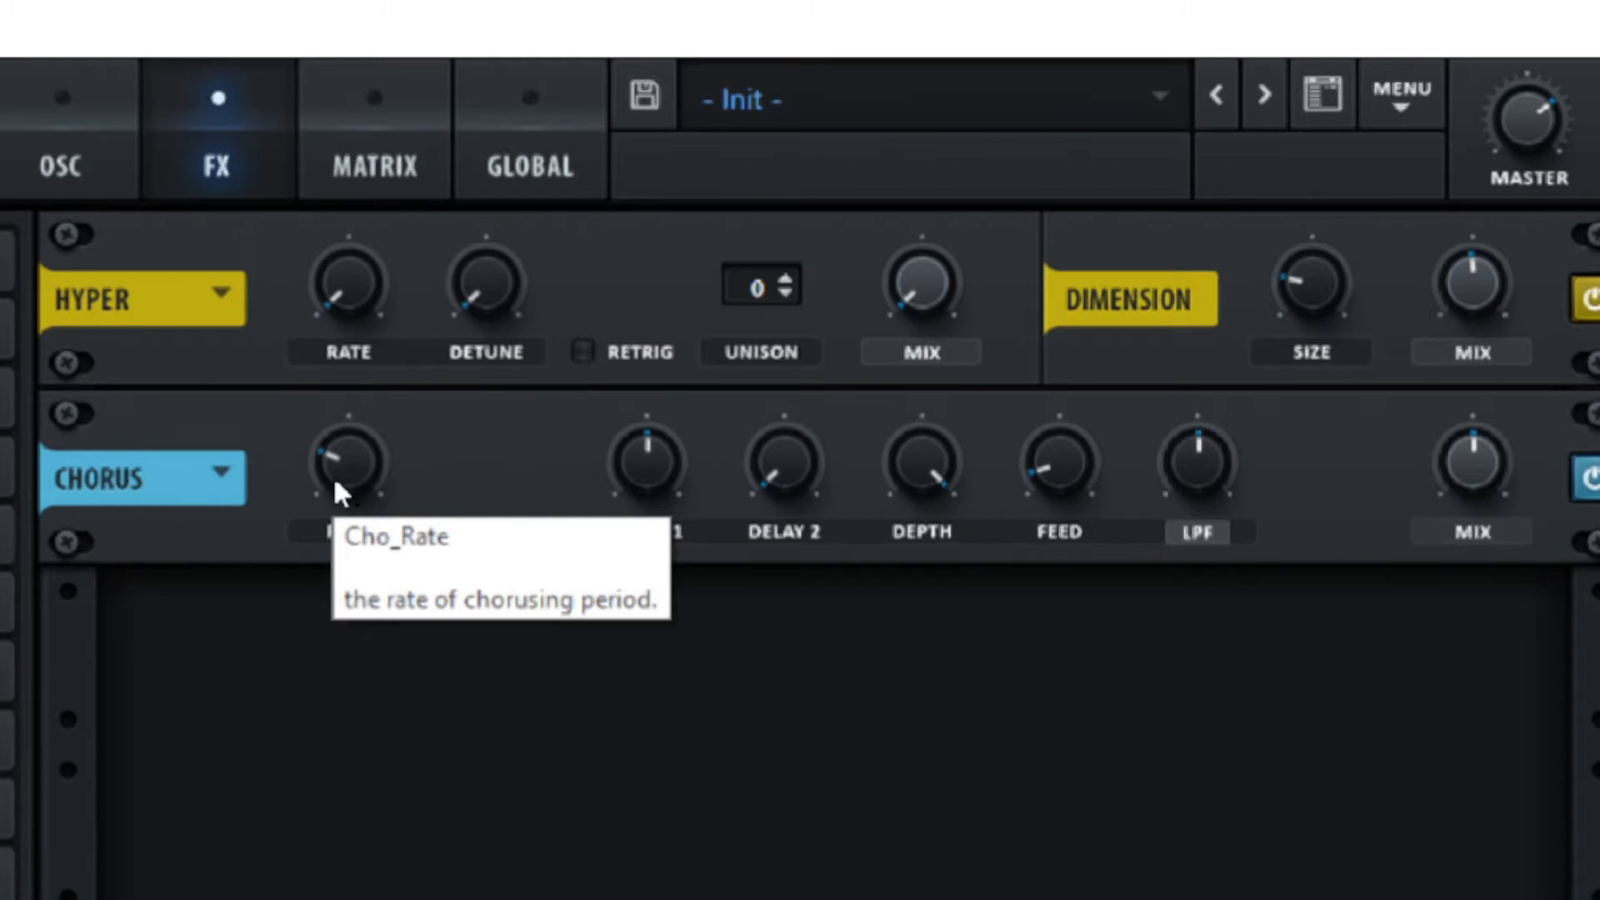
pyautogui.moveTo(336, 478); pyautogui.dragTo(328, 371)
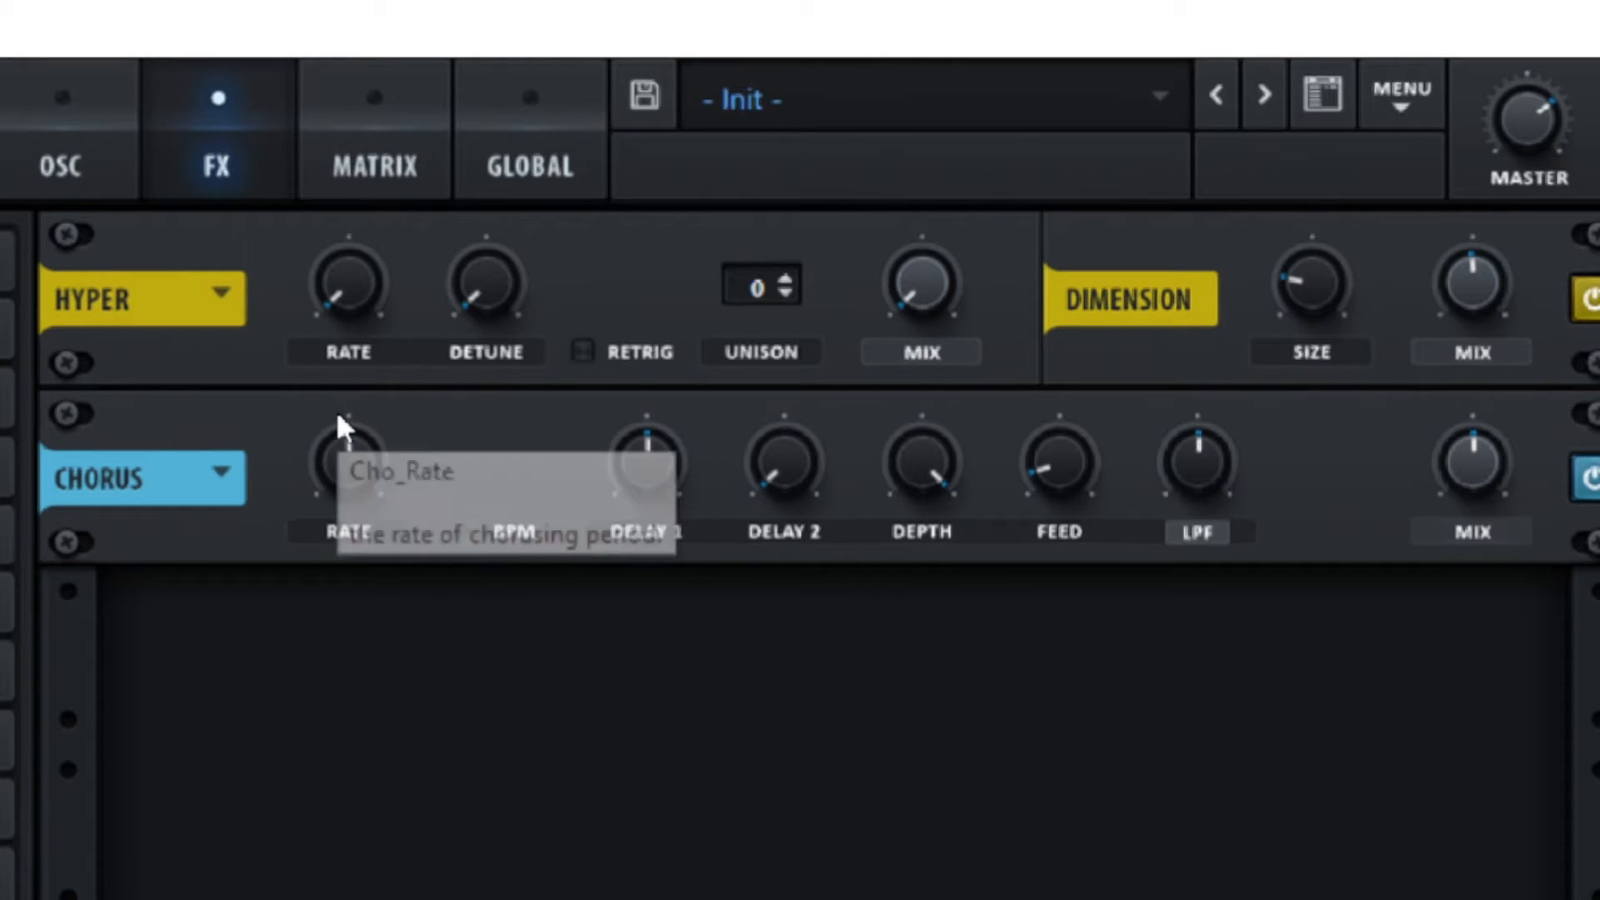
pyautogui.moveTo(378, 470); pyautogui.dragTo(261, 707)
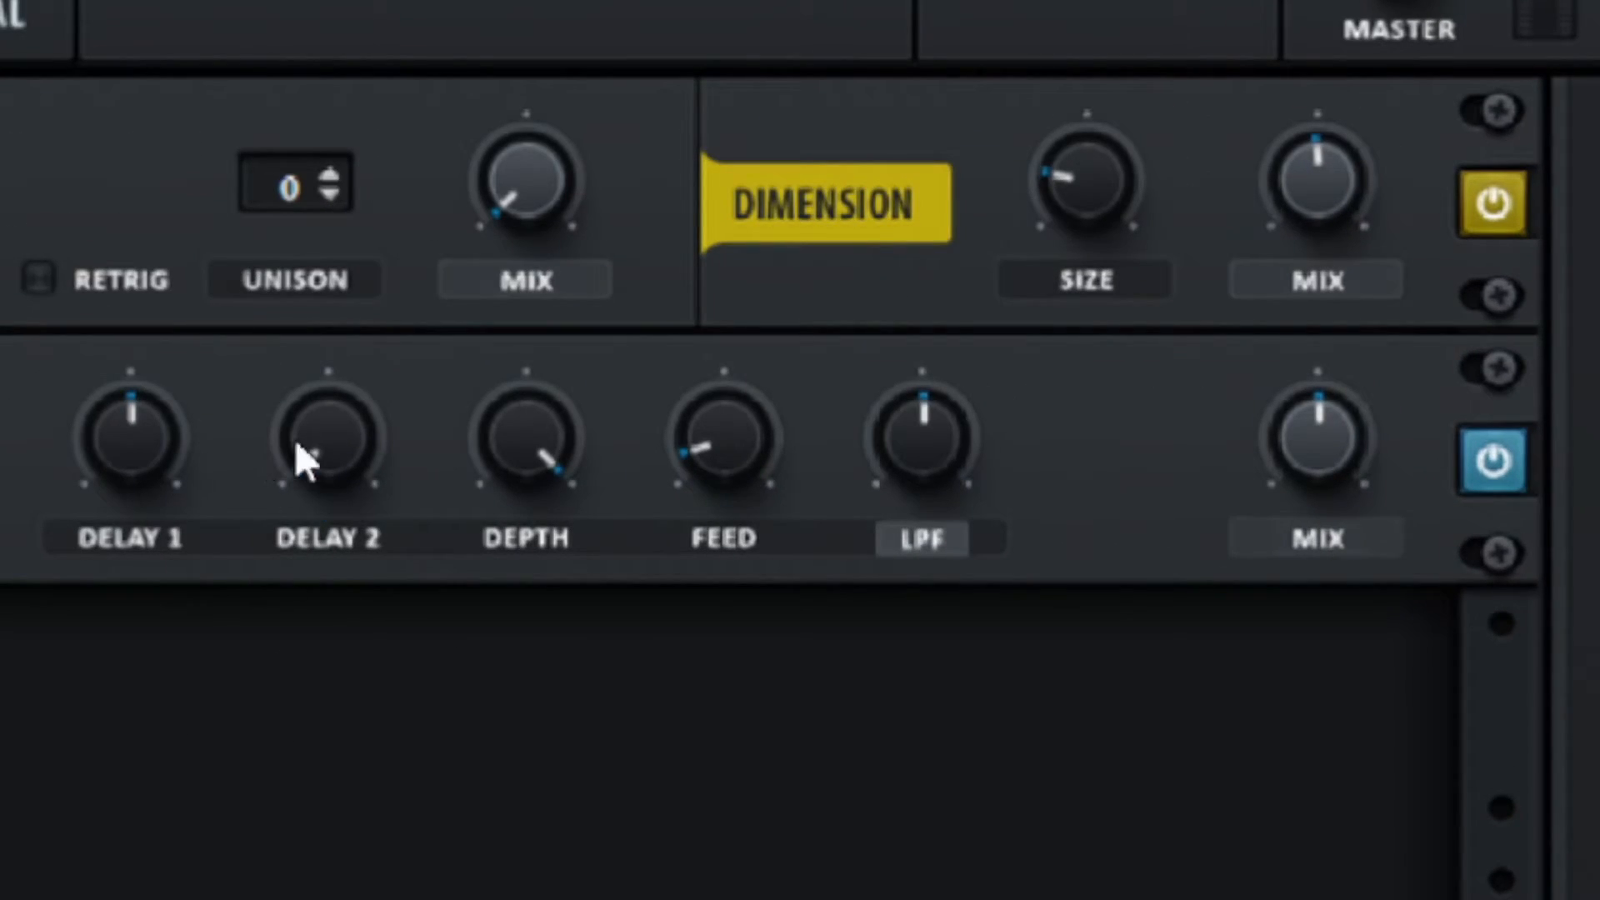
# Set the chorus Delay 1 slightly below the midpoint and keep Delay 2 at minimum after trying other settings
pyautogui.press('ctrl')
pyautogui.moveTo(173, 468); pyautogui.dragTo(79, 612)
pyautogui.moveTo(297, 463); pyautogui.dragTo(312, 250)
pyautogui.moveTo(127, 436); pyautogui.dragTo(132, 195)
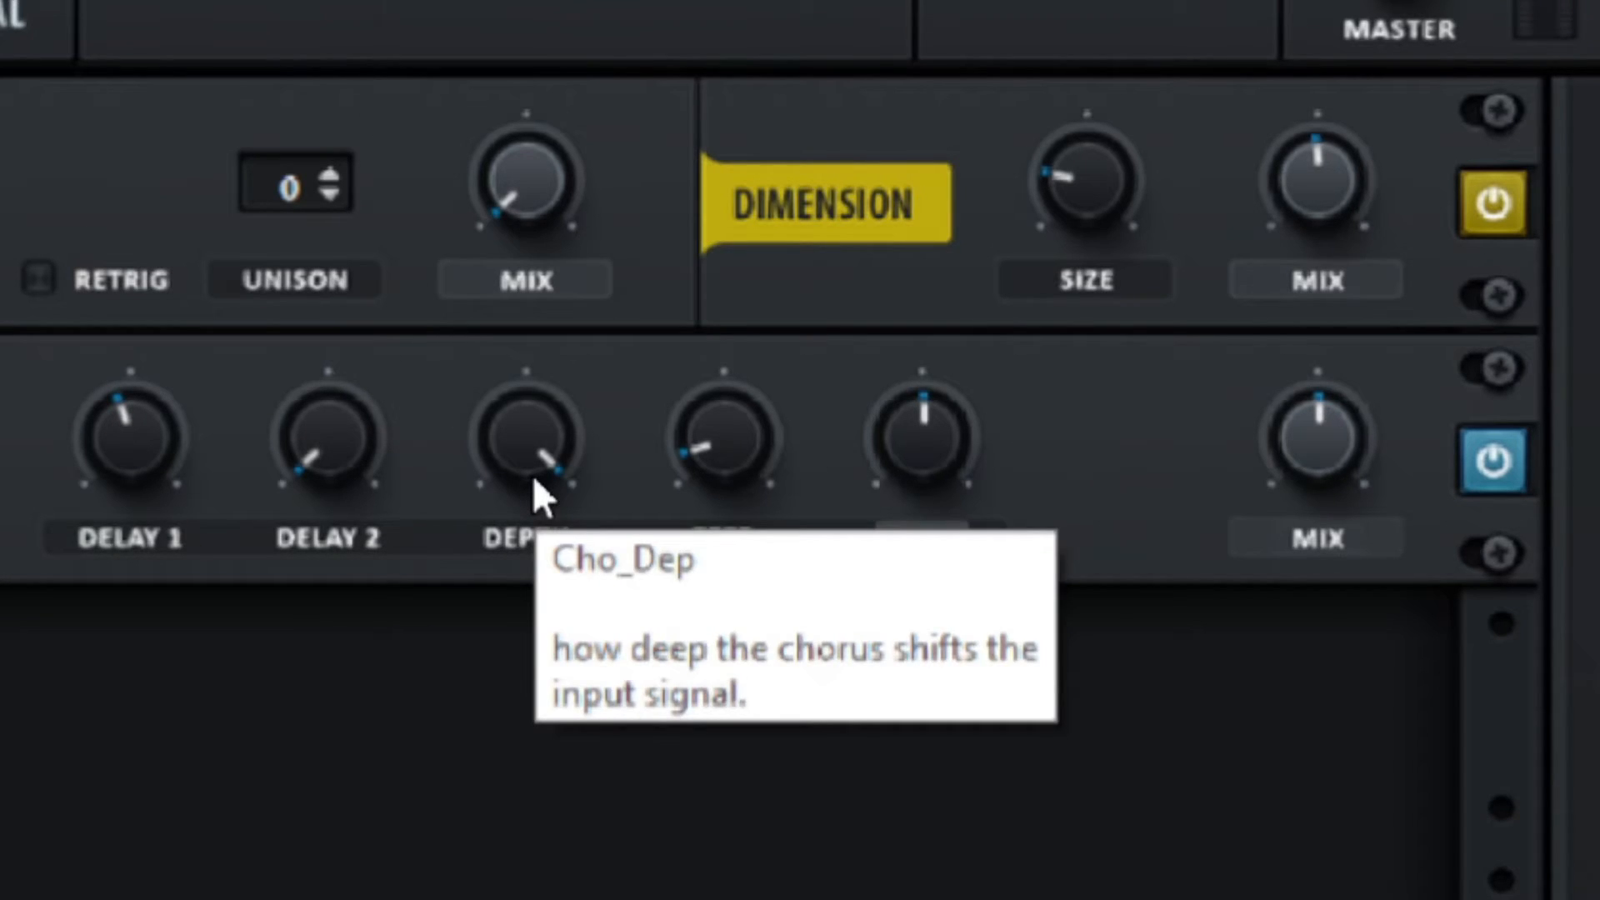
# Reduce the chorus depth slightly from maximum and turn its feedback down to minimum
pyautogui.click(525, 452)
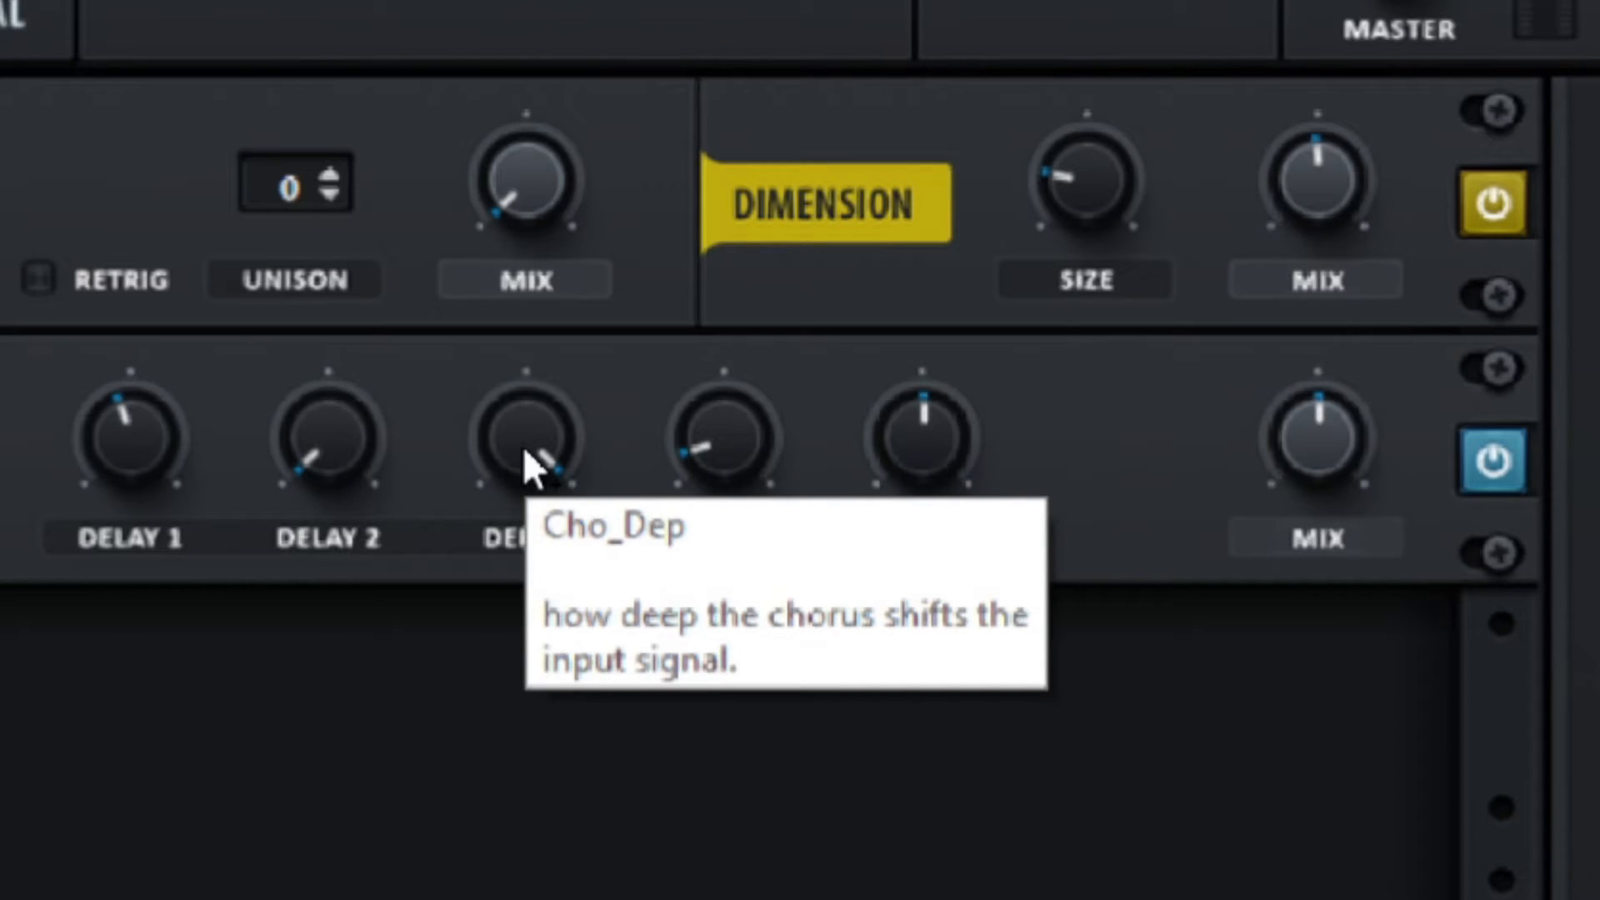
pyautogui.moveTo(525, 452); pyautogui.dragTo(390, 177)
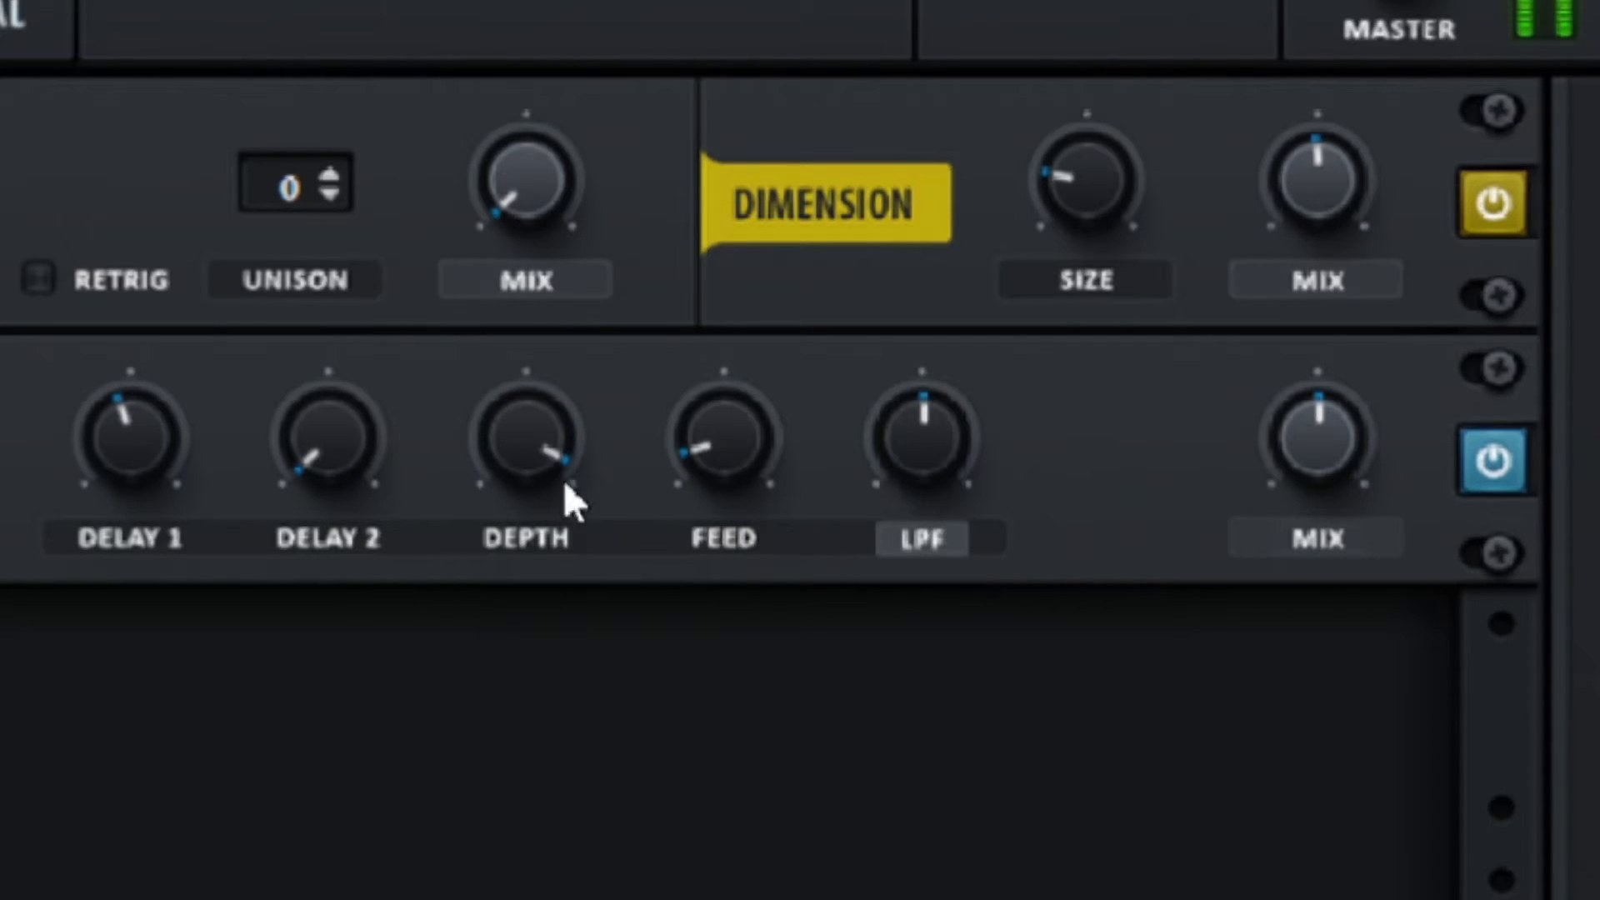
pyautogui.press('ctrl')
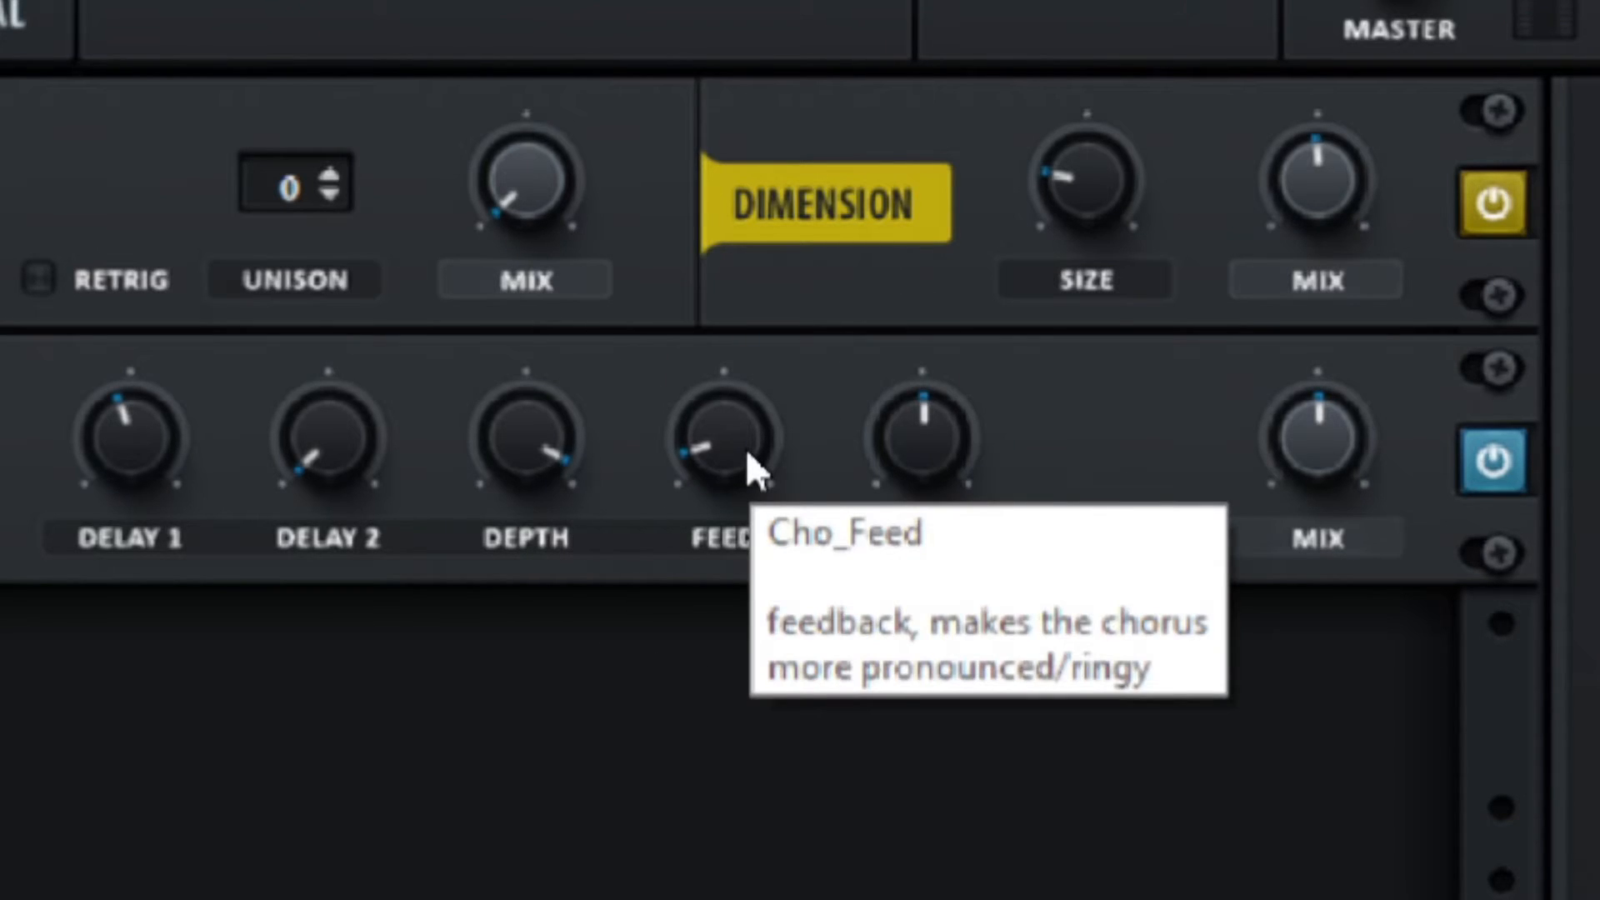
pyautogui.moveTo(736, 475); pyautogui.dragTo(726, 584)
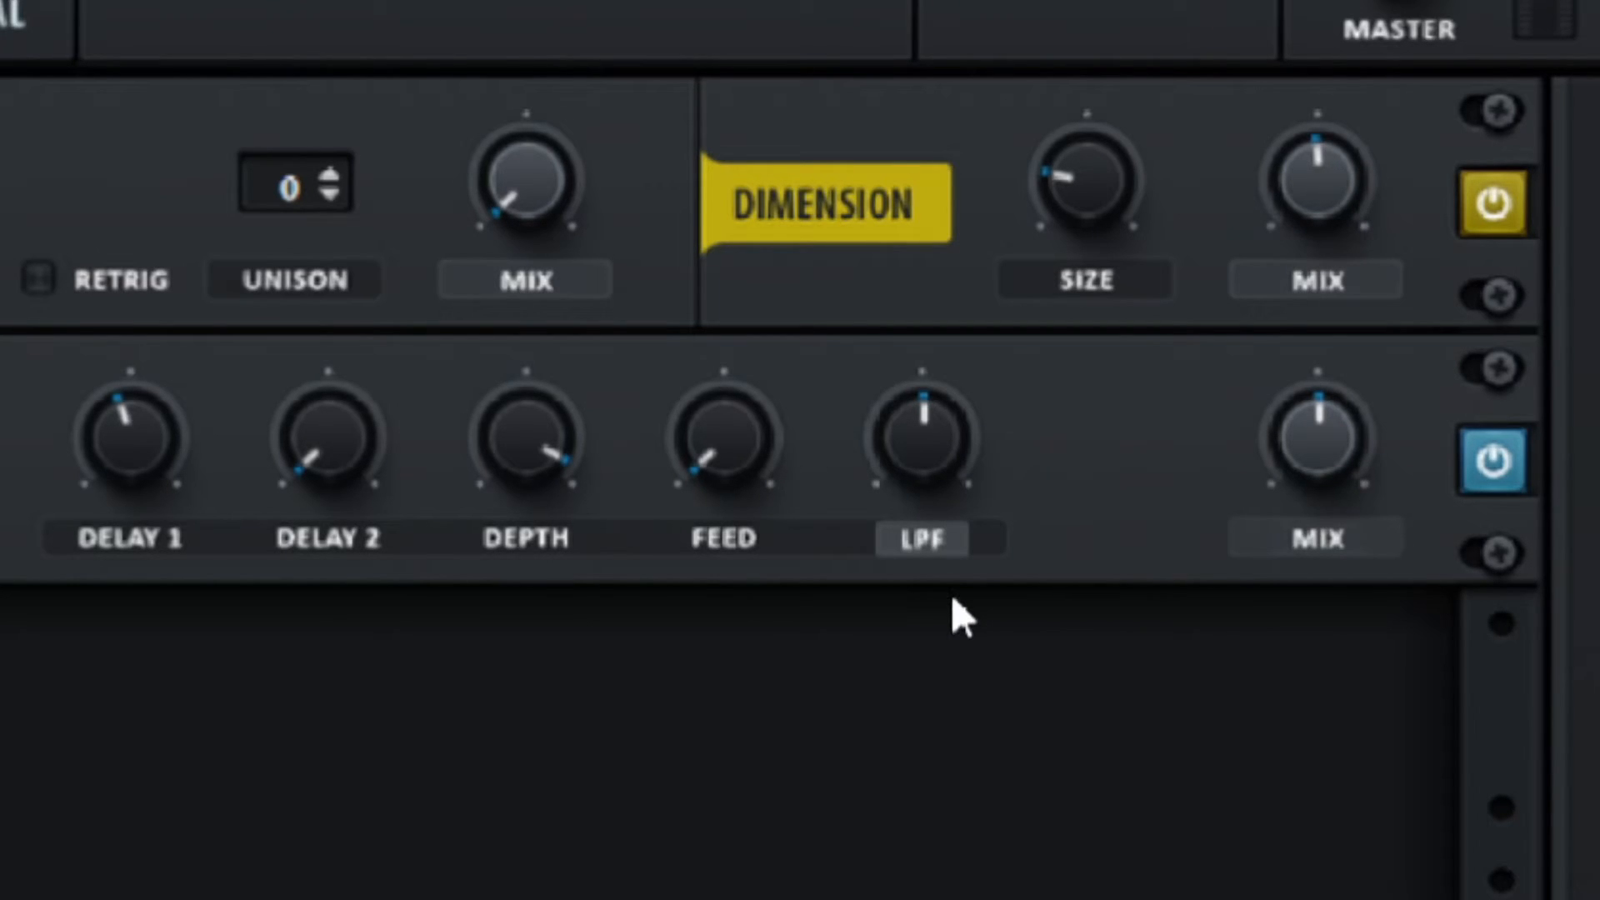
# Switch the chorus filter to HPF with a high cutoff and adjust the chorus mix to about half
pyautogui.click(949, 537)
pyautogui.moveTo(908, 438)
pyautogui.mouseDown()
pyautogui.moveTo(858, 527)
pyautogui.moveTo(838, 617)
pyautogui.moveTo(803, 282)
pyautogui.moveTo(891, 82)
pyautogui.moveTo(912, 454)
pyautogui.mouseUp()
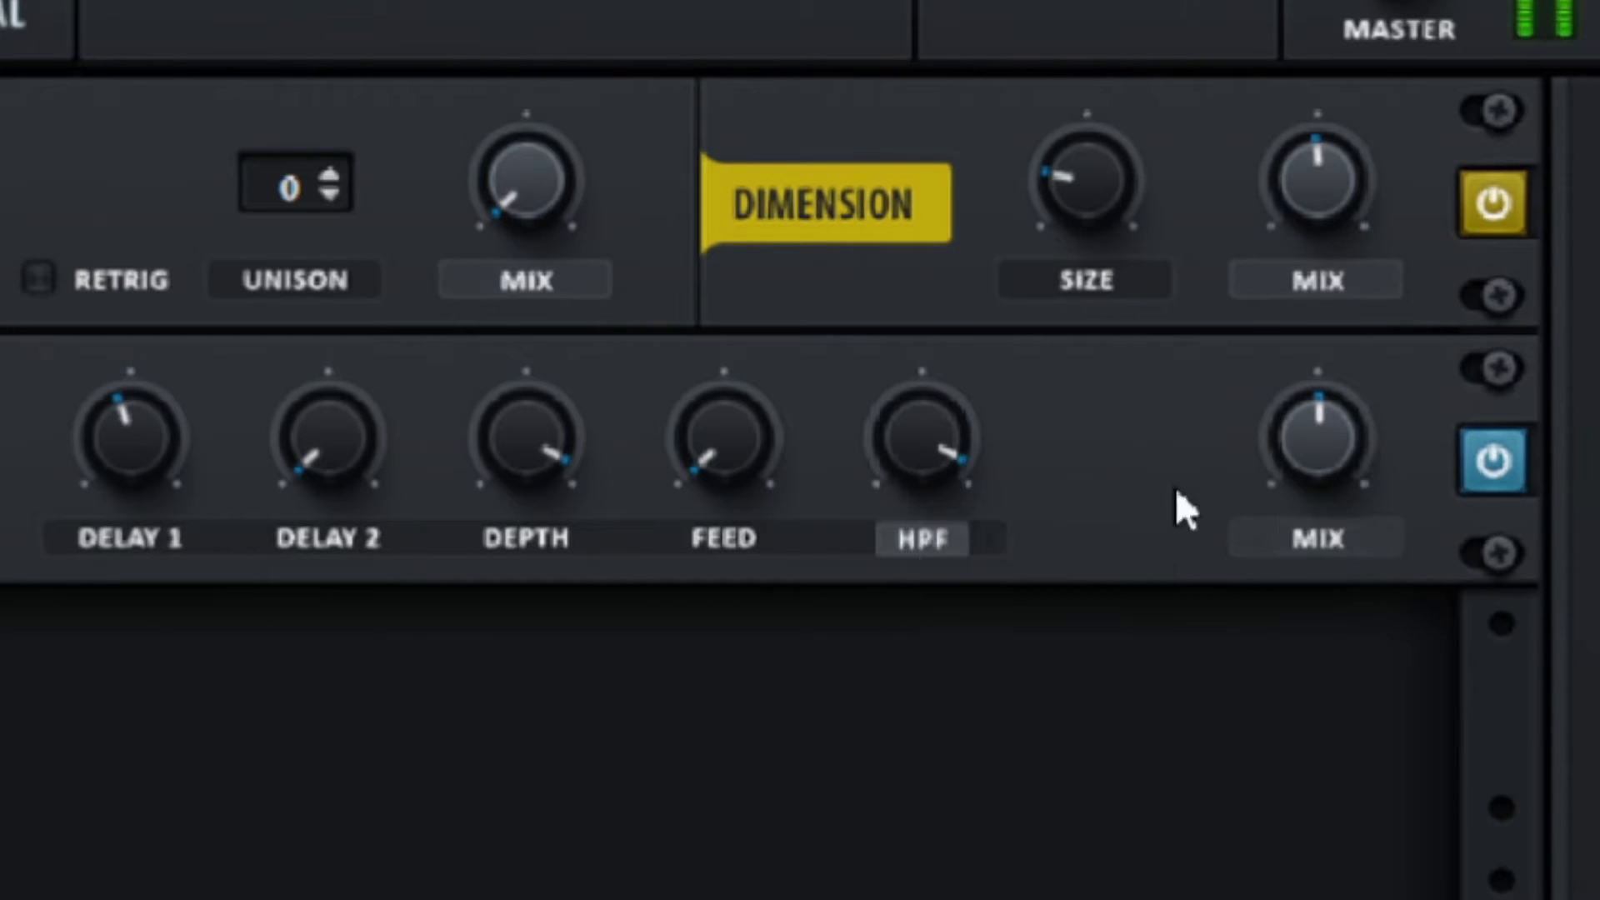
pyautogui.click(1322, 448)
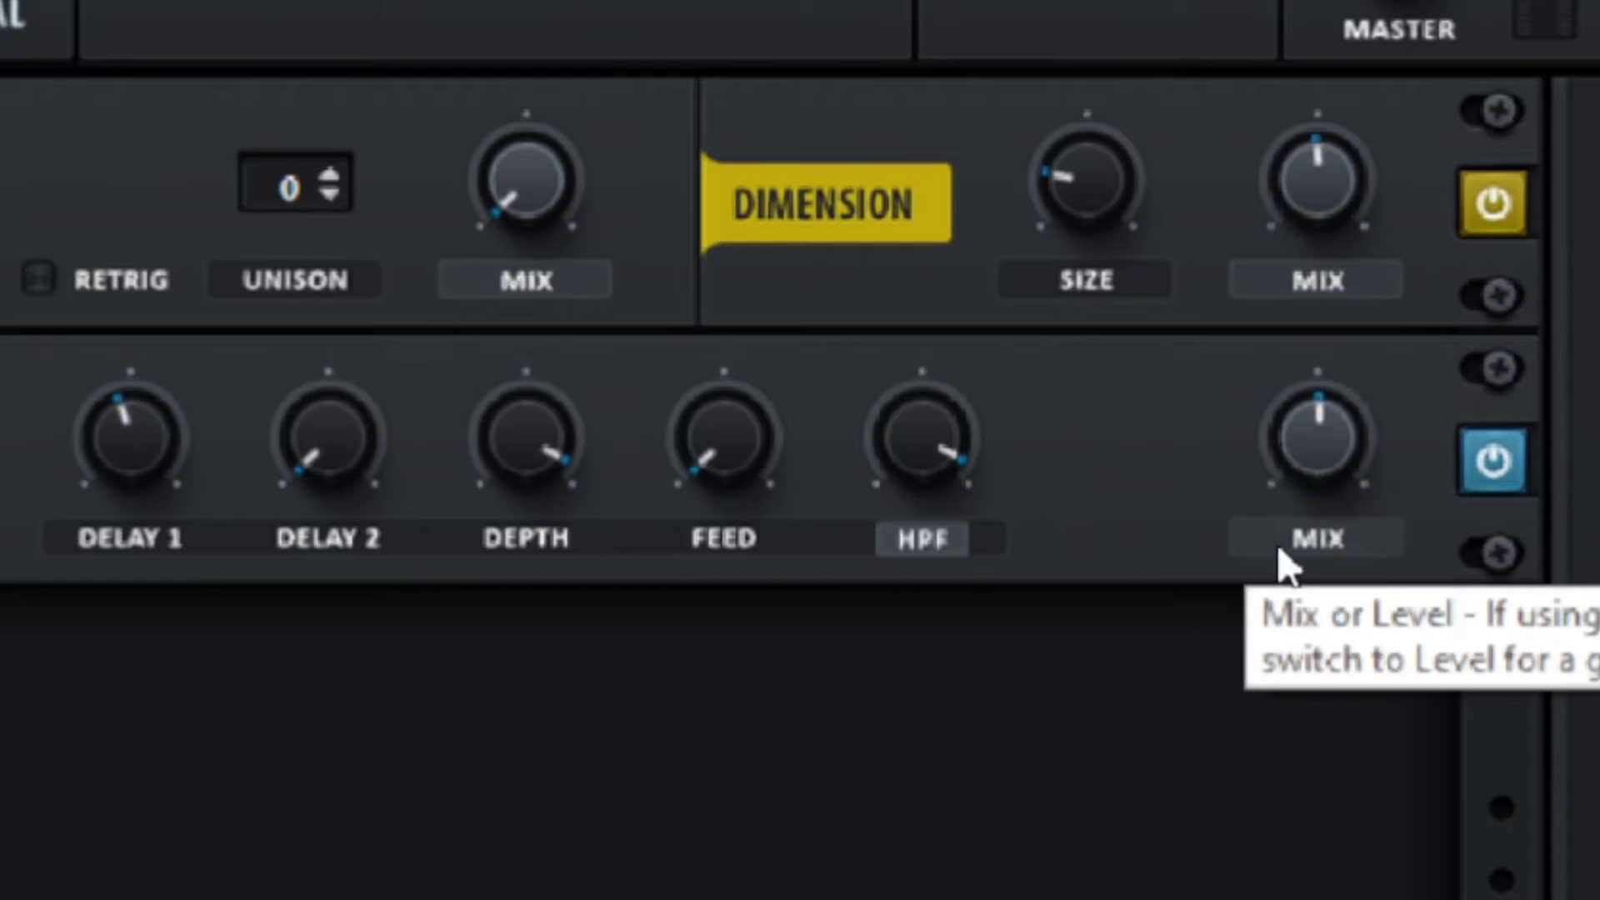
pyautogui.moveTo(1301, 437); pyautogui.dragTo(1209, 305)
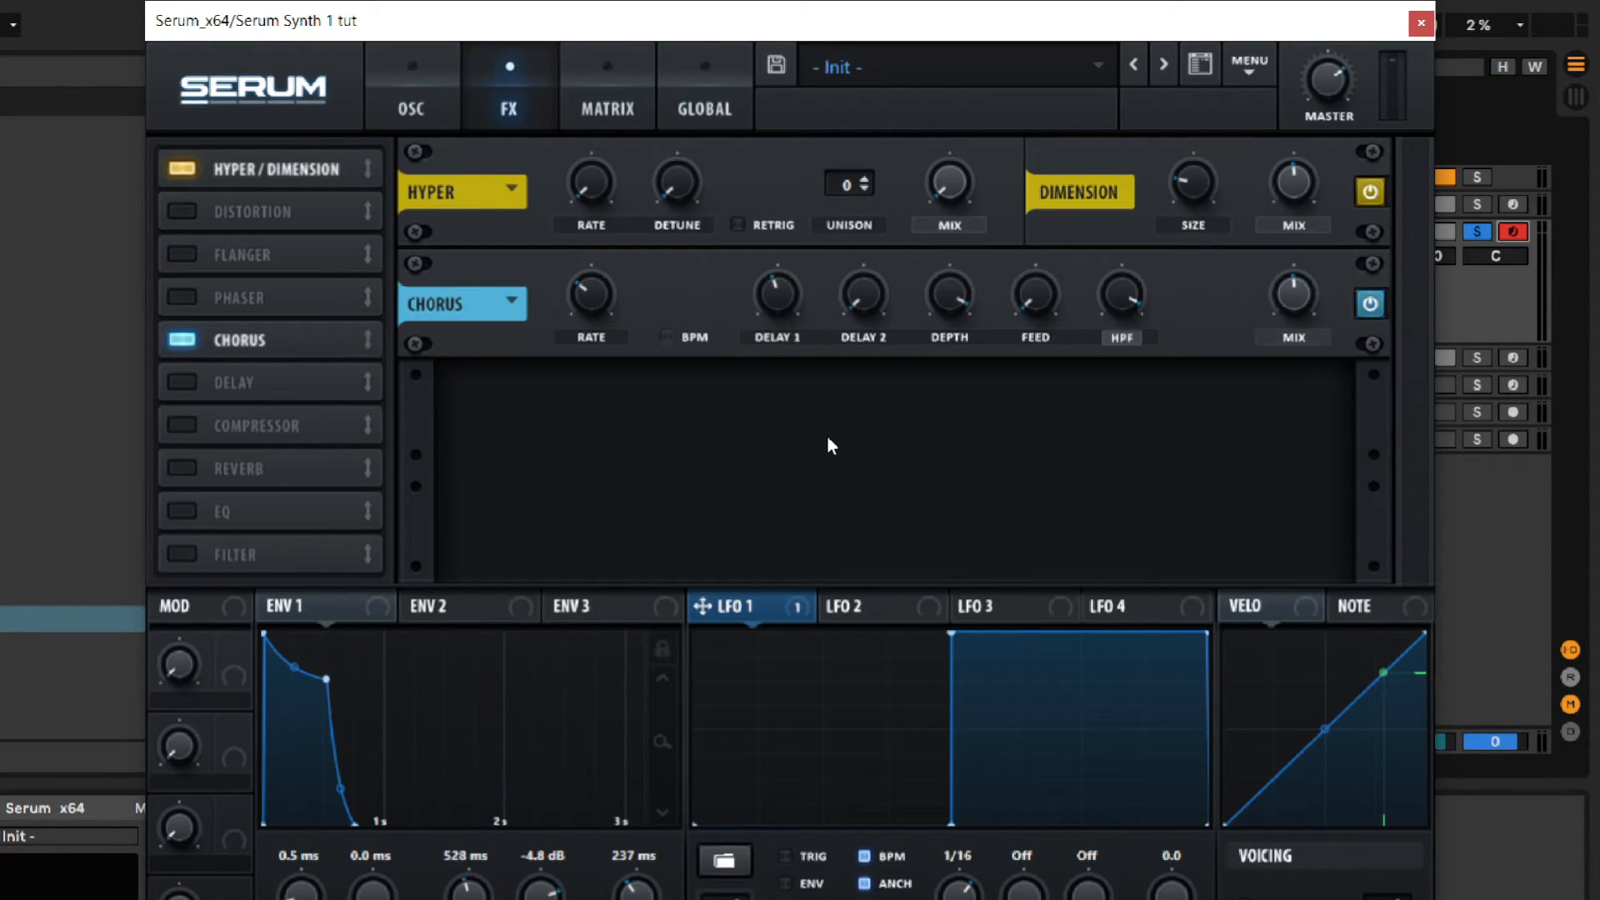
# Enable the Distortion effect and move it after Chorus in the effects chain
pyautogui.click(397, 78)
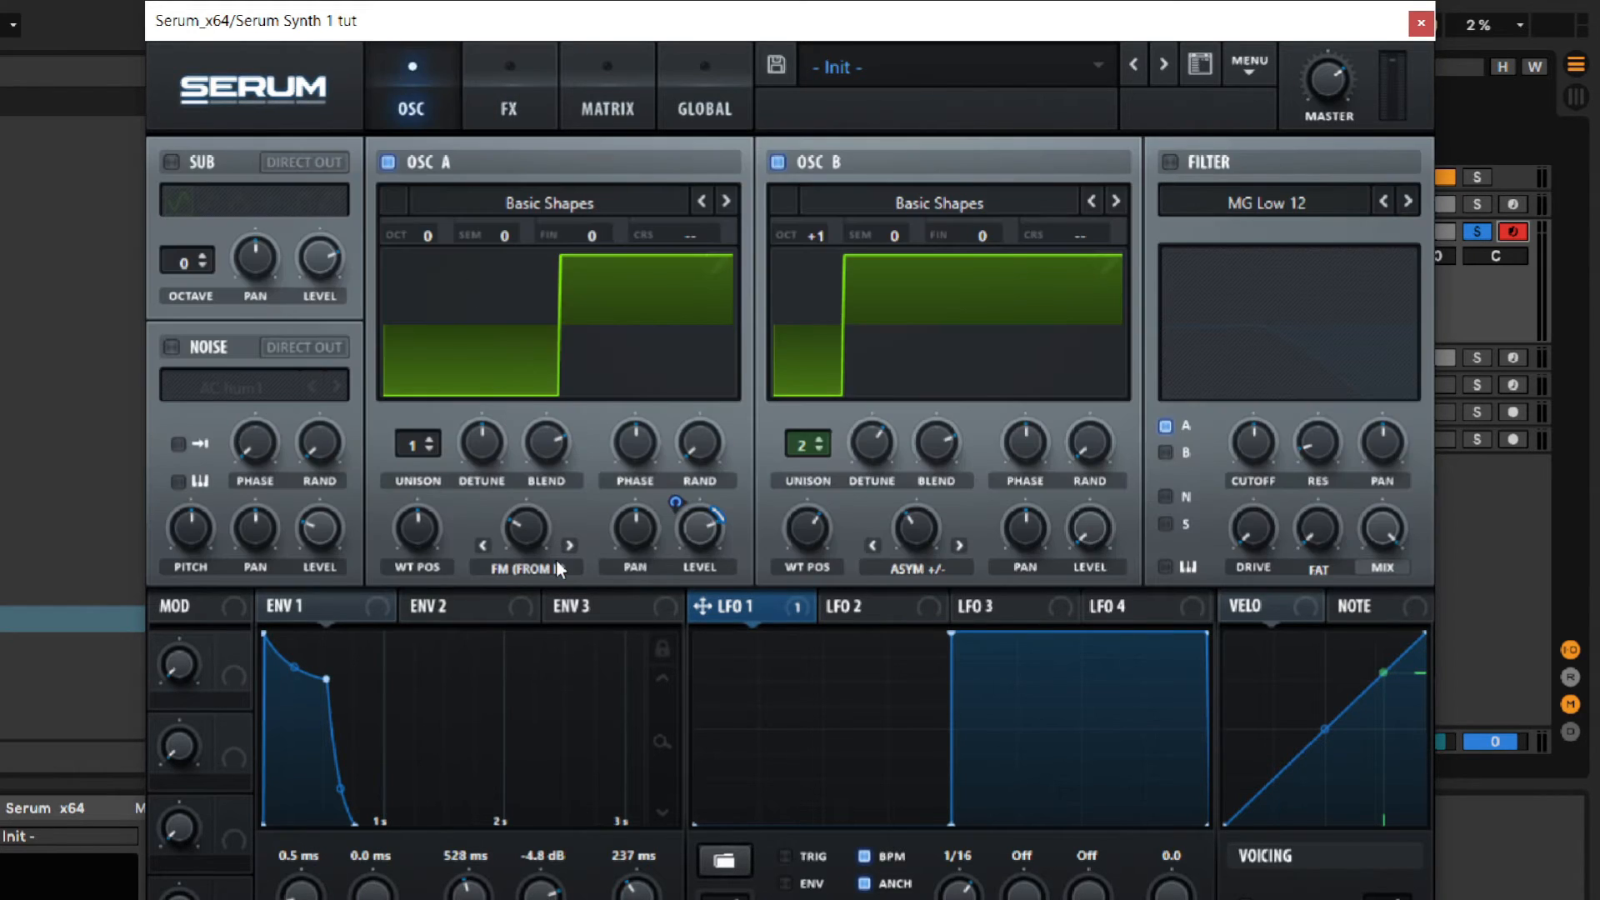
pyautogui.click(503, 88)
pyautogui.click(185, 213)
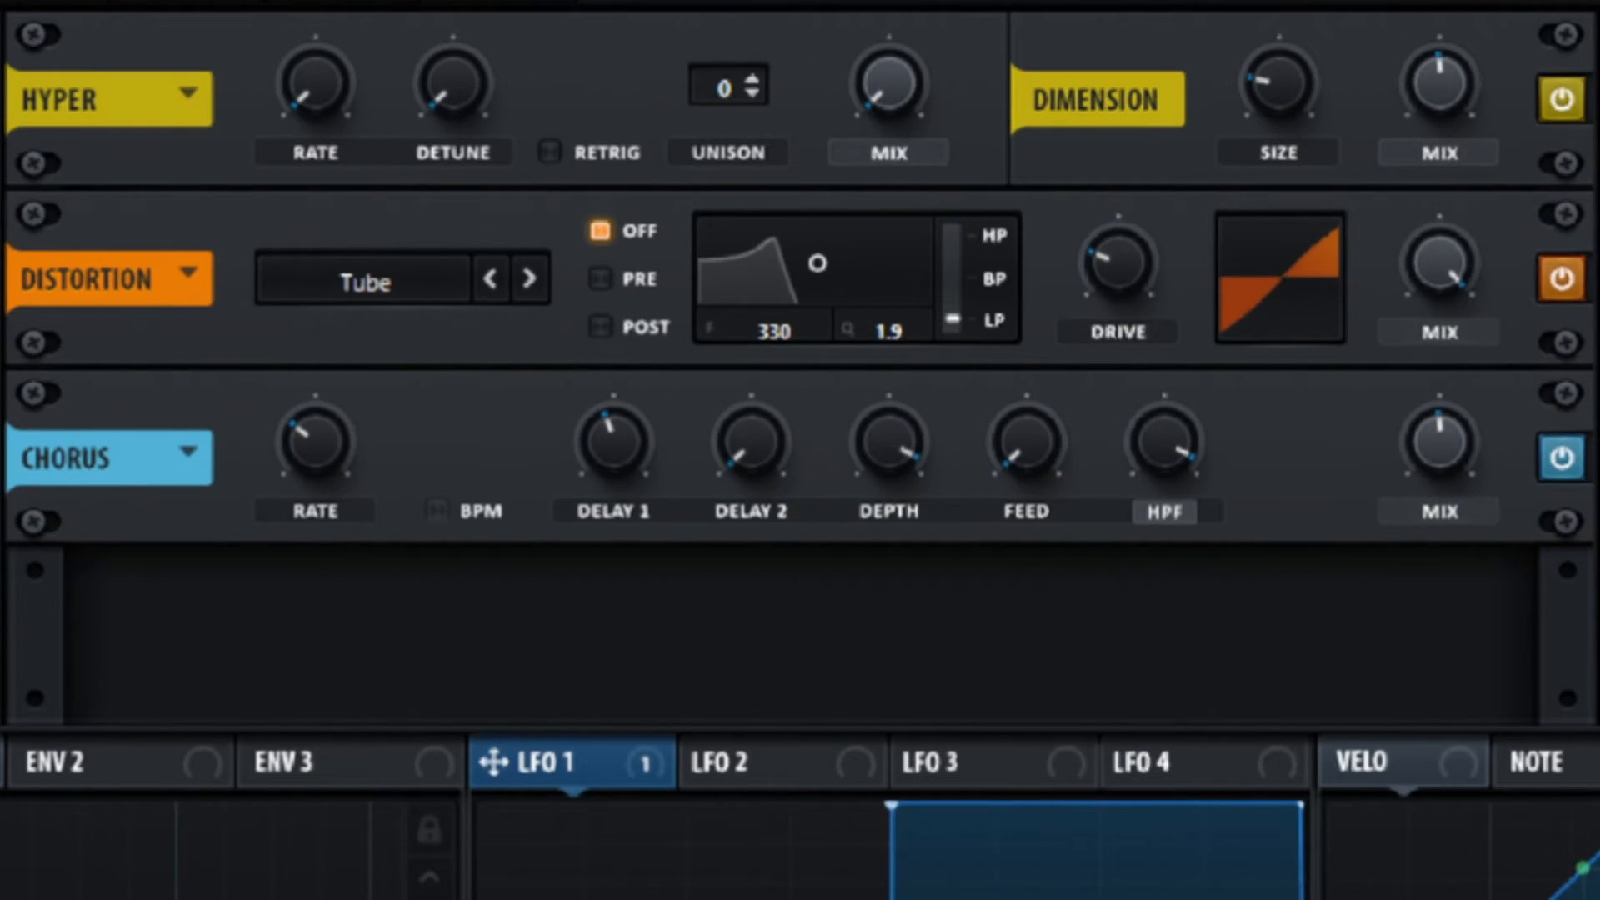
pyautogui.moveTo(2, 117); pyautogui.dragTo(2, 366)
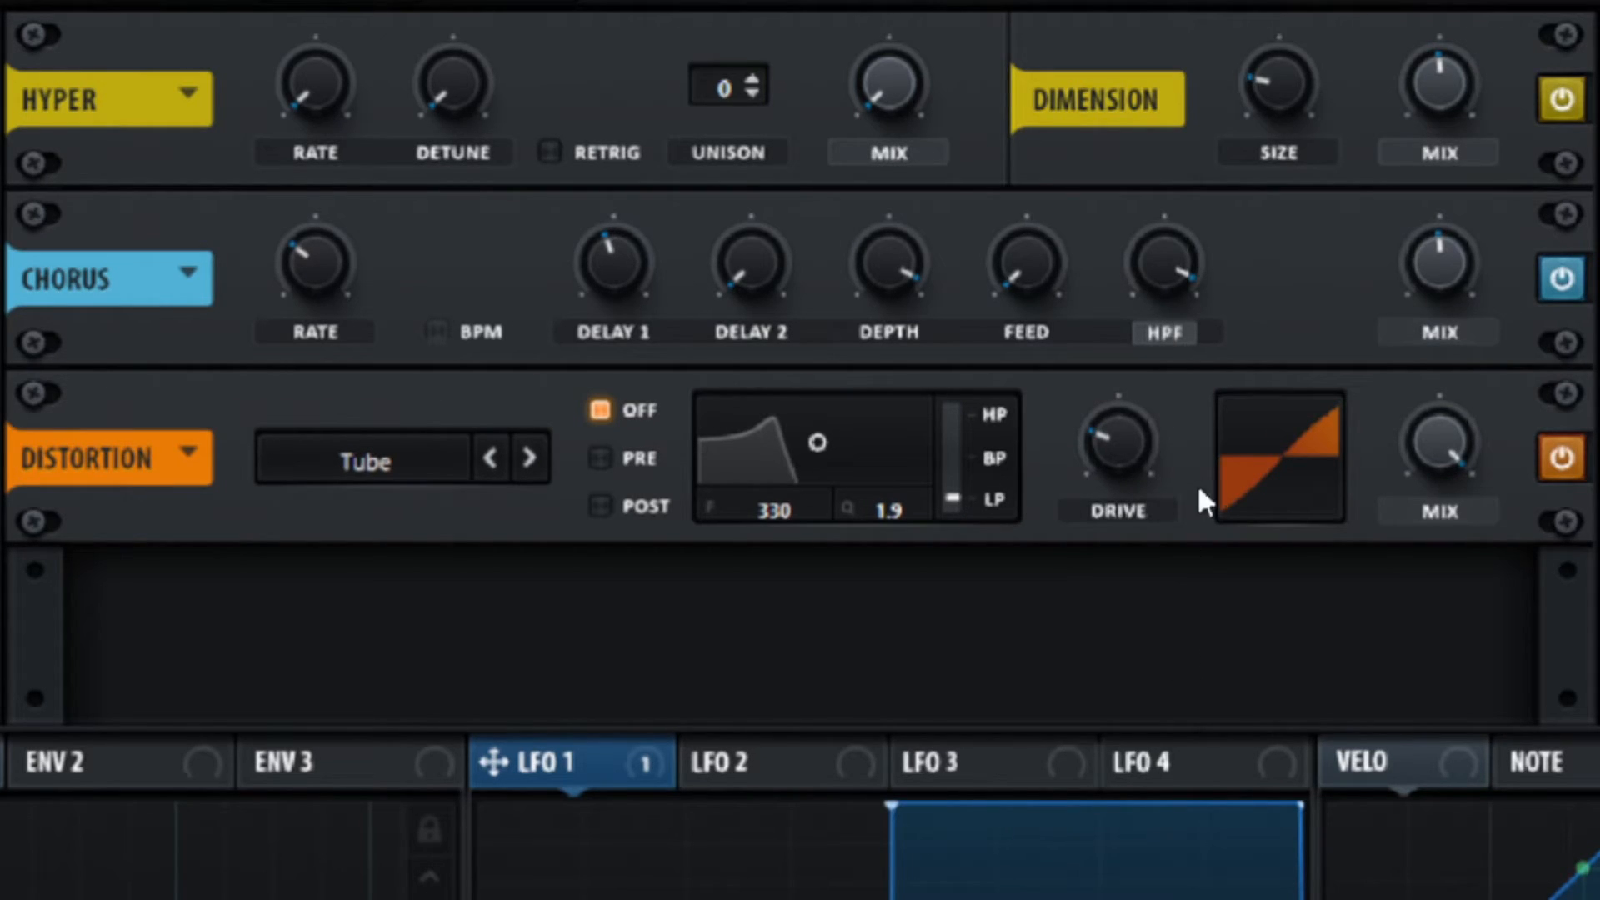
# Try the Tube, Diode 1 and Lin.Fold distortion types with the drive raised up to 82%
pyautogui.moveTo(1122, 447); pyautogui.dragTo(1142, 297)
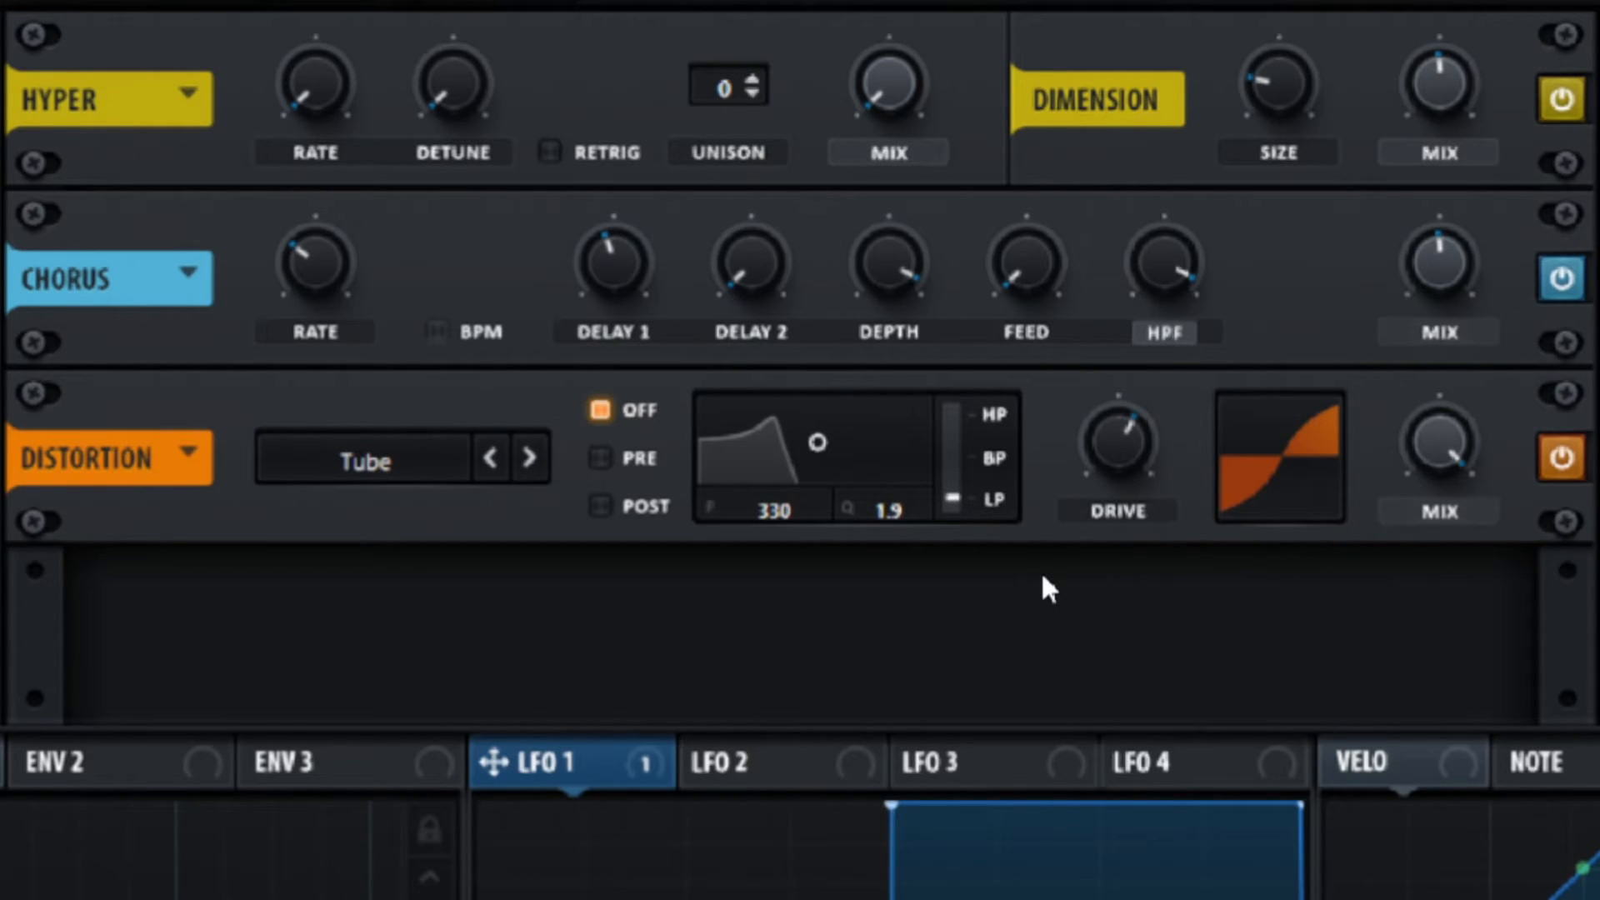
pyautogui.moveTo(1141, 420); pyautogui.dragTo(1129, 265)
pyautogui.click(530, 457)
pyautogui.click(530, 458)
pyautogui.click(530, 457)
pyautogui.moveTo(1128, 447); pyautogui.dragTo(1073, 463)
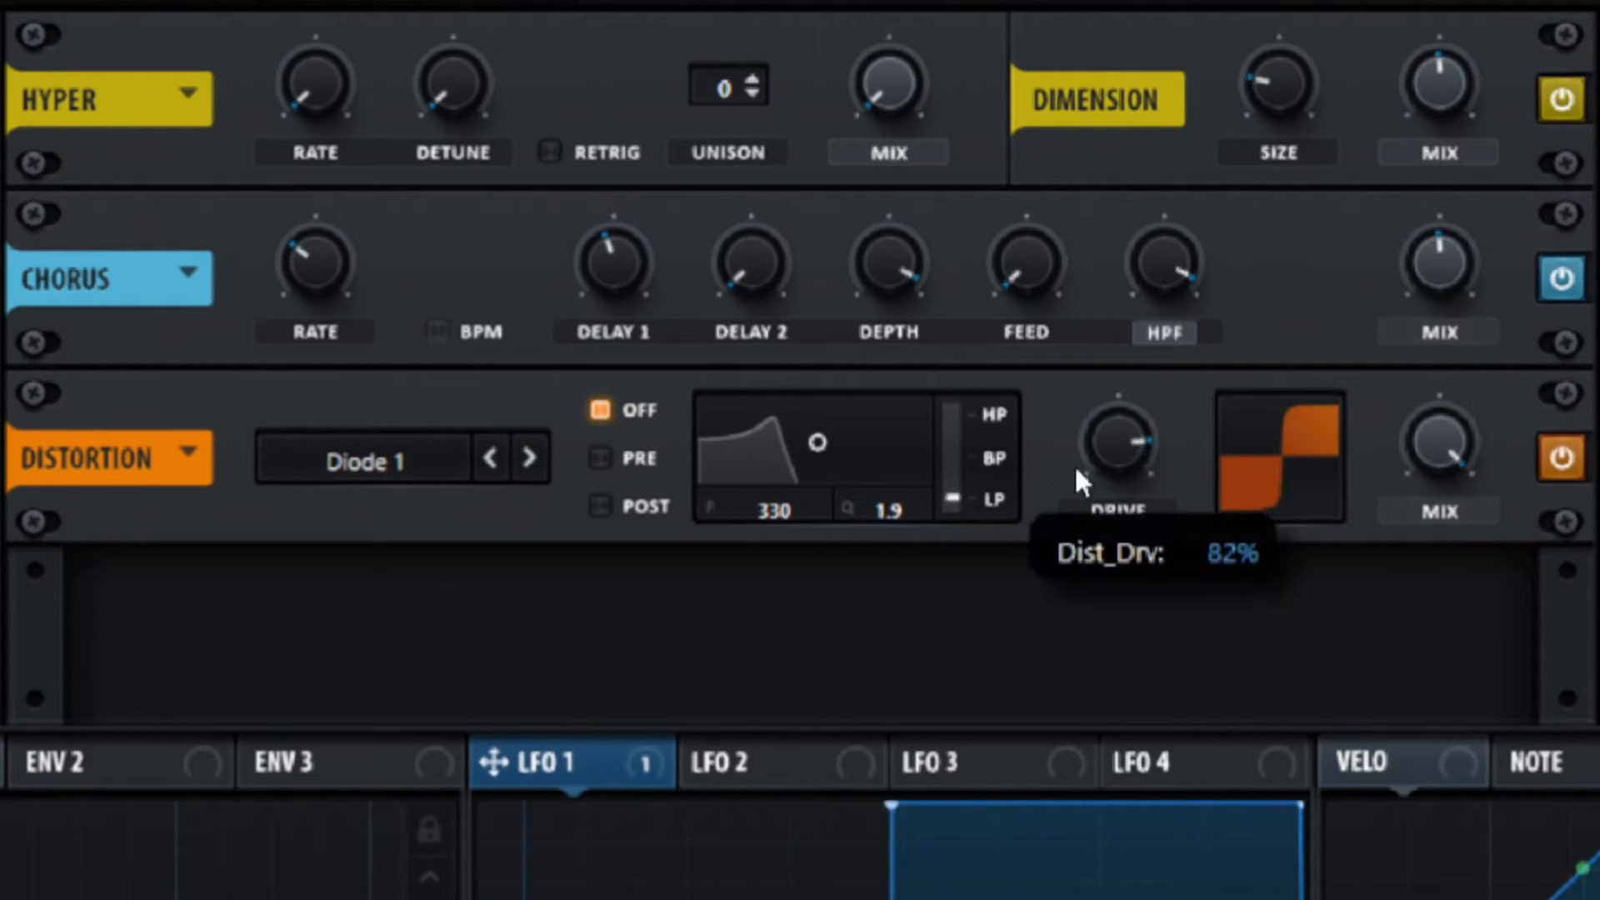
pyautogui.click(529, 458)
pyautogui.click(528, 457)
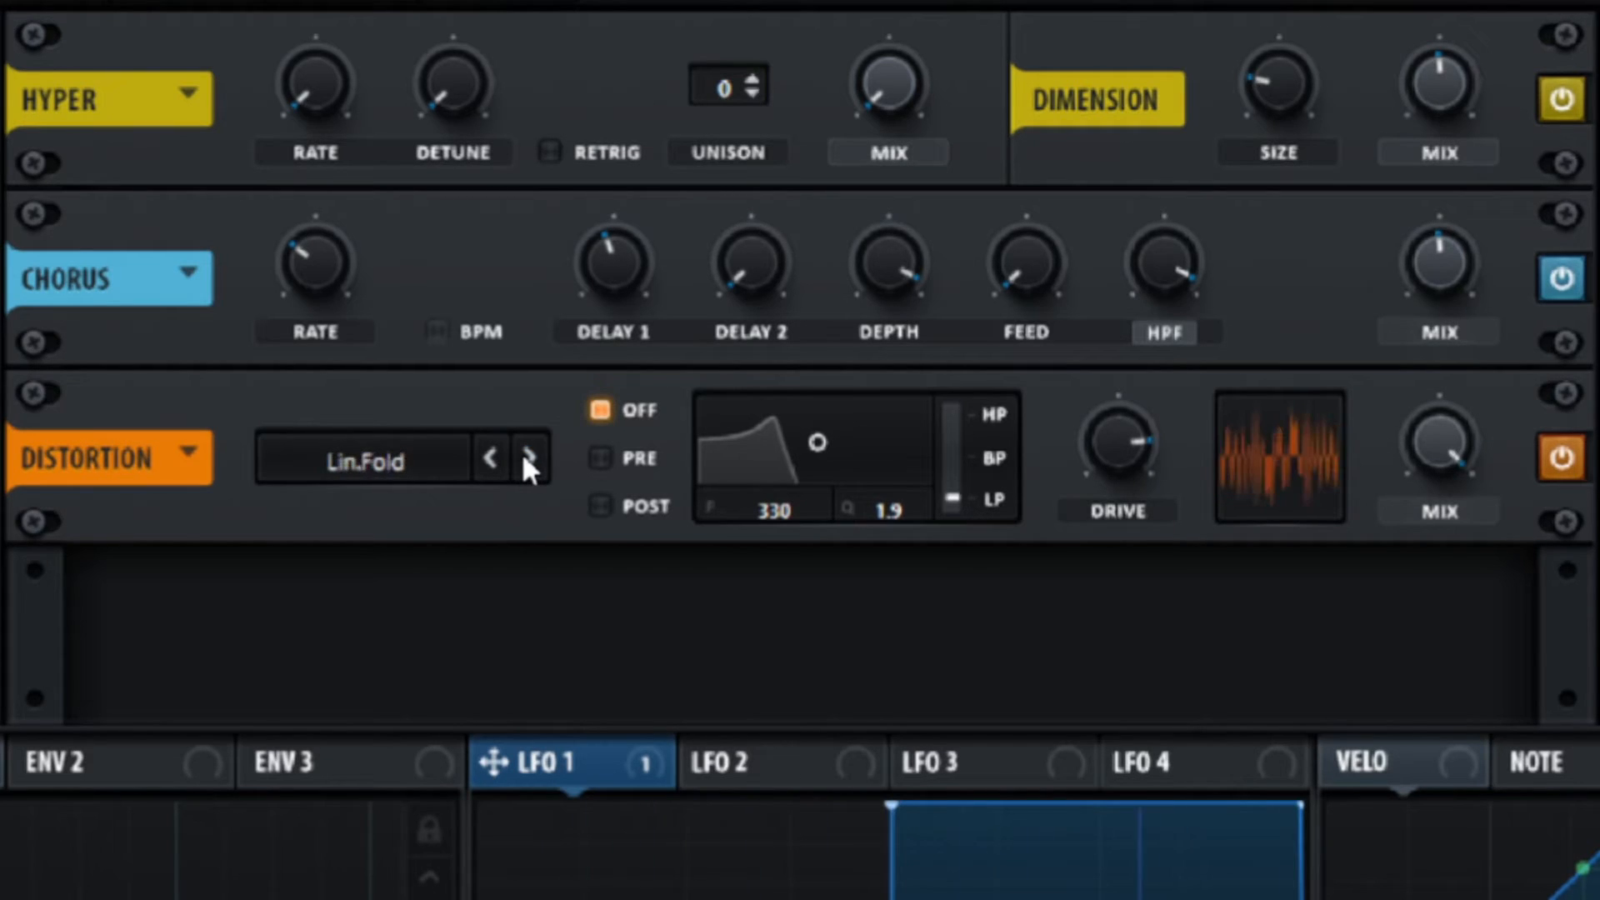
pyautogui.moveTo(1162, 419); pyautogui.dragTo(1078, 625)
# Choose the Asym distortion type and set its drive slightly below the midpoint
pyautogui.click(530, 457)
pyautogui.click(529, 458)
pyautogui.click(529, 457)
pyautogui.click(529, 457)
pyautogui.click(528, 457)
pyautogui.click(490, 458)
pyautogui.moveTo(1112, 425); pyautogui.dragTo(1135, 302)
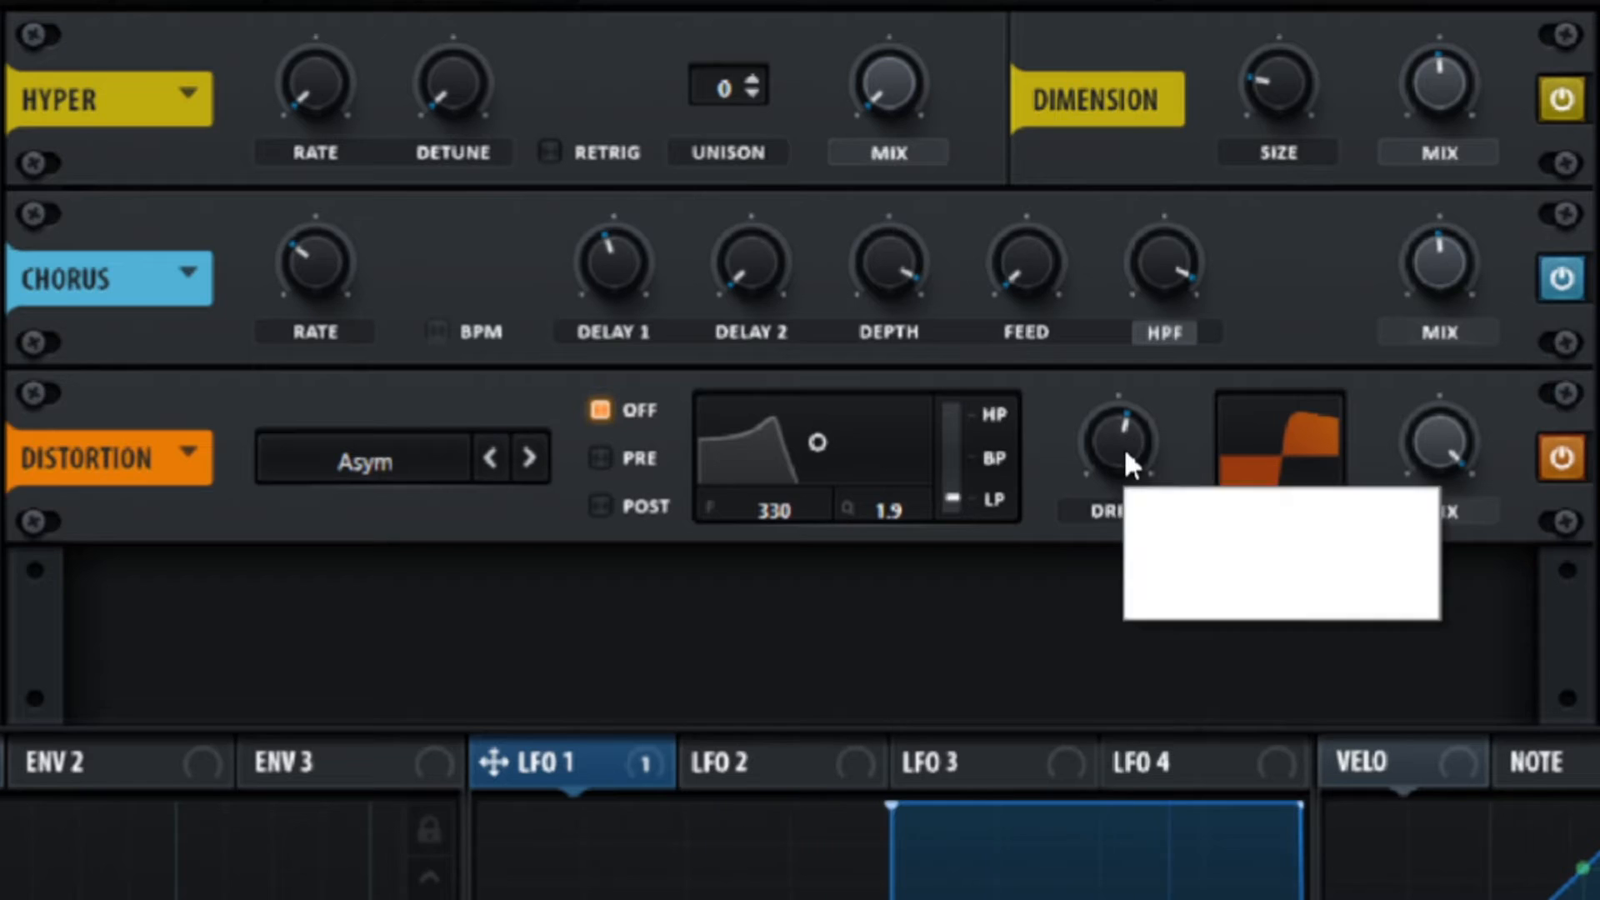
pyautogui.moveTo(1108, 504); pyautogui.dragTo(1005, 558)
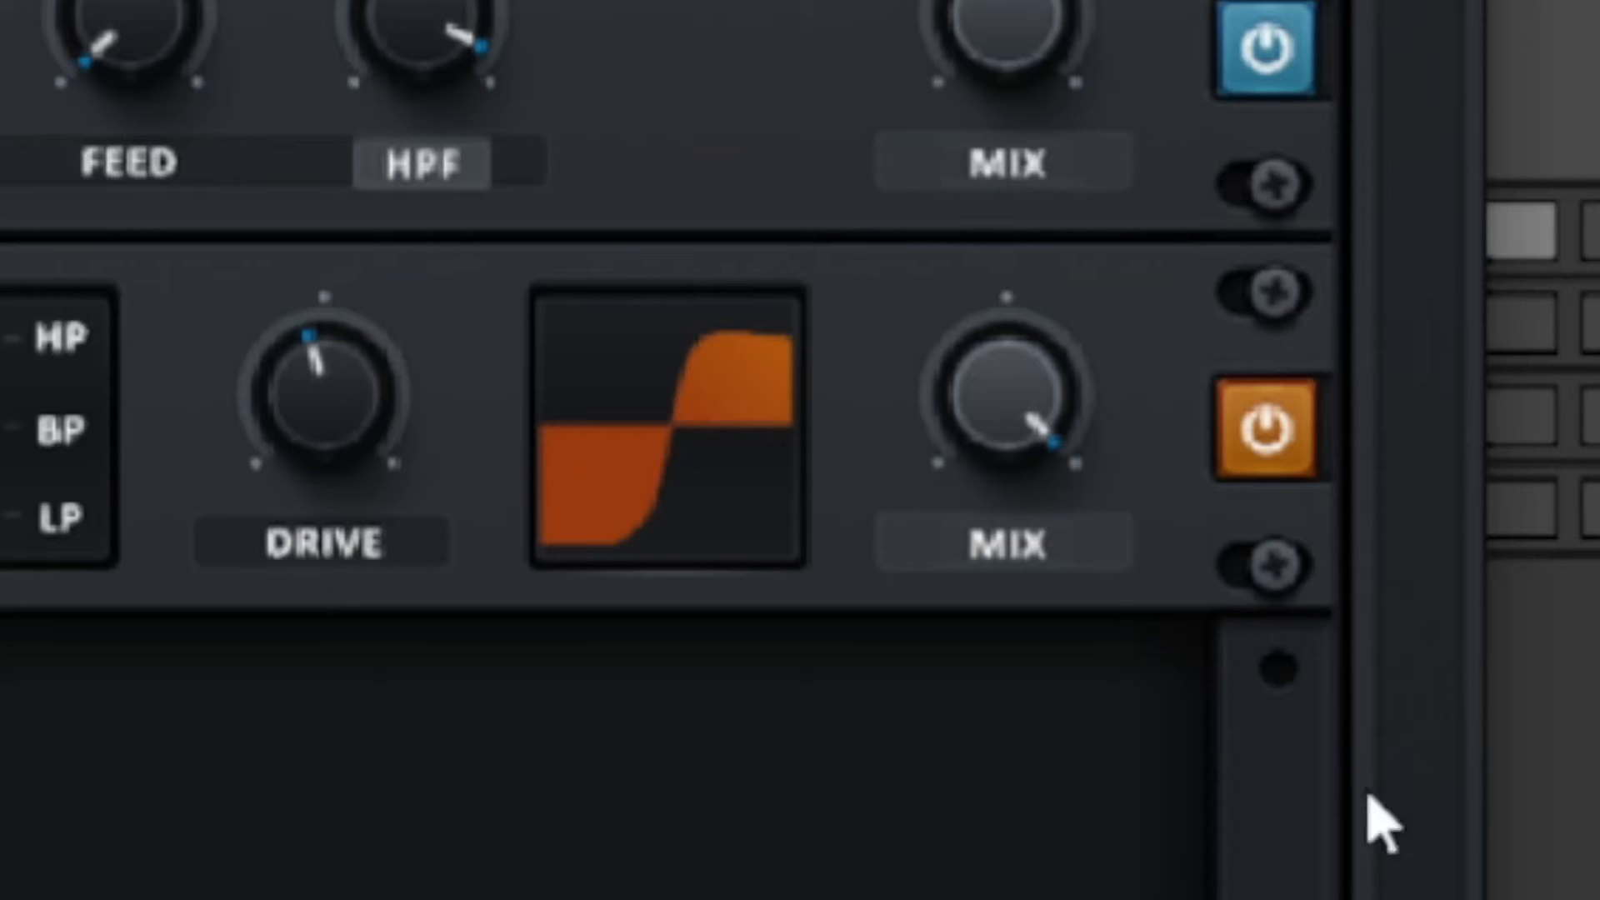
# Set the distortion's output level slightly below its midpoint and compare the sound with the effect bypassed
pyautogui.click(1264, 433)
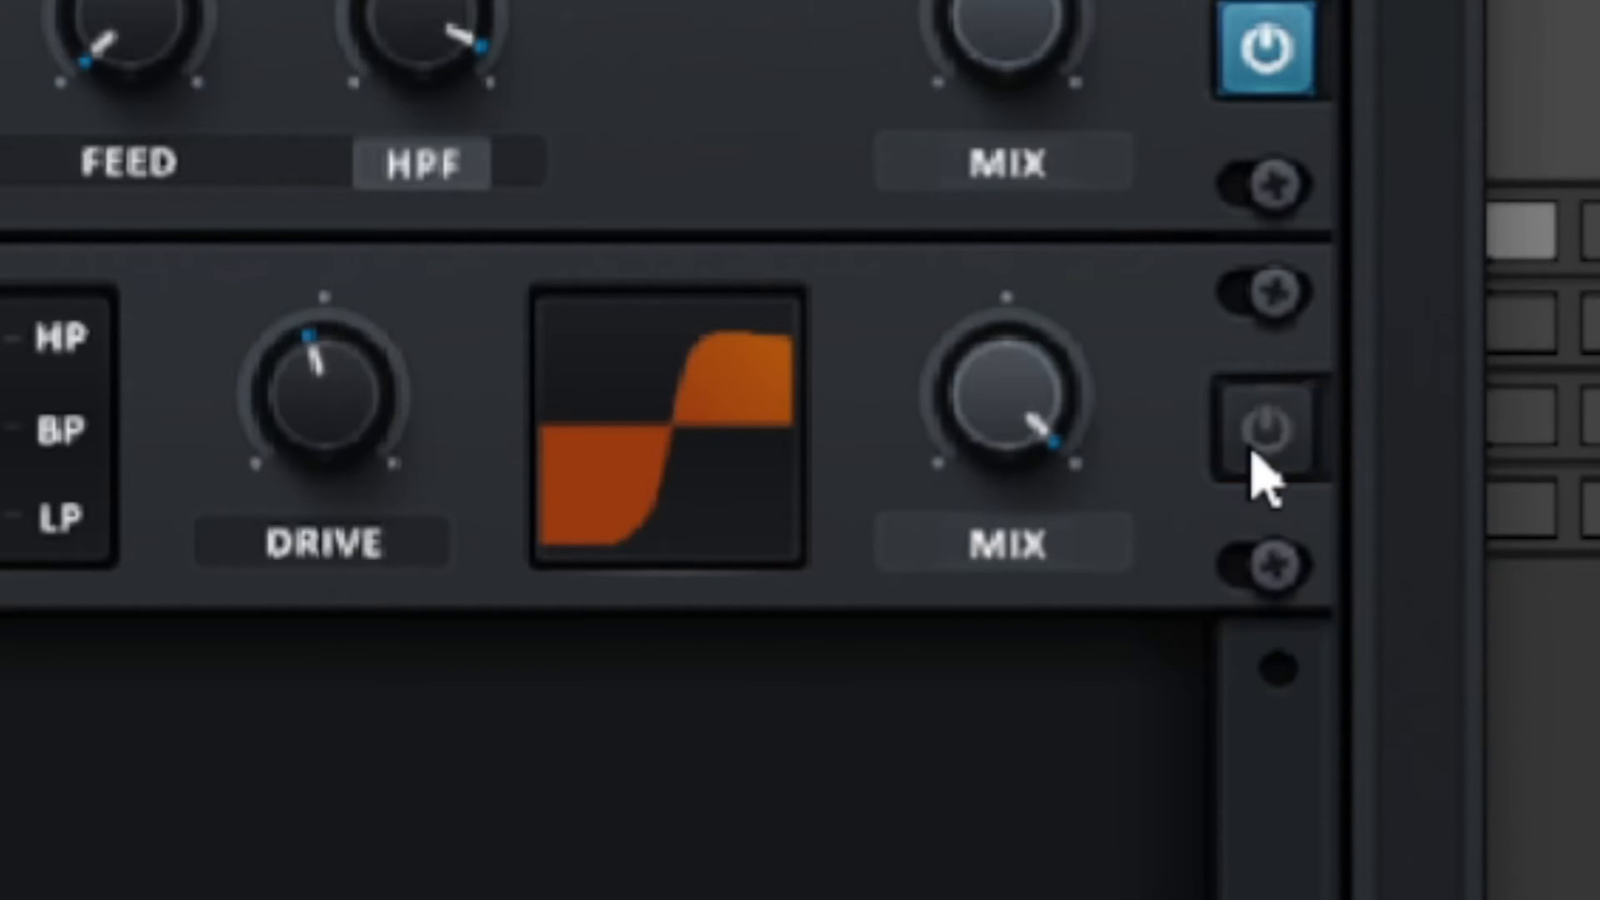
pyautogui.click(1251, 451)
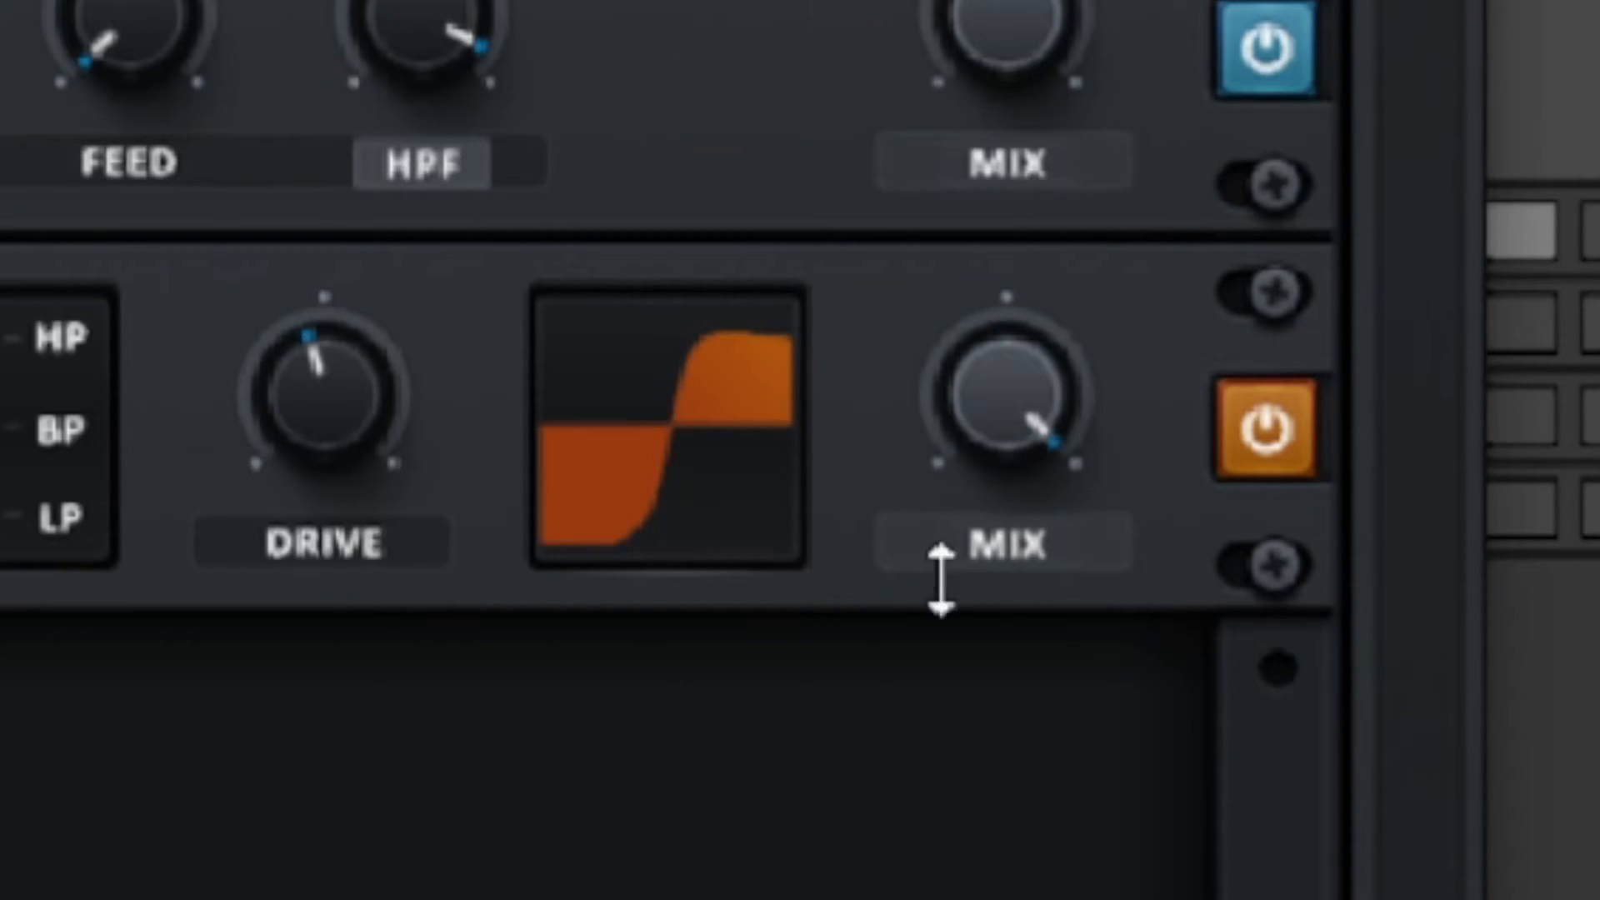
pyautogui.click(964, 521)
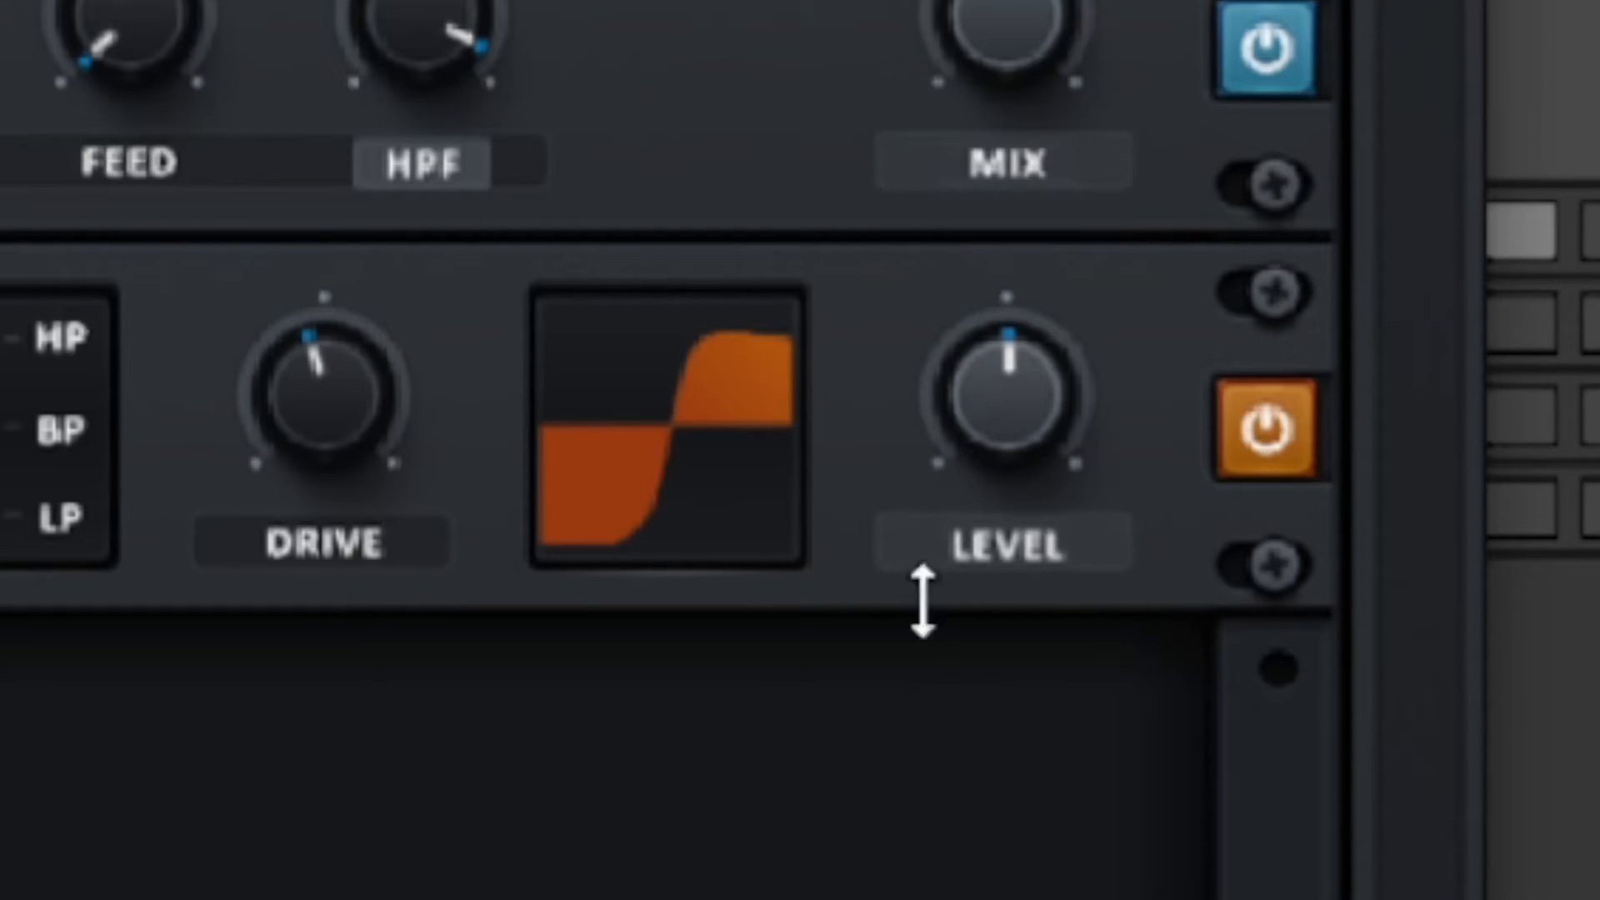
pyautogui.moveTo(1017, 428); pyautogui.dragTo(814, 553)
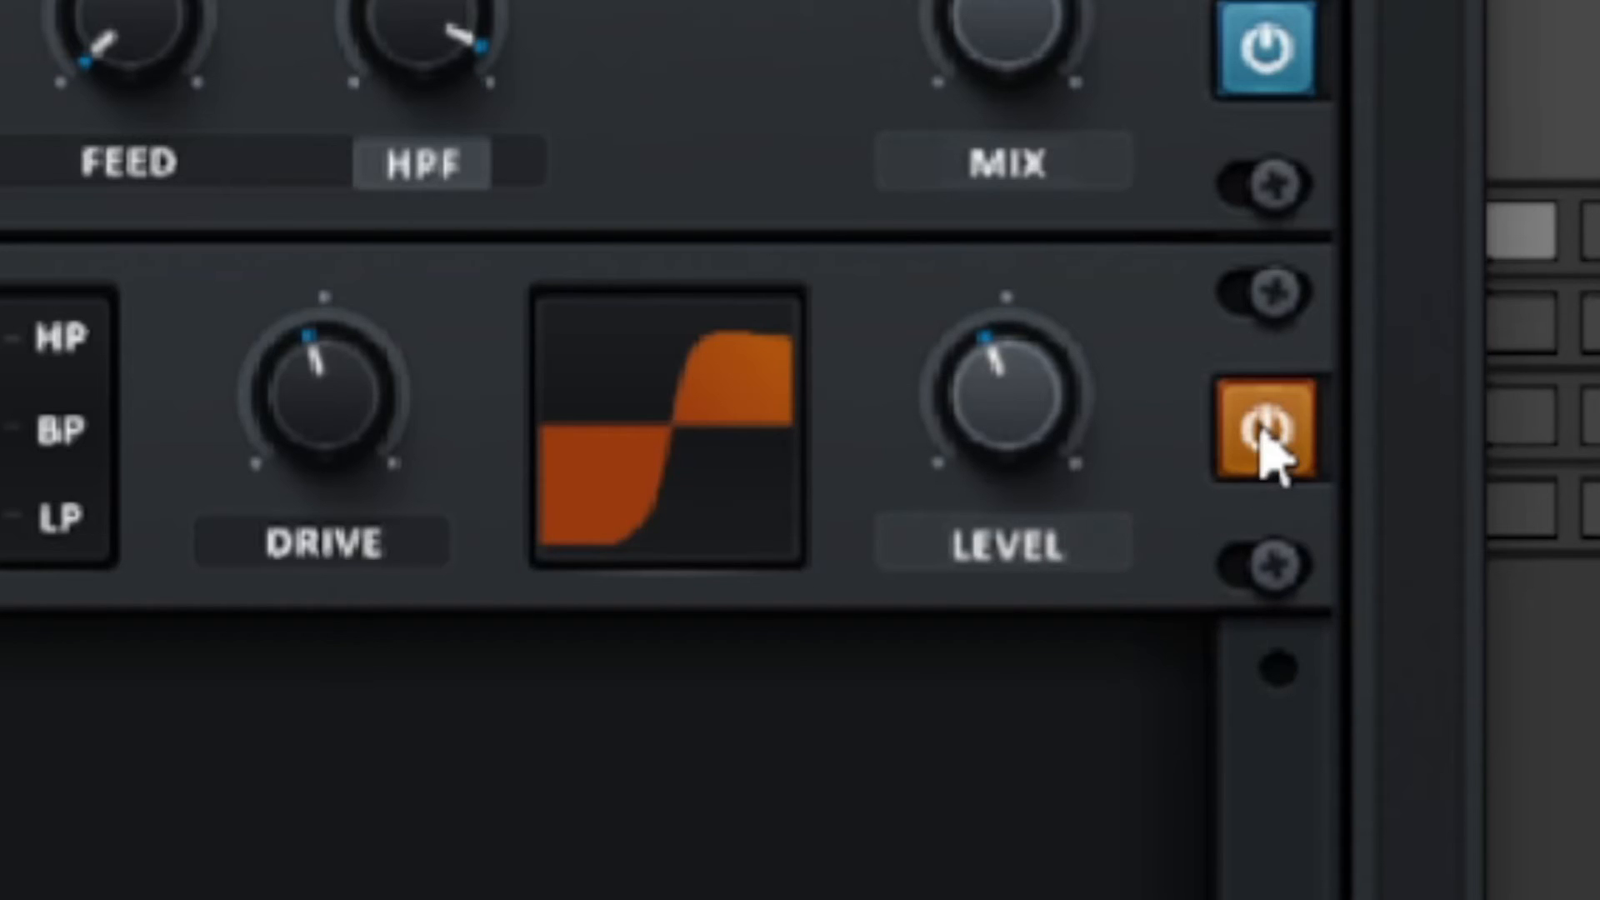
pyautogui.click(1266, 433)
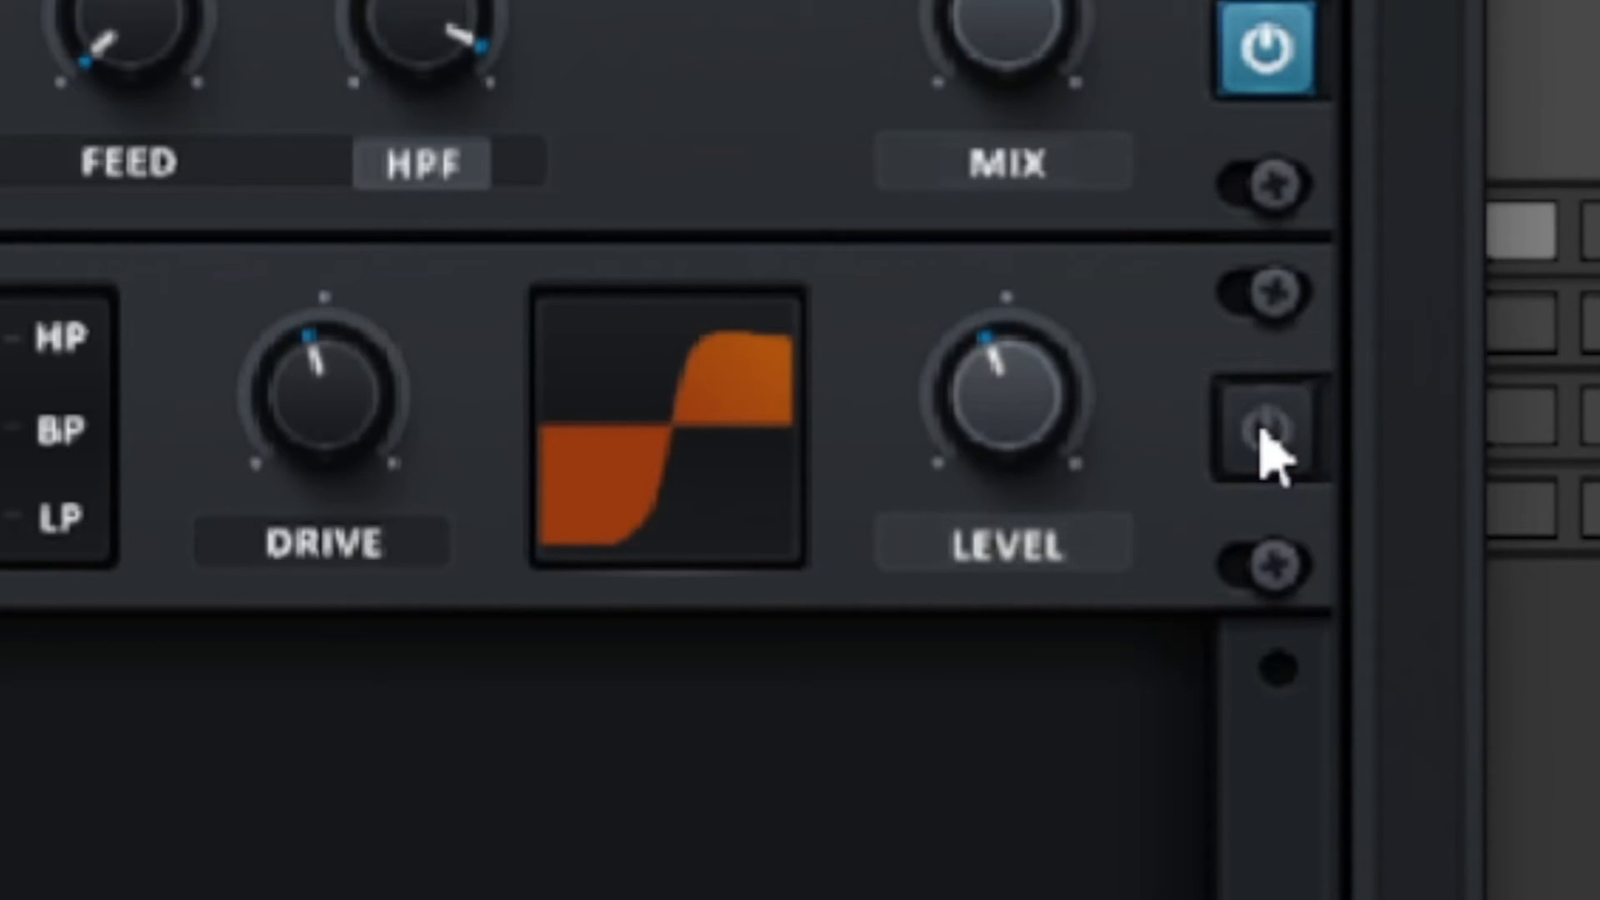
pyautogui.click(1265, 433)
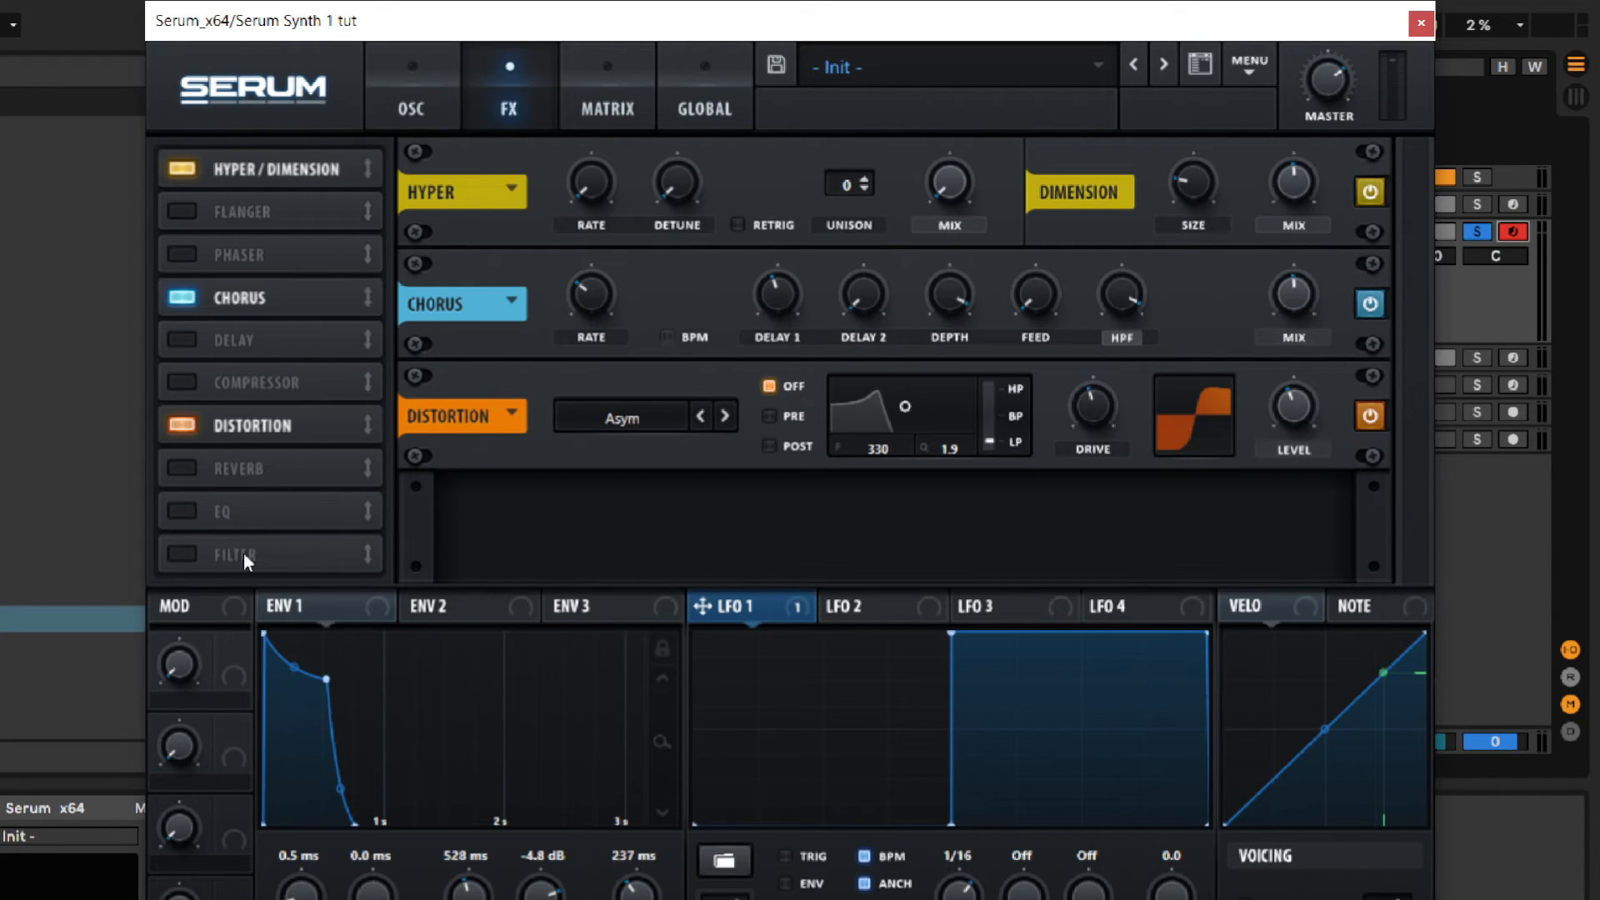
# Enable the Reverb effect, raise its mix to half and compare the Plate and Hall types, keeping Hall
pyautogui.click(187, 468)
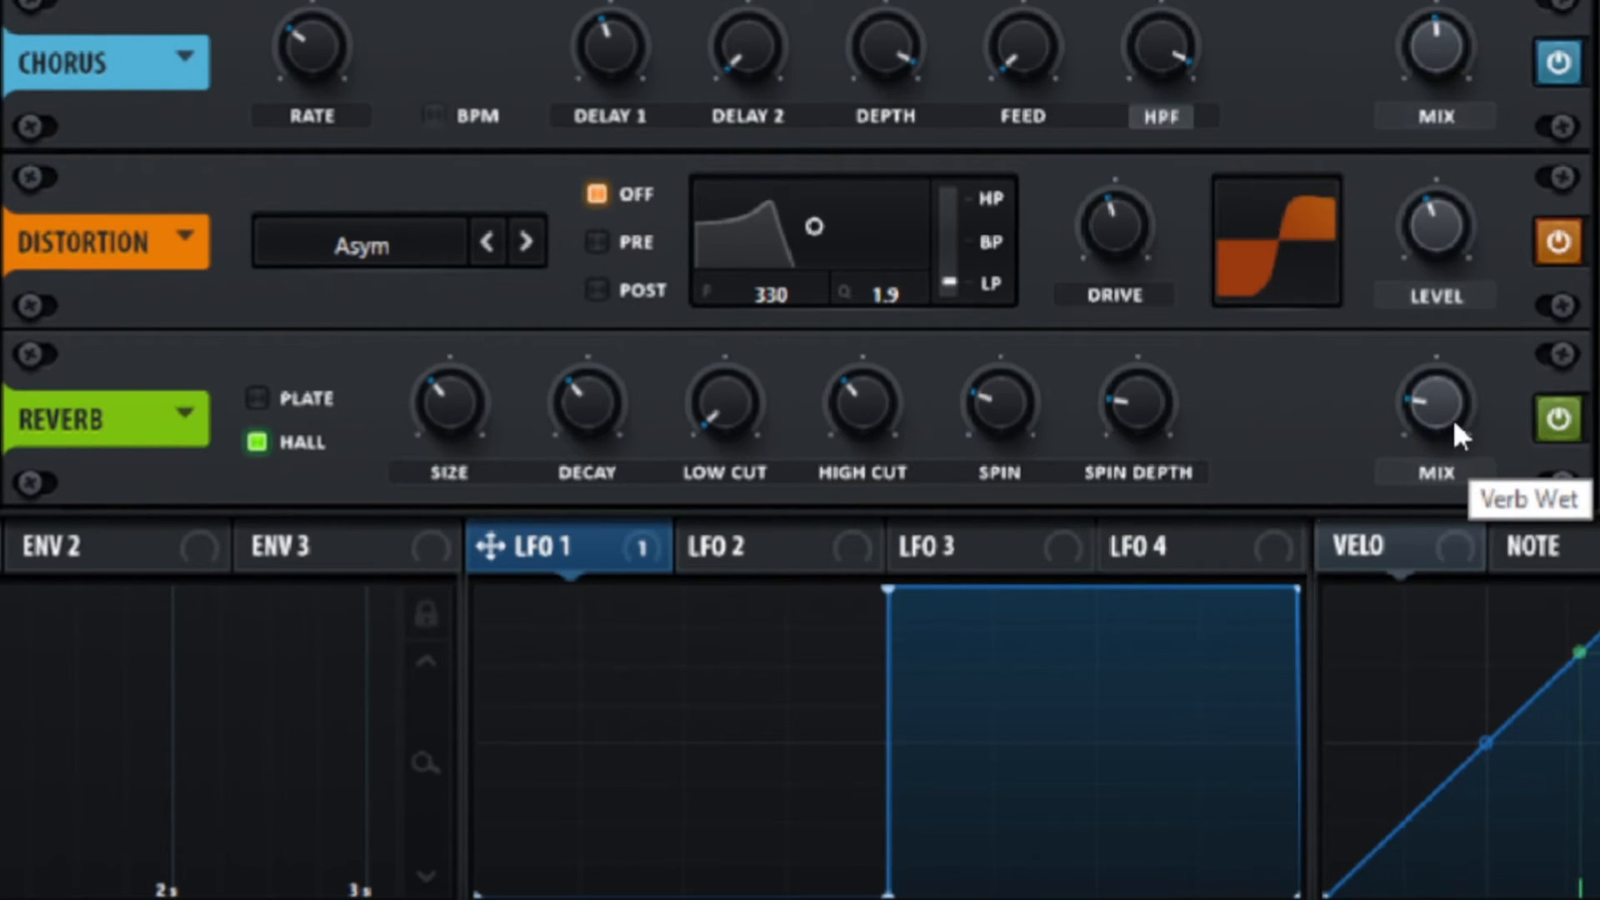
pyautogui.moveTo(1442, 403); pyautogui.dragTo(1437, 40)
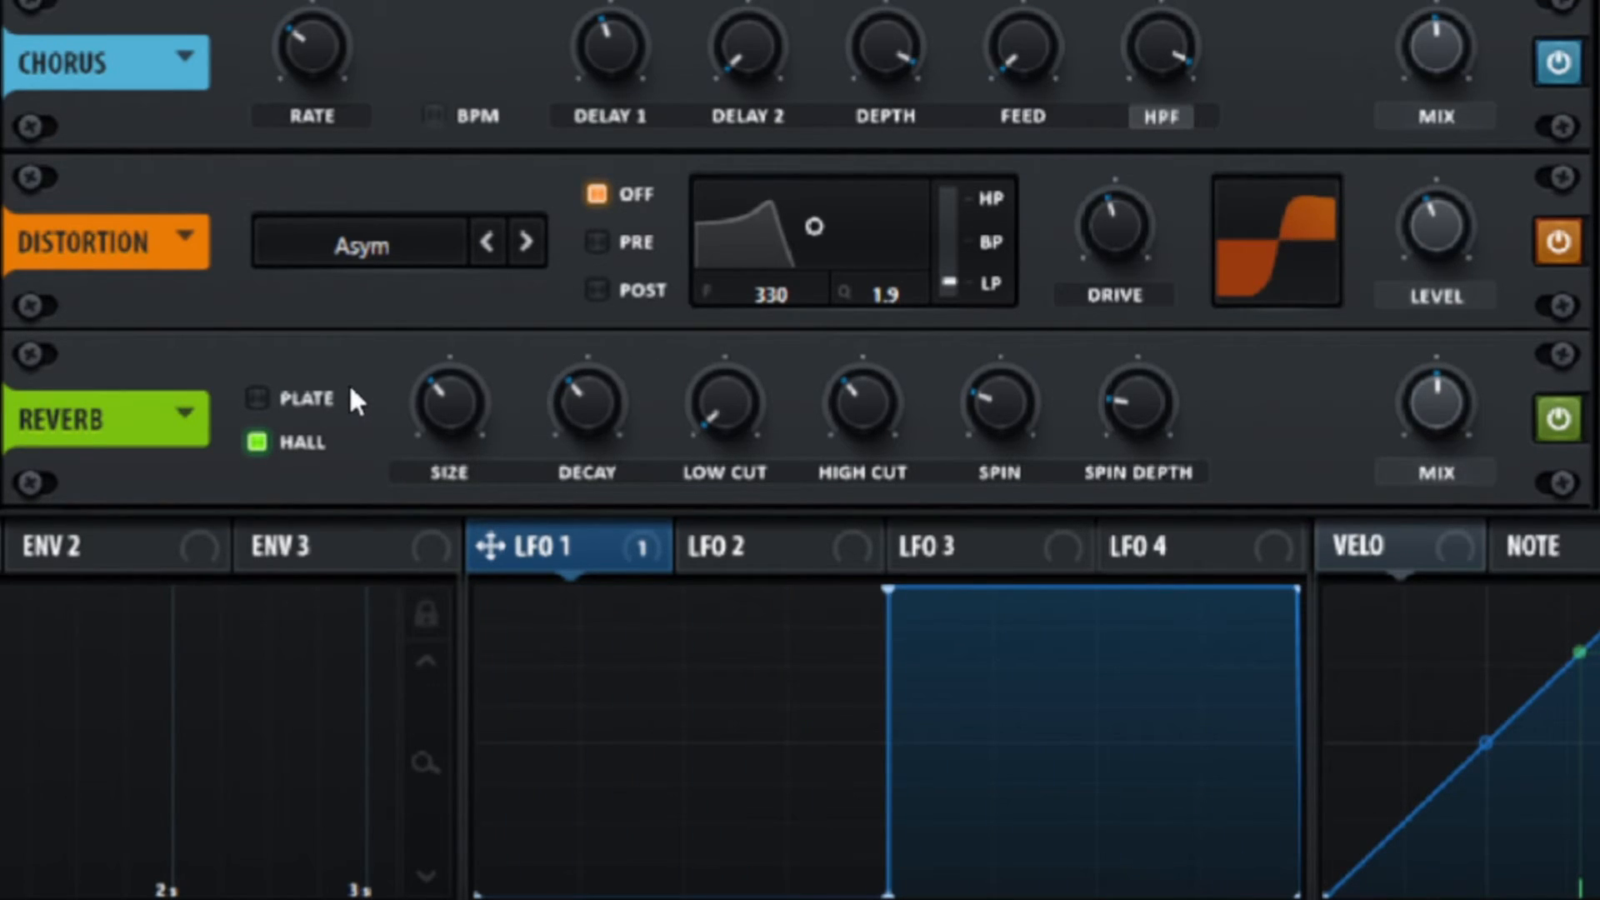
pyautogui.click(265, 398)
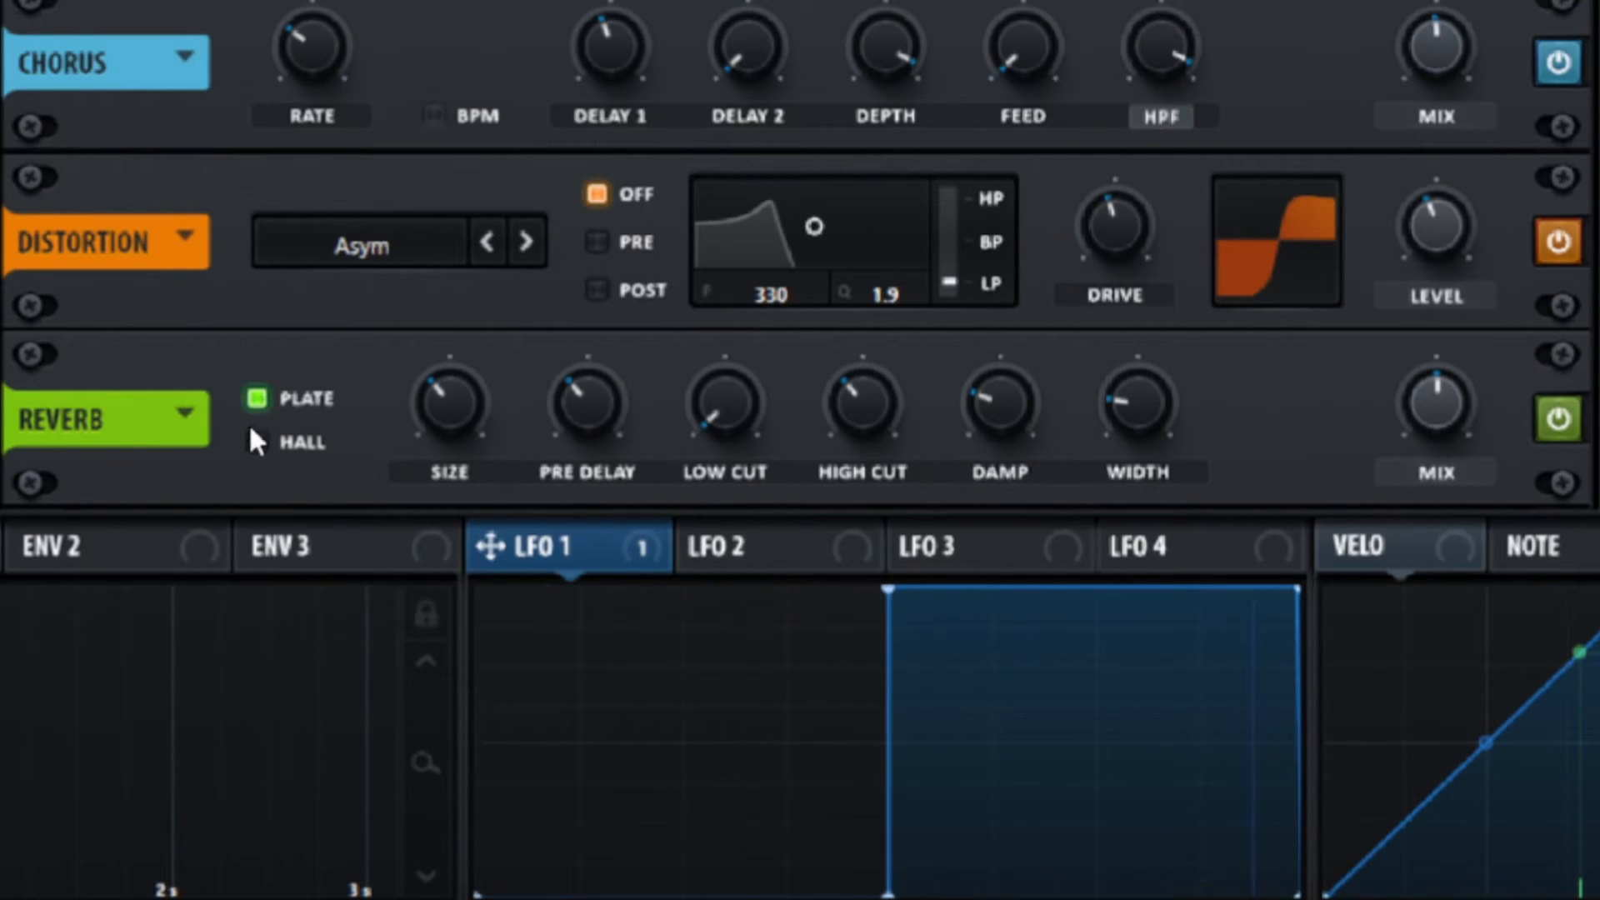
pyautogui.click(257, 440)
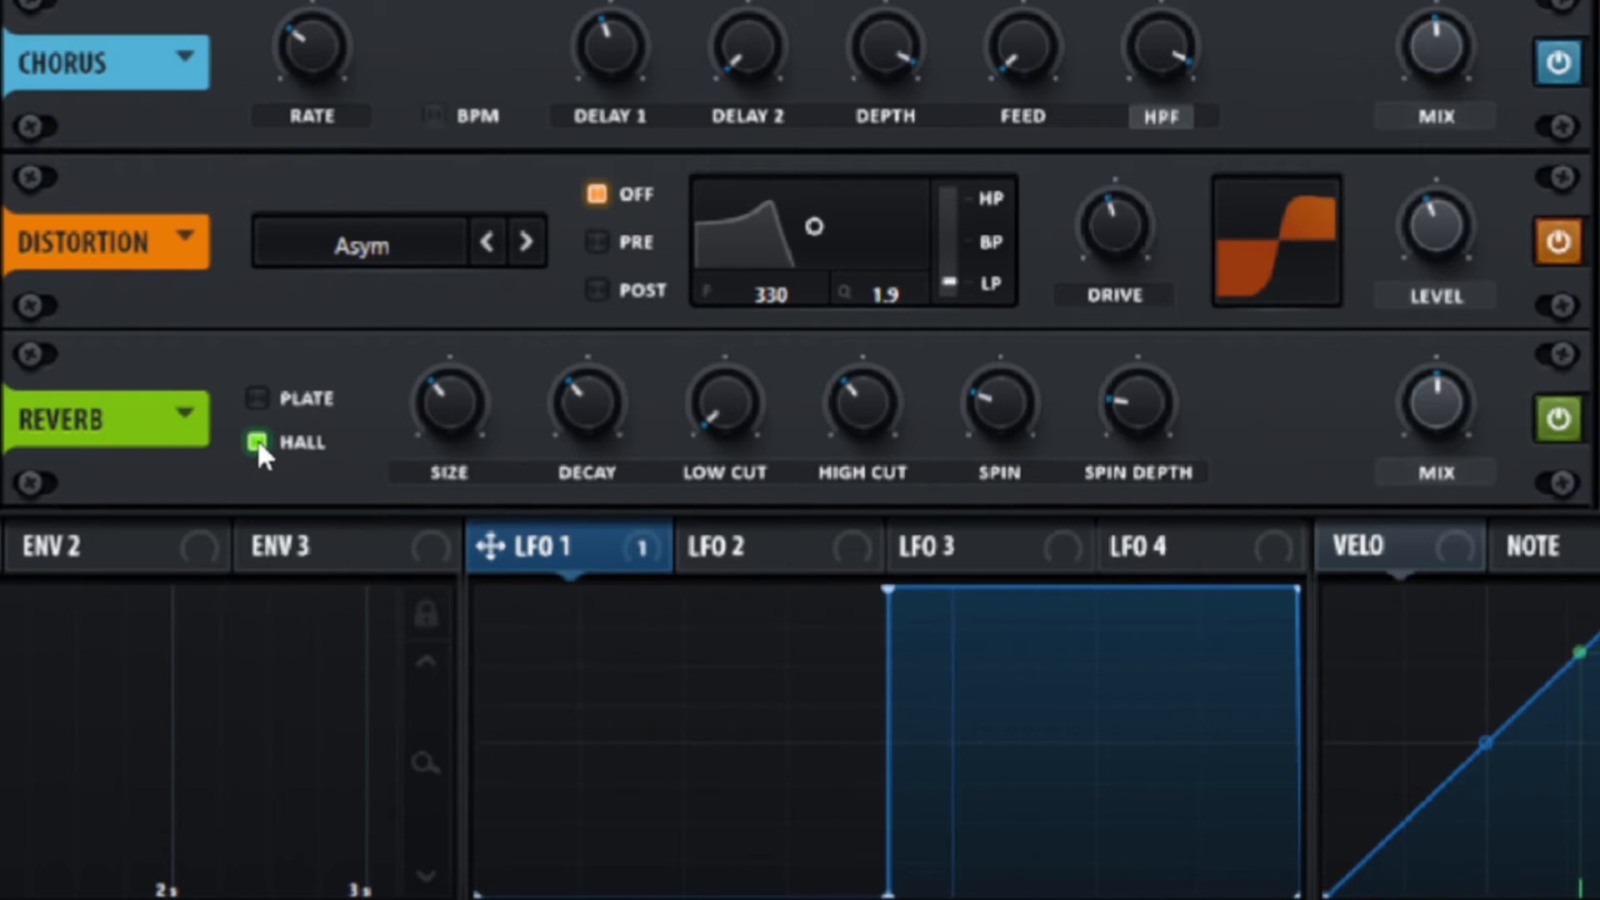
pyautogui.click(252, 400)
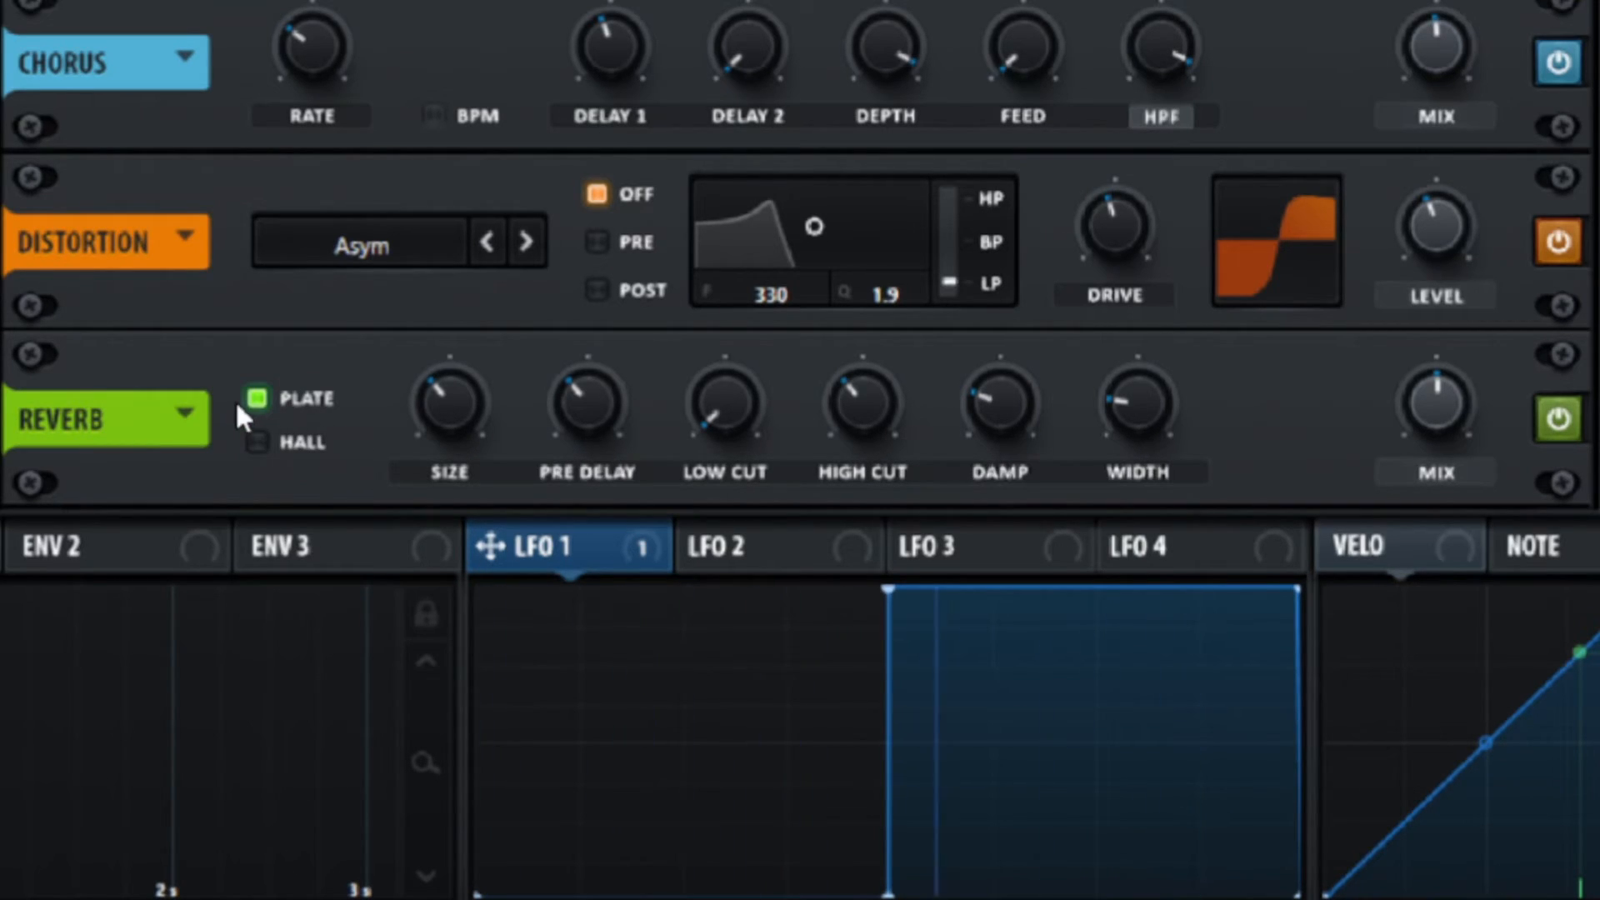
pyautogui.click(259, 442)
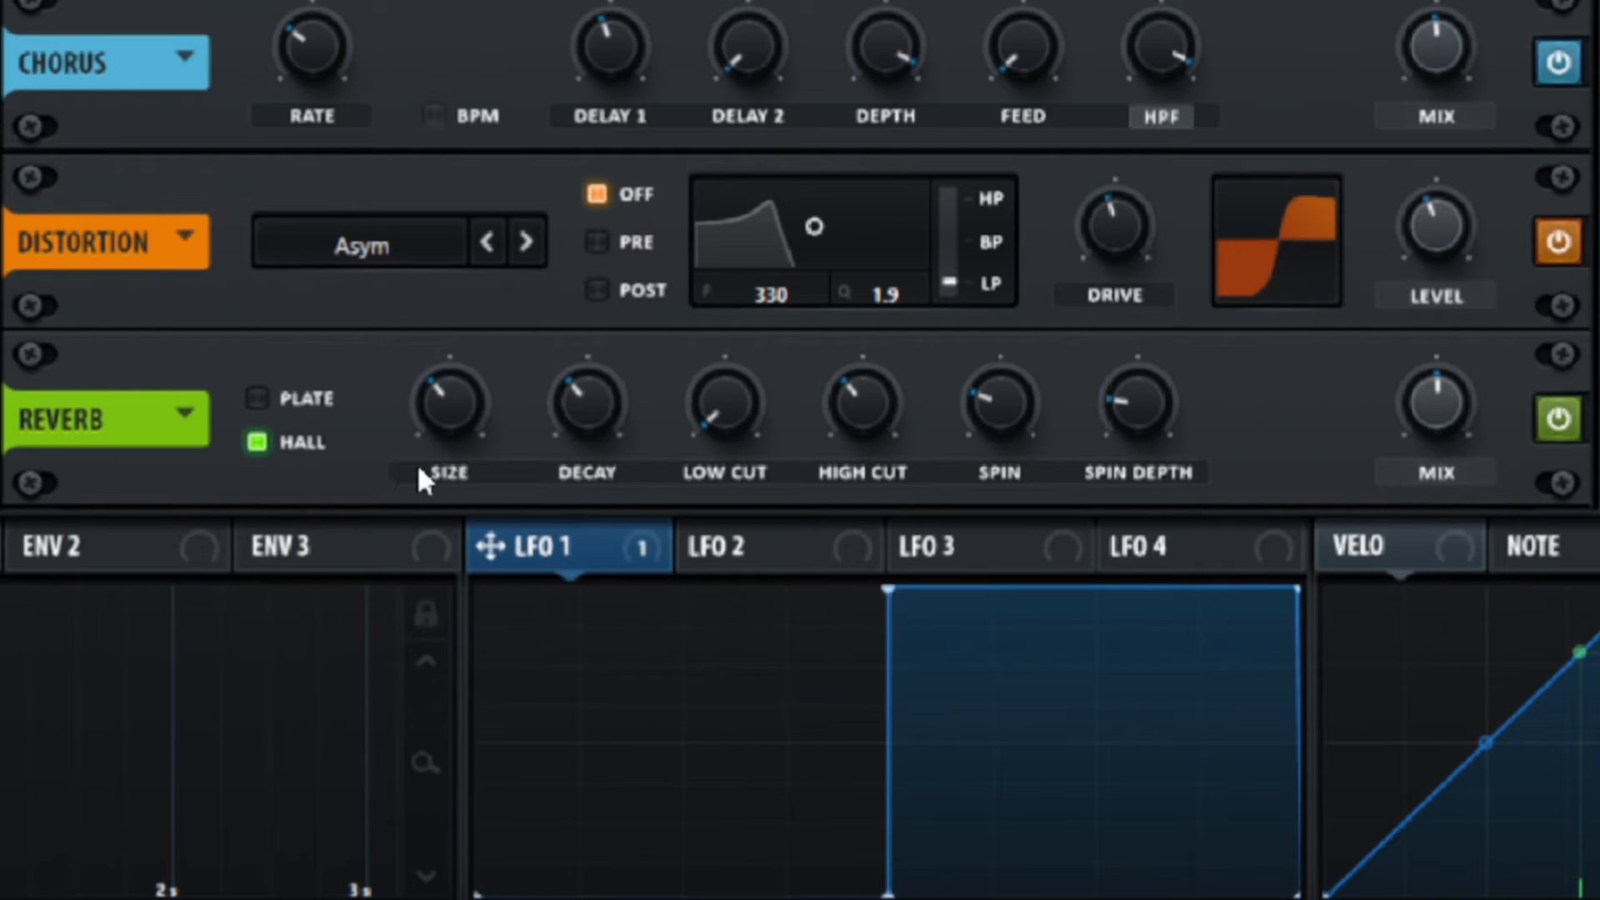
# Try small and large reverb sizes and leave the size close to its maximum
pyautogui.click(466, 415)
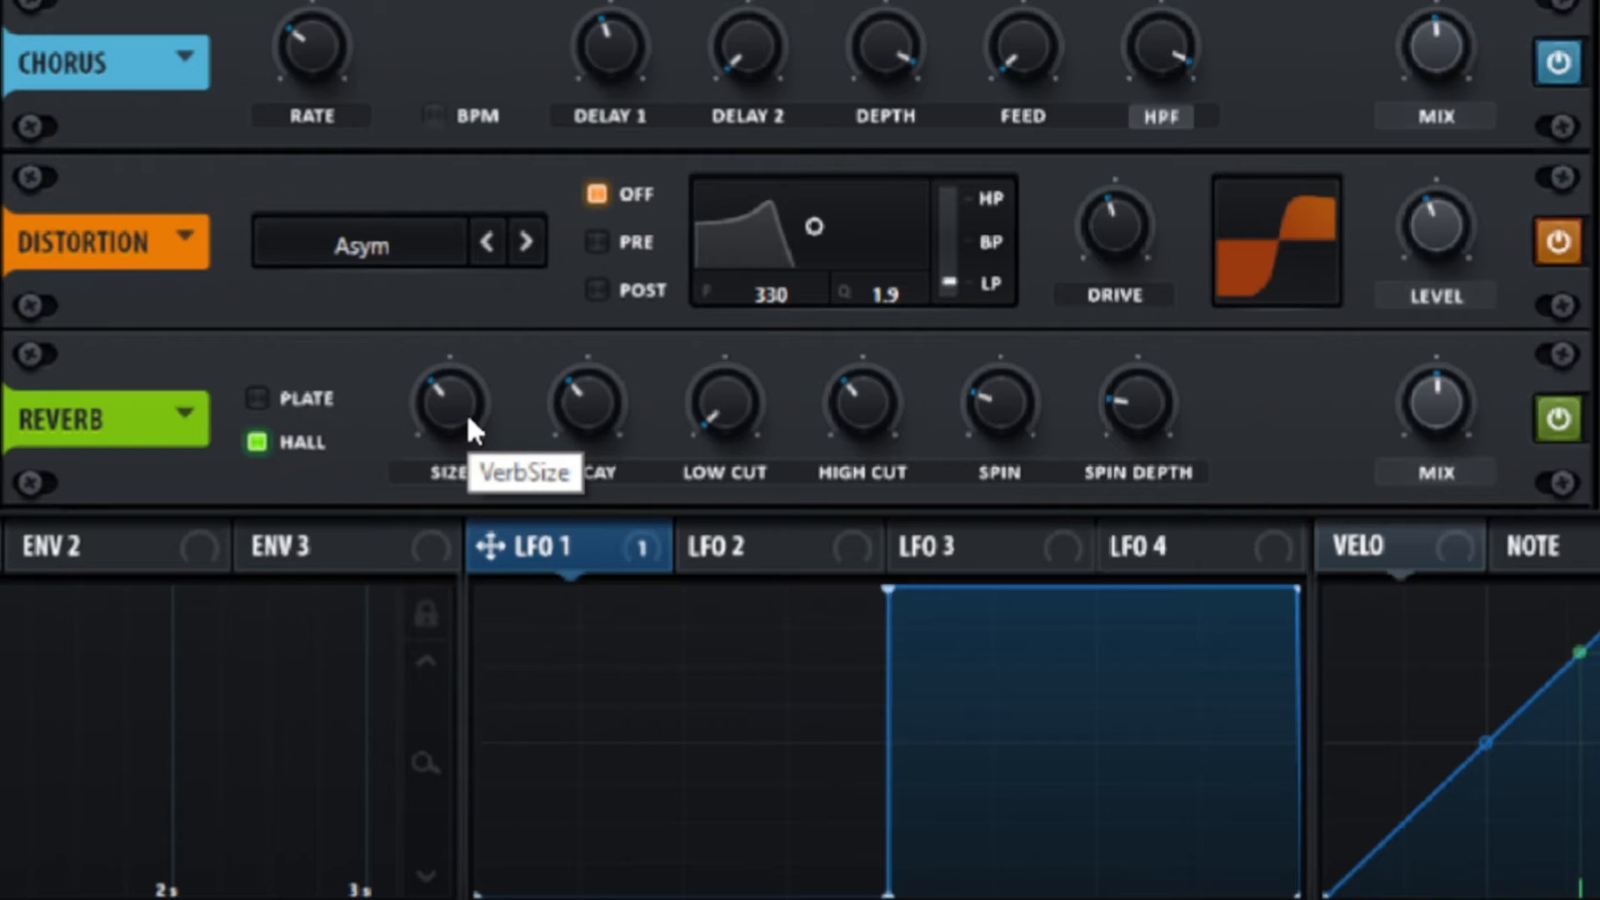
pyautogui.moveTo(450, 402); pyautogui.dragTo(404, 458)
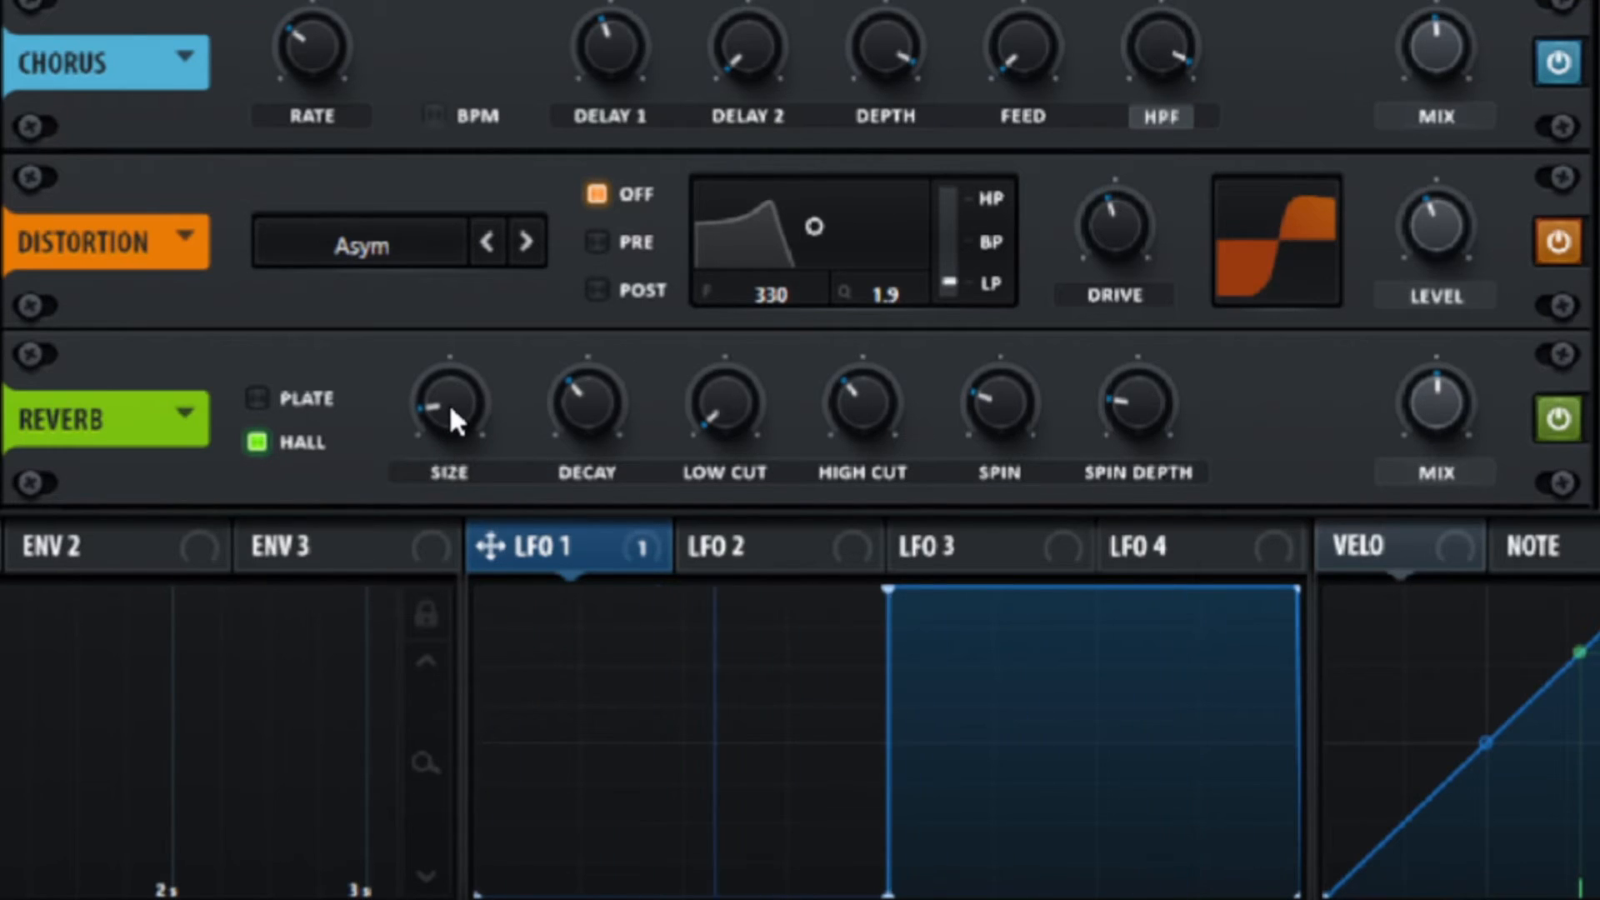
pyautogui.moveTo(449, 407); pyautogui.dragTo(475, 175)
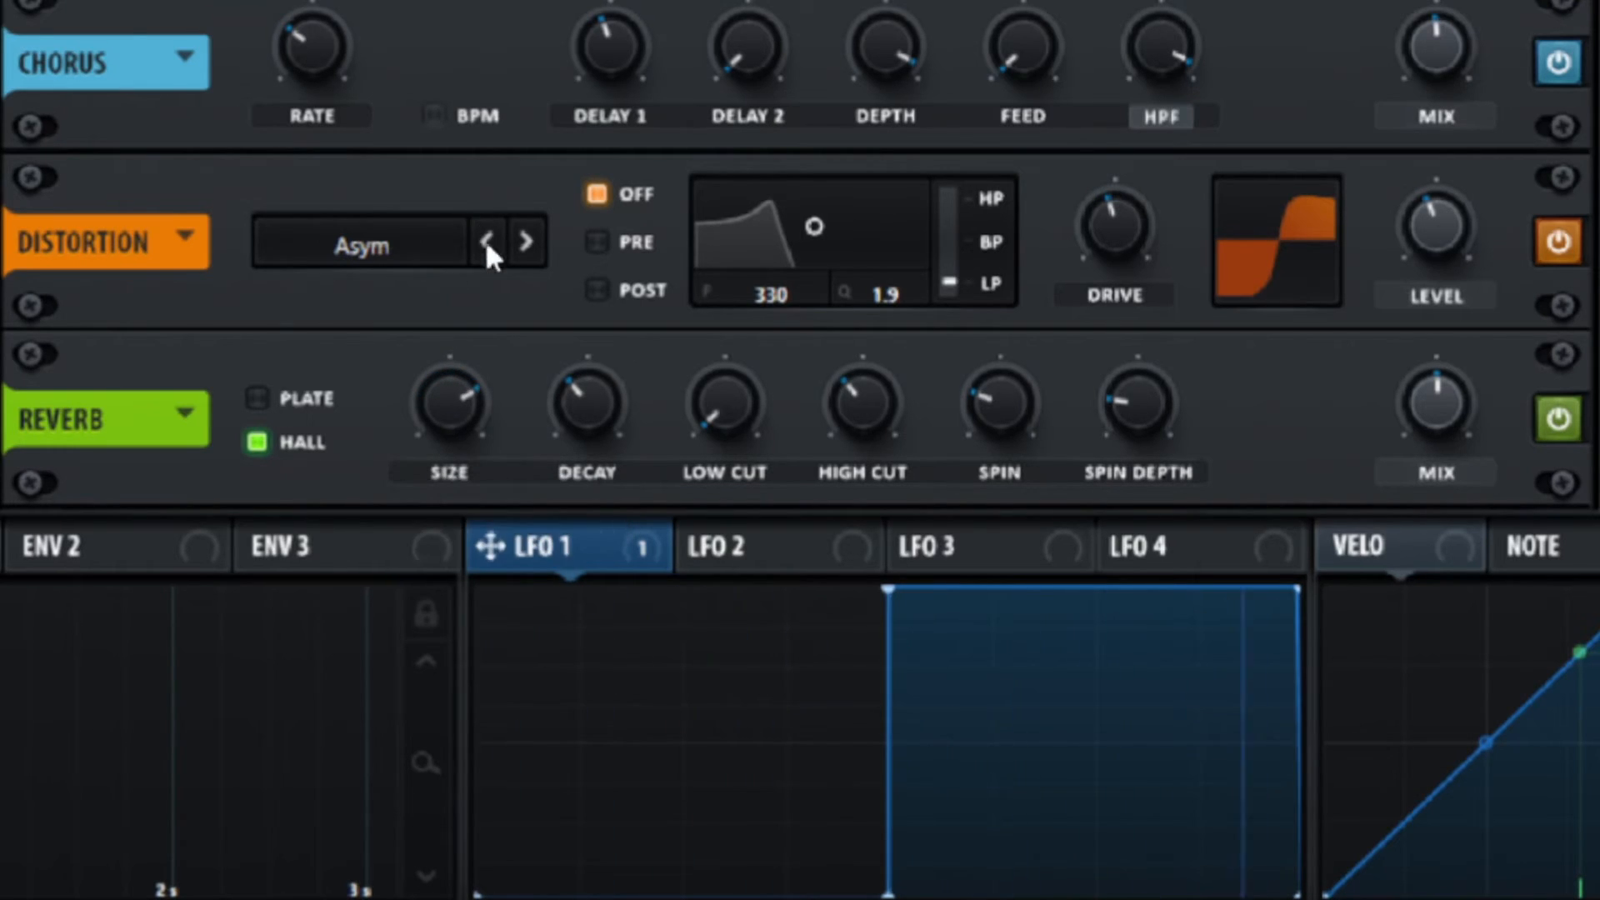
pyautogui.moveTo(435, 422); pyautogui.dragTo(425, 279)
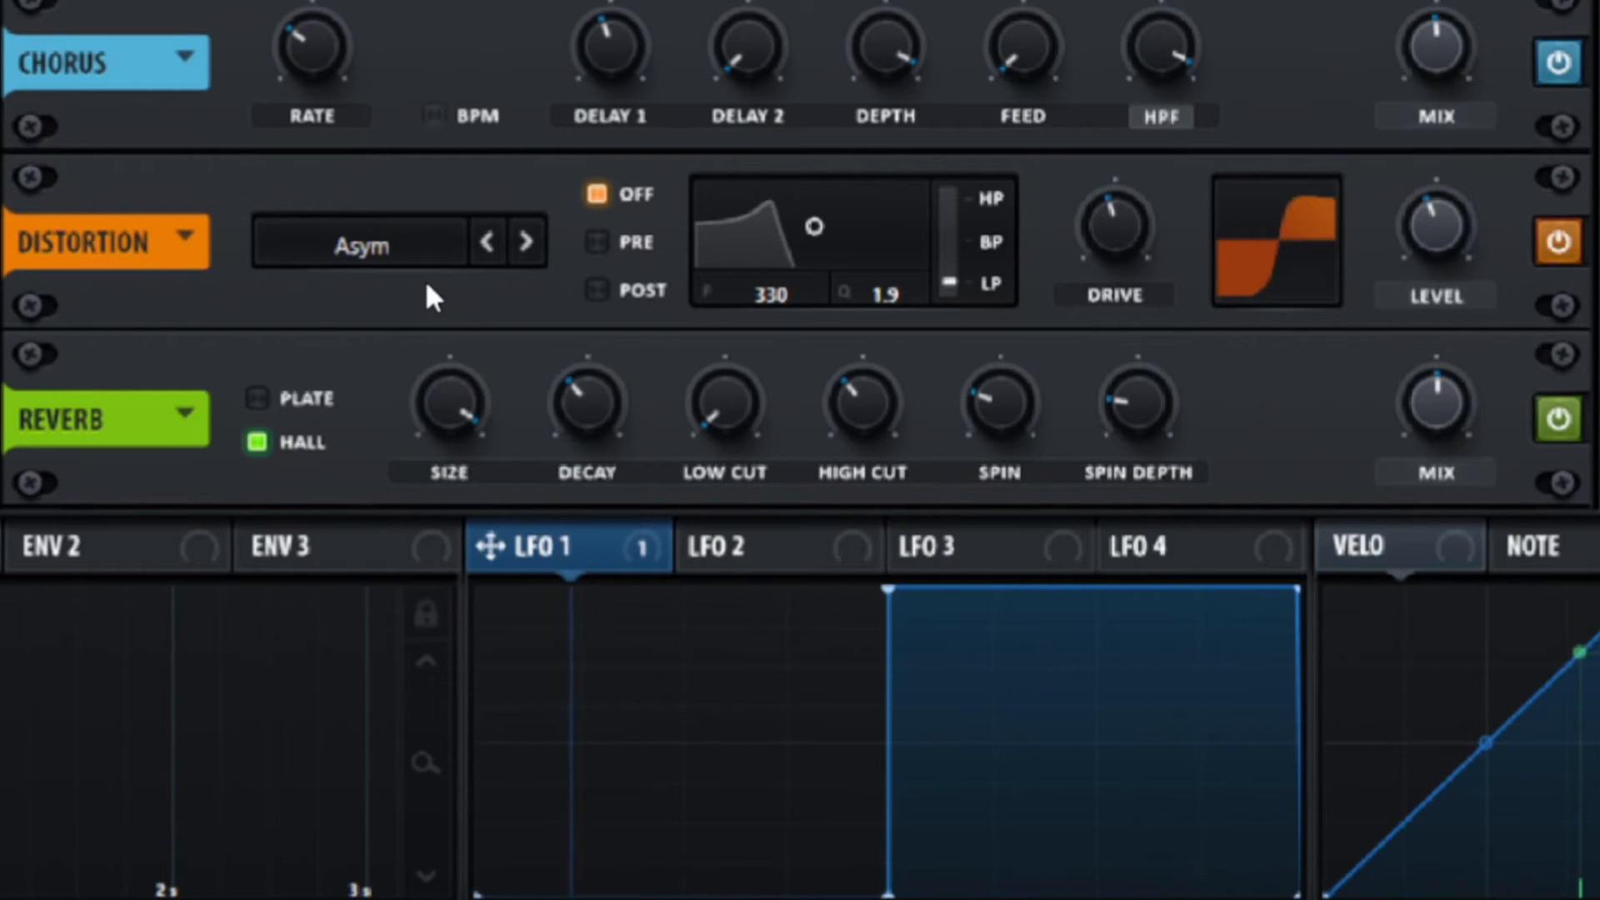
pyautogui.click(437, 414)
pyautogui.moveTo(436, 414); pyautogui.dragTo(390, 443)
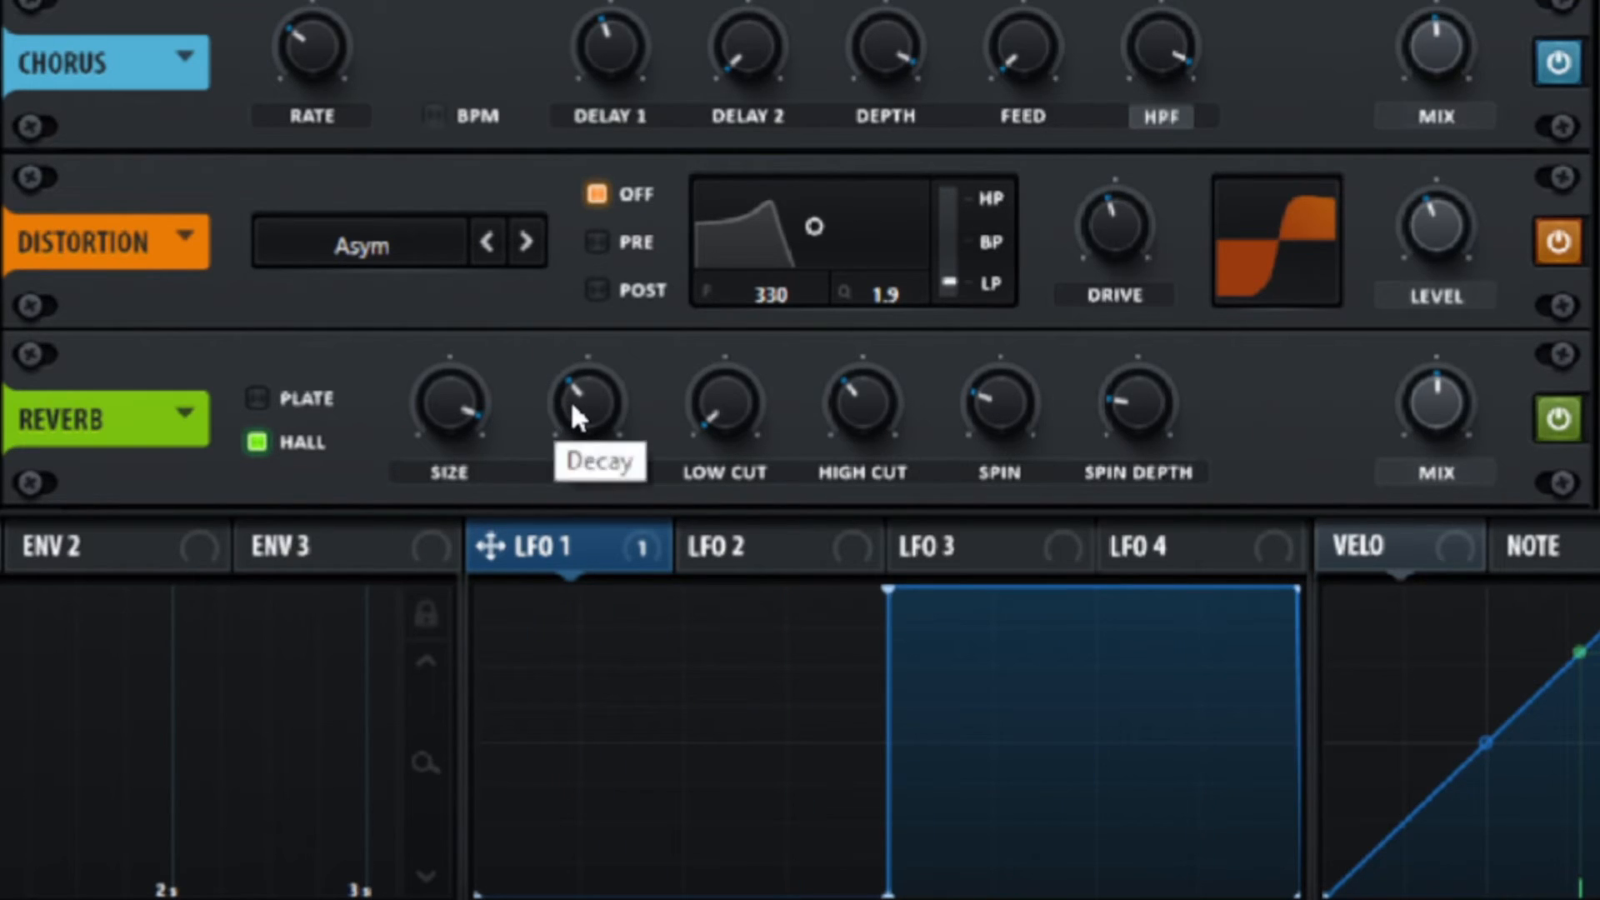
# Try short and long reverb decays and leave the decay at roughly a quarter of its range
pyautogui.press('ctrl')
pyautogui.moveTo(575, 409); pyautogui.dragTo(559, 488)
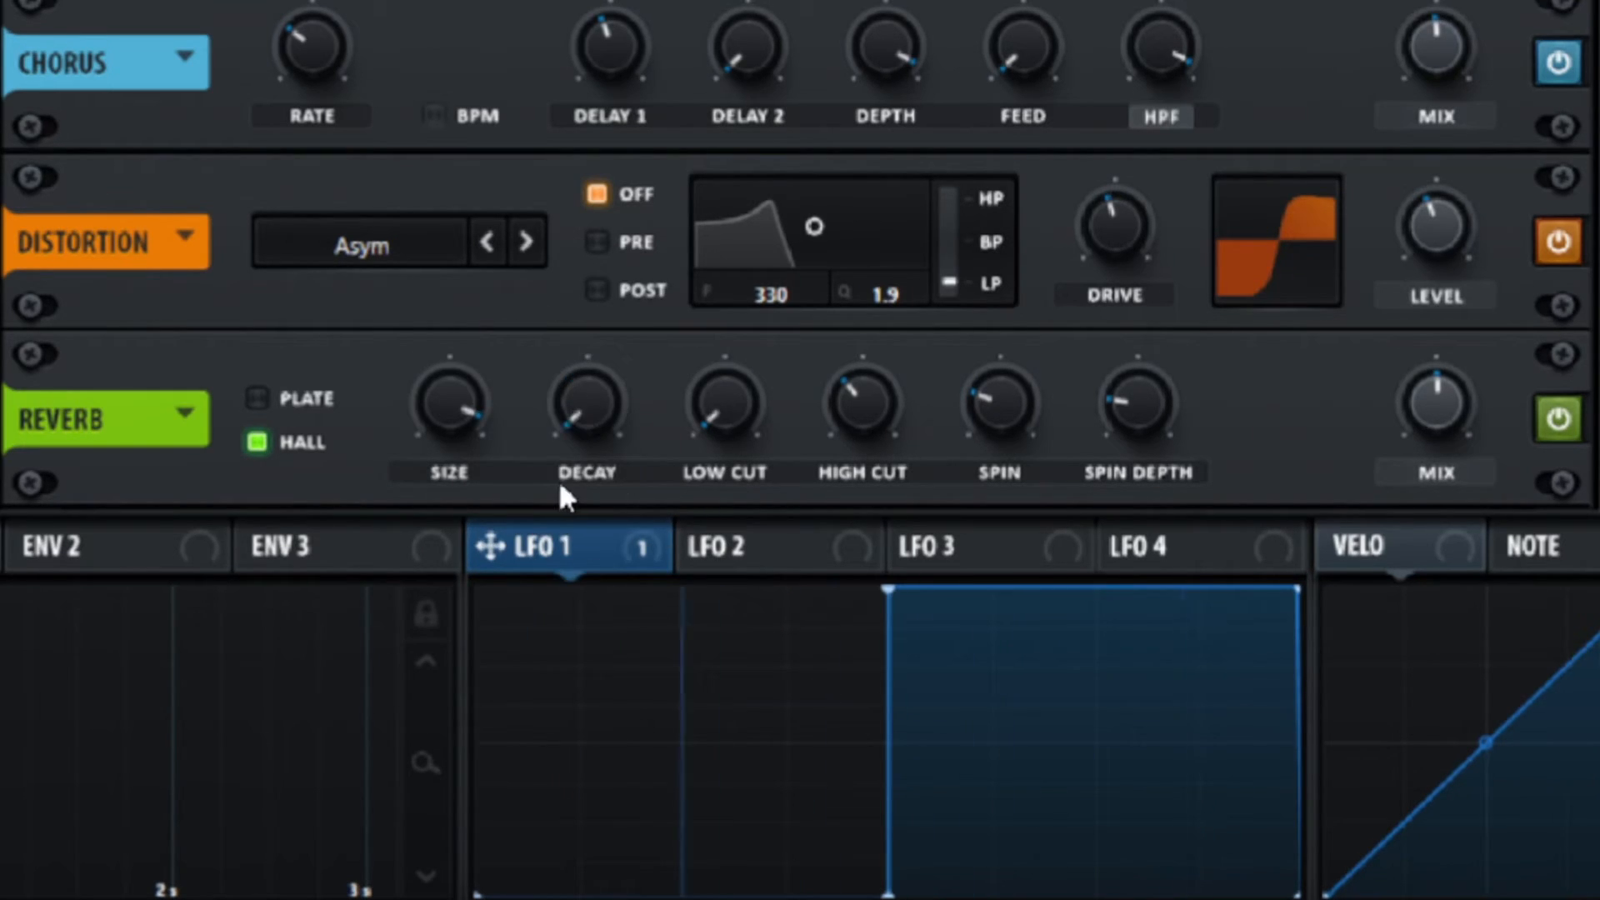
pyautogui.moveTo(588, 418); pyautogui.dragTo(611, 102)
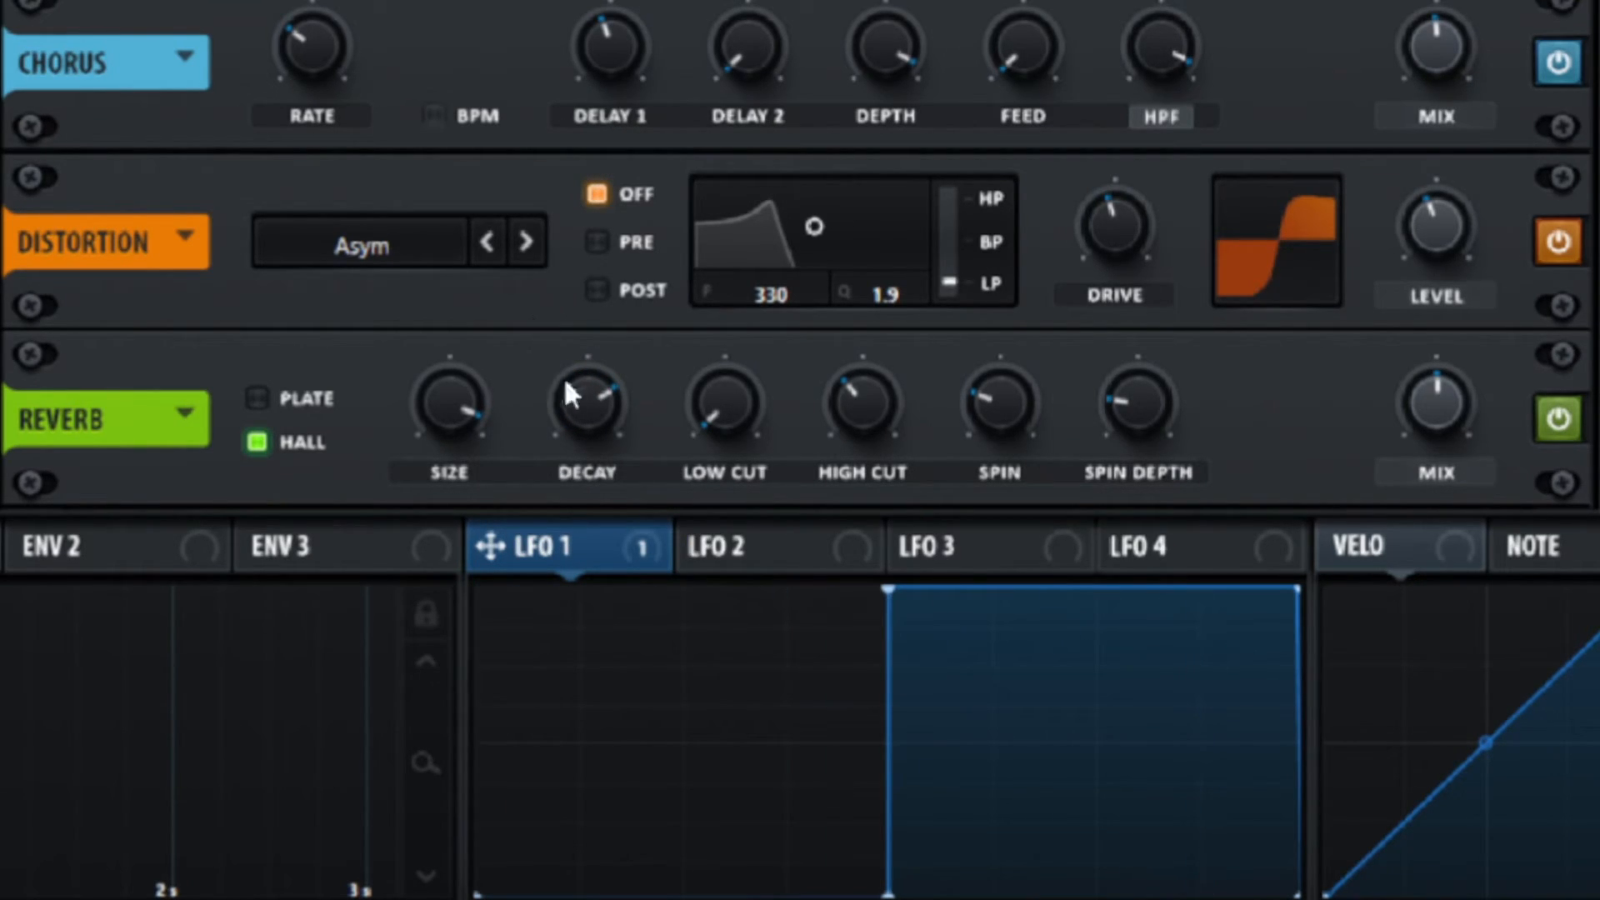
pyautogui.moveTo(587, 408); pyautogui.dragTo(572, 477)
pyautogui.moveTo(550, 637); pyautogui.dragTo(536, 742)
pyautogui.moveTo(582, 403); pyautogui.dragTo(564, 870)
pyautogui.moveTo(572, 408); pyautogui.dragTo(558, 77)
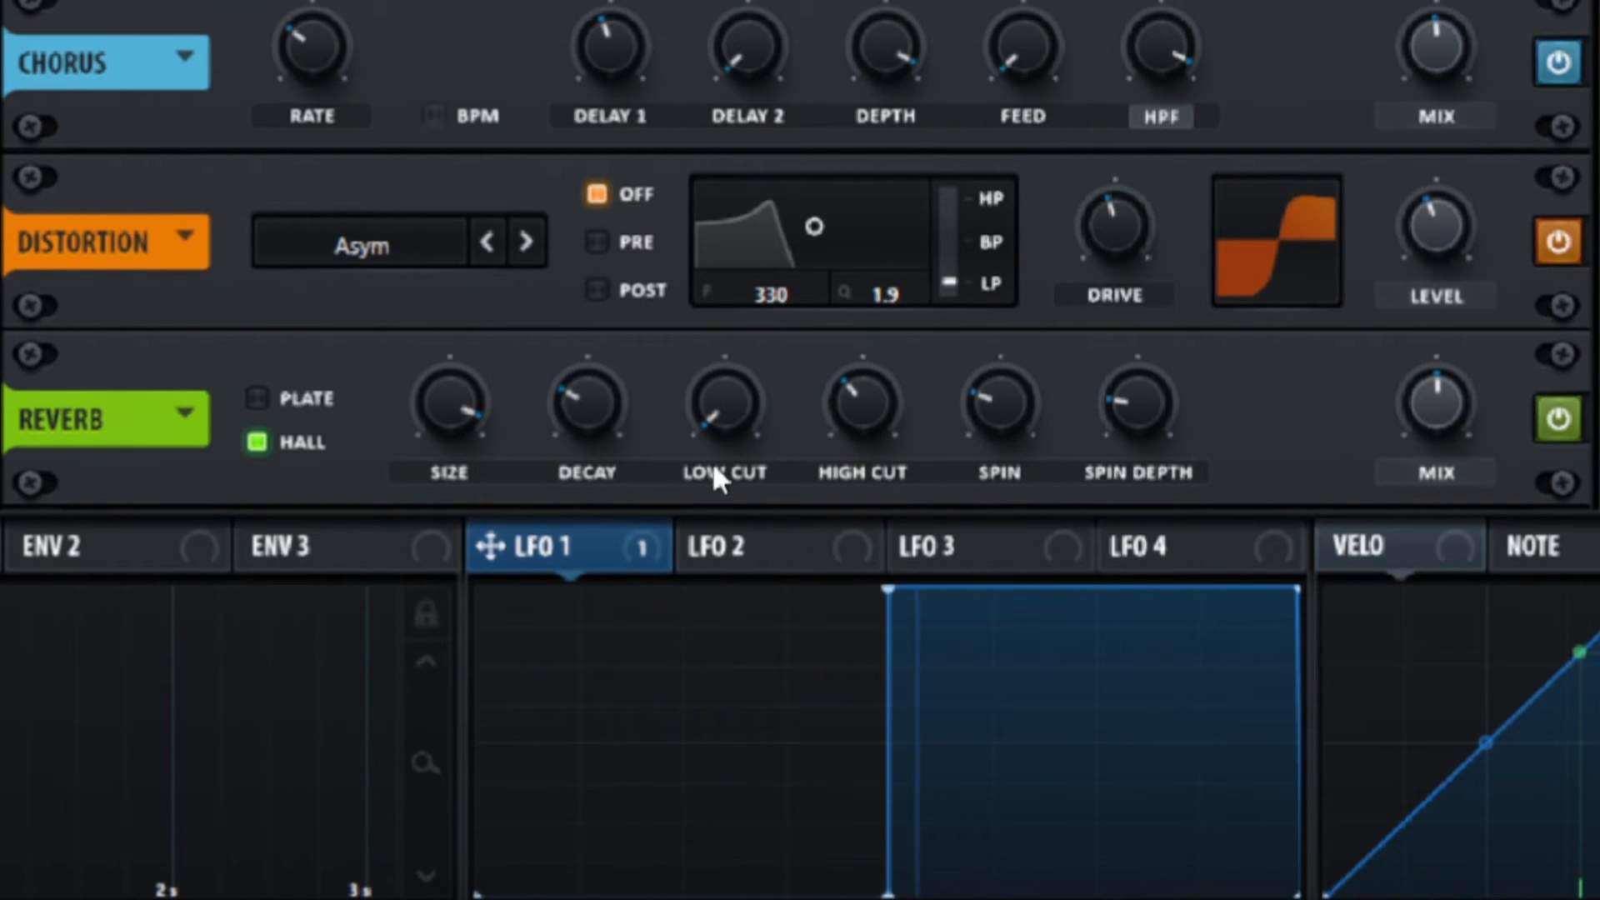
# Raise the reverb's low cut to about two thirds and its high cut to the midpoint
pyautogui.moveTo(715, 407); pyautogui.dragTo(898, 90)
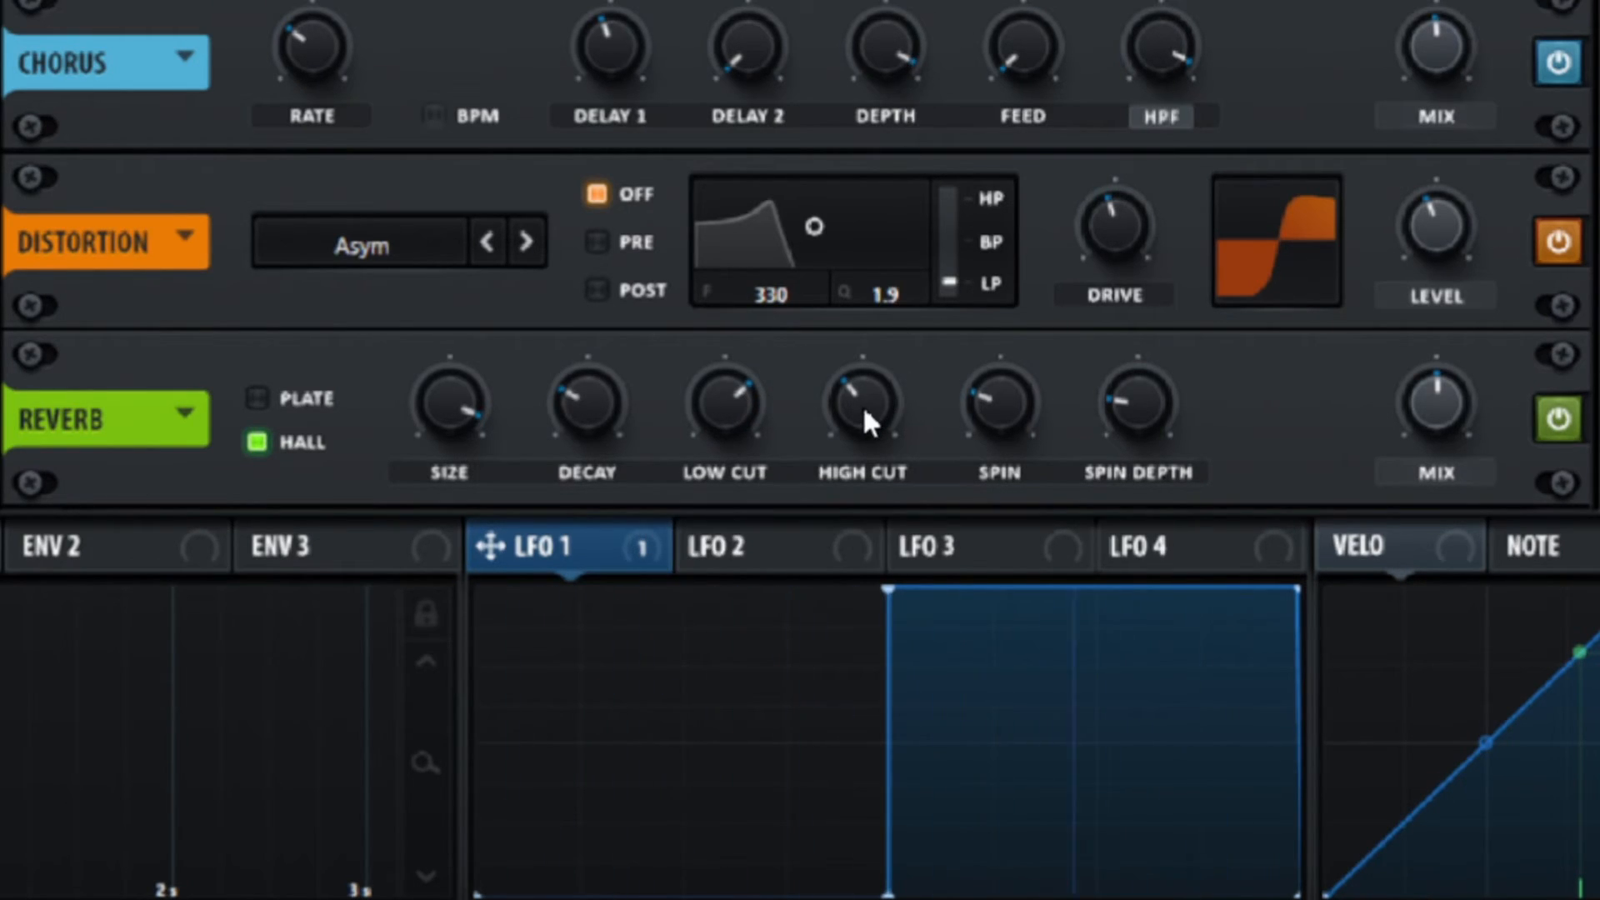
pyautogui.moveTo(861, 398); pyautogui.dragTo(857, 313)
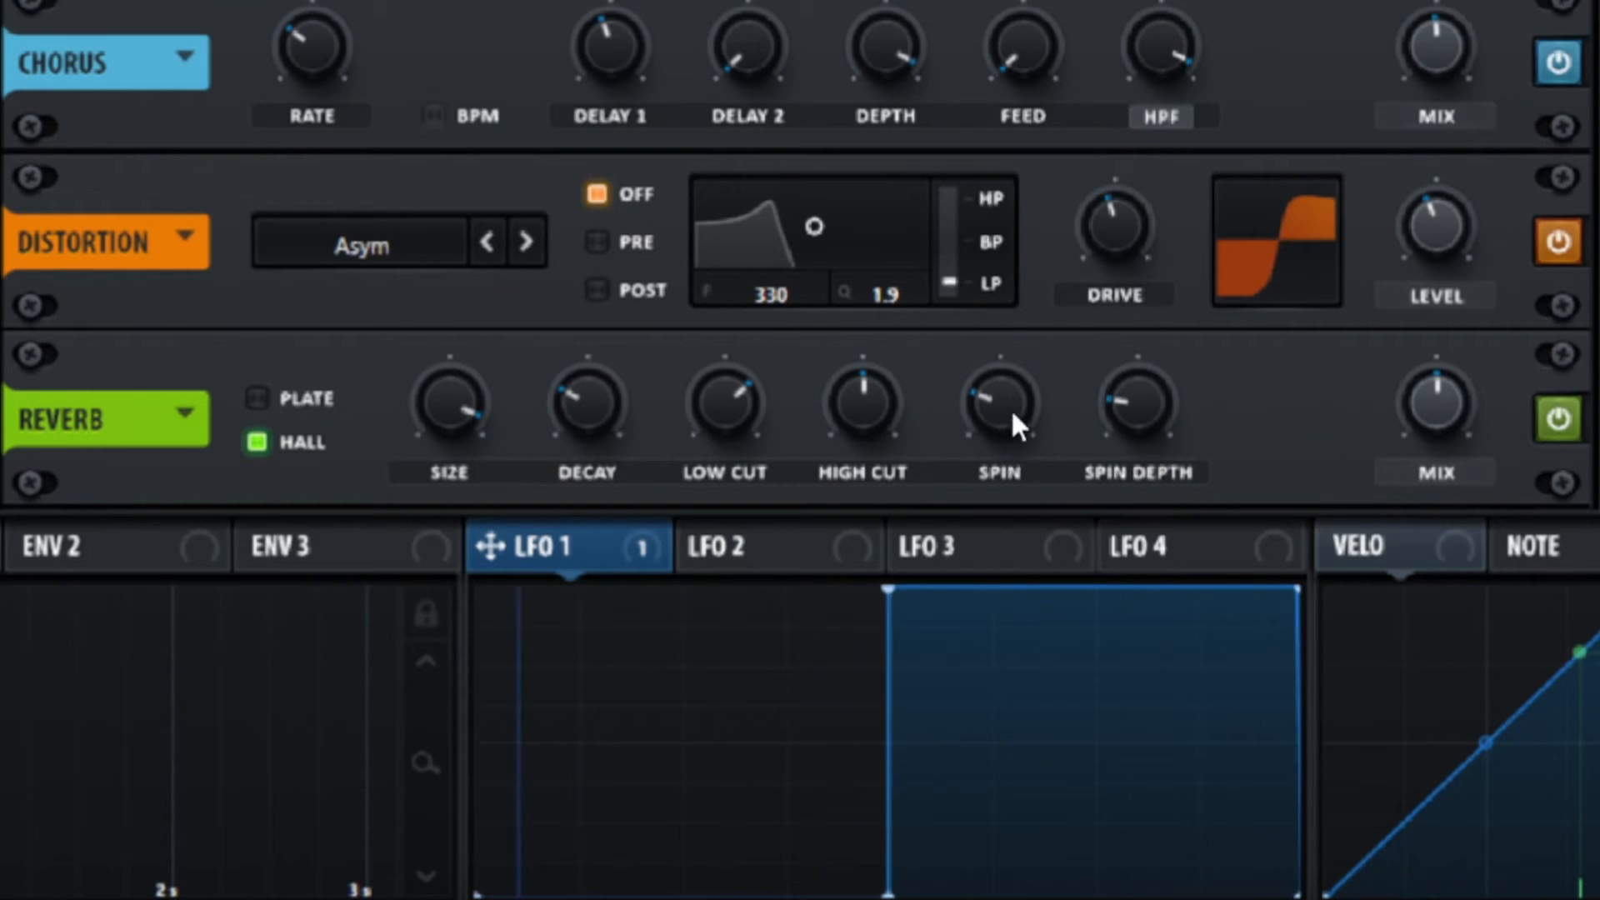
# Try minimum and high reverb spin and spin depth, leaving spin at about a quarter and spin depth somewhat below the midpoint
pyautogui.moveTo(1007, 404); pyautogui.dragTo(1037, 550)
pyautogui.moveTo(1138, 403); pyautogui.dragTo(1127, 585)
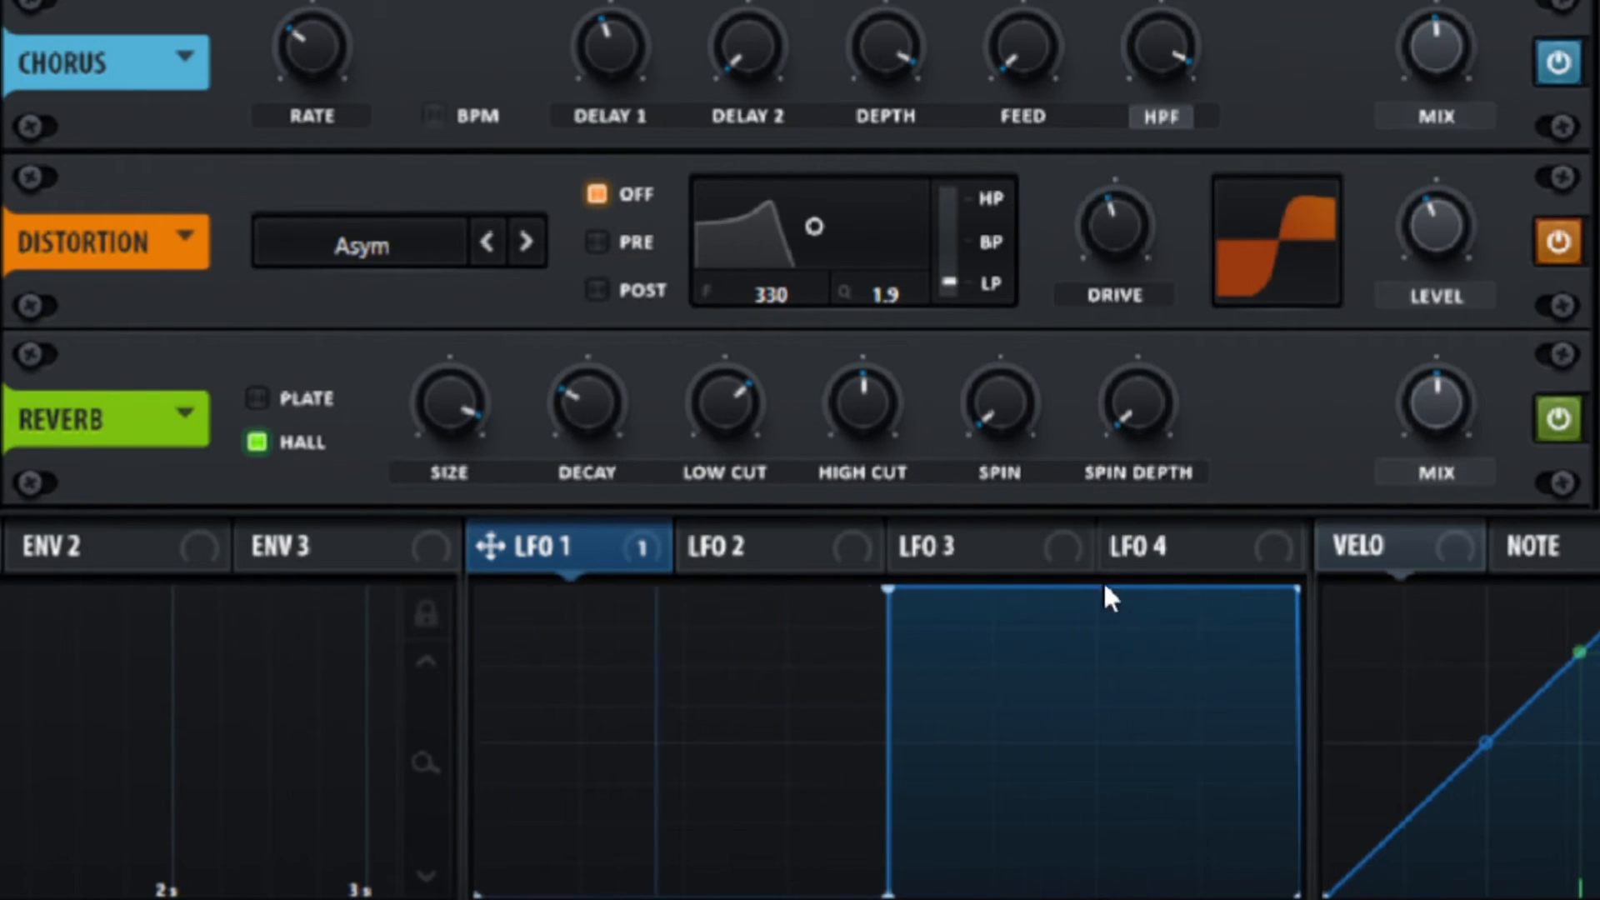
pyautogui.moveTo(981, 403); pyautogui.dragTo(1153, 282)
pyautogui.moveTo(1137, 404); pyautogui.dragTo(1219, 73)
pyautogui.moveTo(980, 379); pyautogui.dragTo(991, 346)
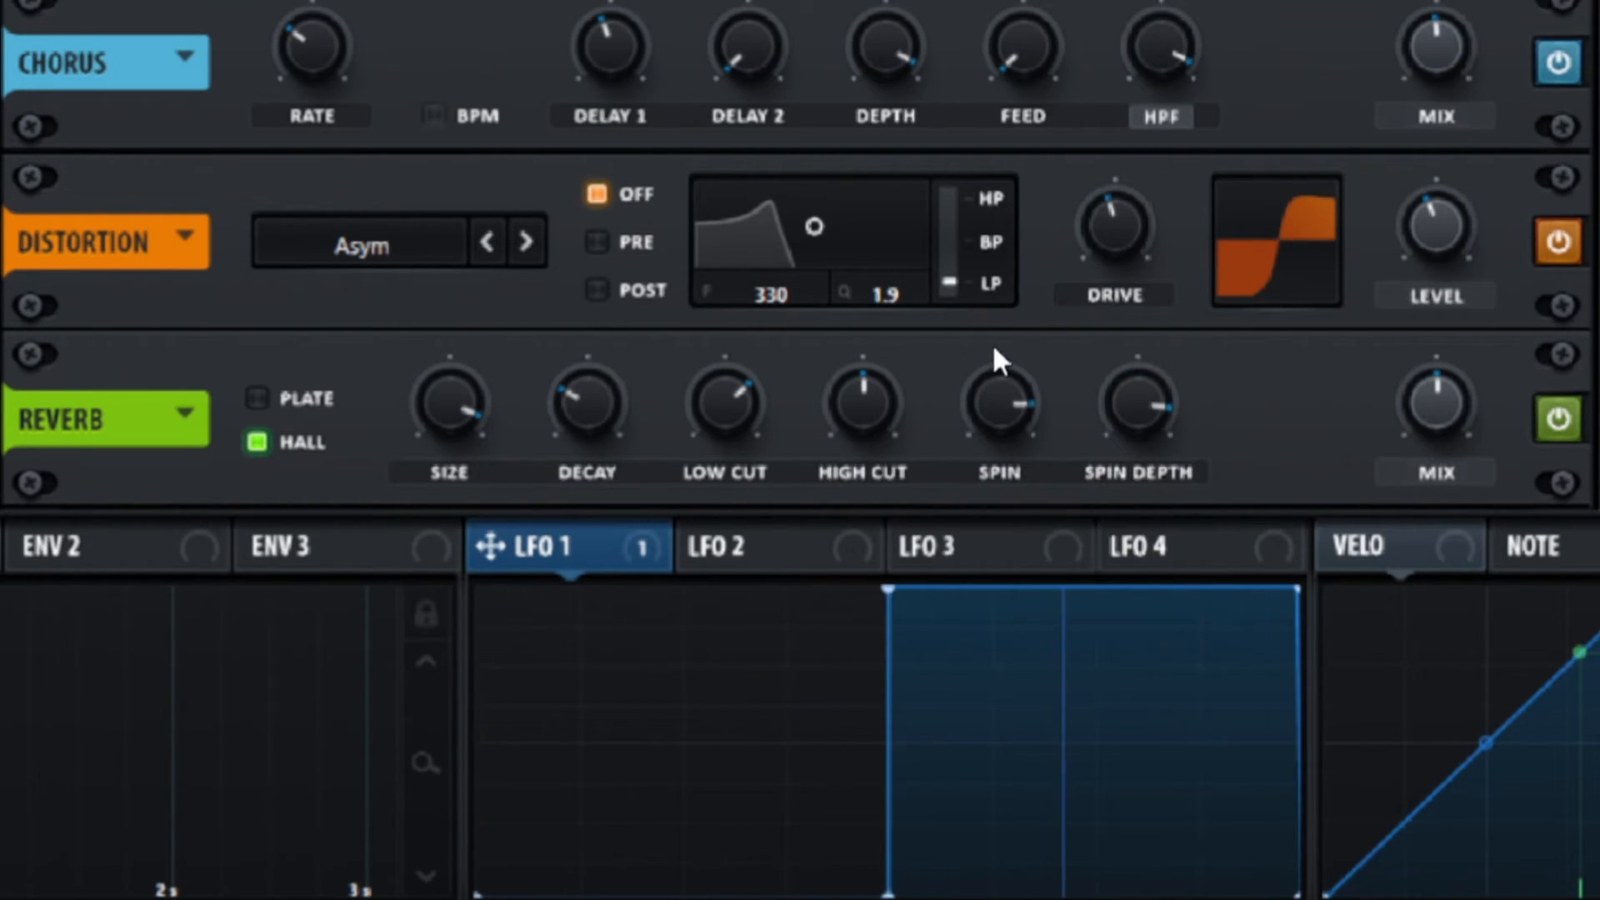
pyautogui.moveTo(998, 407); pyautogui.dragTo(965, 740)
pyautogui.moveTo(1136, 404); pyautogui.dragTo(1122, 558)
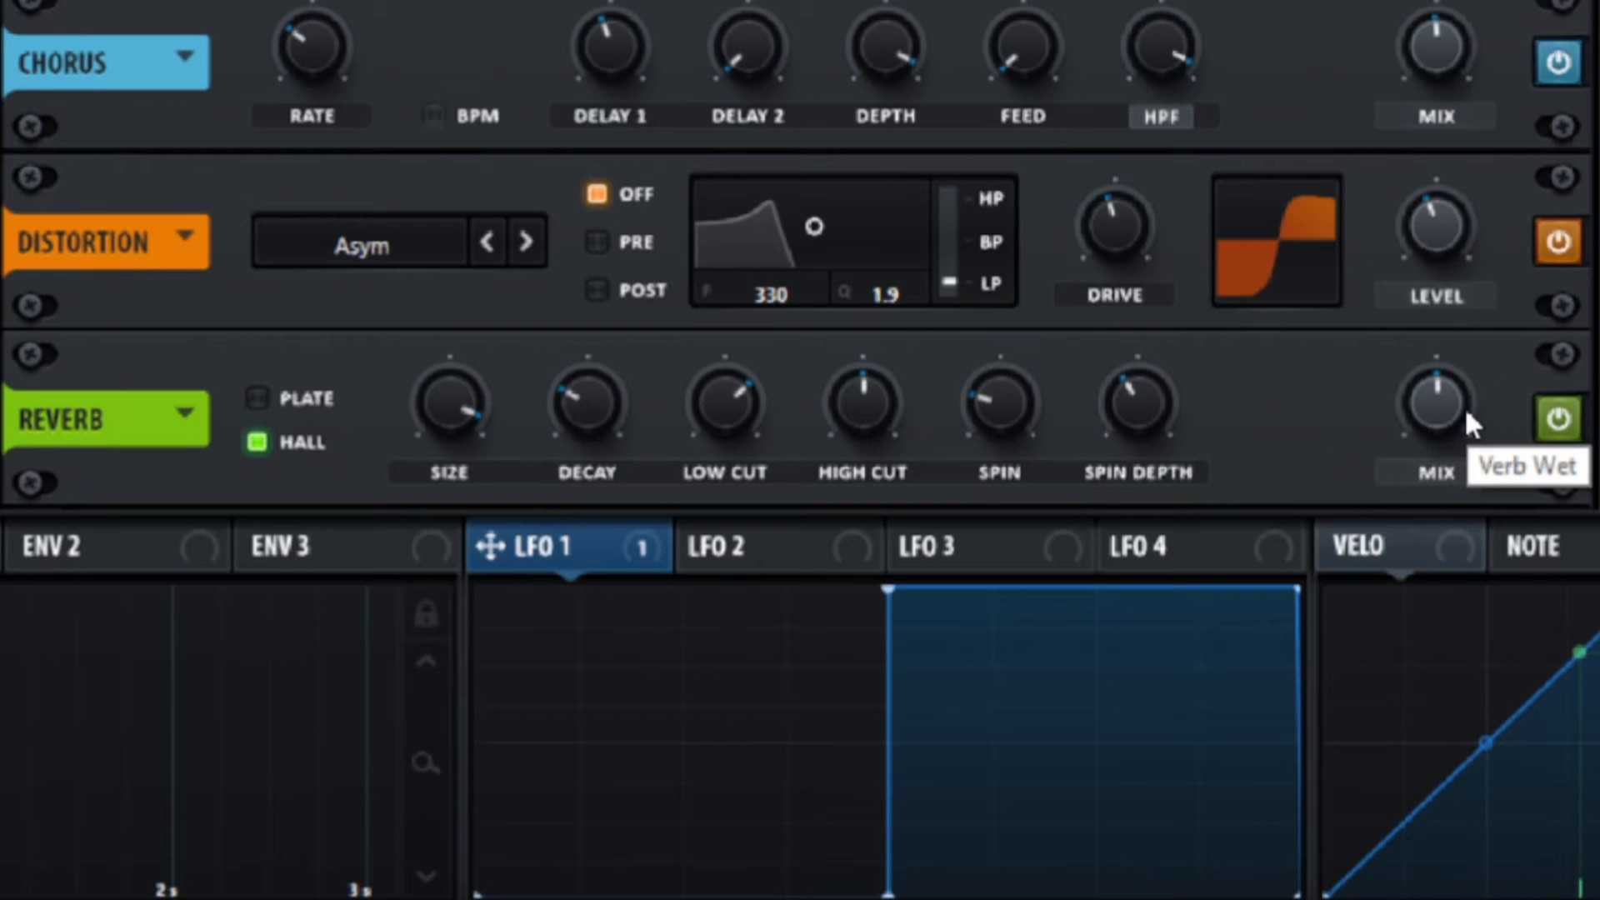
# Lower the reverb mix to about 30% and compare the sound with the reverb bypassed
pyautogui.moveTo(1466, 425); pyautogui.dragTo(1257, 617)
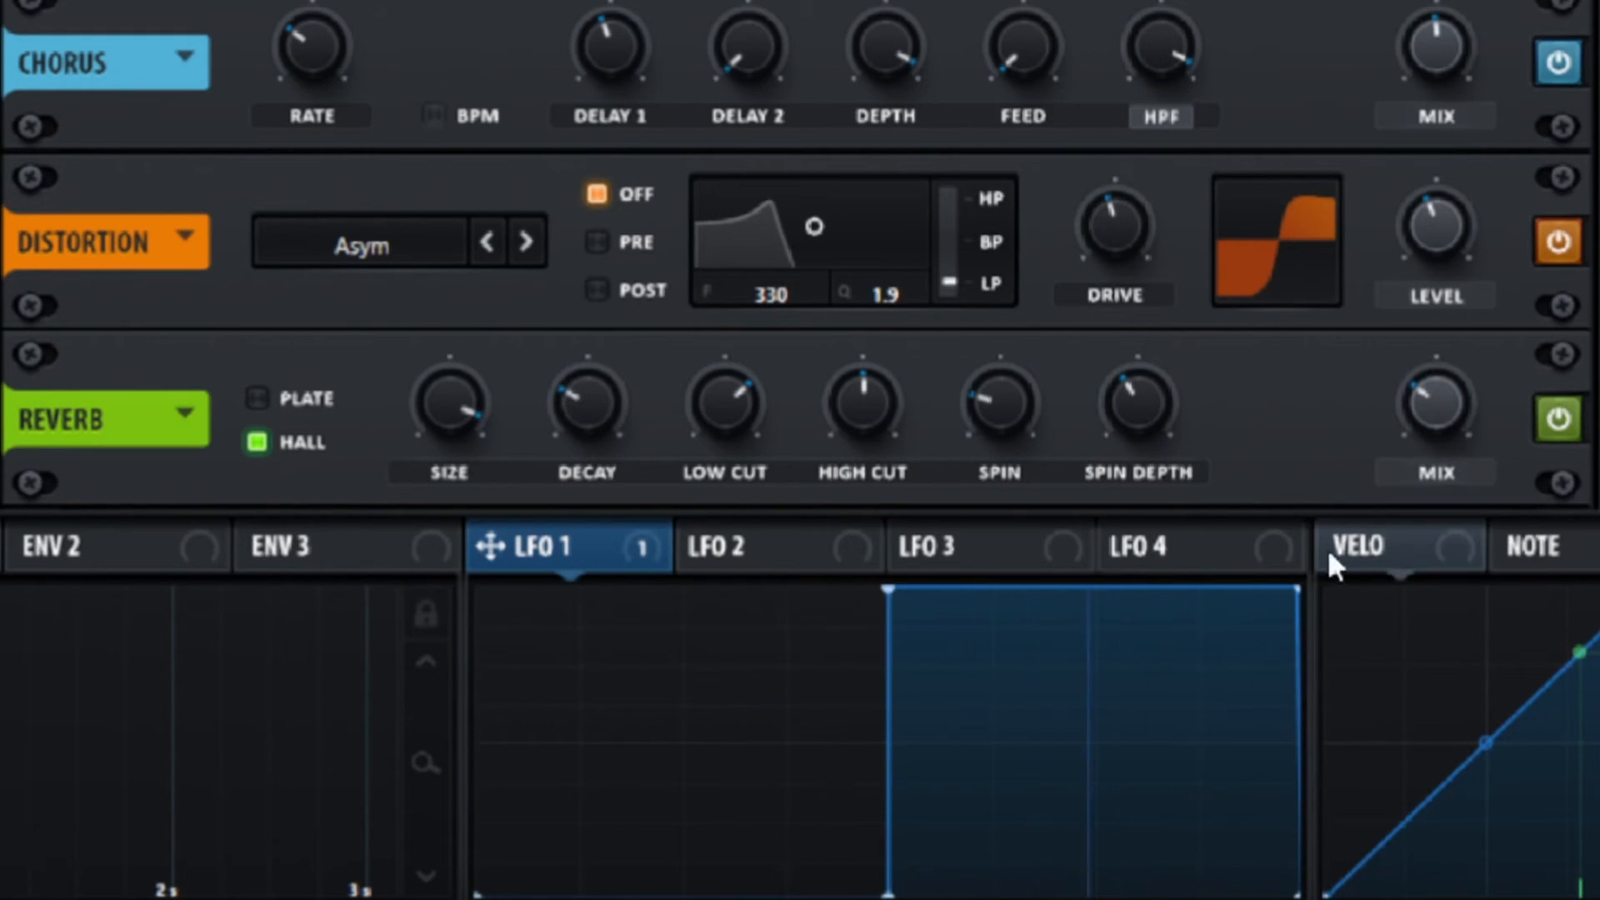
pyautogui.click(1558, 418)
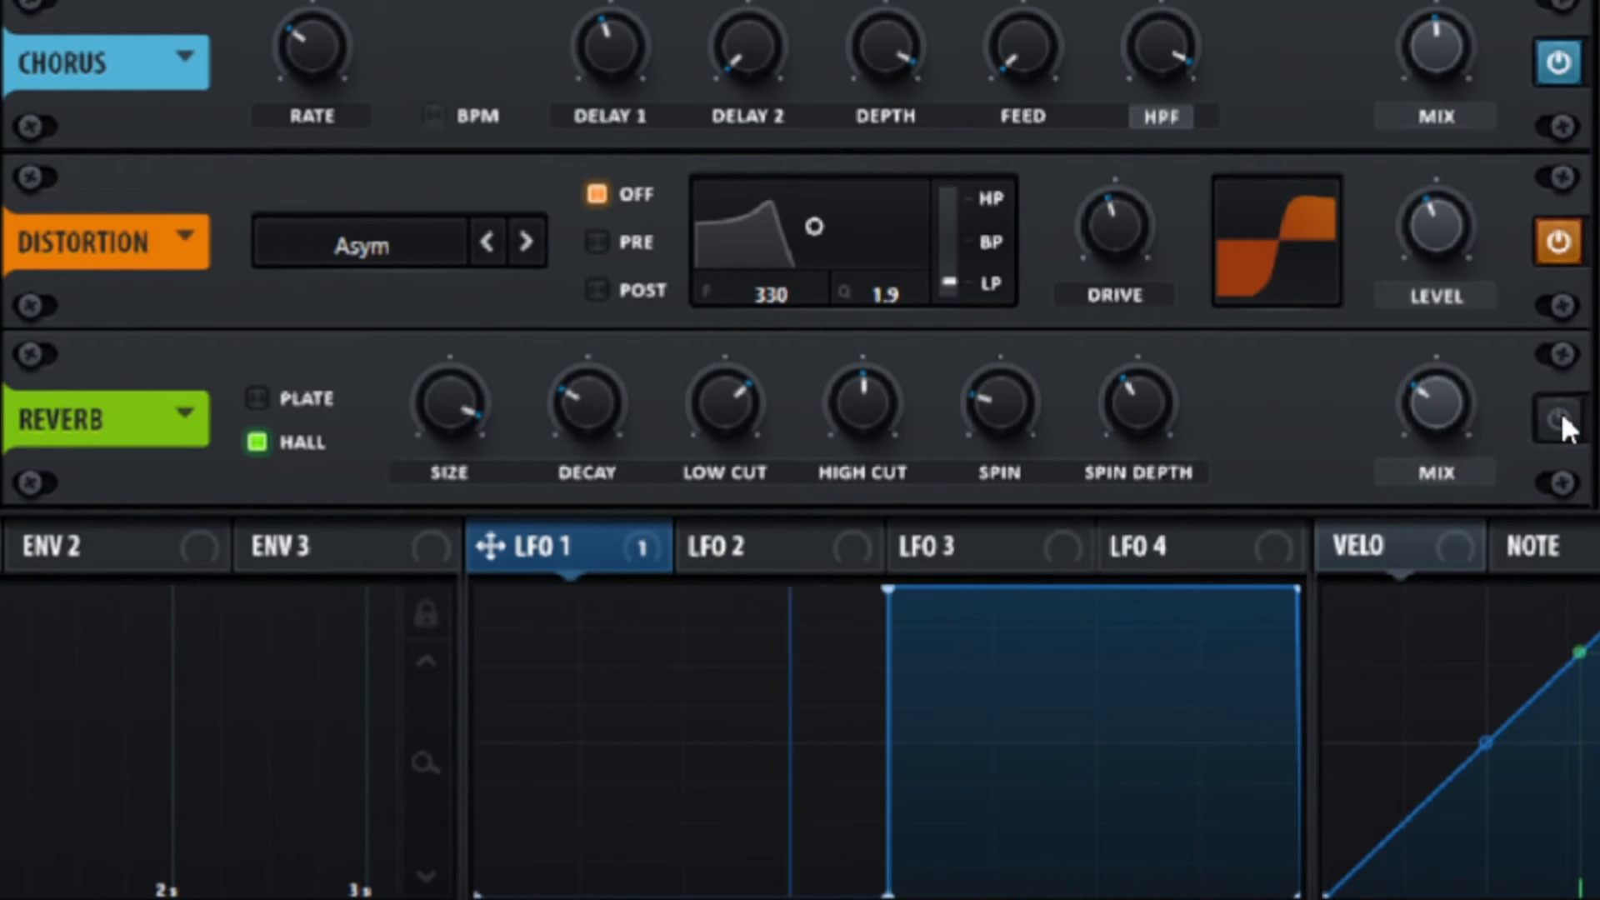
pyautogui.click(1560, 418)
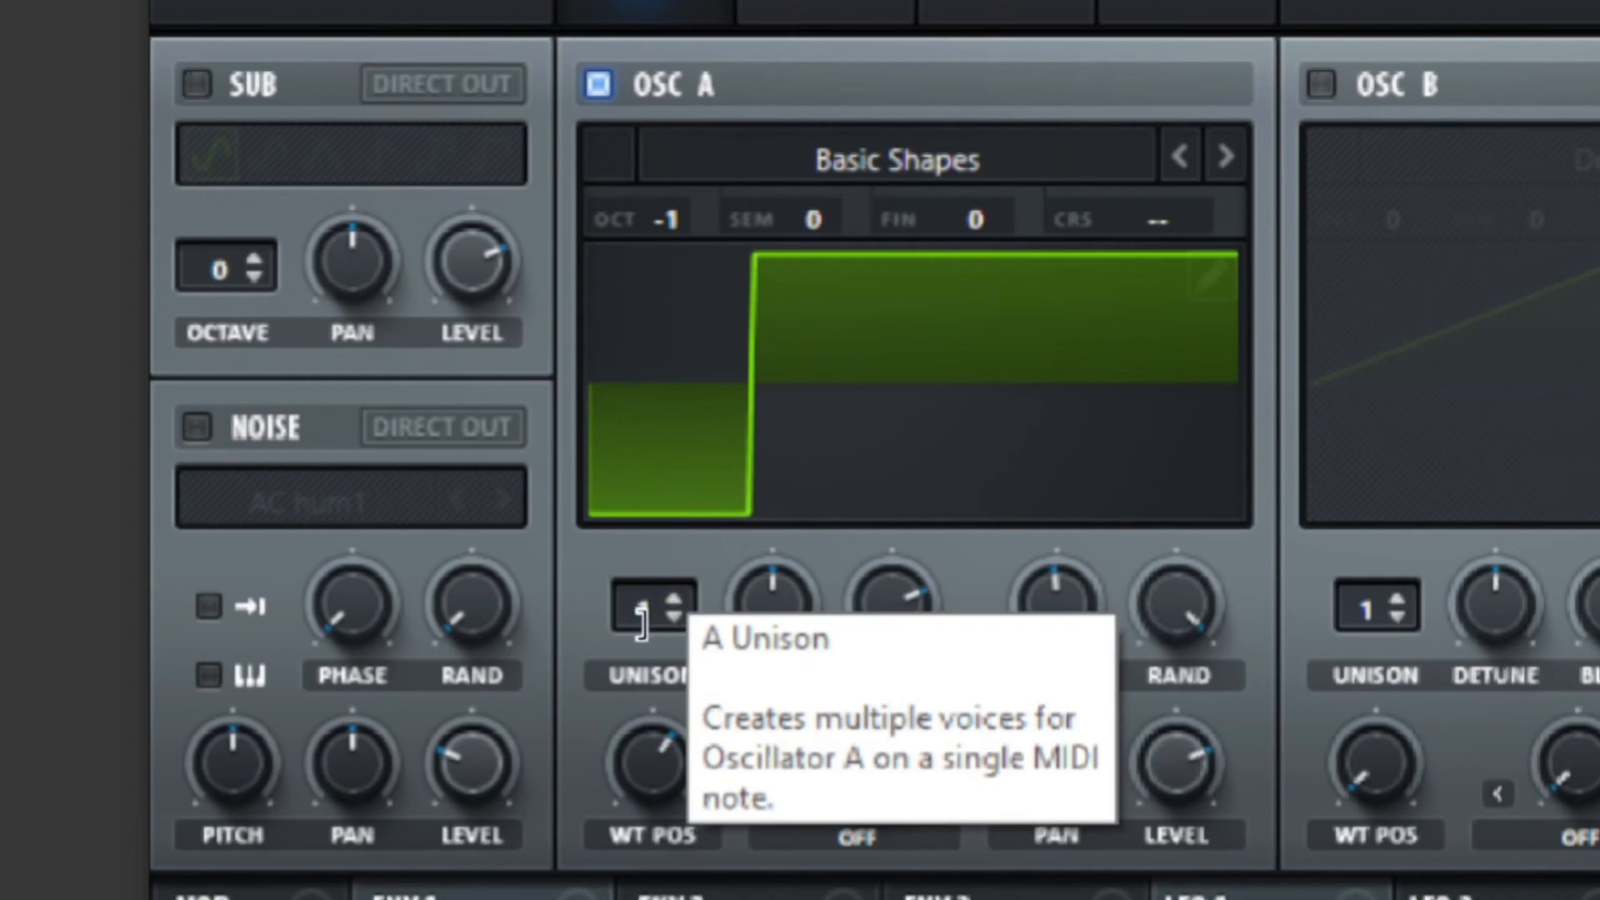
# Set oscillator A to 5 unison voices and set its detune slightly below the midpoint
pyautogui.moveTo(637, 608); pyautogui.dragTo(627, 427)
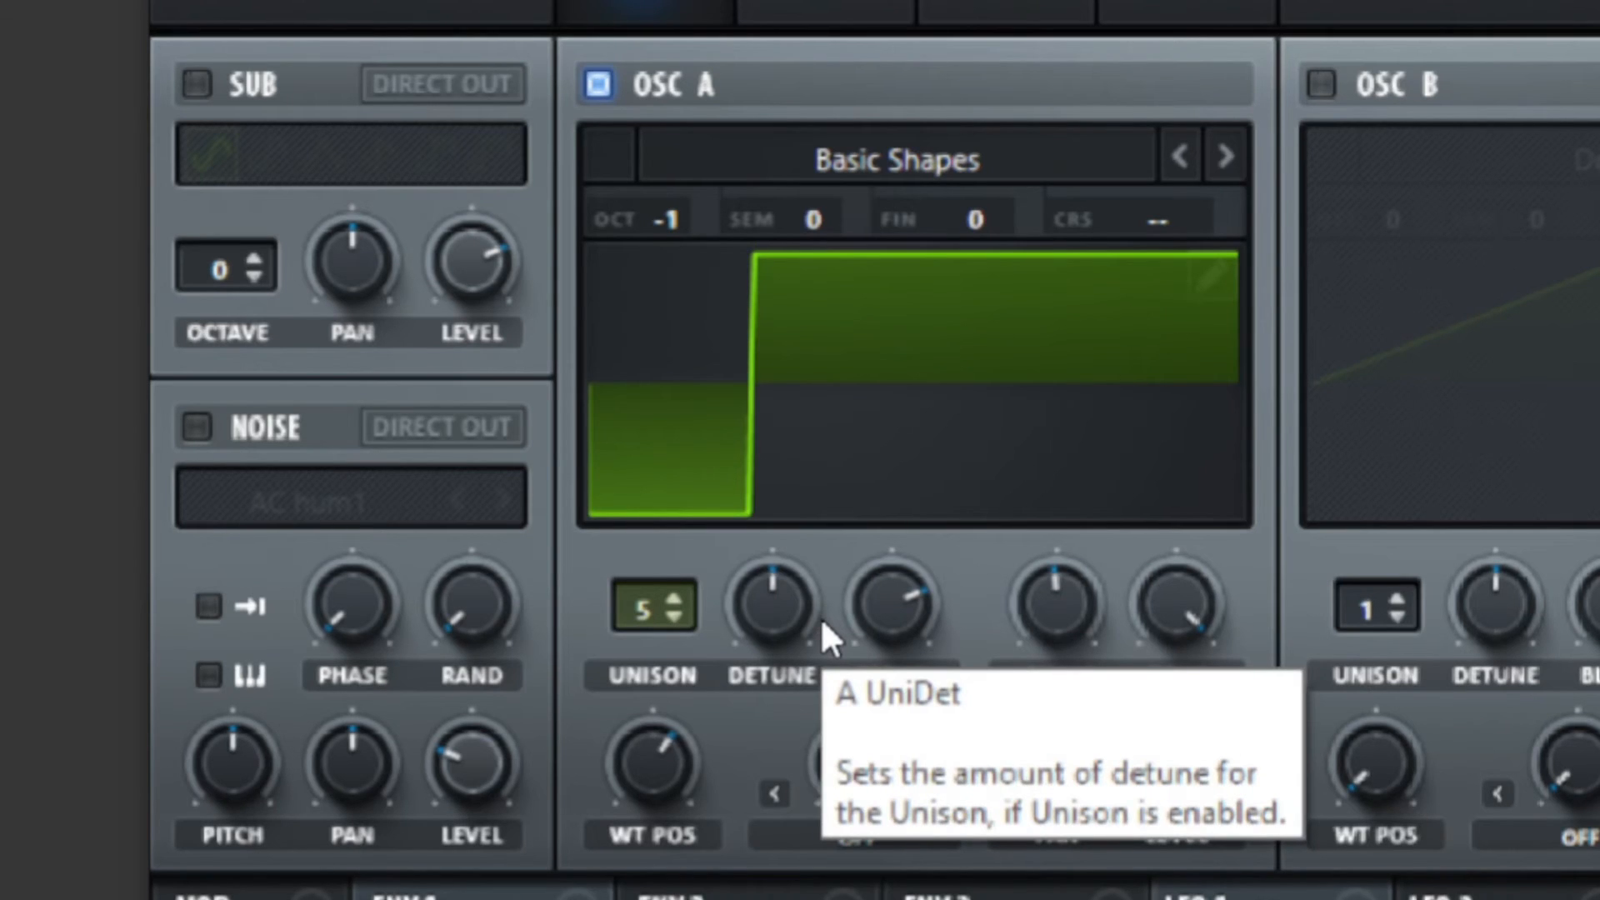
pyautogui.moveTo(766, 604); pyautogui.dragTo(604, 464)
pyautogui.click(890, 605)
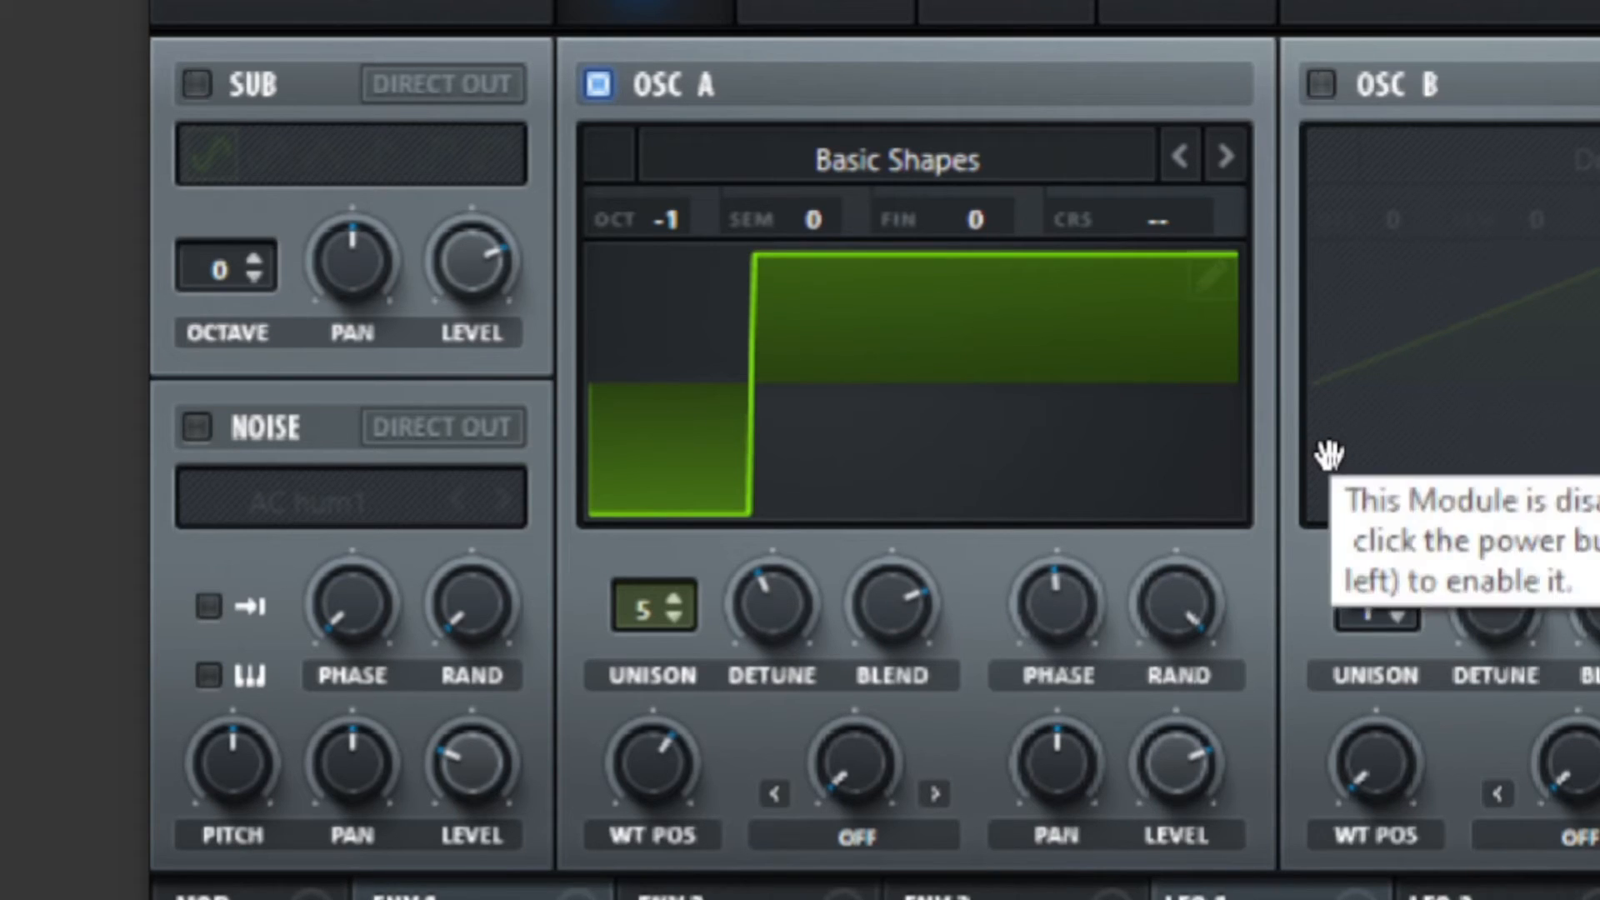
# Try a lower random phase amount on oscillator A and return it to maximum
pyautogui.click(1183, 621)
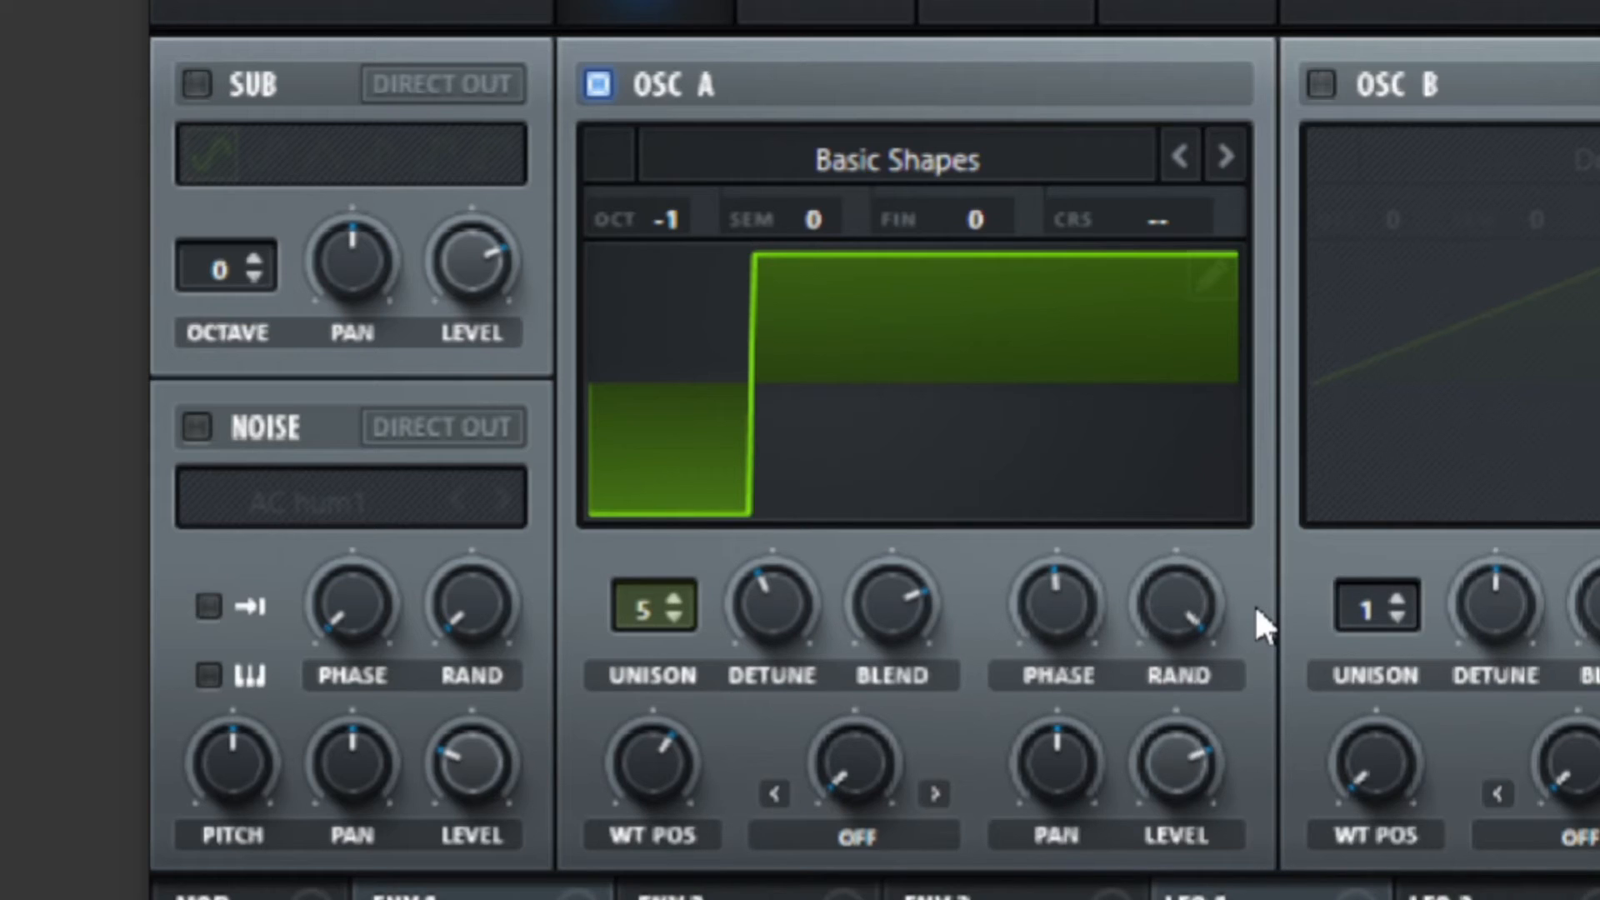
pyautogui.moveTo(1180, 602); pyautogui.dragTo(1150, 795)
pyautogui.moveTo(1171, 613); pyautogui.dragTo(1439, 63)
# Choose a warp mode for oscillator A and raise its warp amount
pyautogui.click(832, 794)
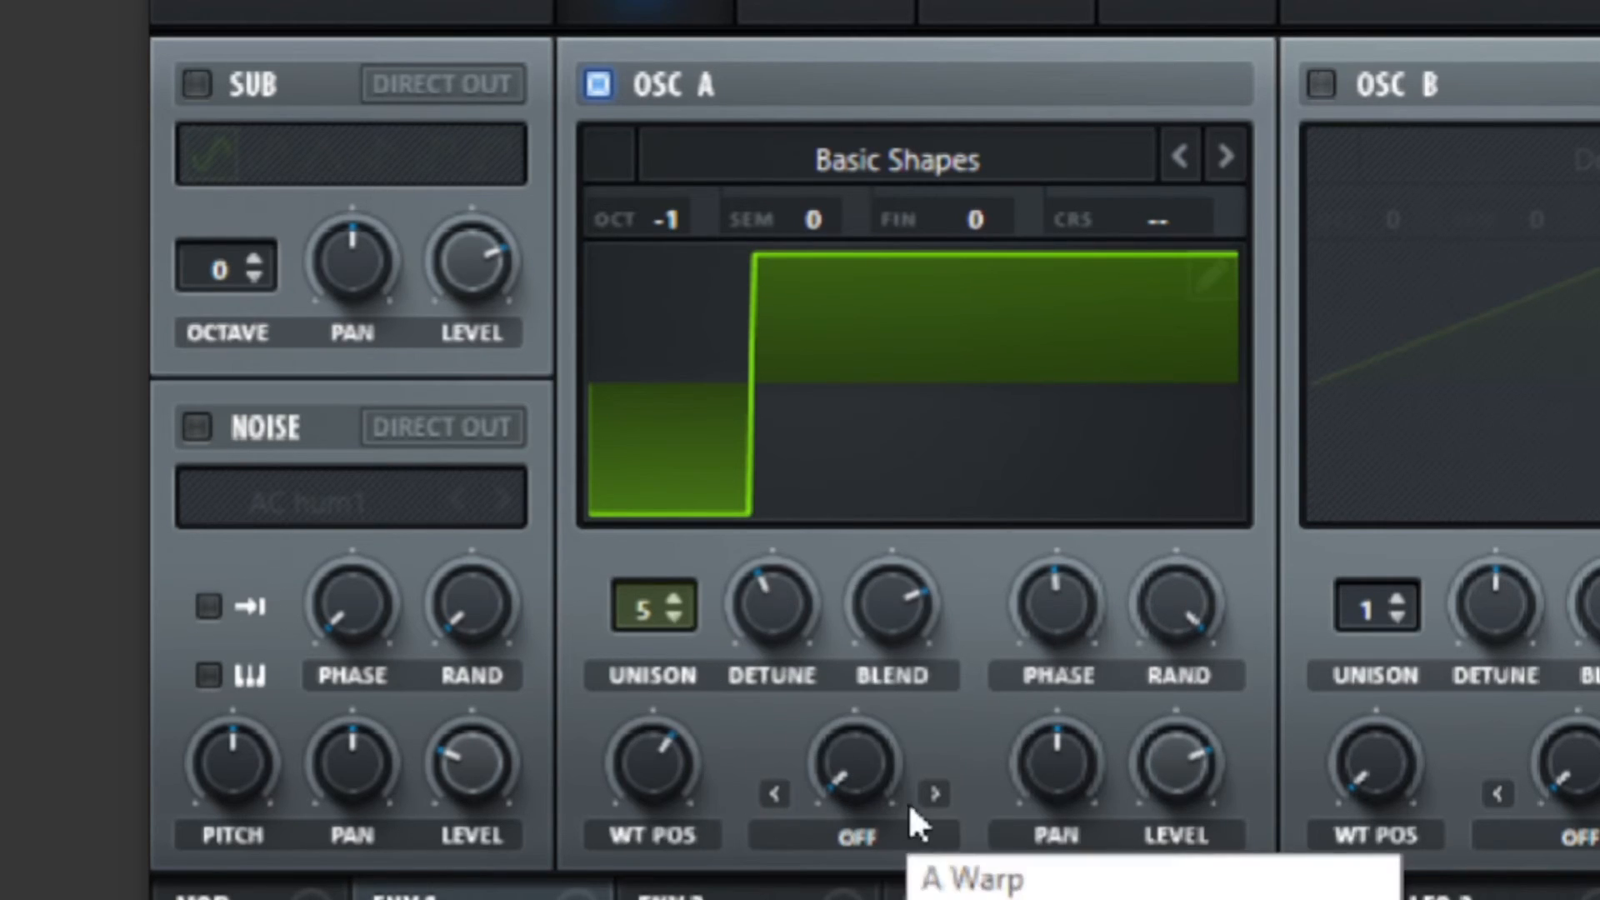
pyautogui.click(940, 797)
pyautogui.moveTo(856, 773)
pyautogui.moveTo(860, 746); pyautogui.dragTo(766, 383)
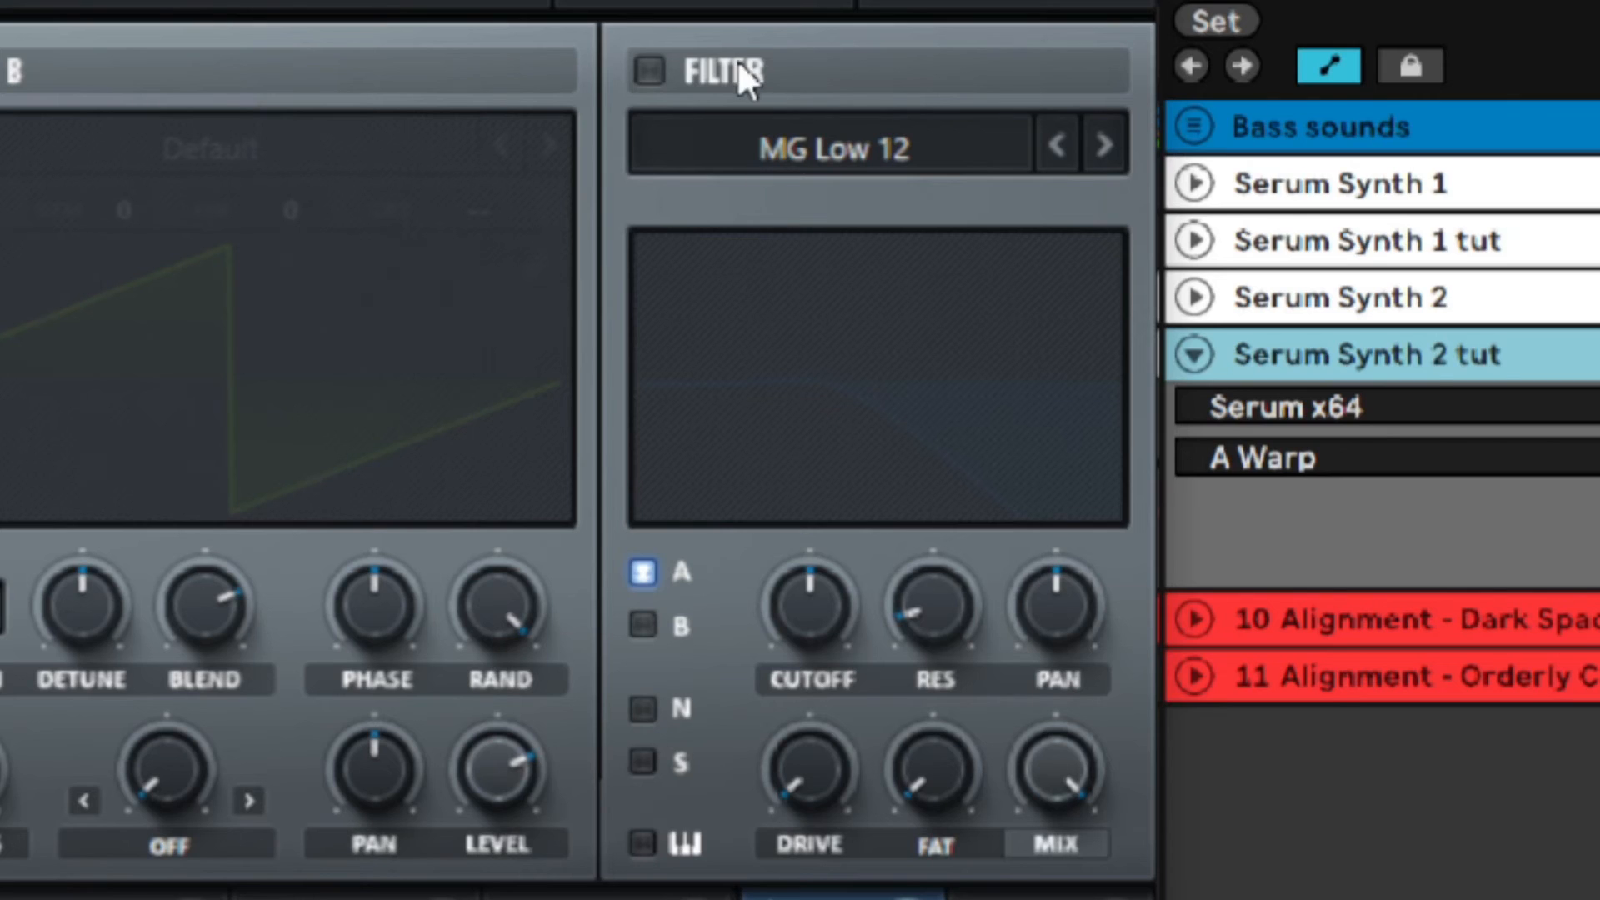
# Enable the filter and set its type to Bandreject
pyautogui.click(646, 67)
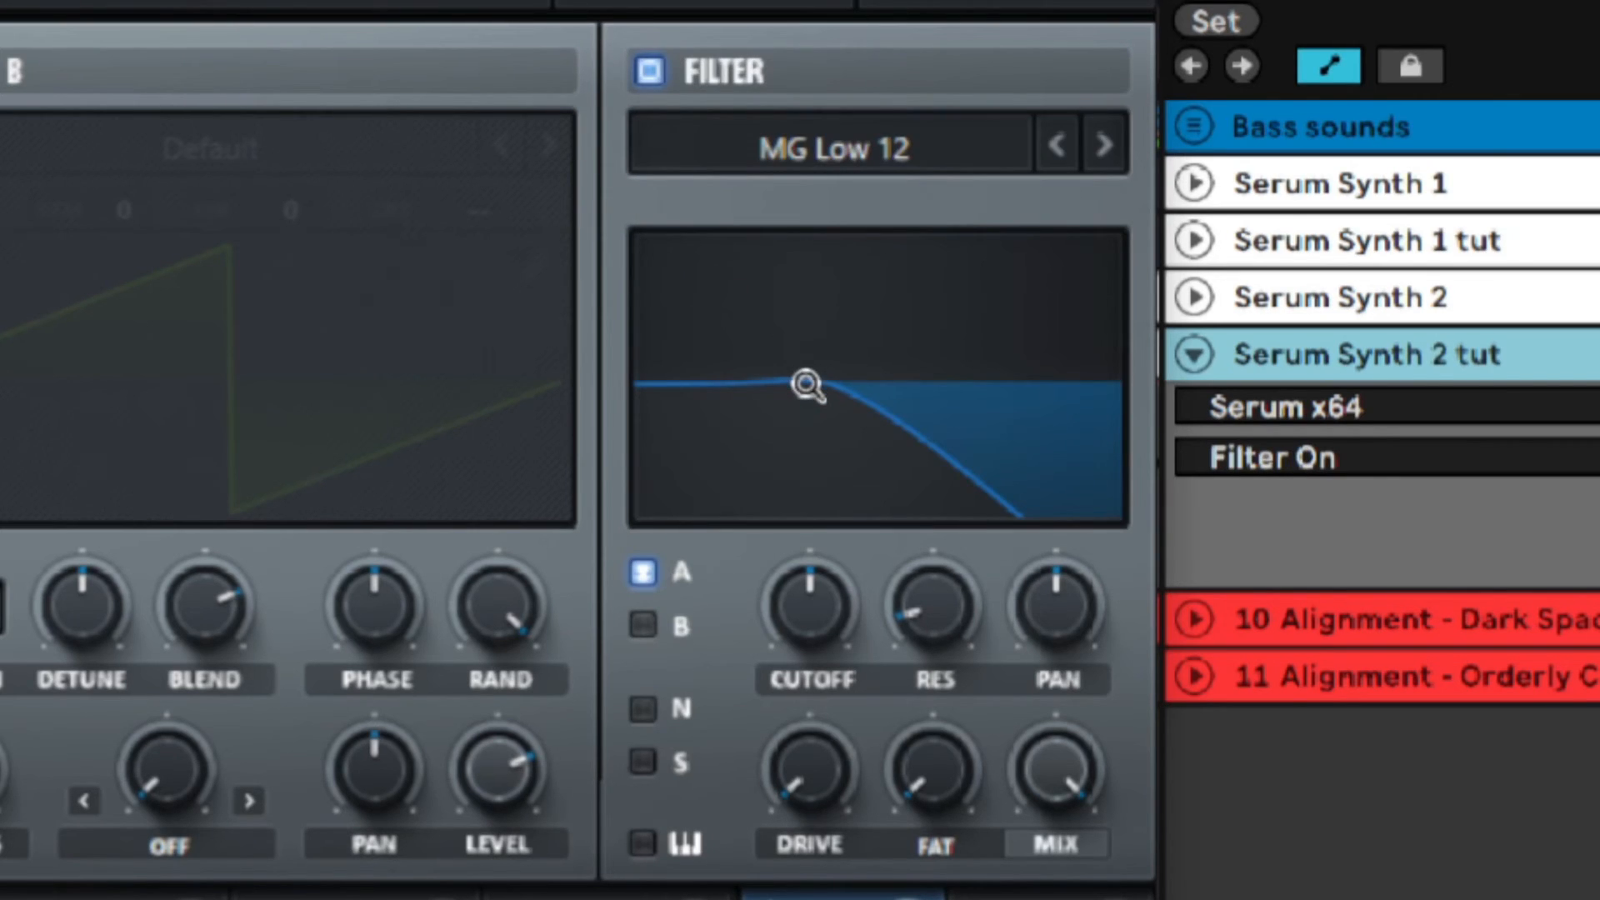
pyautogui.click(775, 148)
pyautogui.moveTo(802, 397)
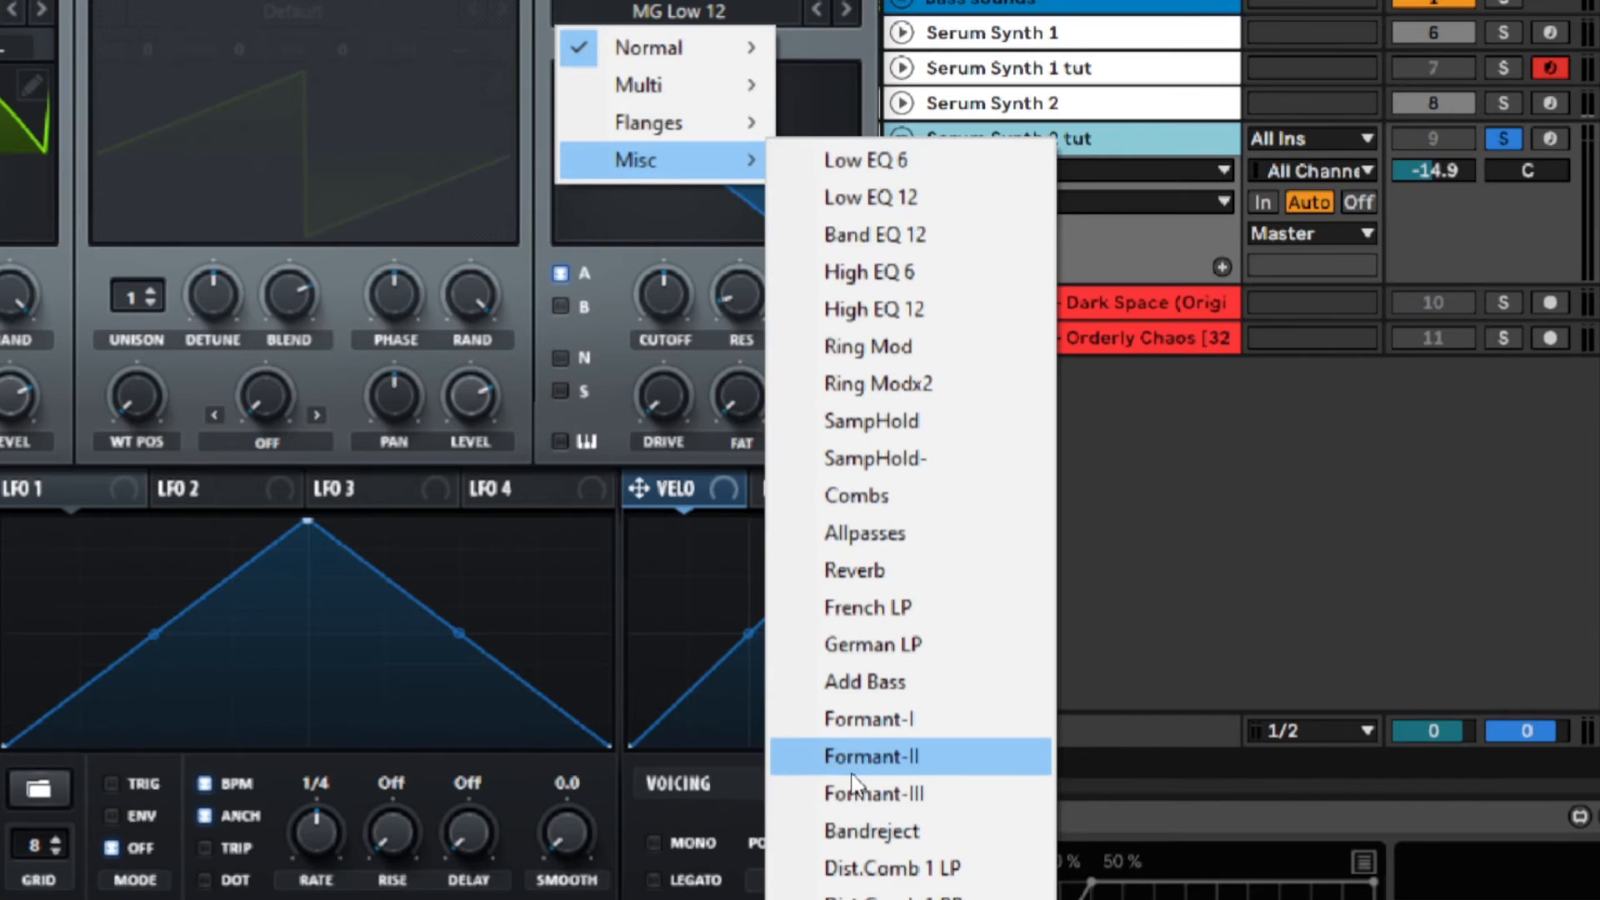
pyautogui.click(833, 831)
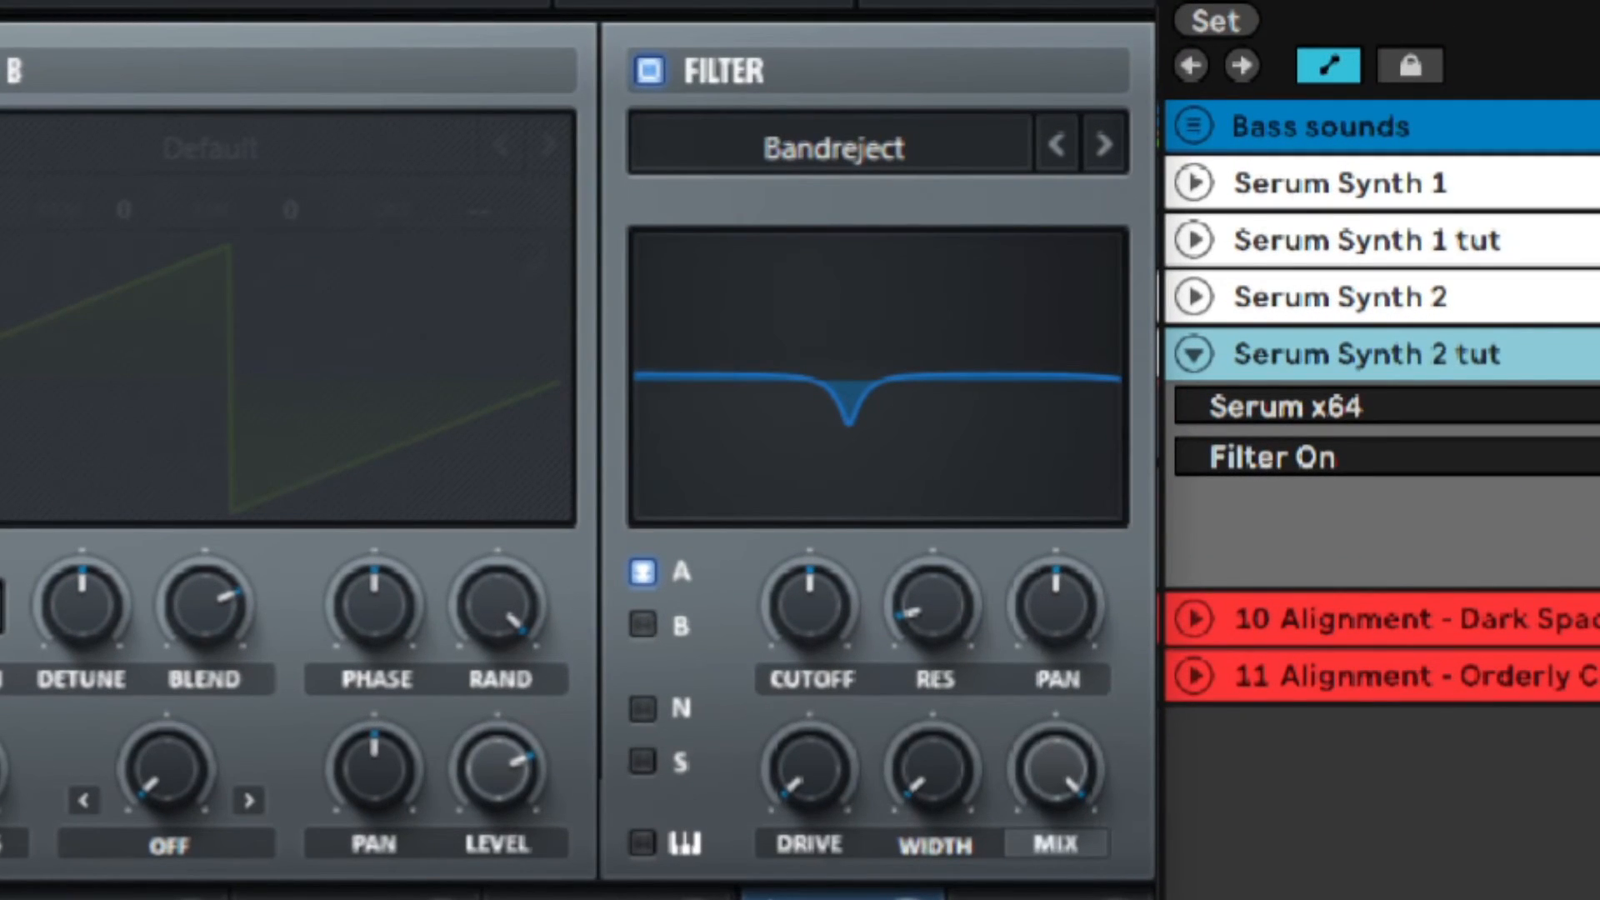
pyautogui.click(892, 360)
# Shape the Bandreject filter with a slightly raised width, resonance just below the midpoint and cutoff just above the midpoint
pyautogui.moveTo(946, 796); pyautogui.dragTo(822, 582)
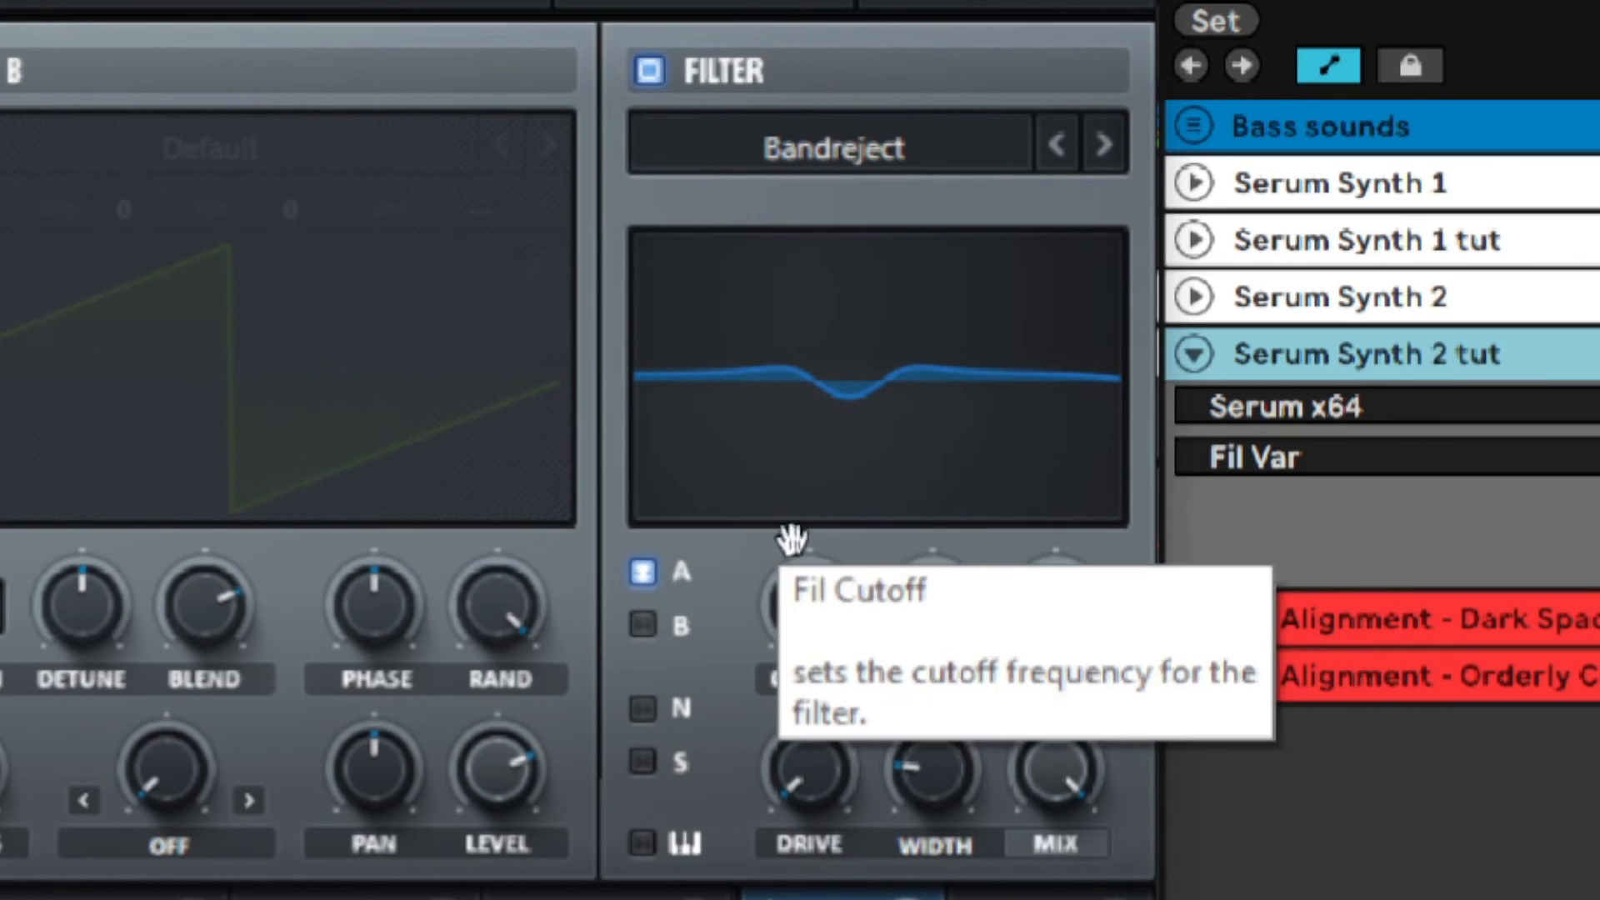
pyautogui.moveTo(938, 600); pyautogui.dragTo(904, 342)
pyautogui.moveTo(899, 408); pyautogui.dragTo(867, 504)
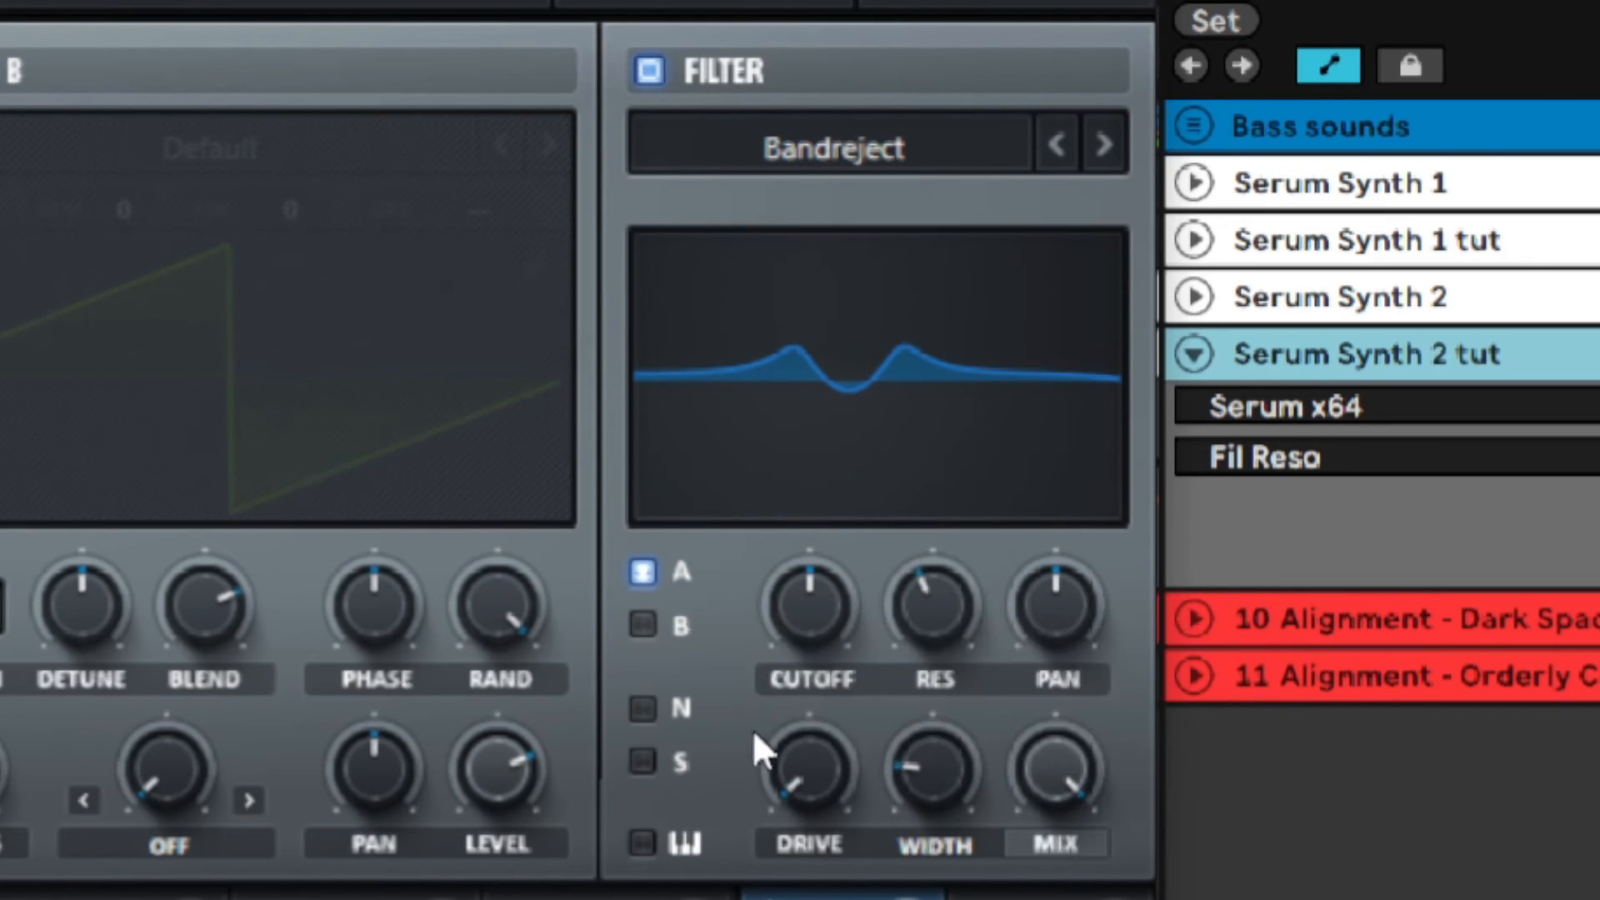
pyautogui.moveTo(800, 615); pyautogui.dragTo(696, 479)
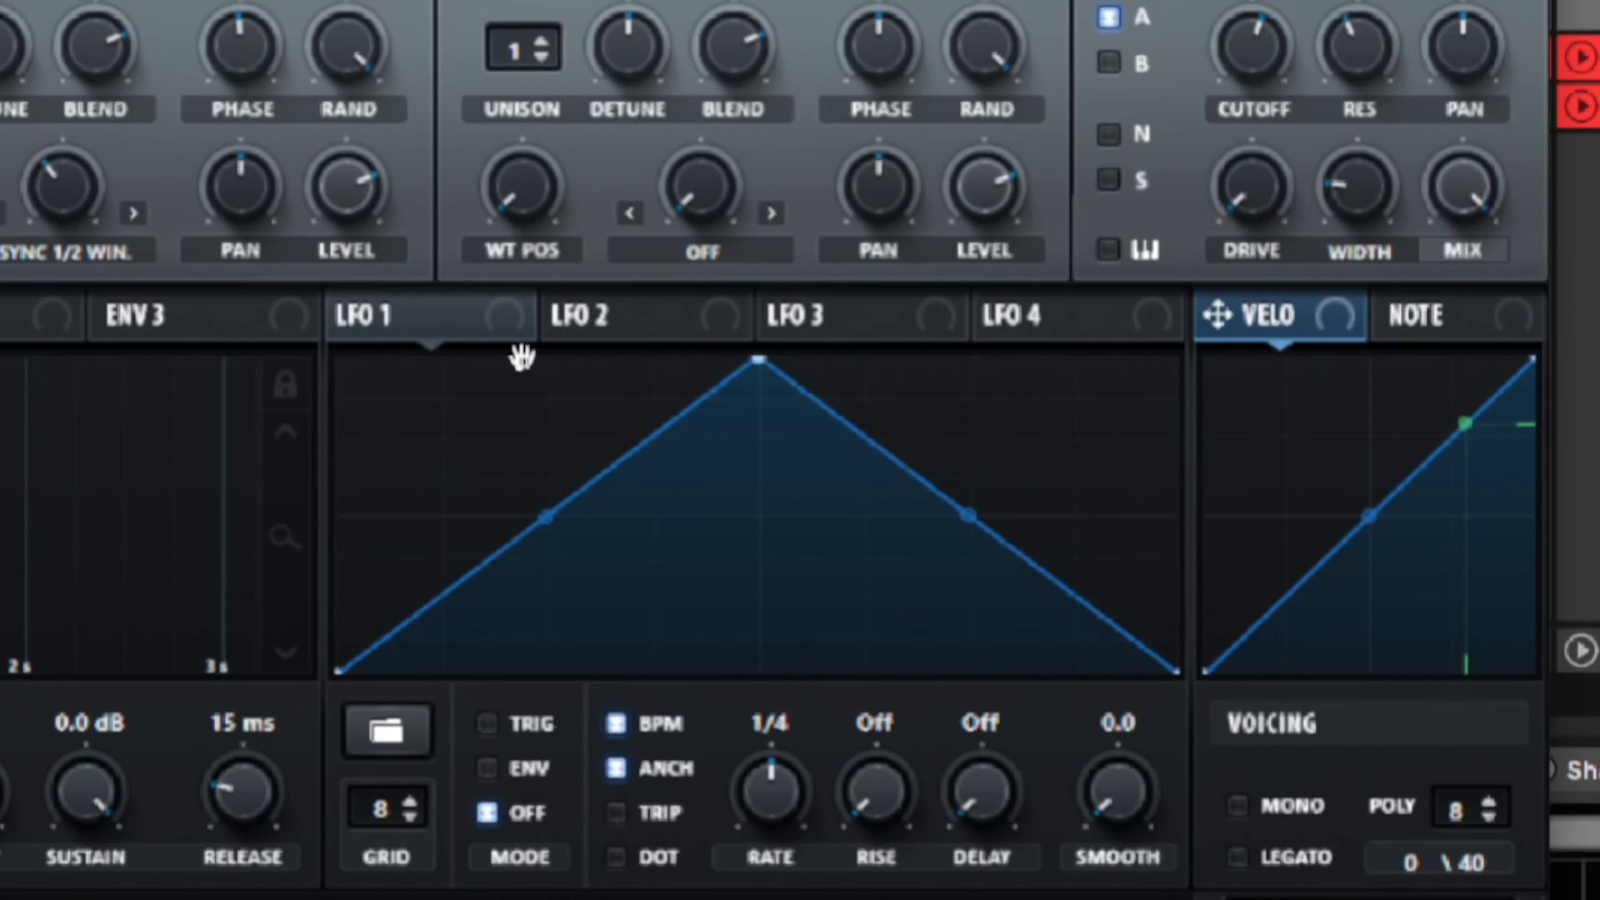
# Assign LFO 2 to the filter cutoff and set the LFO's rate to 4 bar
pyautogui.click(602, 315)
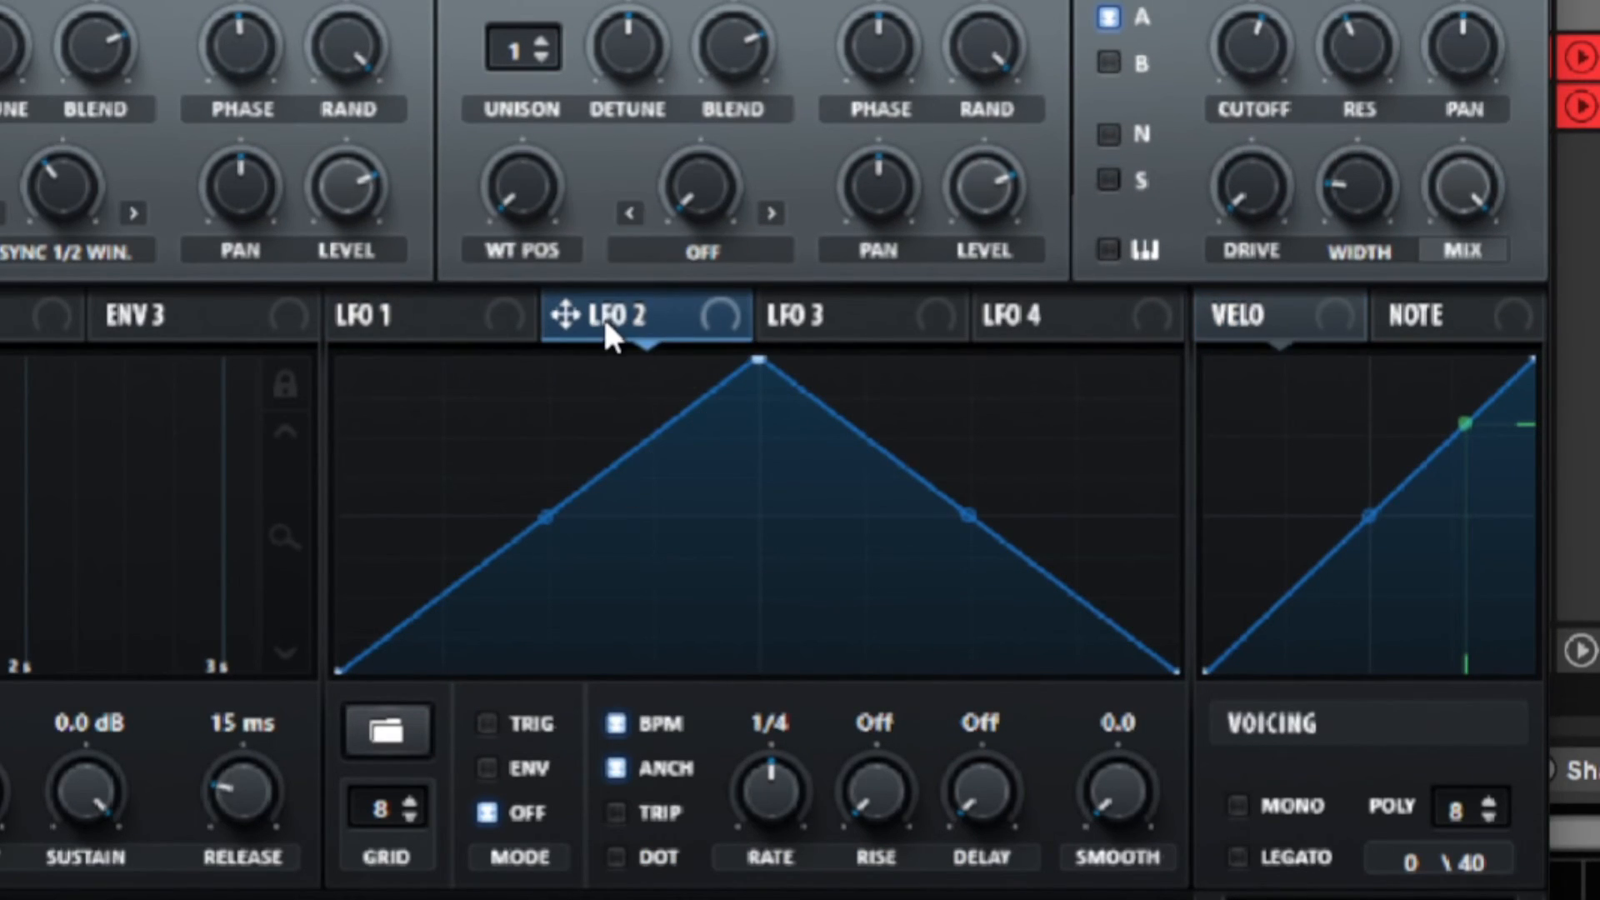
pyautogui.moveTo(1169, 105); pyautogui.dragTo(1263, 33)
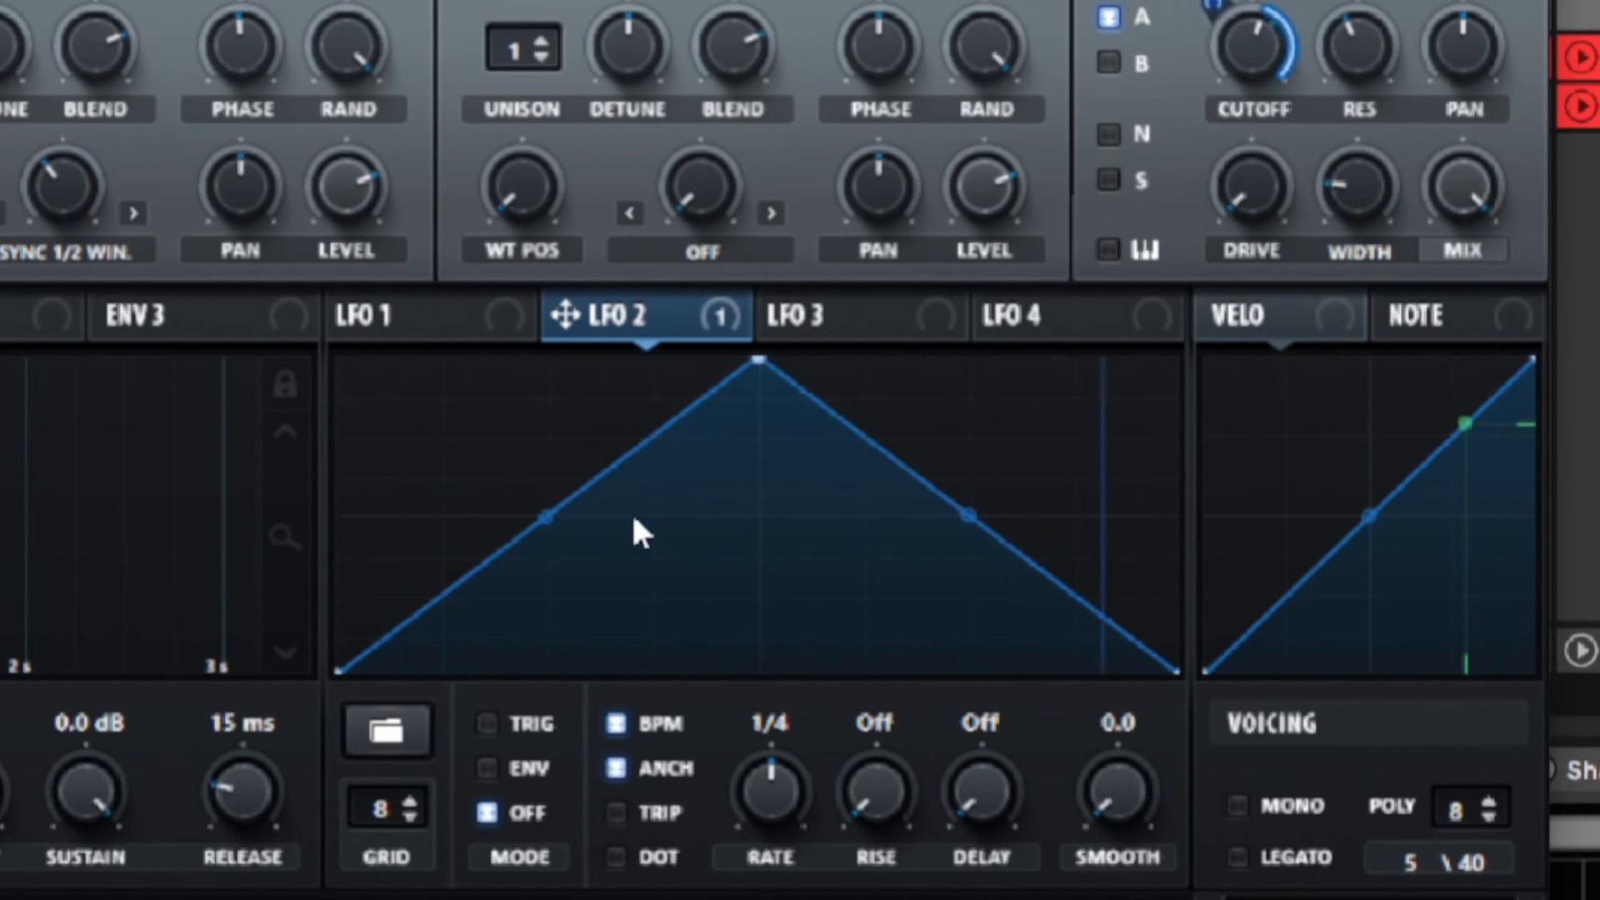
pyautogui.scroll(-2, 769, 808)
pyautogui.scroll(-1, 767, 805)
pyautogui.scroll(-1, 767, 809)
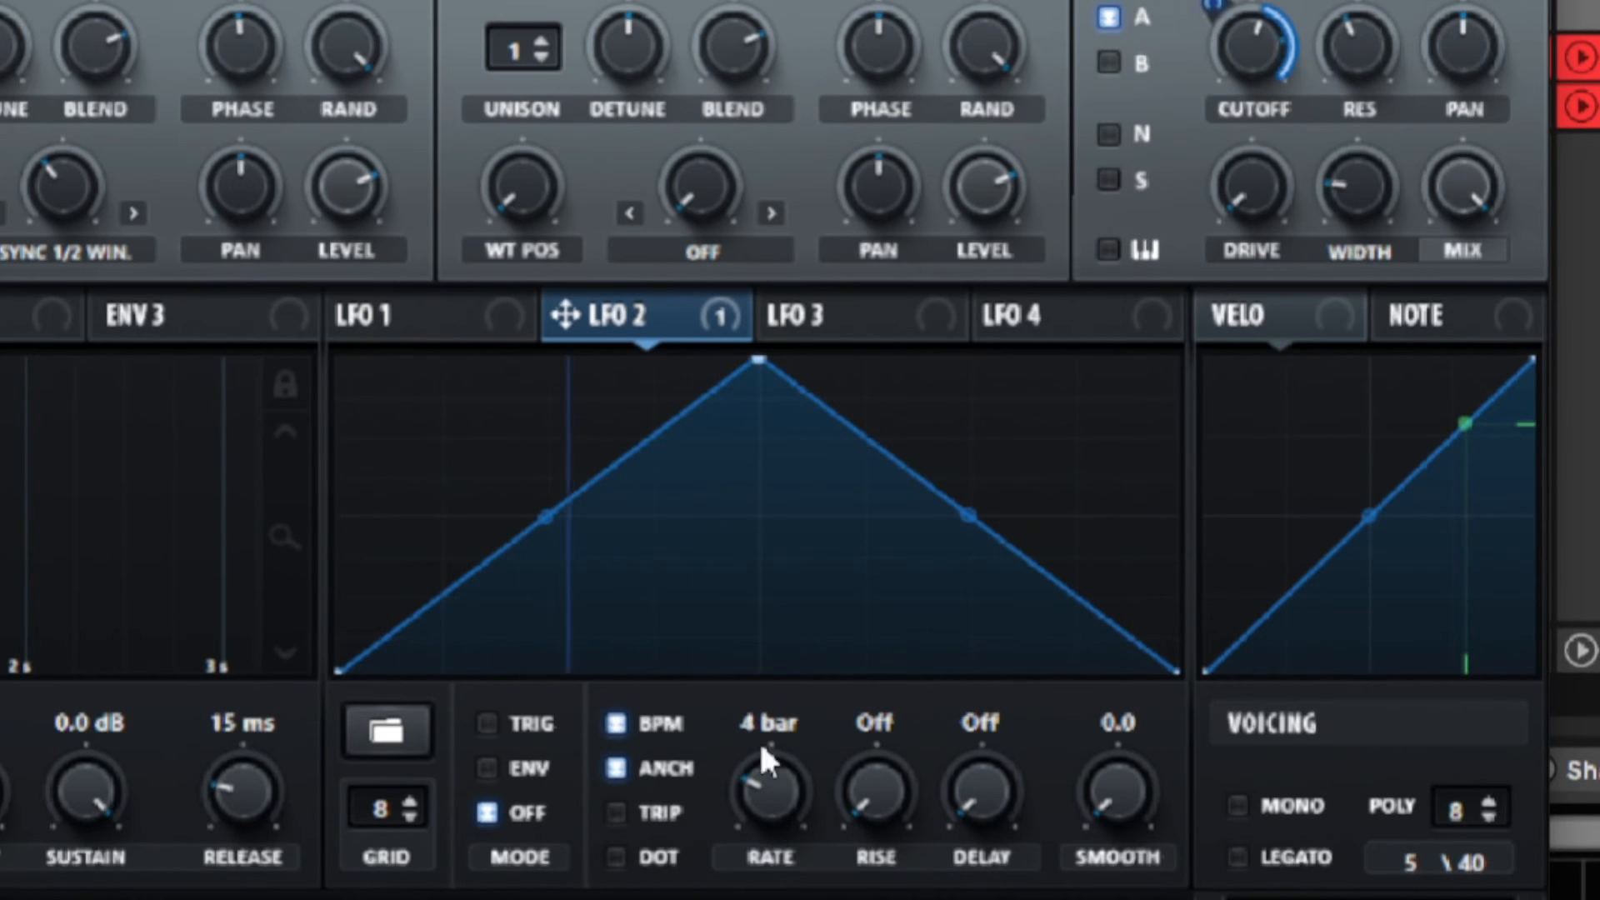
# Add a point on each slope of the LFO 2 triangle and raise both slightly above the midline to round the curve
pyautogui.doubleClick(624, 503)
pyautogui.moveTo(624, 500); pyautogui.dragTo(546, 478)
pyautogui.doubleClick(949, 500)
pyautogui.moveTo(950, 500)
pyautogui.mouseDown()
pyautogui.moveTo(948, 464)
pyautogui.moveTo(974, 480)
pyautogui.mouseUp()
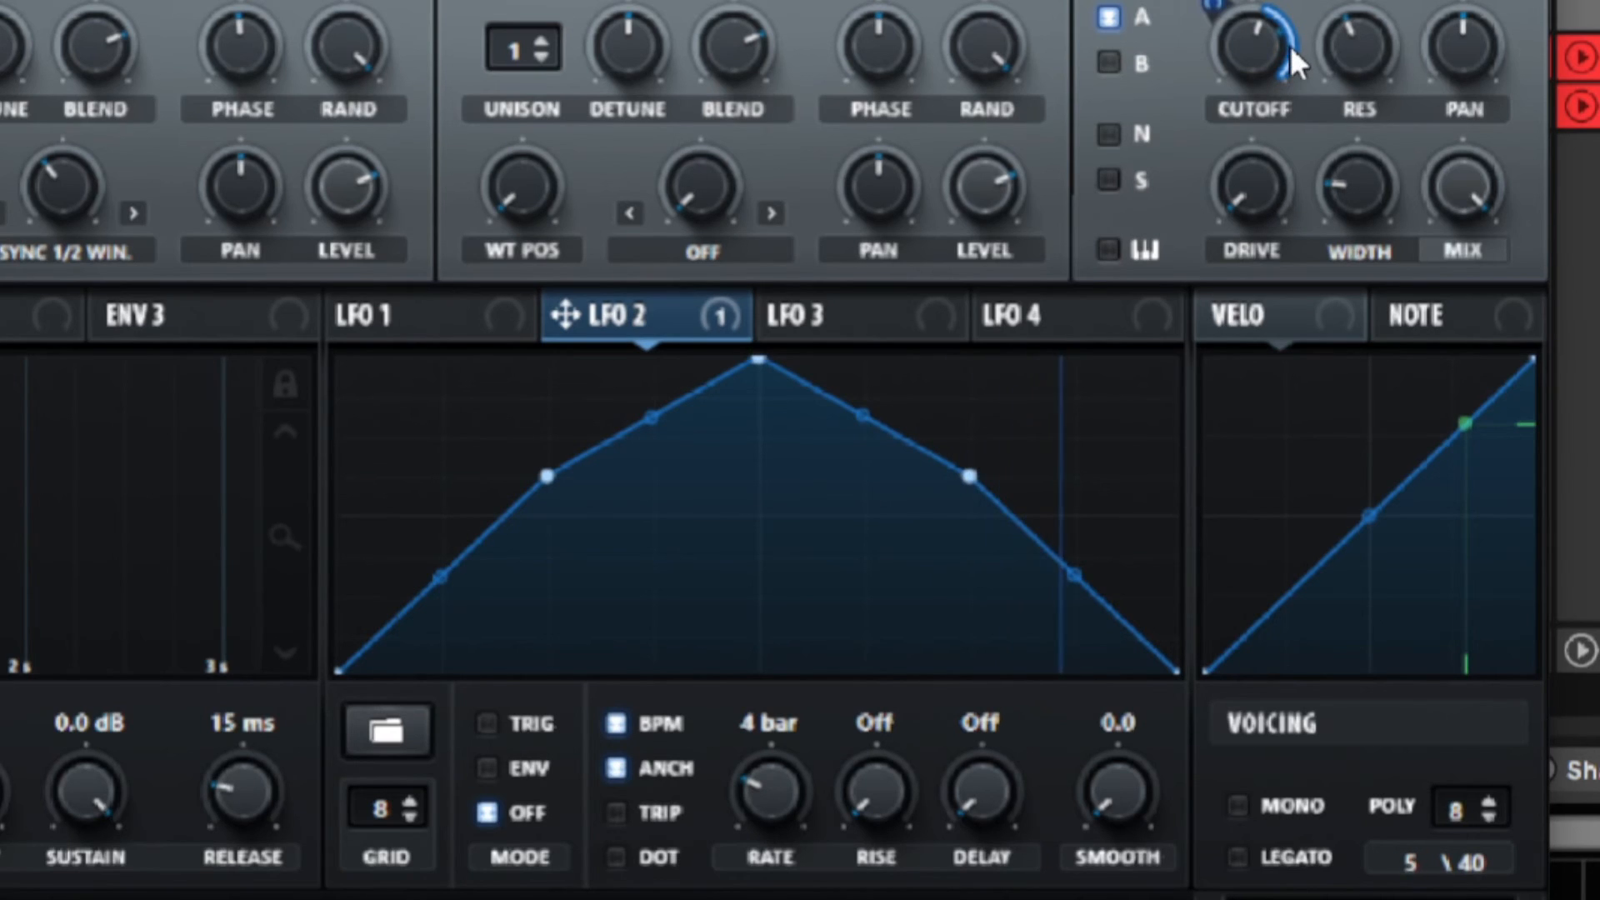
# Fine-tune the filter cutoff and try a different filter pan
pyautogui.moveTo(1252, 49)
pyautogui.moveTo(1254, 55)
pyautogui.mouseDown()
pyautogui.moveTo(1251, 20)
pyautogui.moveTo(1228, 83)
pyautogui.moveTo(1251, 78)
pyautogui.mouseUp()
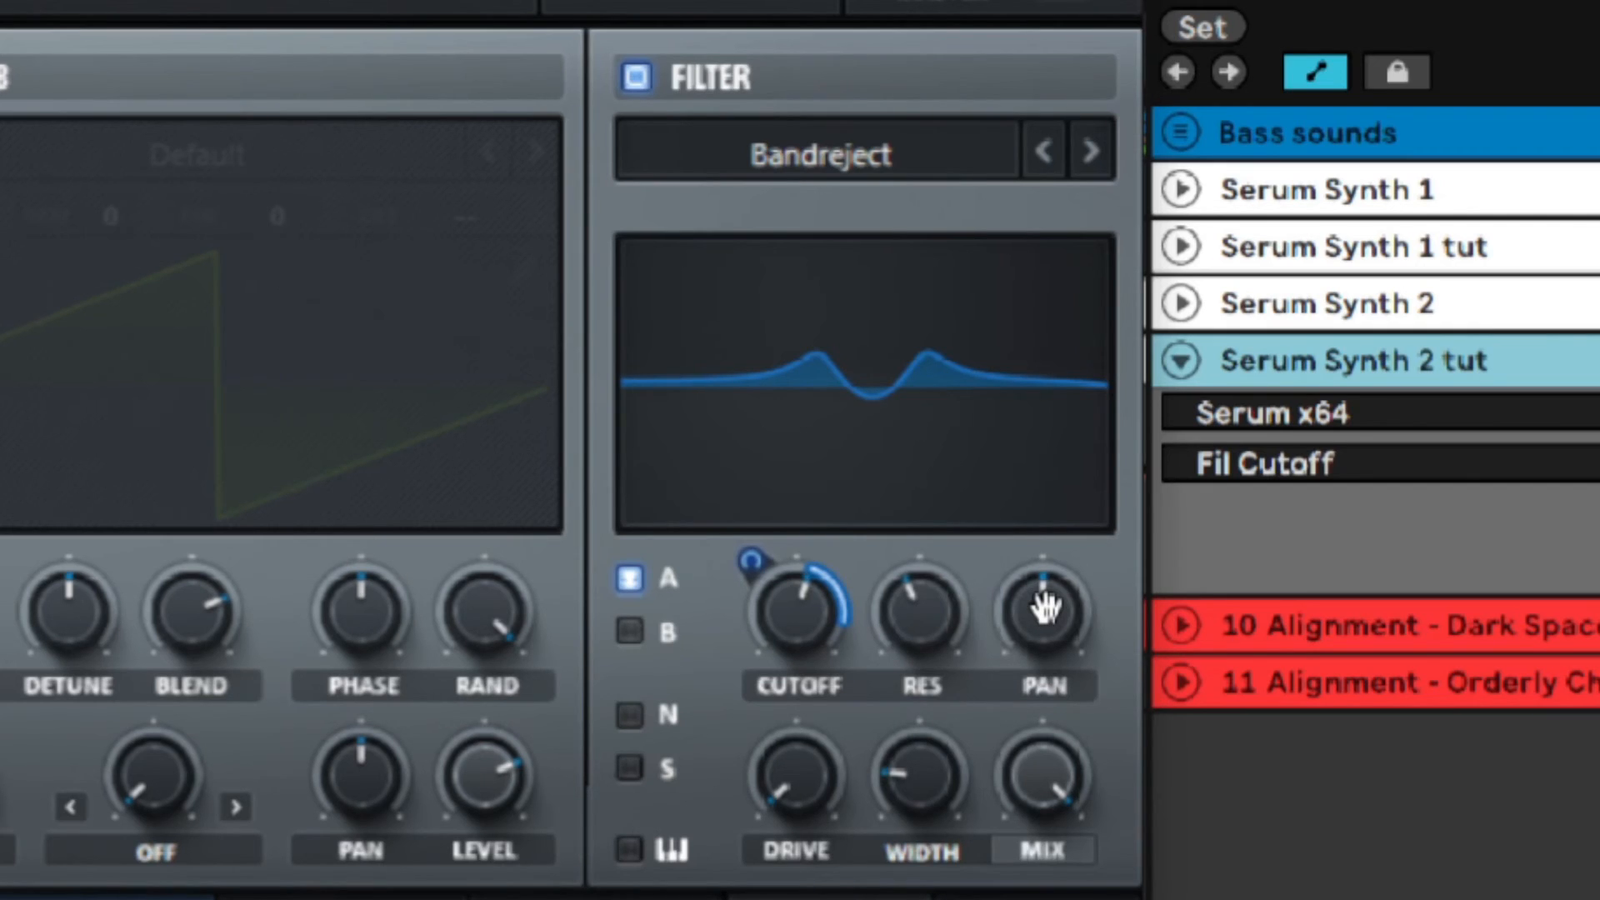
pyautogui.moveTo(1041, 615); pyautogui.dragTo(958, 583)
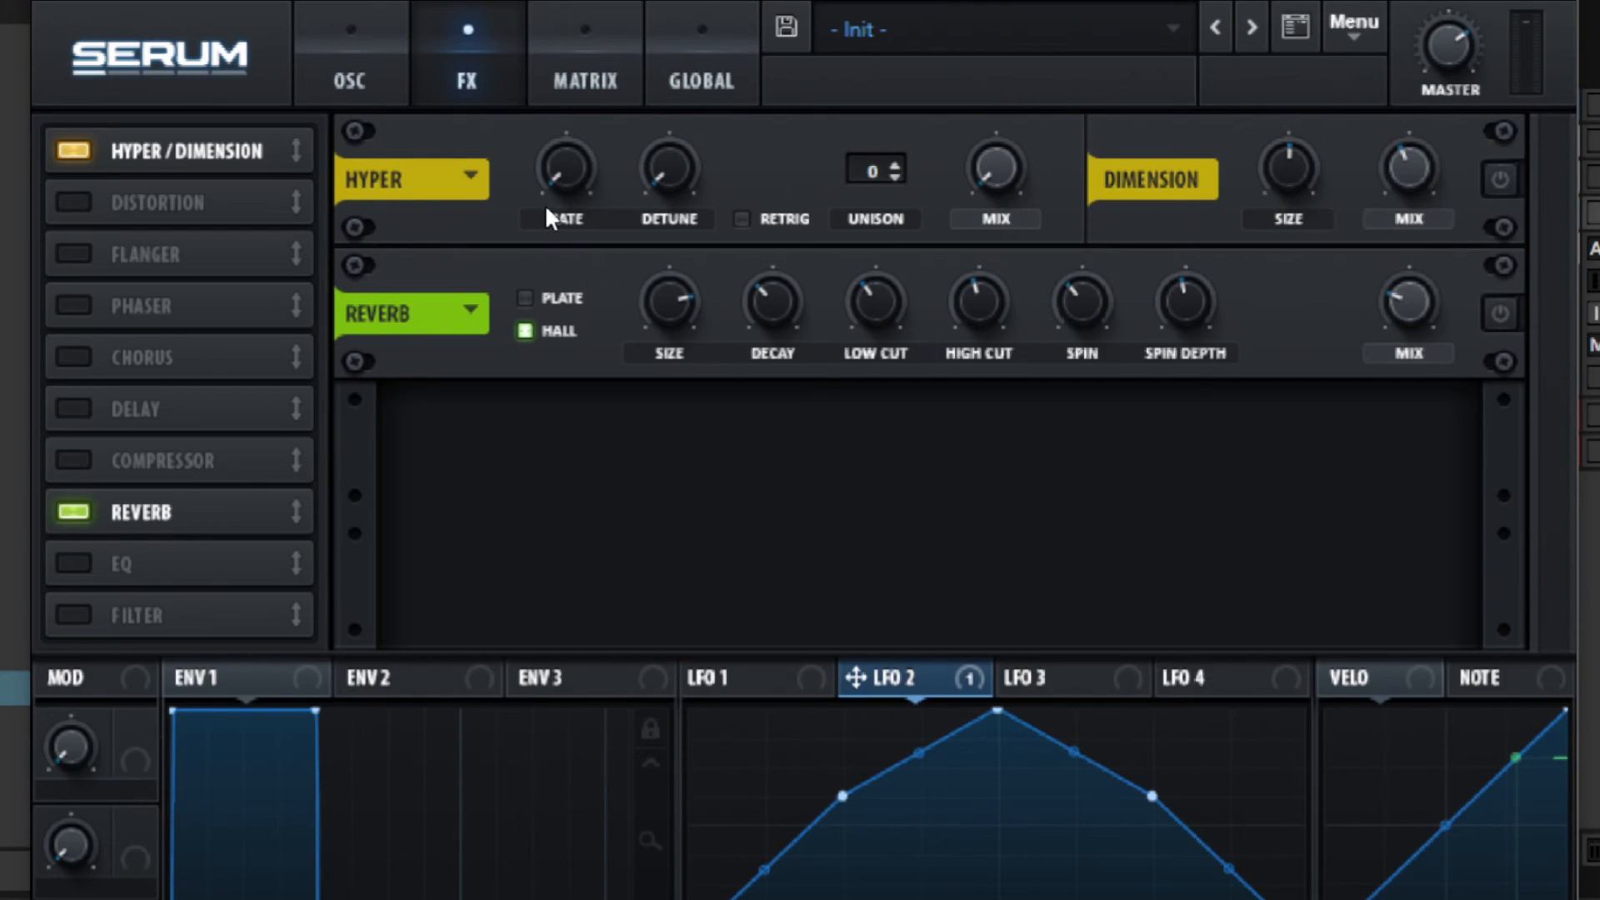
# Activate the bypassed Hyper/Dimension and Reverb modules in the effects rack
pyautogui.click(454, 75)
pyautogui.click(775, 284)
pyautogui.click(1492, 177)
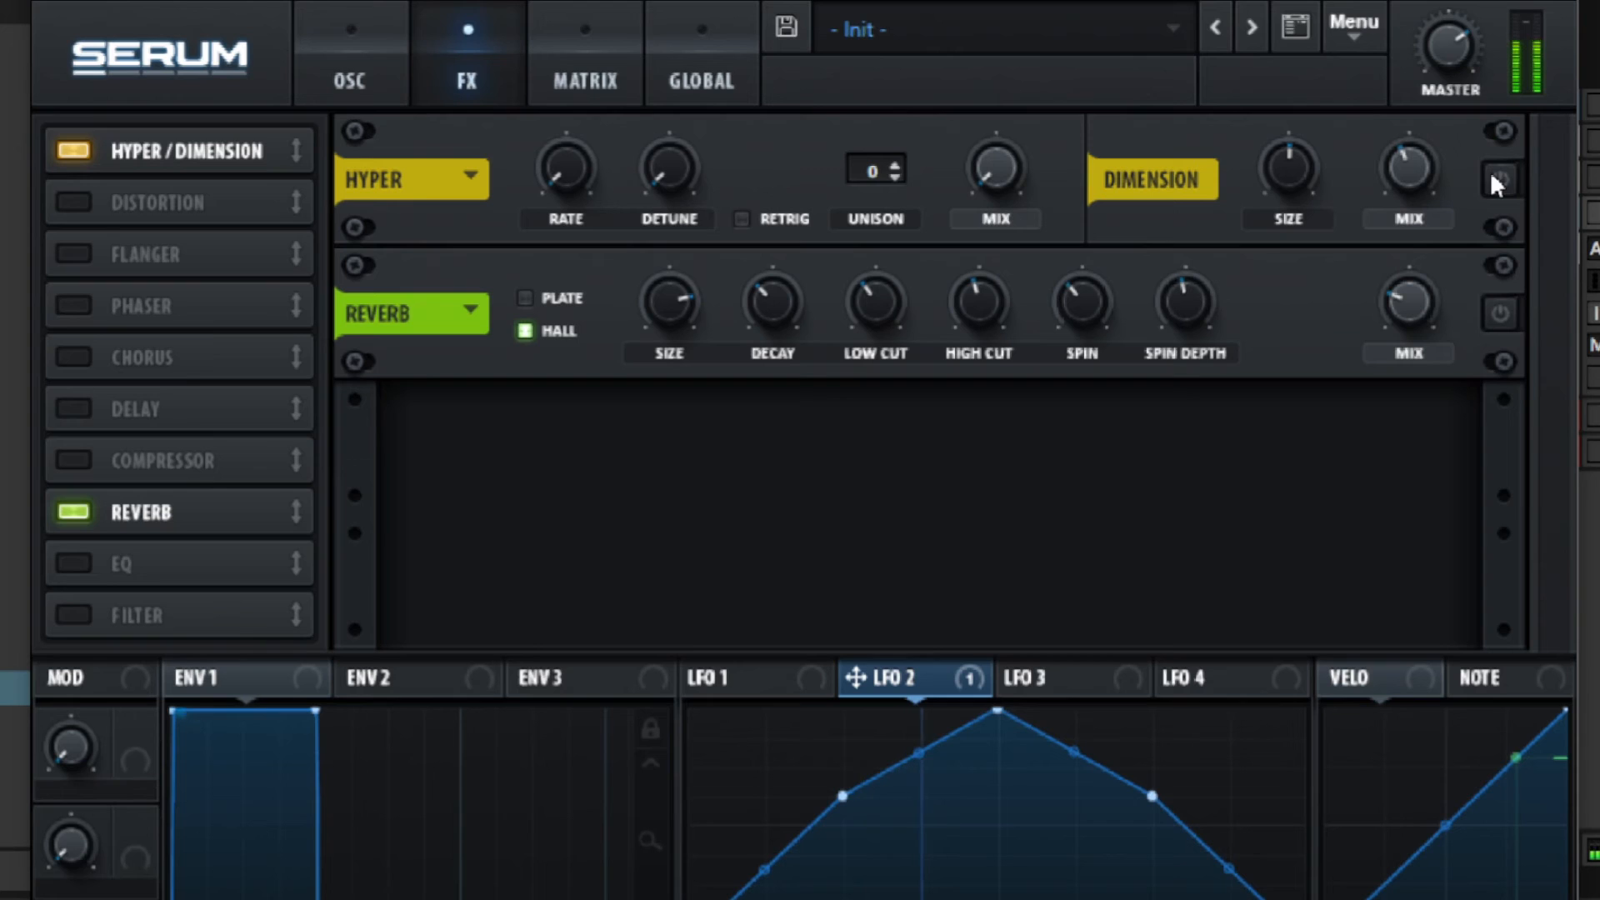
pyautogui.click(1493, 180)
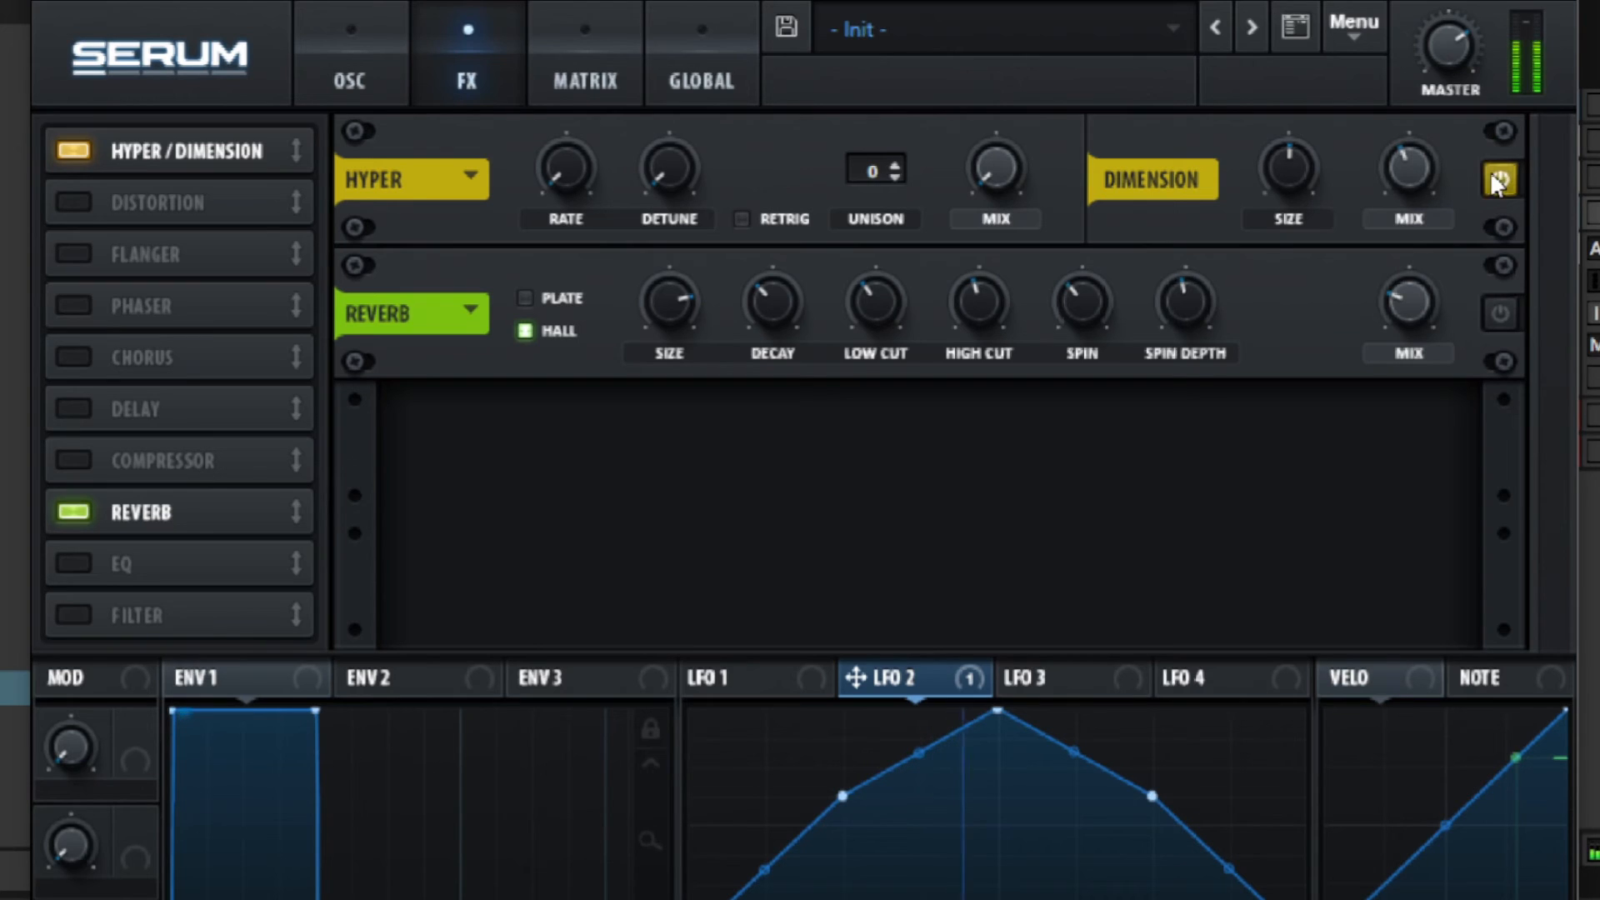
pyautogui.click(1502, 312)
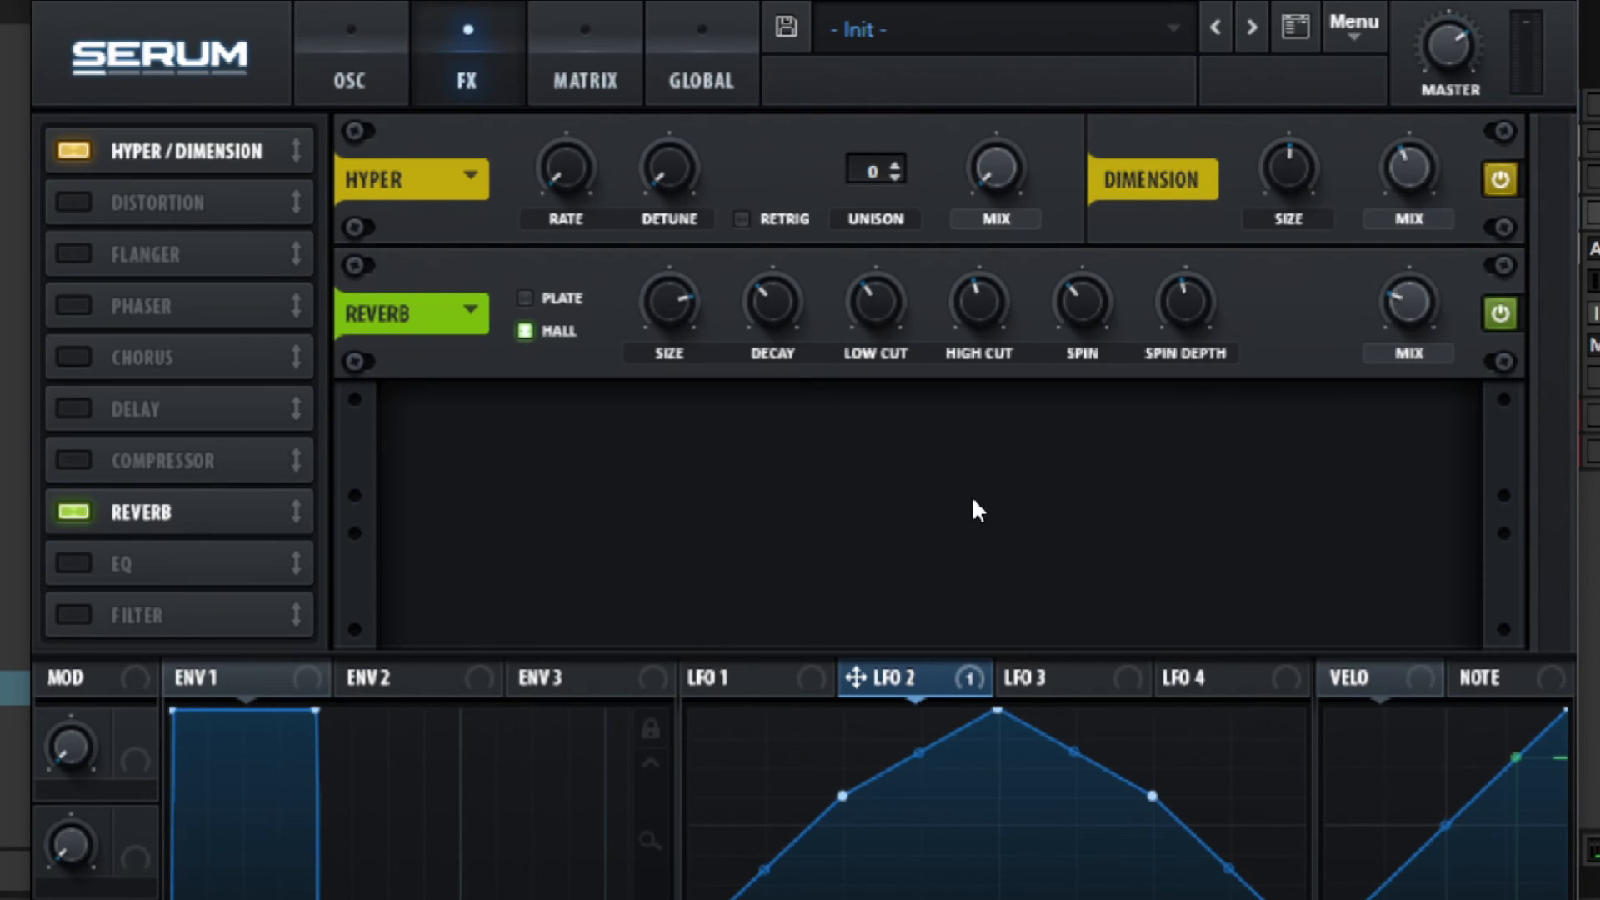
# Add a Phaser with its rate synced to BPM and raised to the midpoint
pyautogui.click(88, 307)
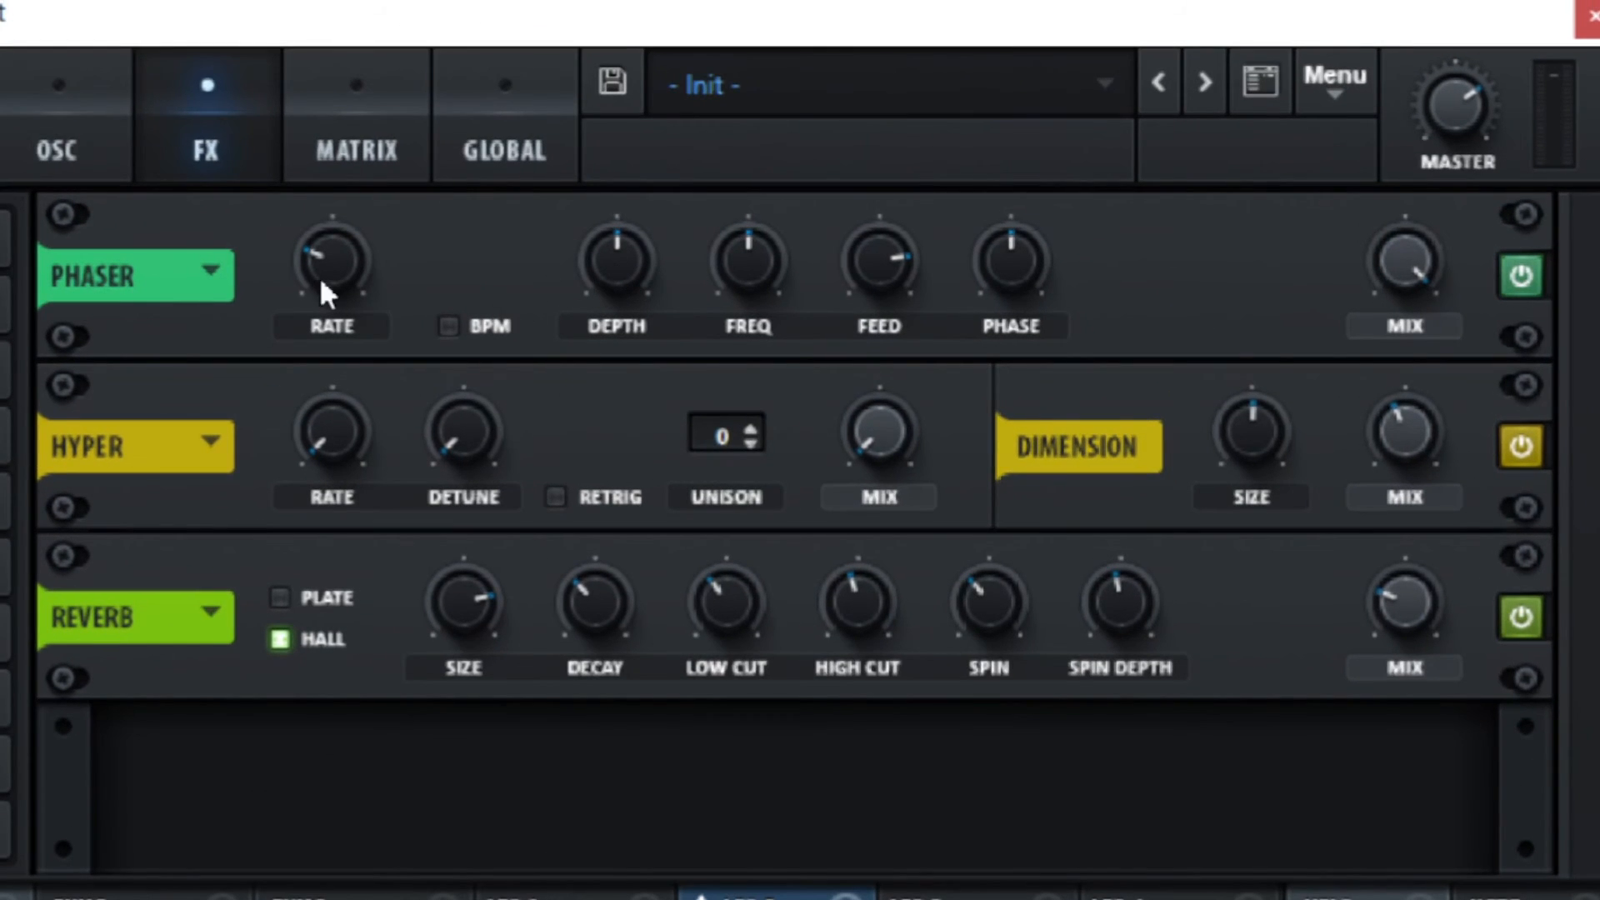
pyautogui.click(328, 246)
pyautogui.click(448, 329)
pyautogui.moveTo(327, 258)
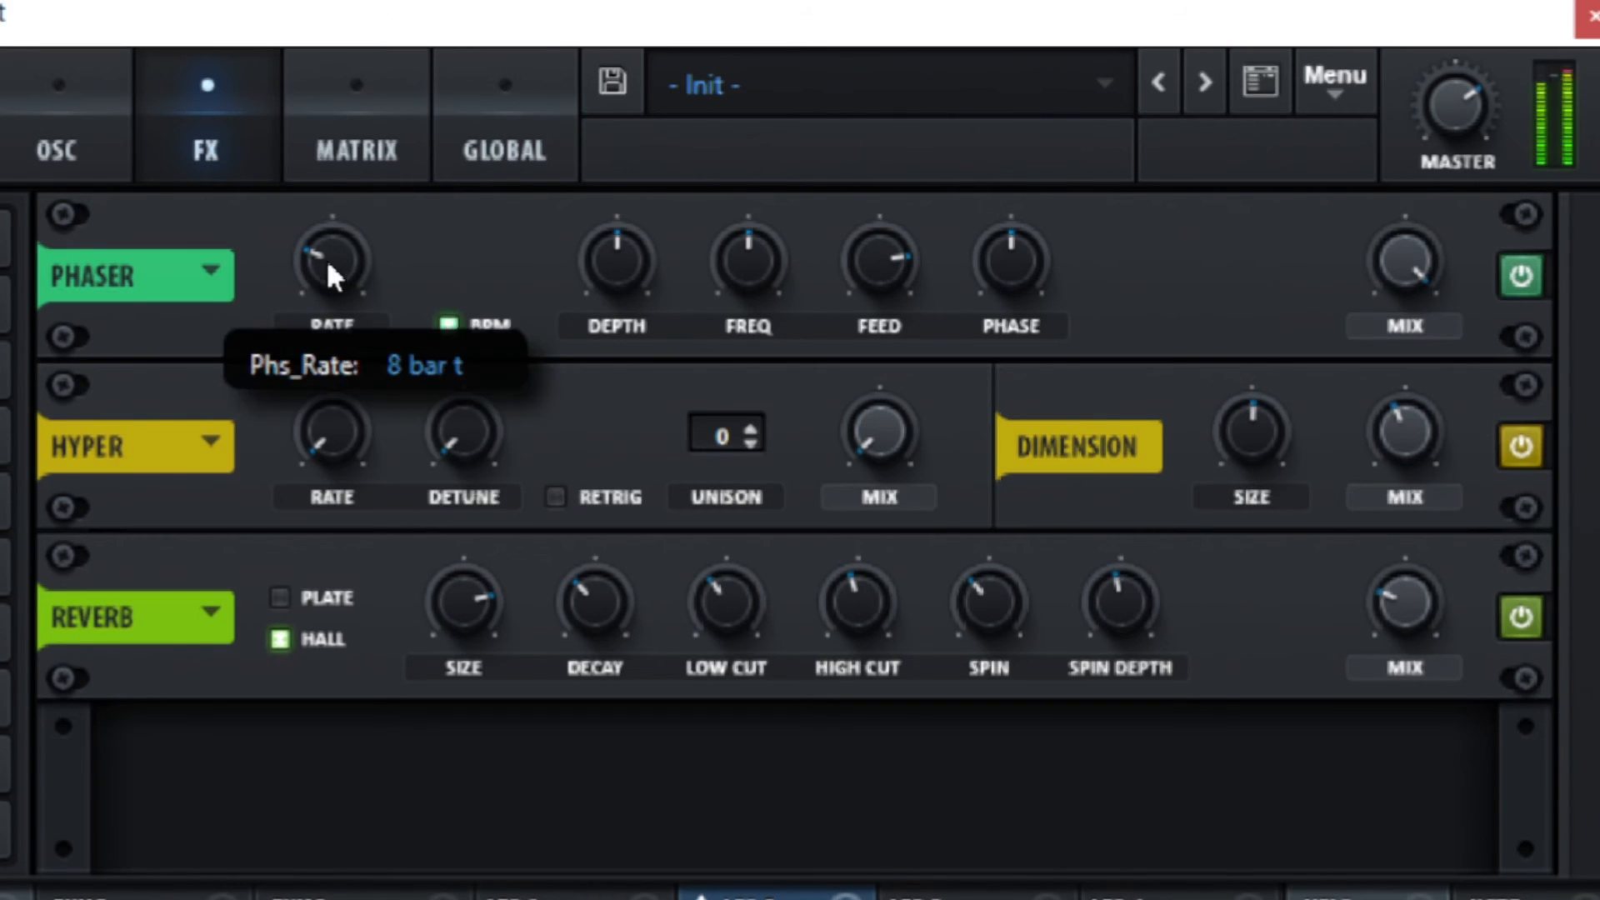
pyautogui.moveTo(342, 217); pyautogui.dragTo(356, 167)
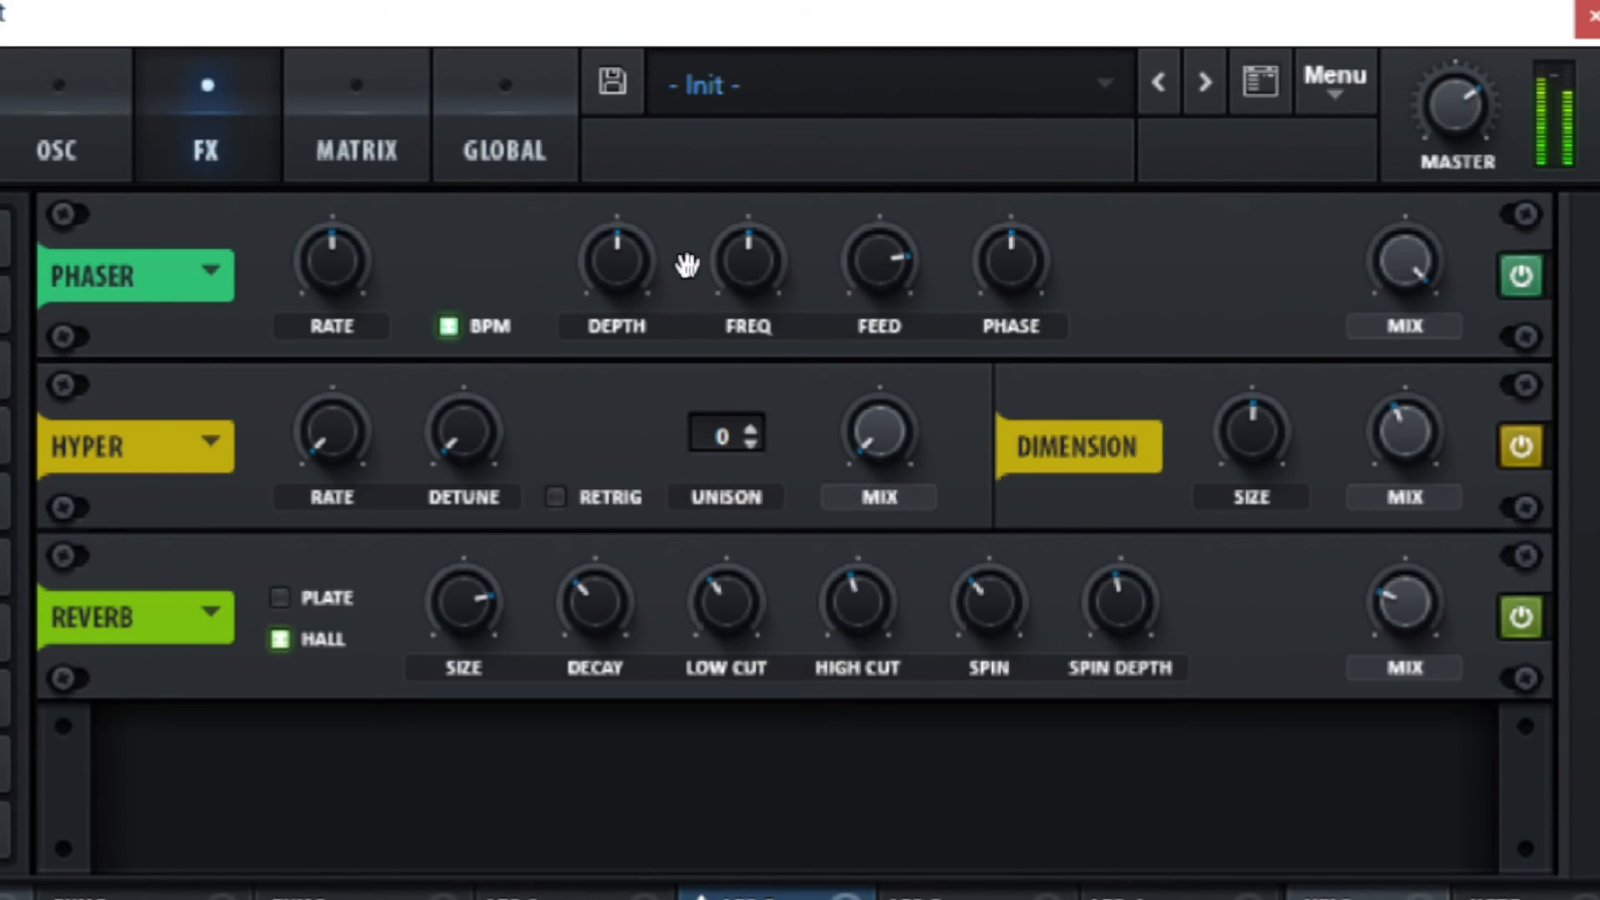
# Set the phaser's depth to about 41% and its phase to the minimum, trying other feedback amounts in between
pyautogui.moveTo(614, 267); pyautogui.dragTo(442, 254)
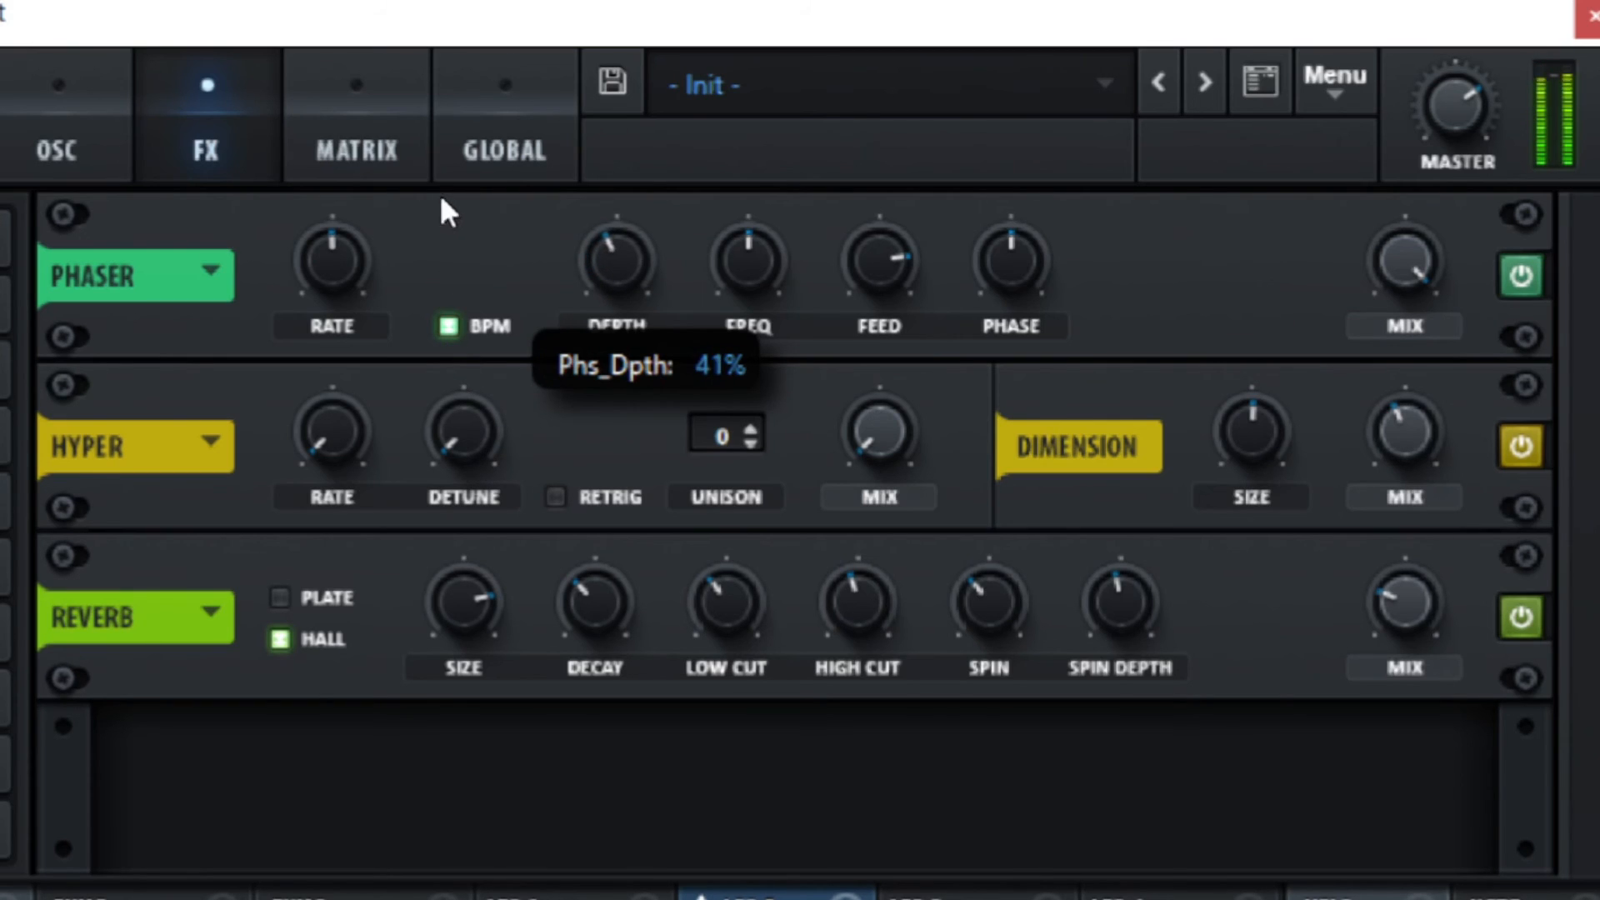
pyautogui.moveTo(890, 238); pyautogui.dragTo(823, 257)
pyautogui.moveTo(855, 189); pyautogui.dragTo(825, 213)
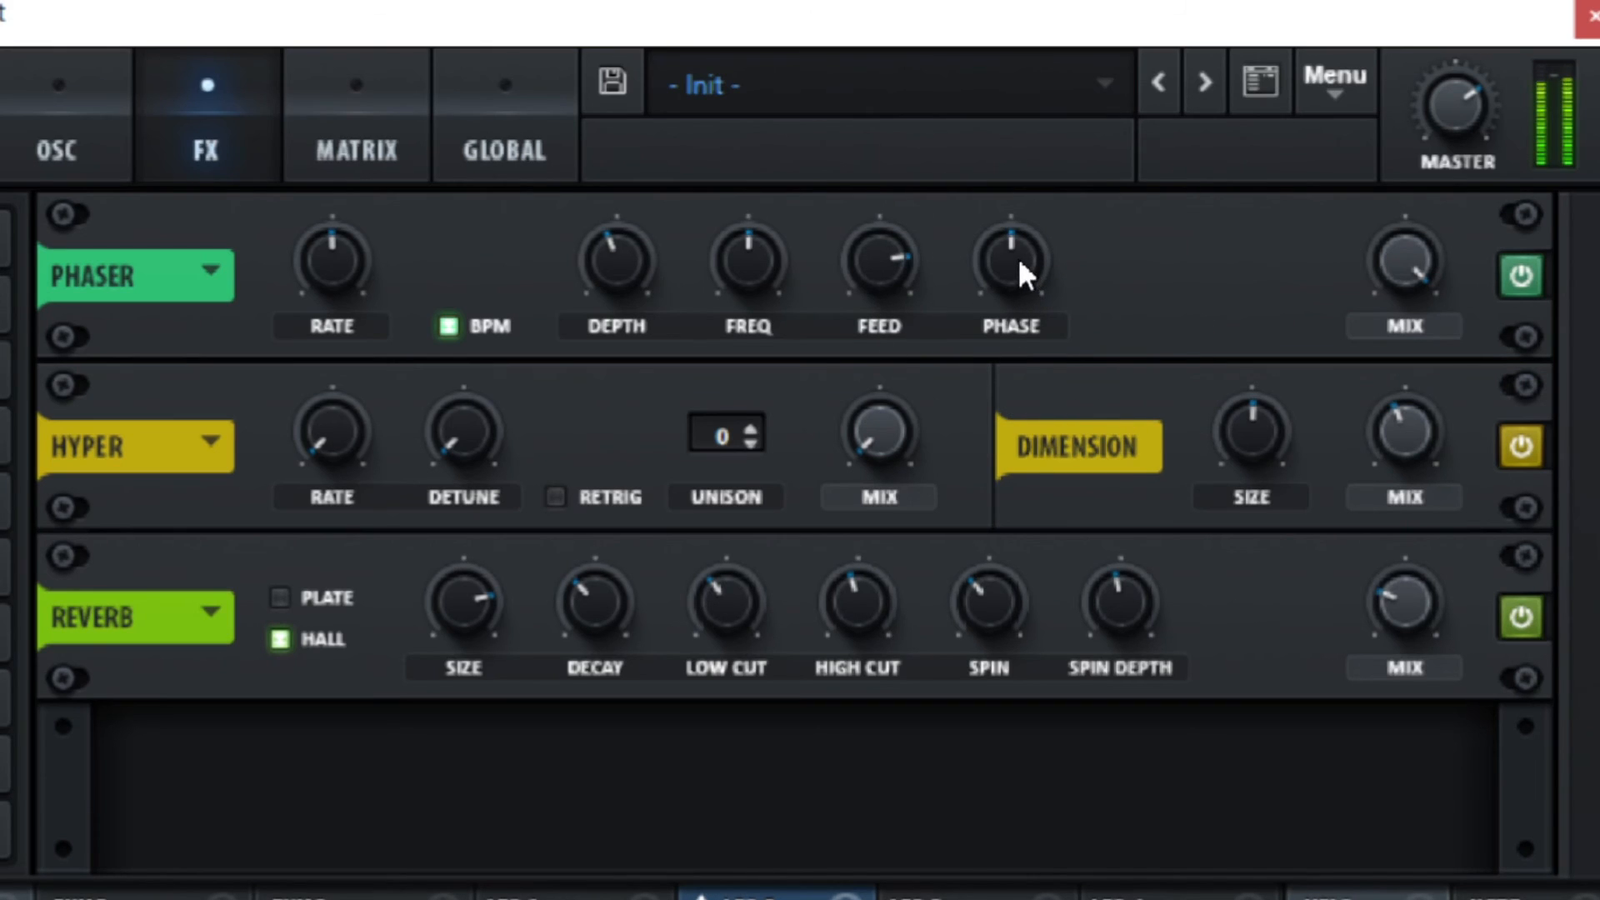
pyautogui.moveTo(989, 286); pyautogui.dragTo(964, 531)
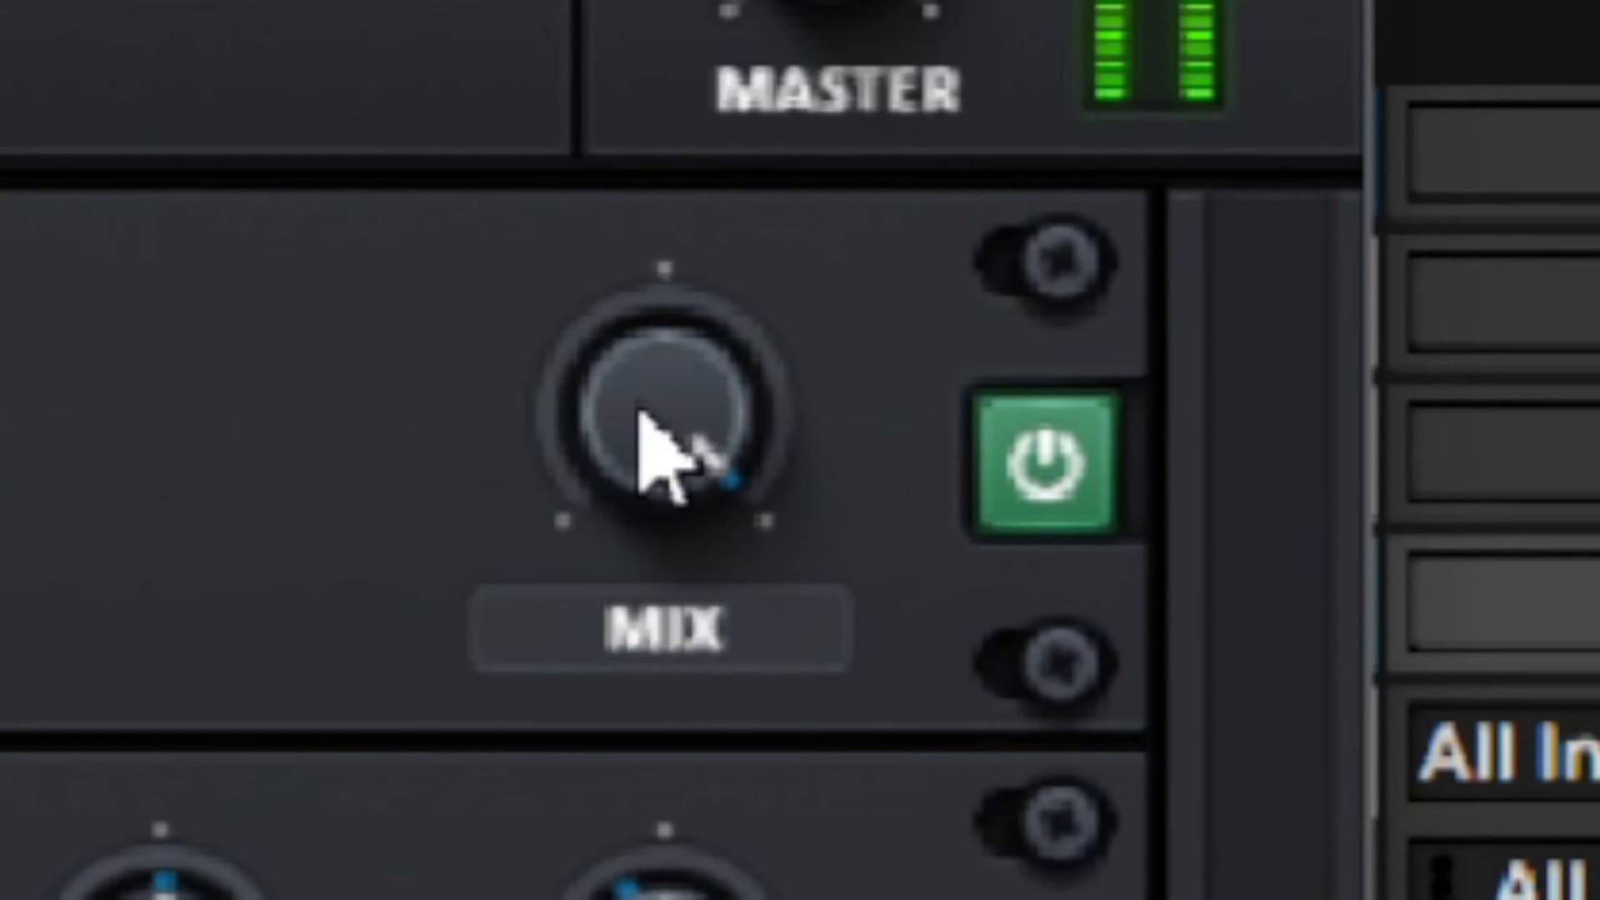
# Lower the phaser mix to 58% and compare the sound with the phaser bypassed
pyautogui.moveTo(1397, 273); pyautogui.dragTo(1351, 387)
pyautogui.moveTo(492, 821); pyautogui.dragTo(498, 899)
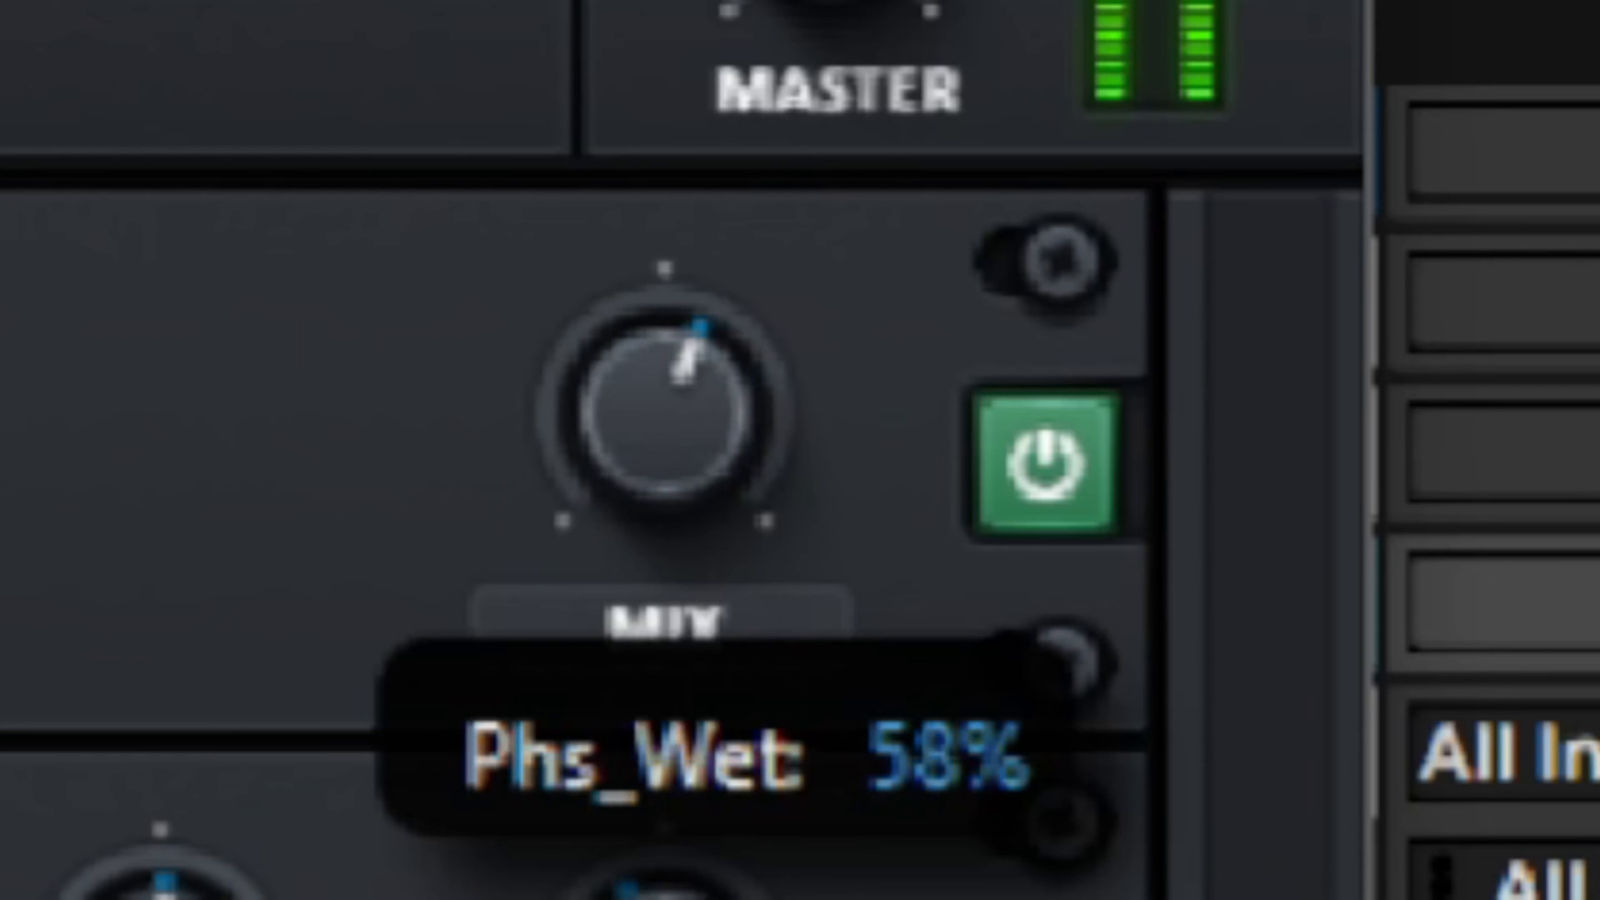
pyautogui.click(1028, 474)
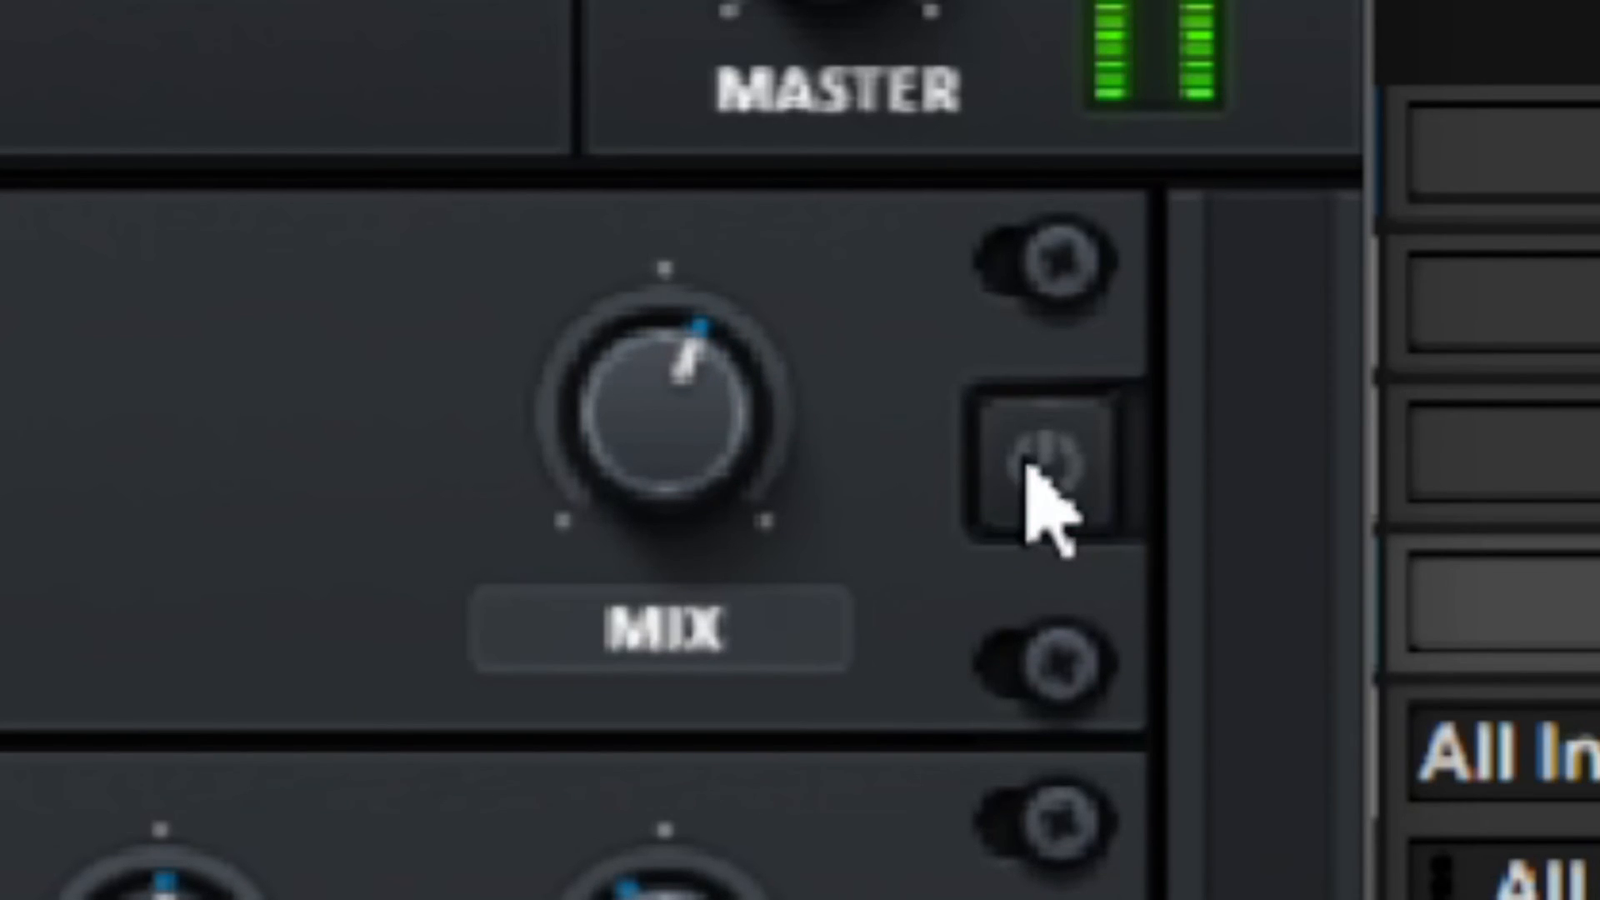
pyautogui.click(1029, 478)
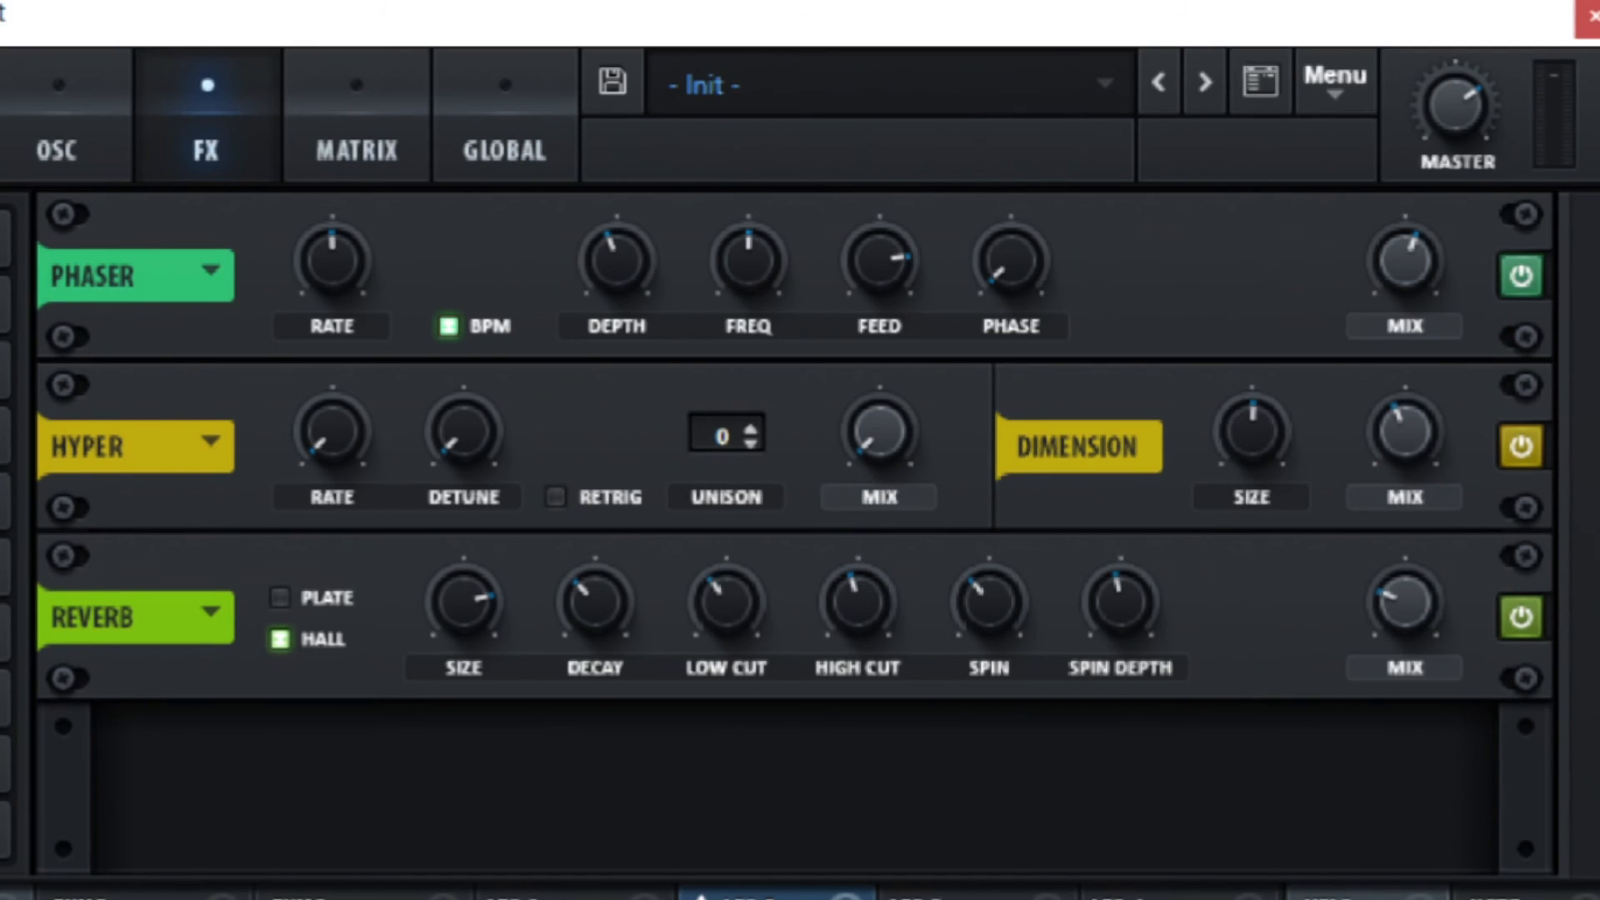
# Add an EQ, switch its high band to a peak shape and boost that band's gain
pyautogui.click(3, 765)
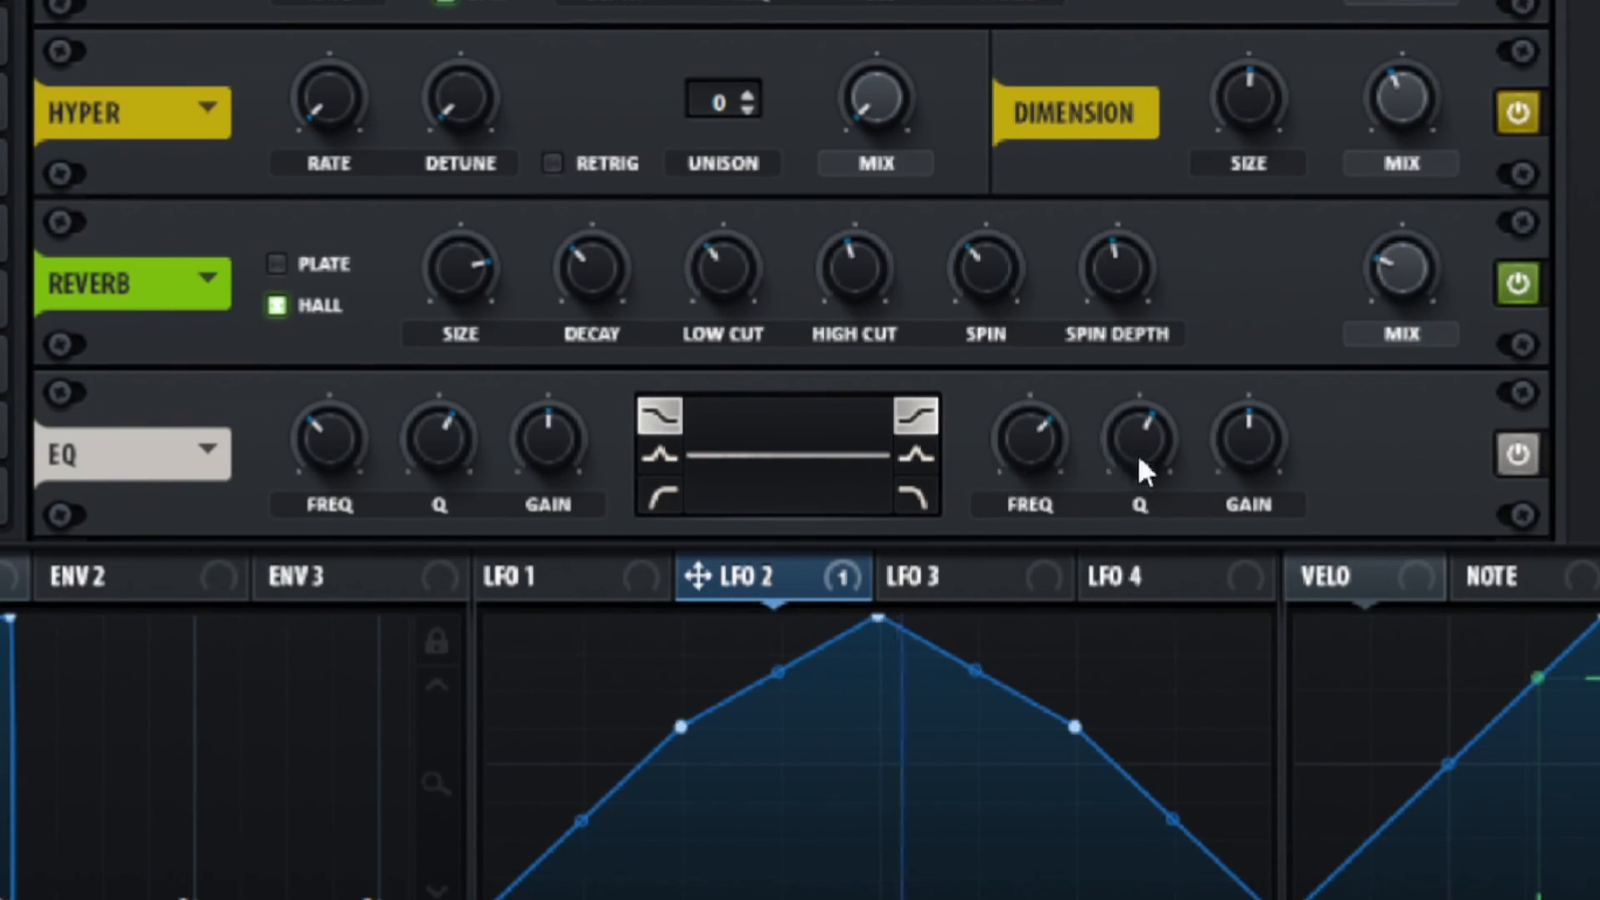
pyautogui.scroll(3, 1258, 453)
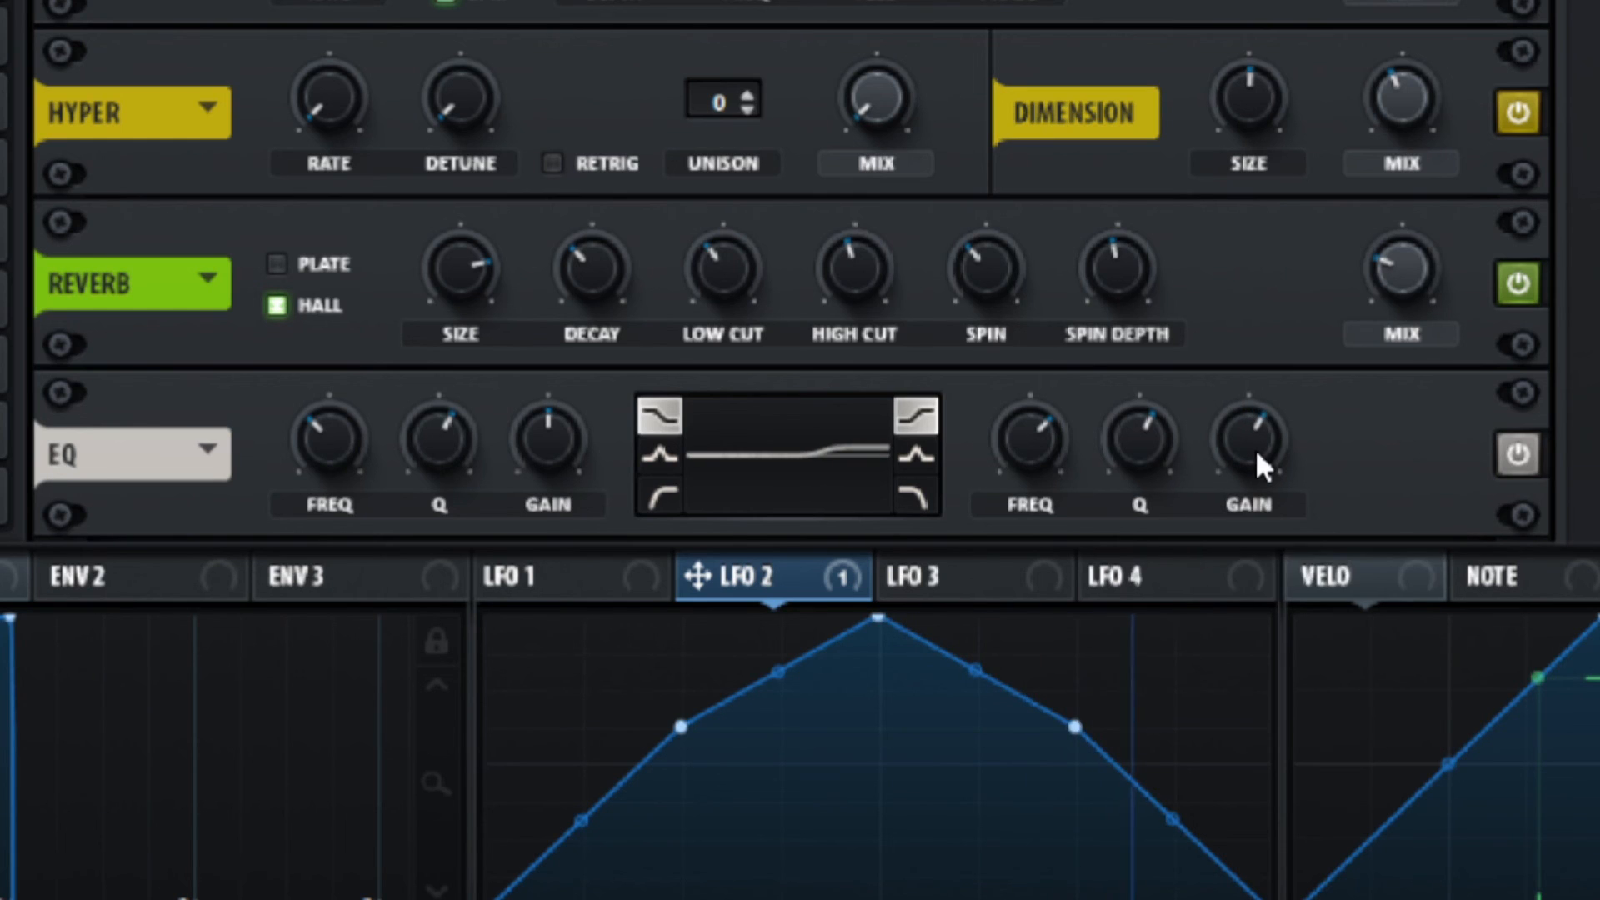
pyautogui.click(914, 454)
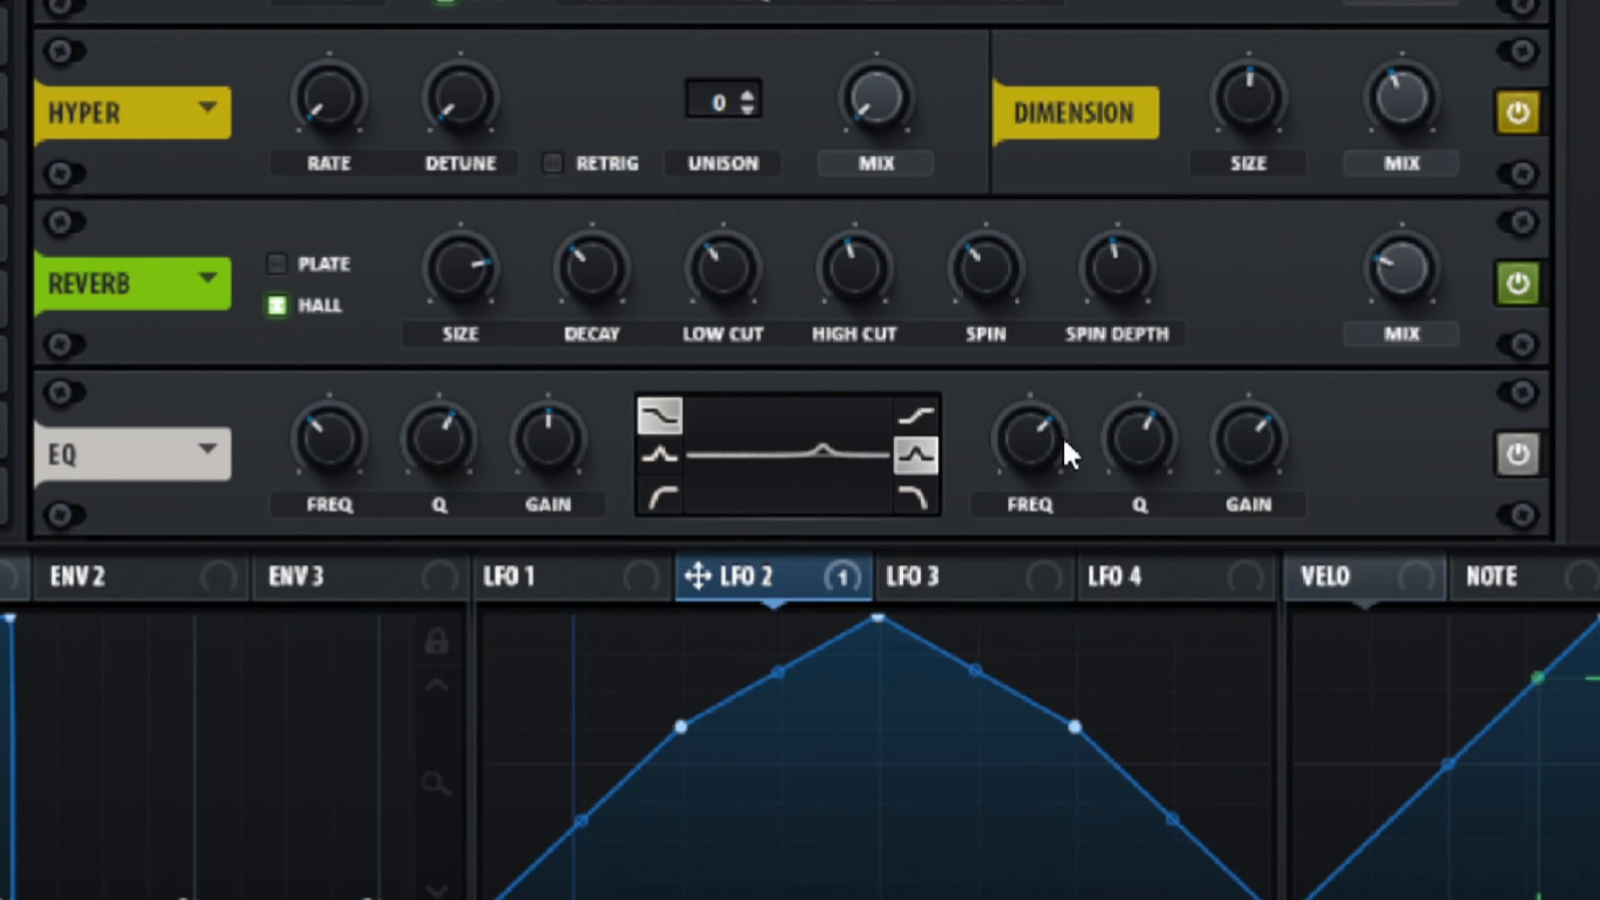
pyautogui.scroll(3, 1263, 438)
# Move the EQ's high peak to a higher frequency with a Q of 47% and compare it with the EQ bypassed
pyautogui.scroll(2, 1022, 439)
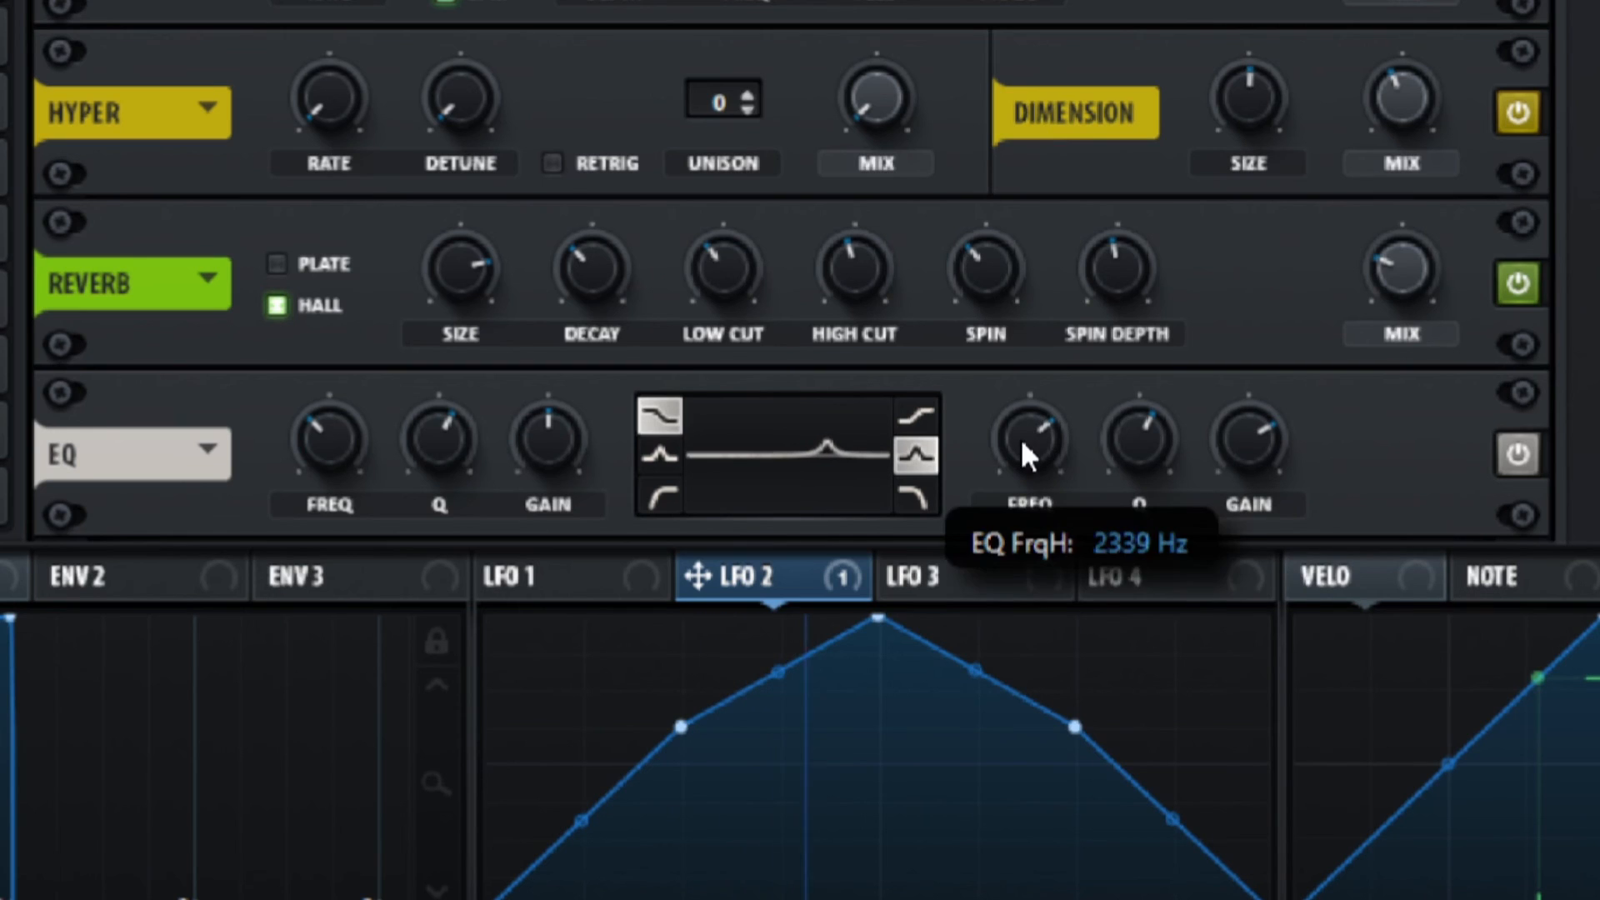
pyautogui.scroll(2, 1022, 439)
pyautogui.moveTo(1022, 441); pyautogui.dragTo(1012, 449)
pyautogui.moveTo(1135, 441)
pyautogui.moveTo(1132, 432); pyautogui.dragTo(1099, 662)
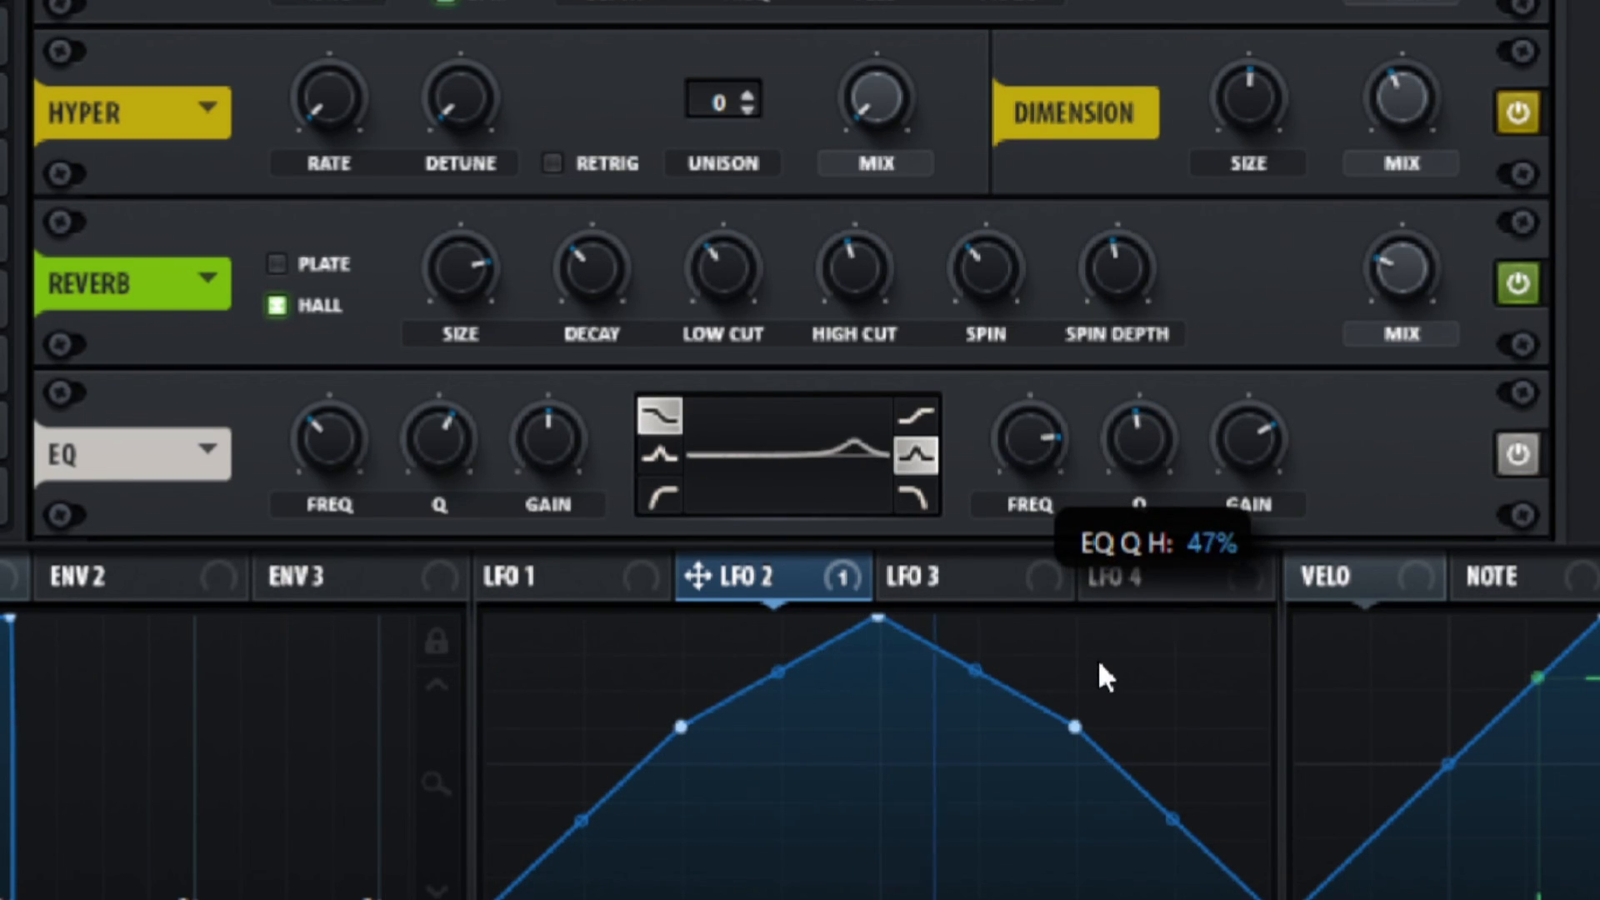
pyautogui.moveTo(1211, 417)
pyautogui.mouseDown()
pyautogui.moveTo(1214, 402)
pyautogui.moveTo(1219, 417)
pyautogui.mouseUp()
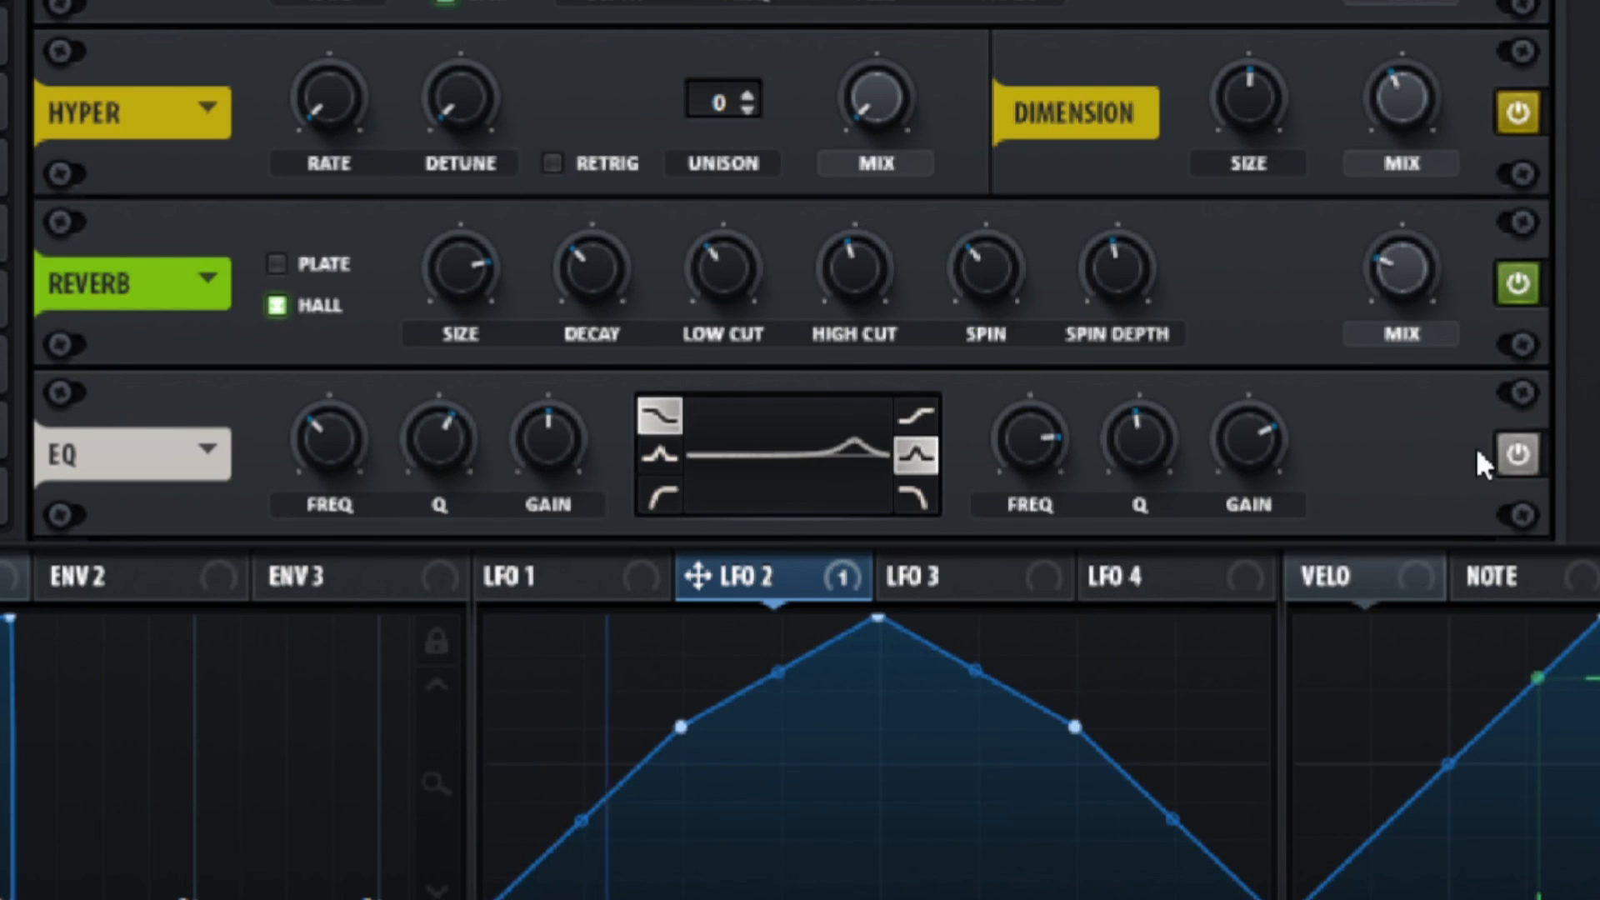
pyautogui.click(1507, 455)
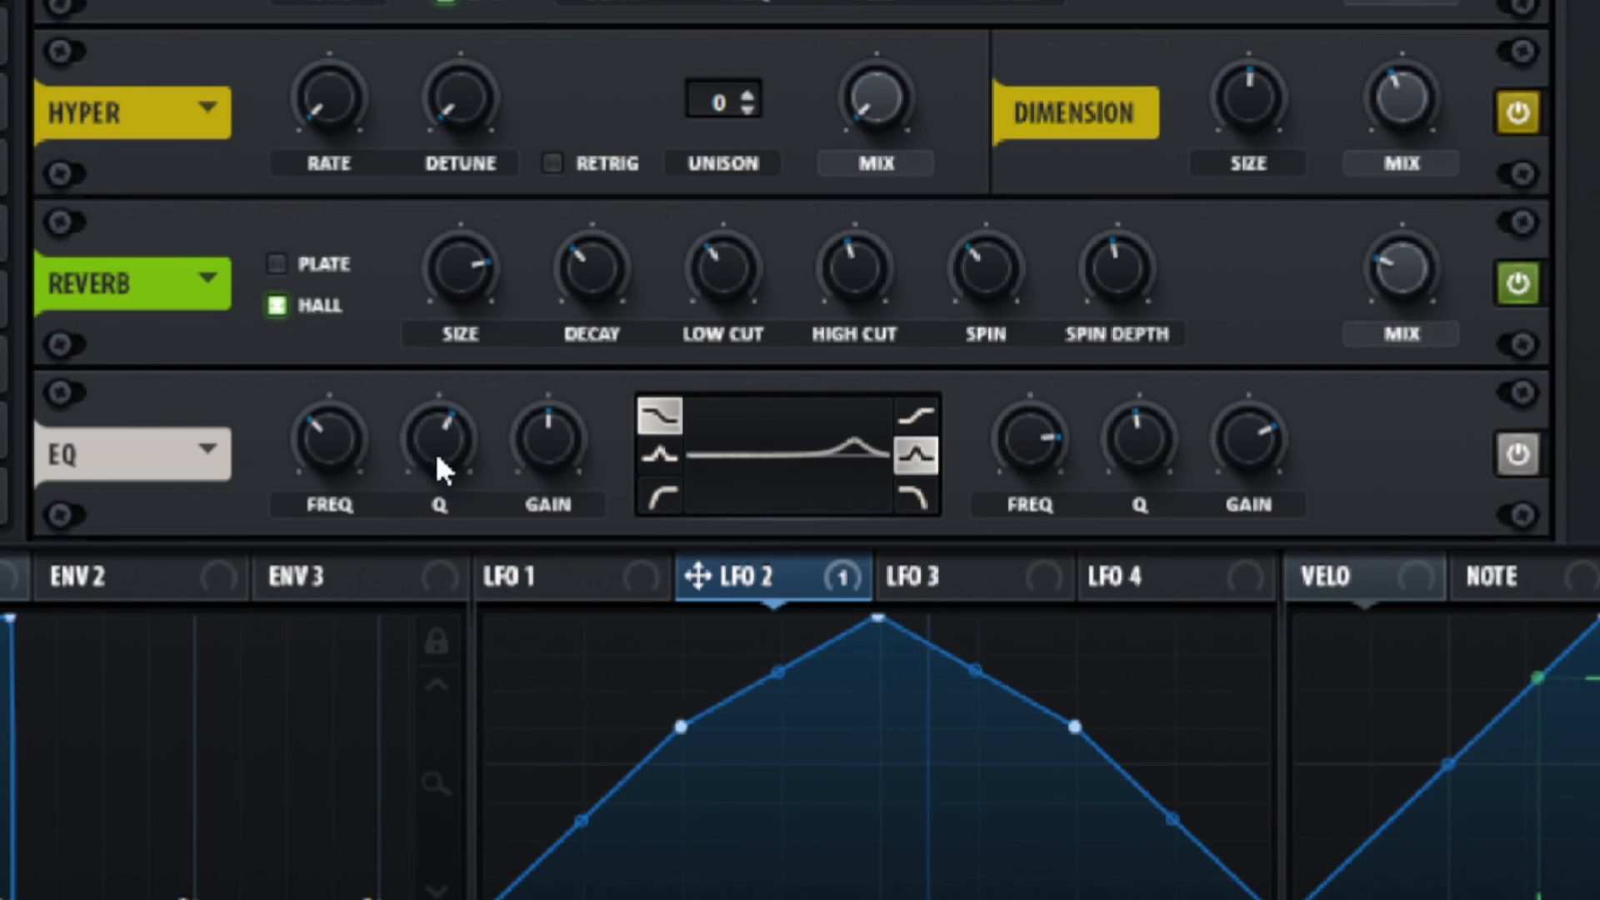
# Switch the EQ's low band to a peak shape with a deep gain cut, adjusting its frequency and lowering its Q slightly
pyautogui.click(635, 451)
pyautogui.moveTo(527, 428); pyautogui.dragTo(505, 594)
pyautogui.moveTo(316, 427); pyautogui.dragTo(265, 512)
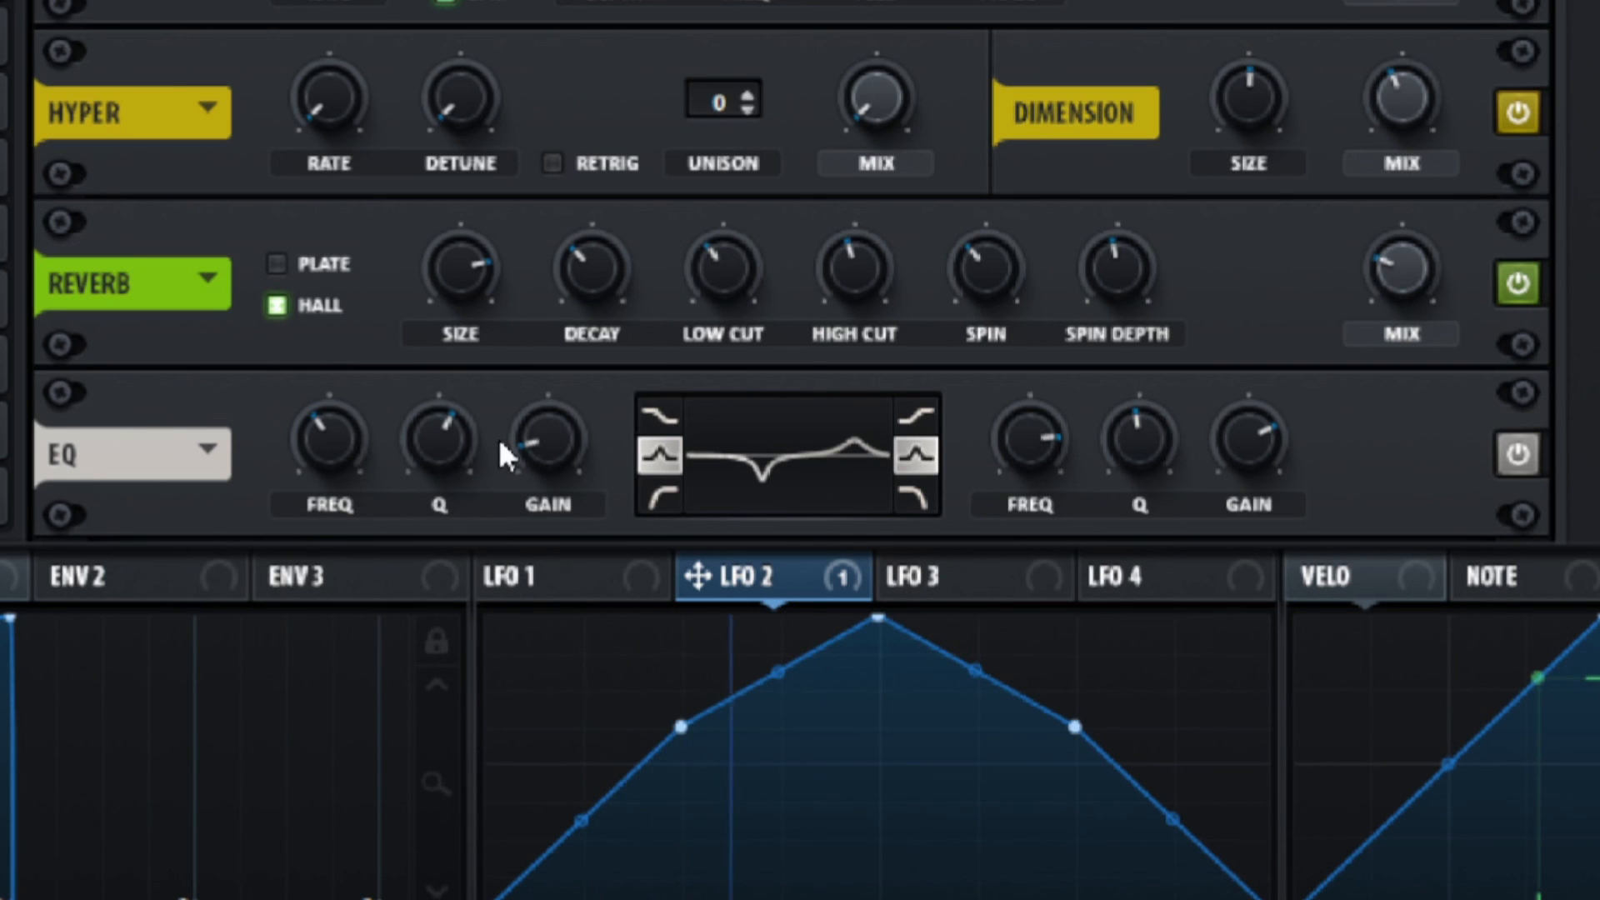
pyautogui.moveTo(445, 447); pyautogui.dragTo(292, 392)
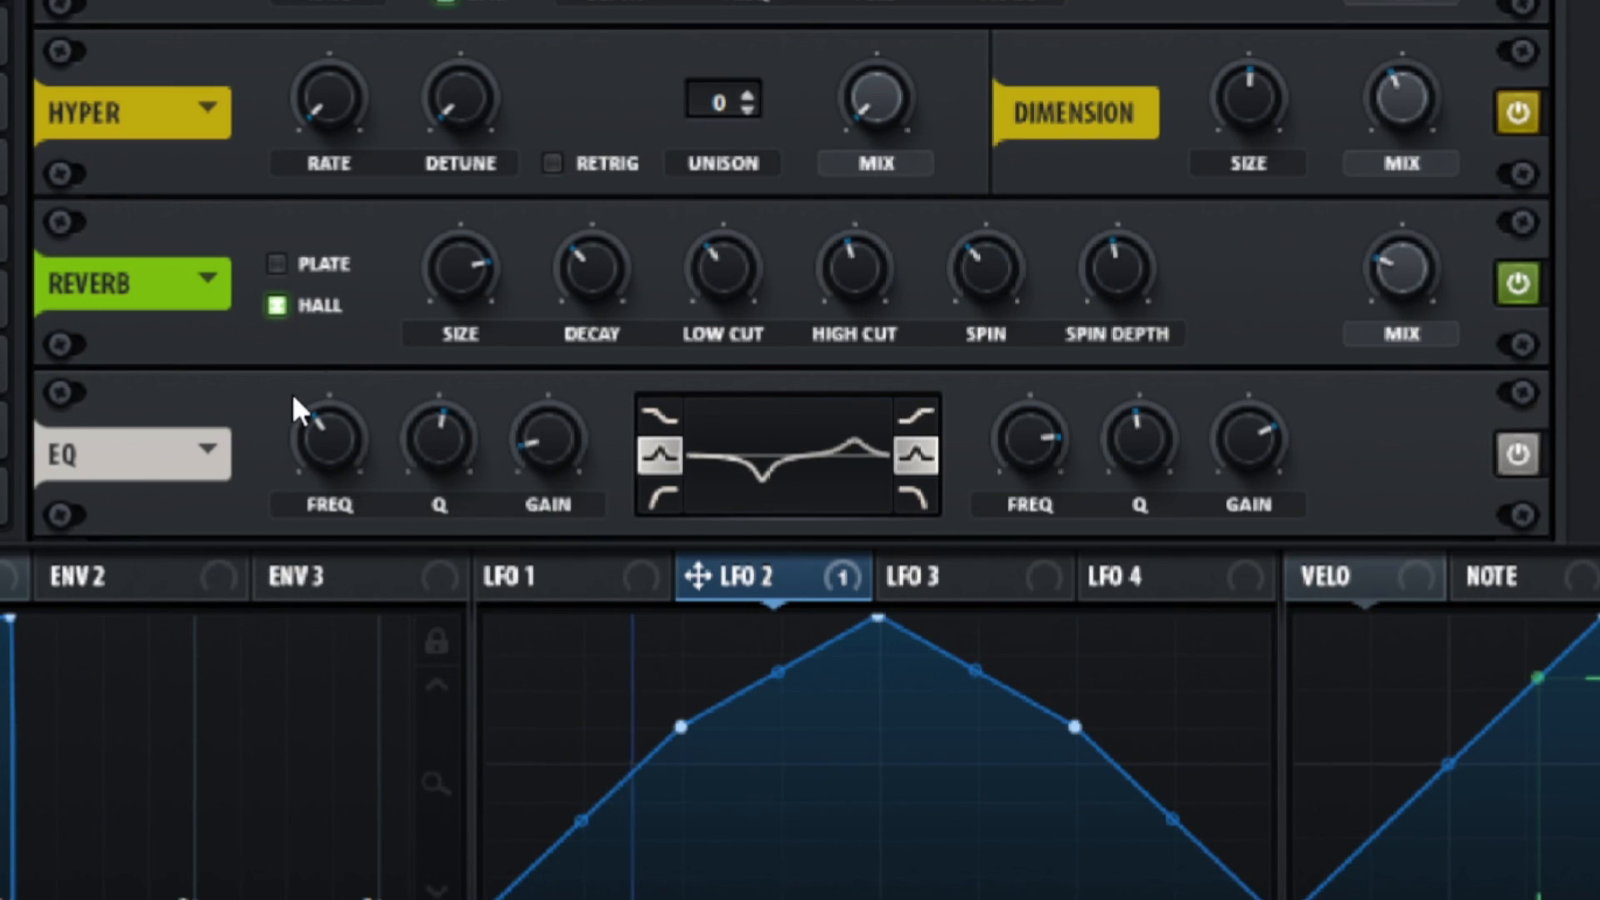
# Reduce the EQ's low-band cut to a mild dip and compare the sound with the EQ bypassed
pyautogui.moveTo(540, 437); pyautogui.dragTo(596, 52)
pyautogui.click(1515, 455)
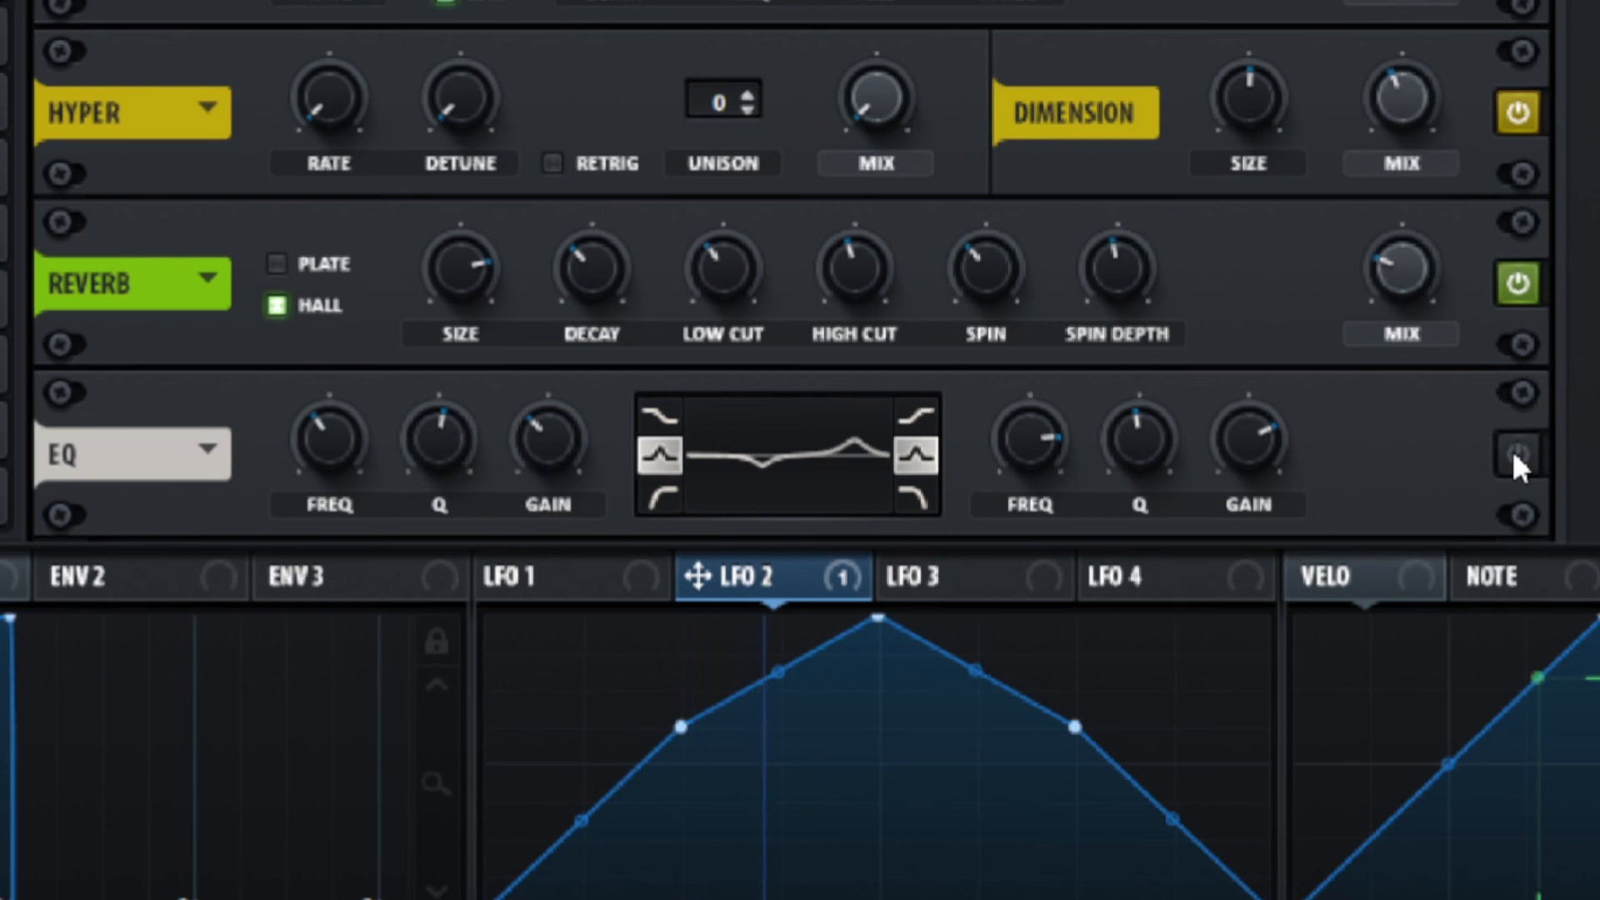
pyautogui.click(1513, 449)
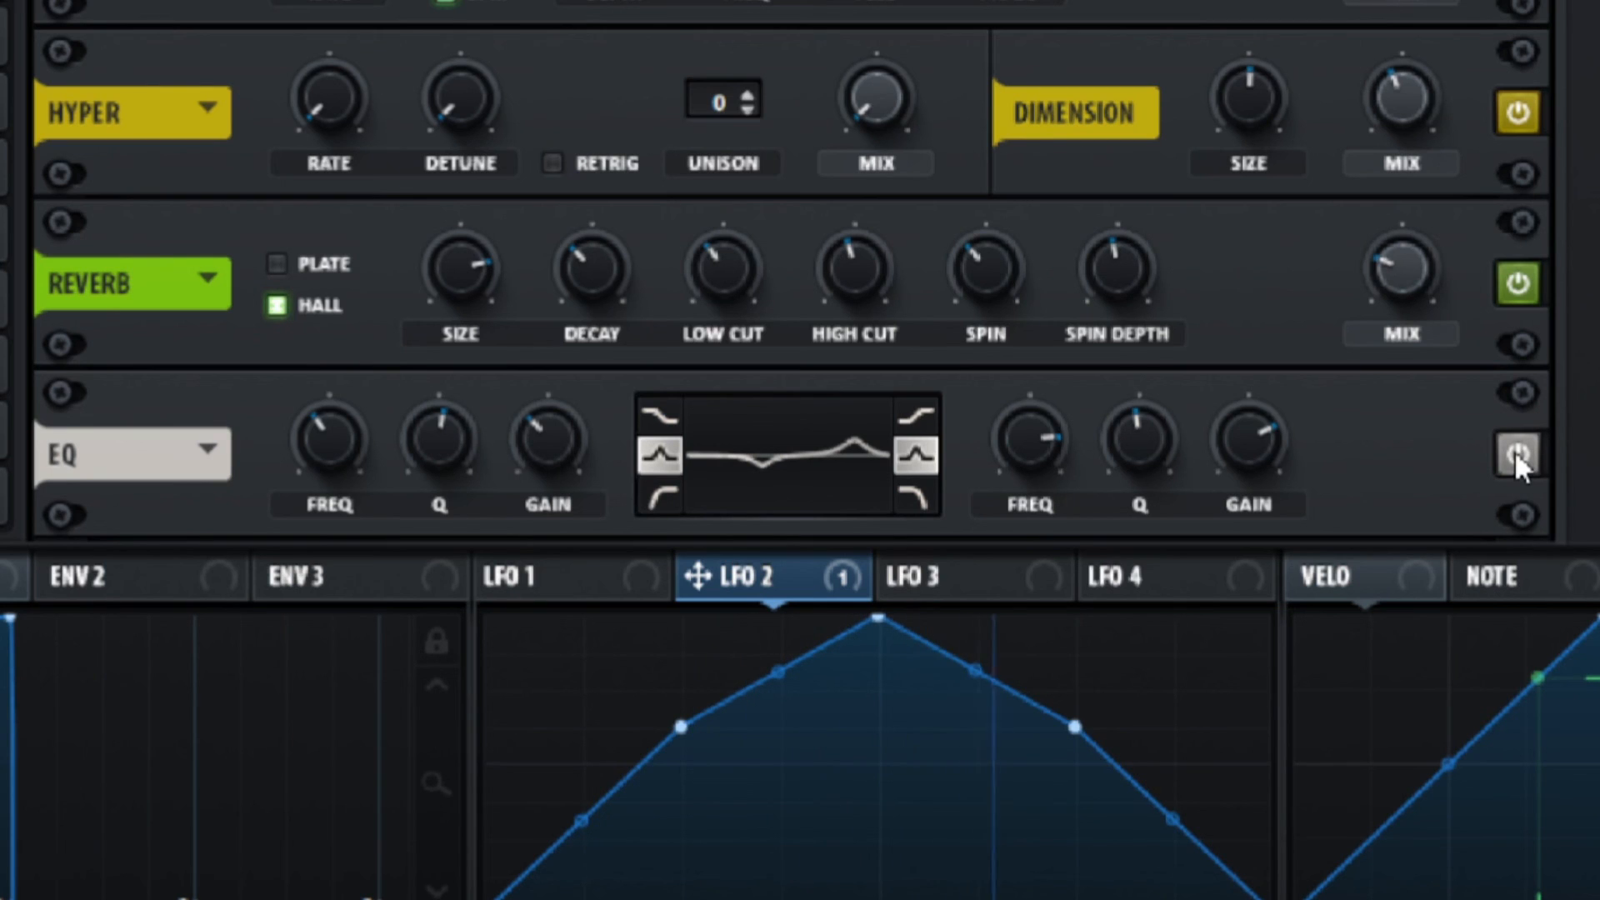
# Bypass the EQ briefly to compare the sound, and switch it back on
pyautogui.click(1515, 451)
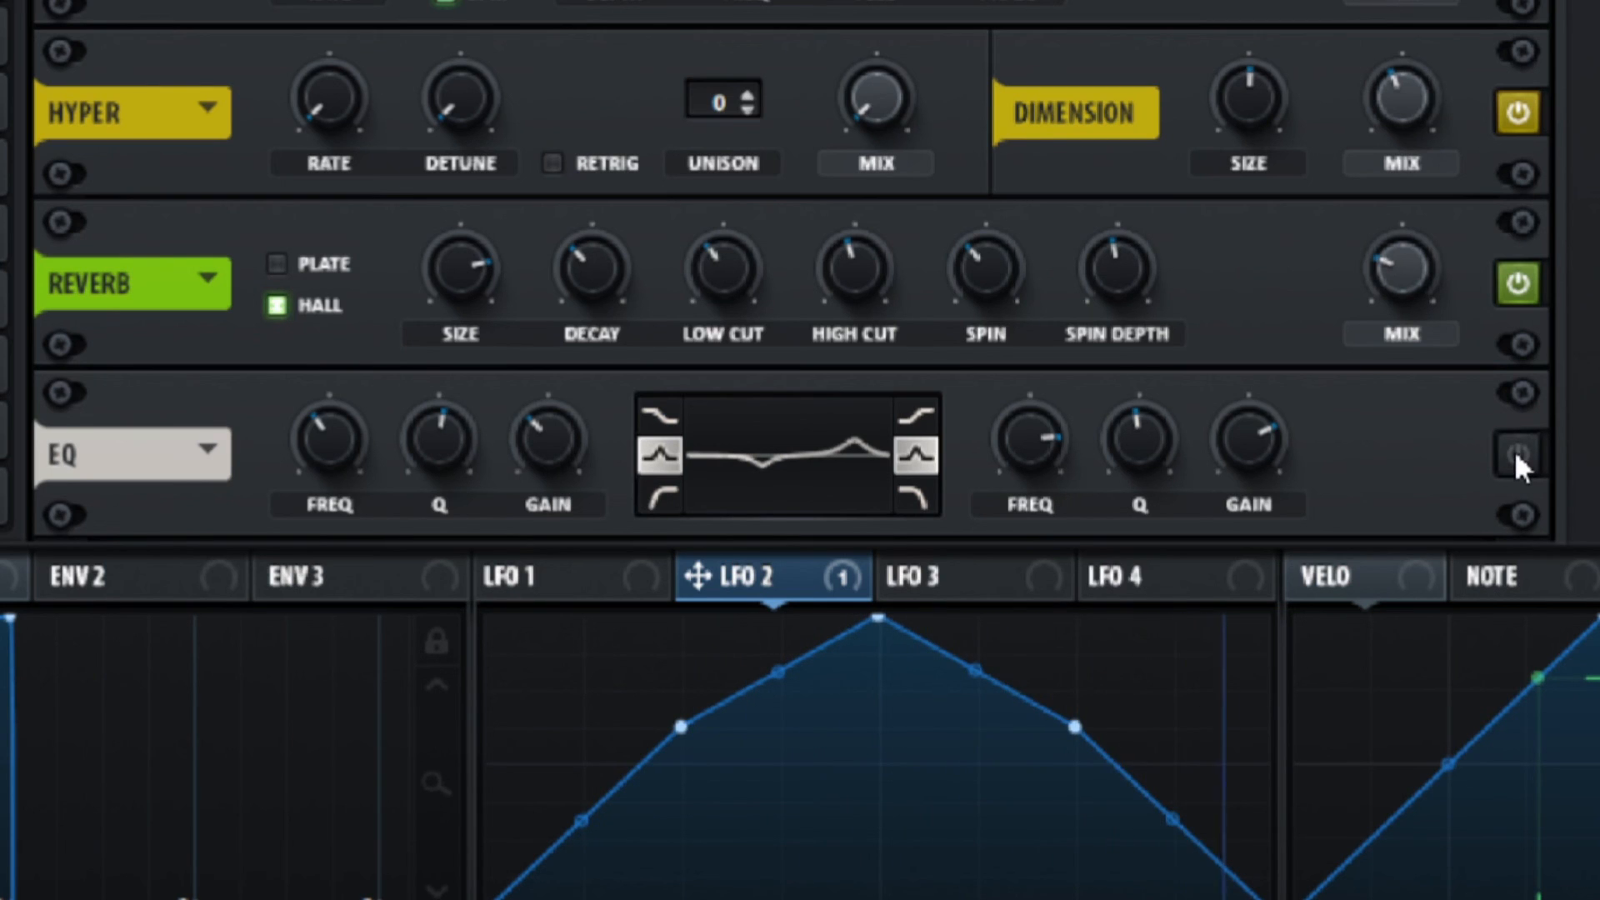
pyautogui.click(1513, 450)
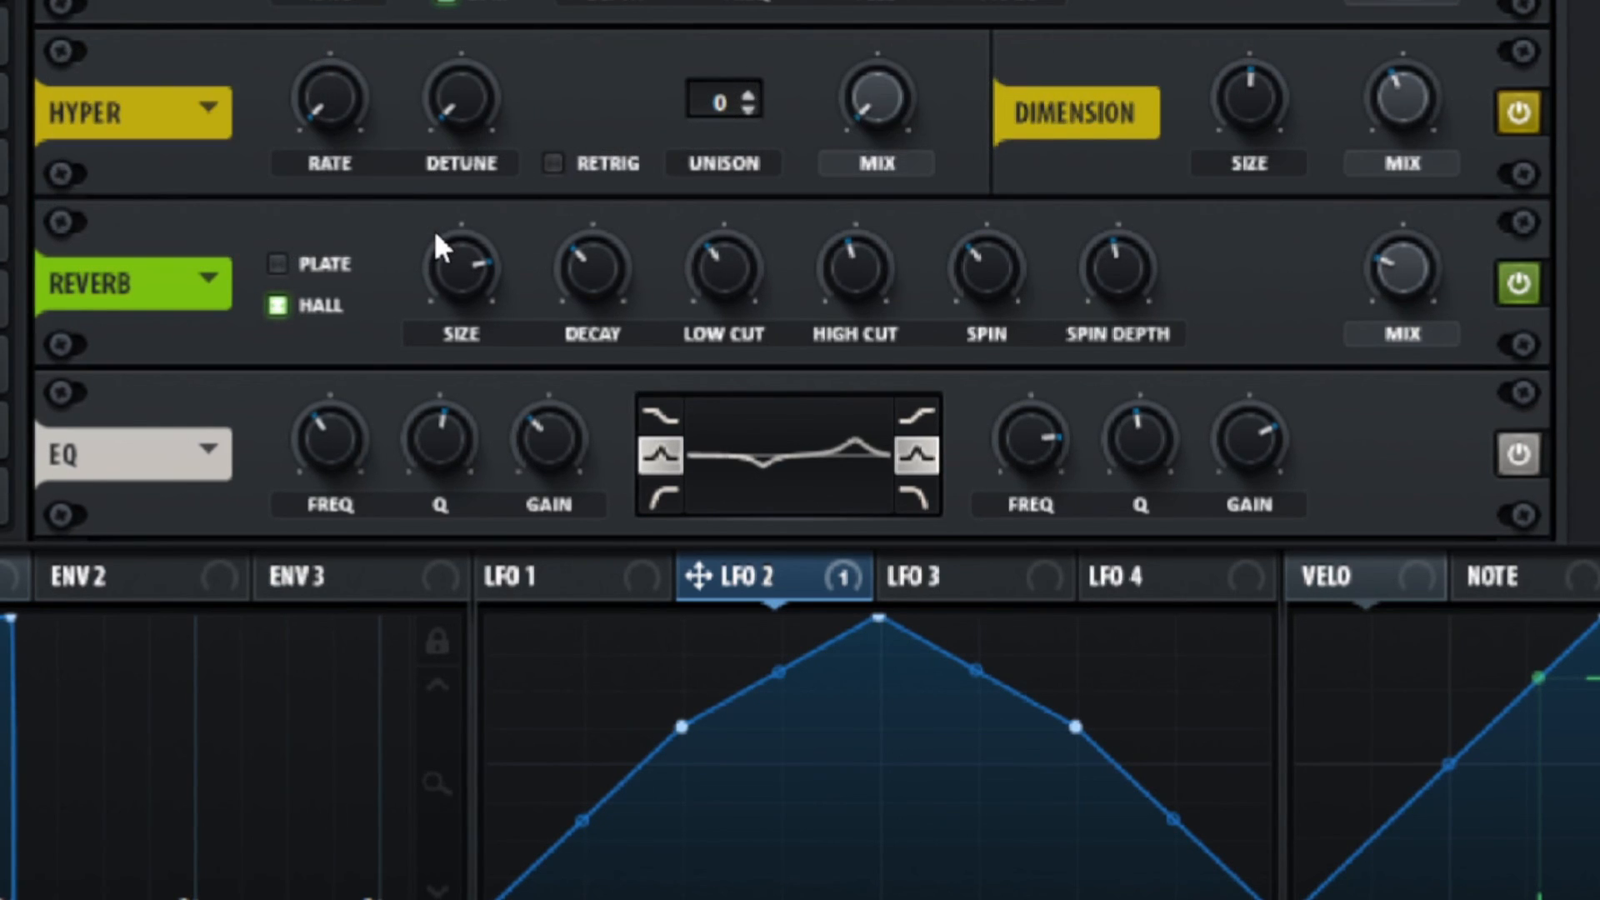
pyautogui.press('ctrl')
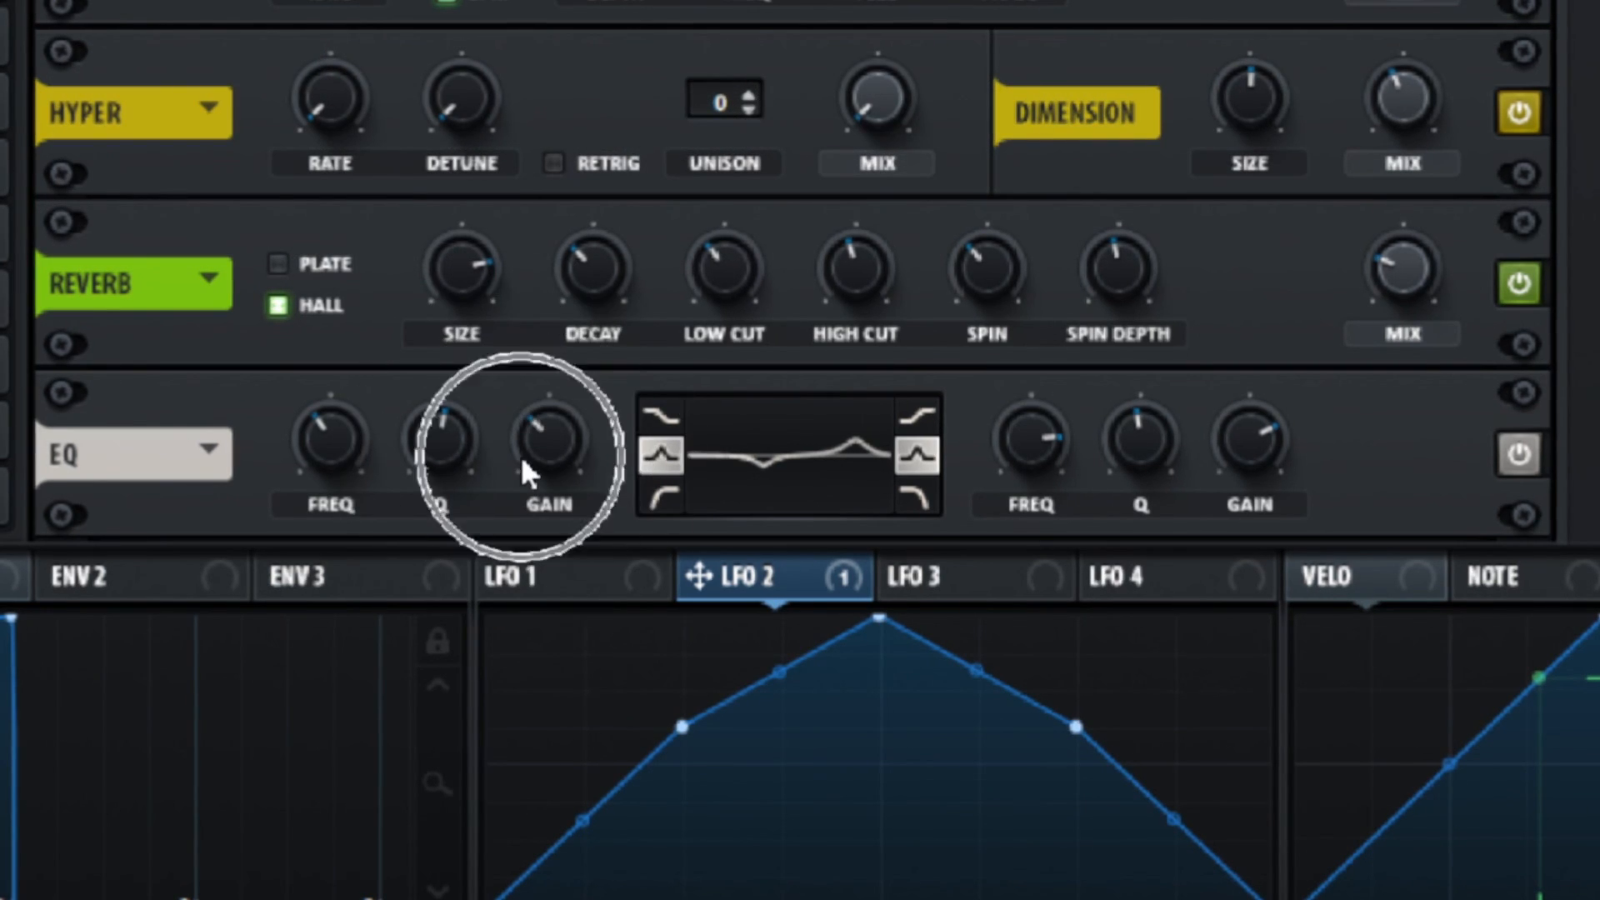
pyautogui.press('ctrl')
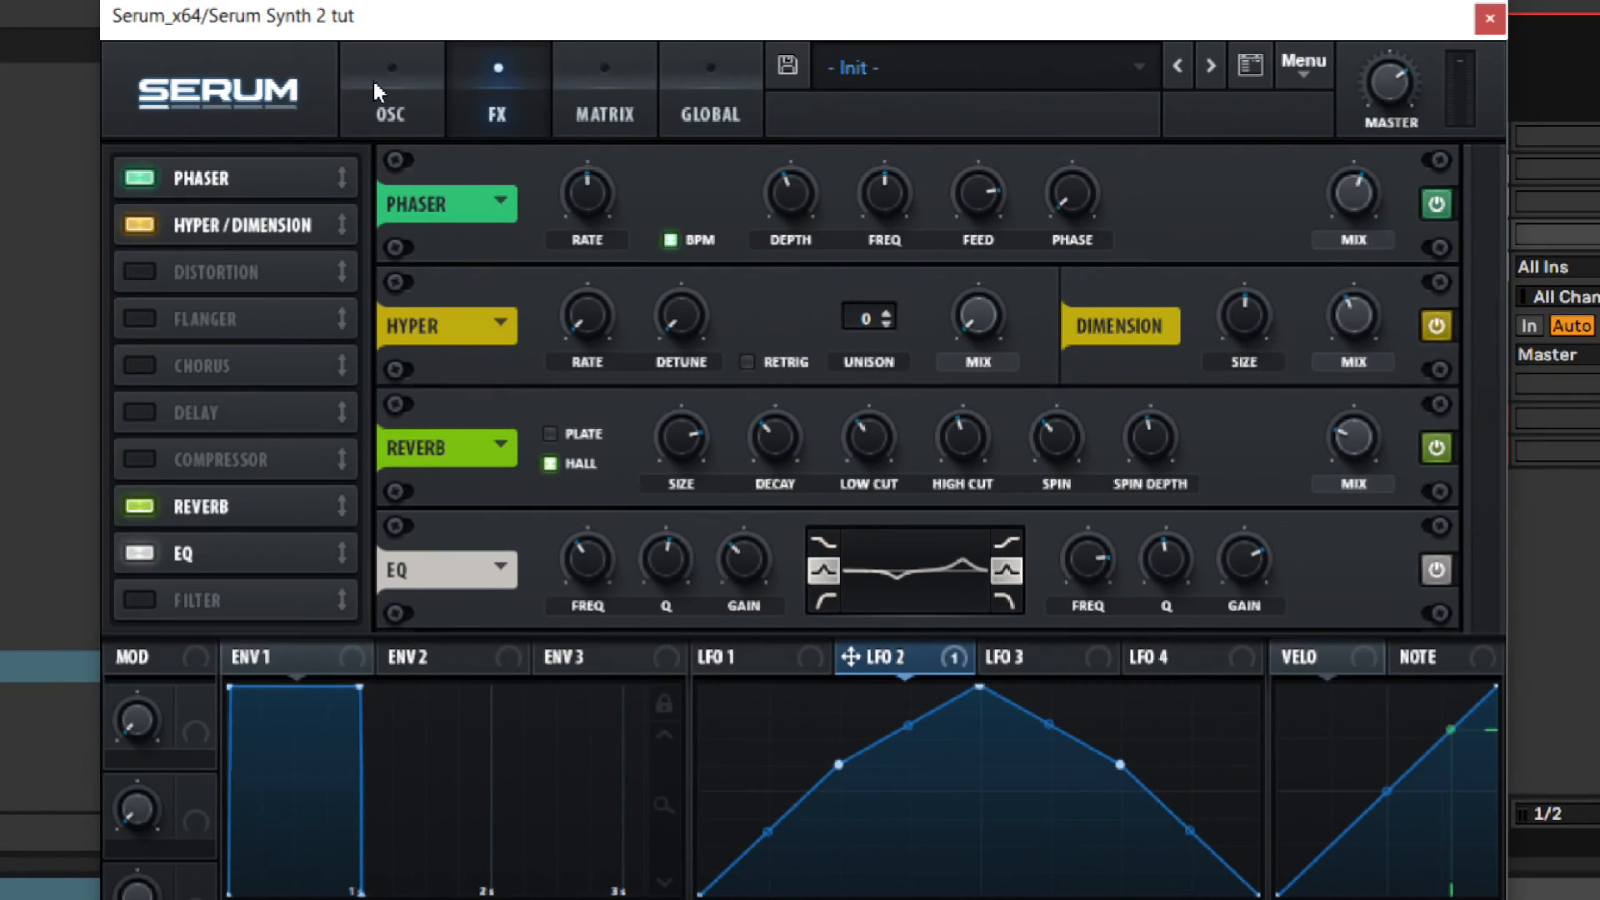
# Open oscillator A's wavetable editor and lower the level of the first harmonic bin
pyautogui.click(382, 92)
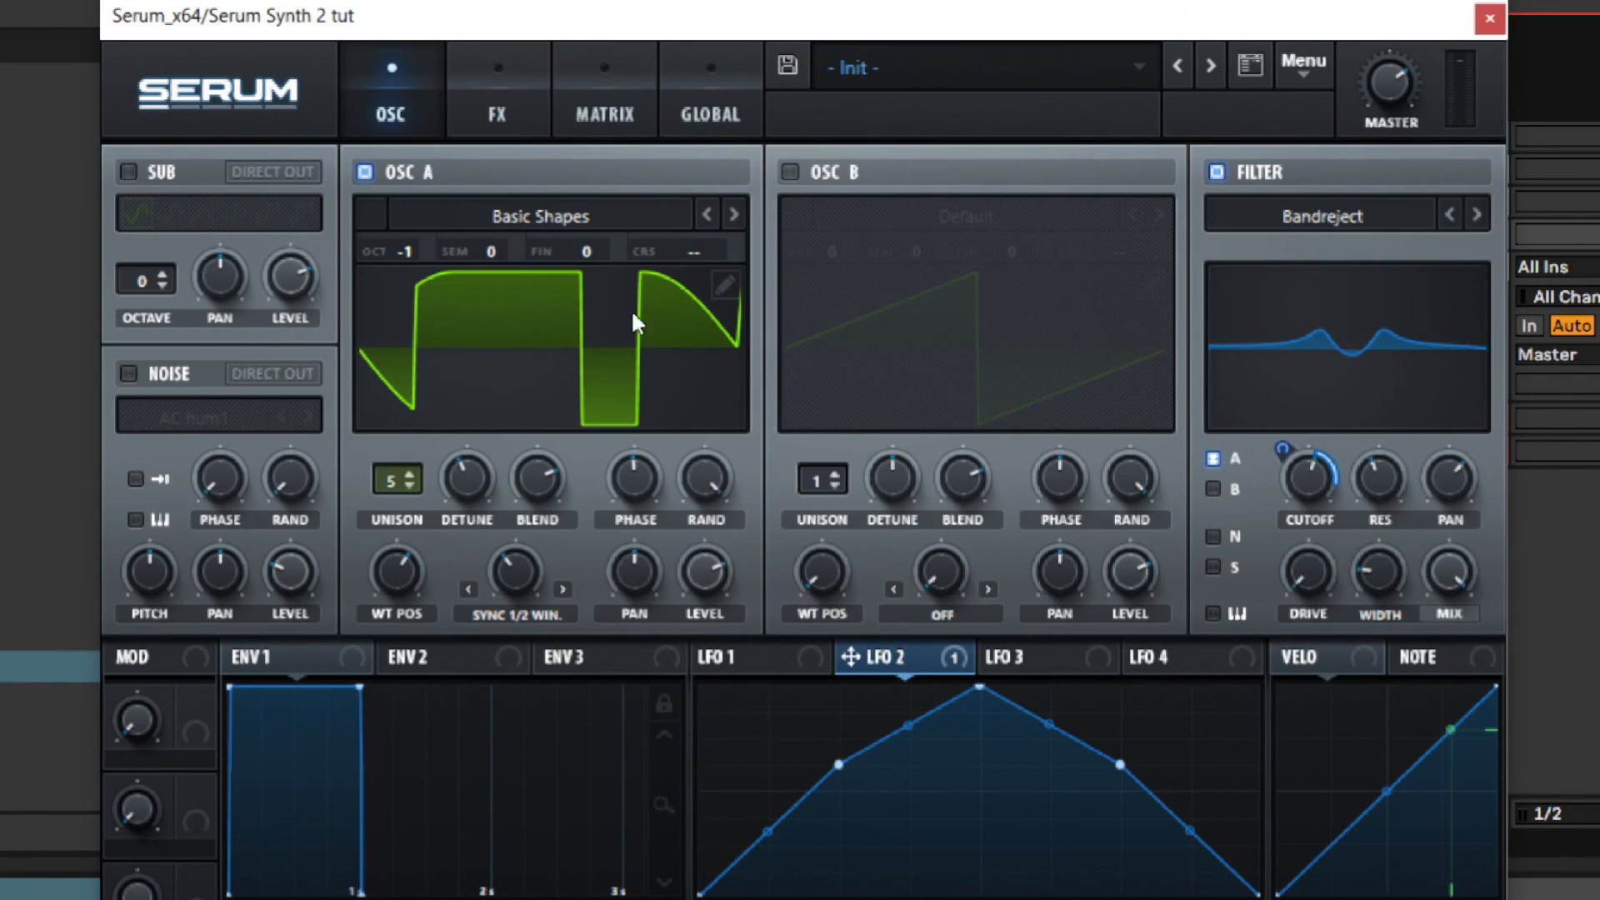
pyautogui.click(720, 279)
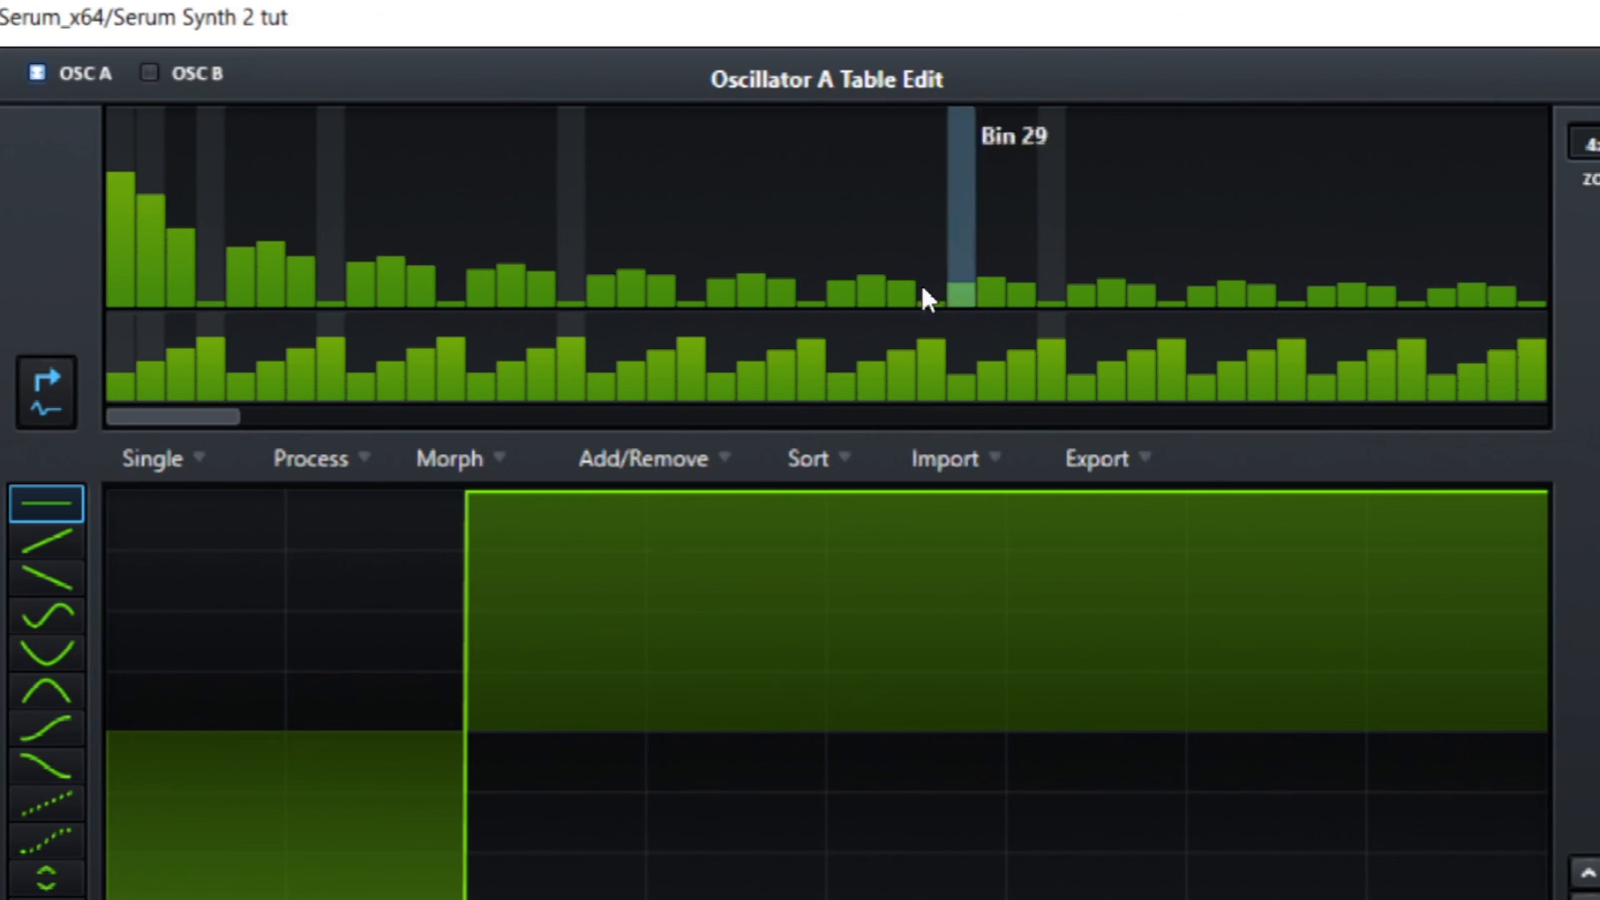
pyautogui.press('ctrl')
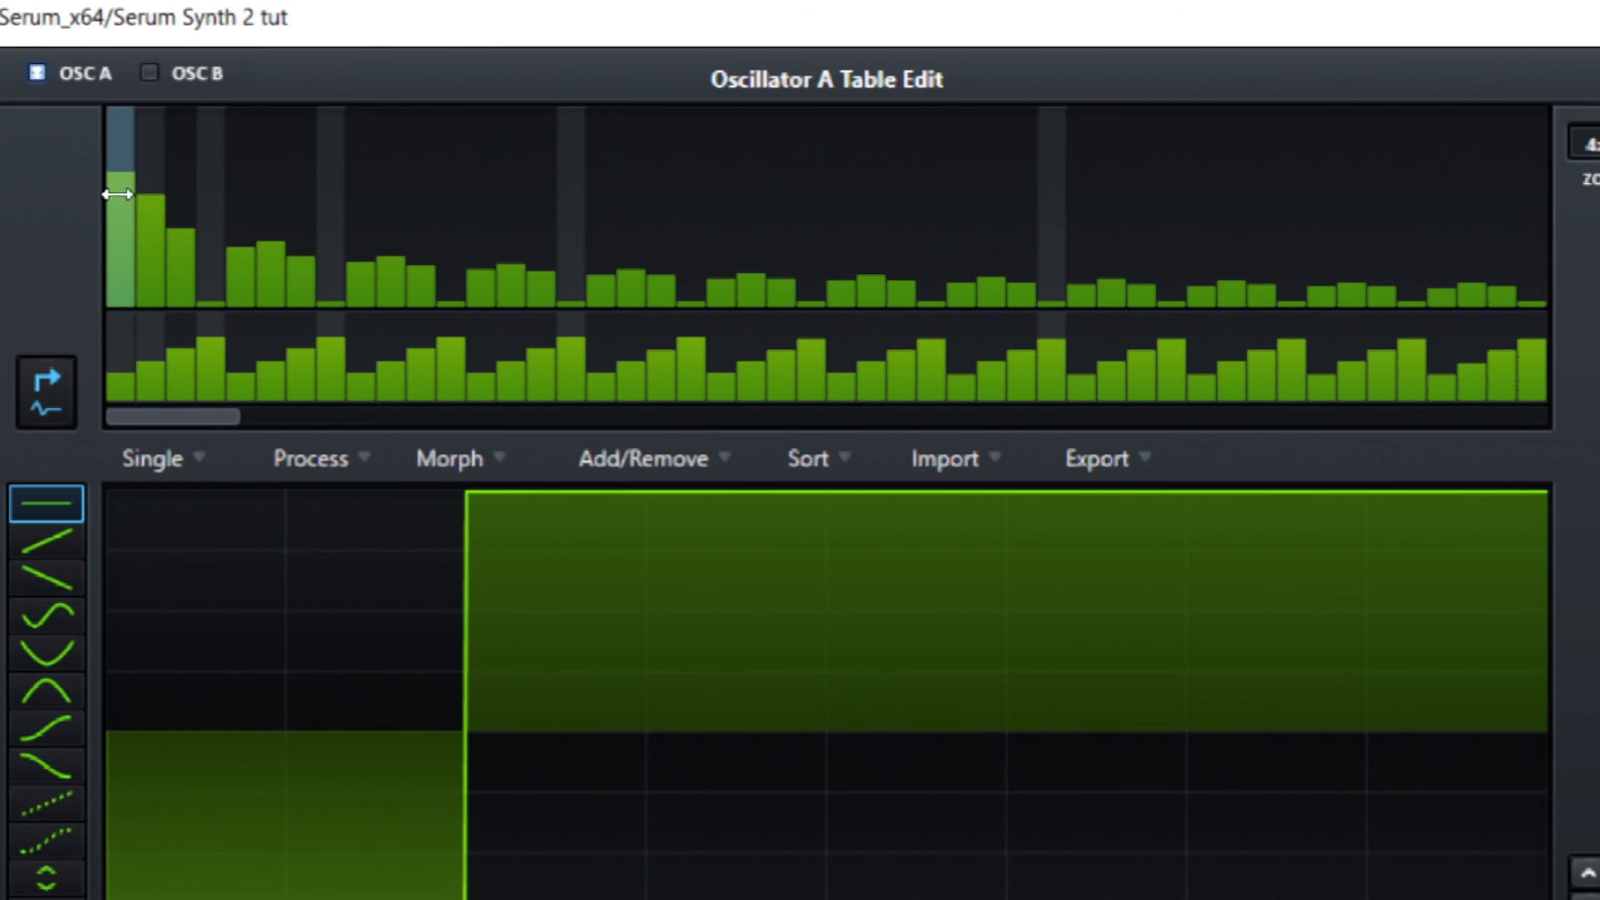
pyautogui.moveTo(121, 174); pyautogui.dragTo(110, 214)
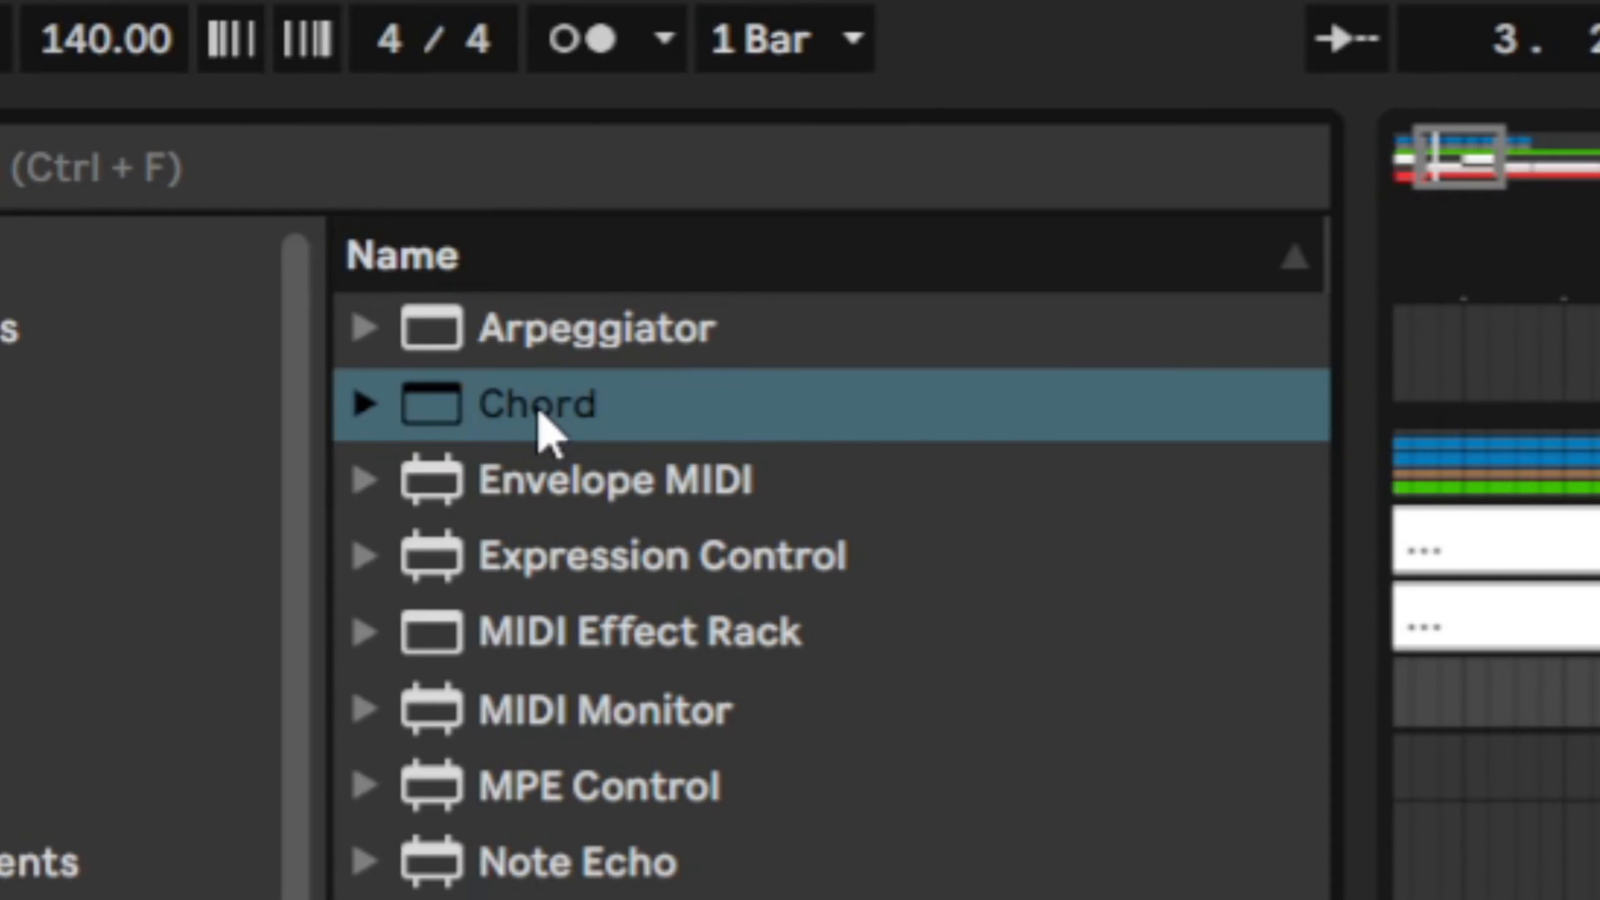
# Add the Chord MIDI effect before Serum with Shift 1 set to -12 st
pyautogui.click(538, 417)
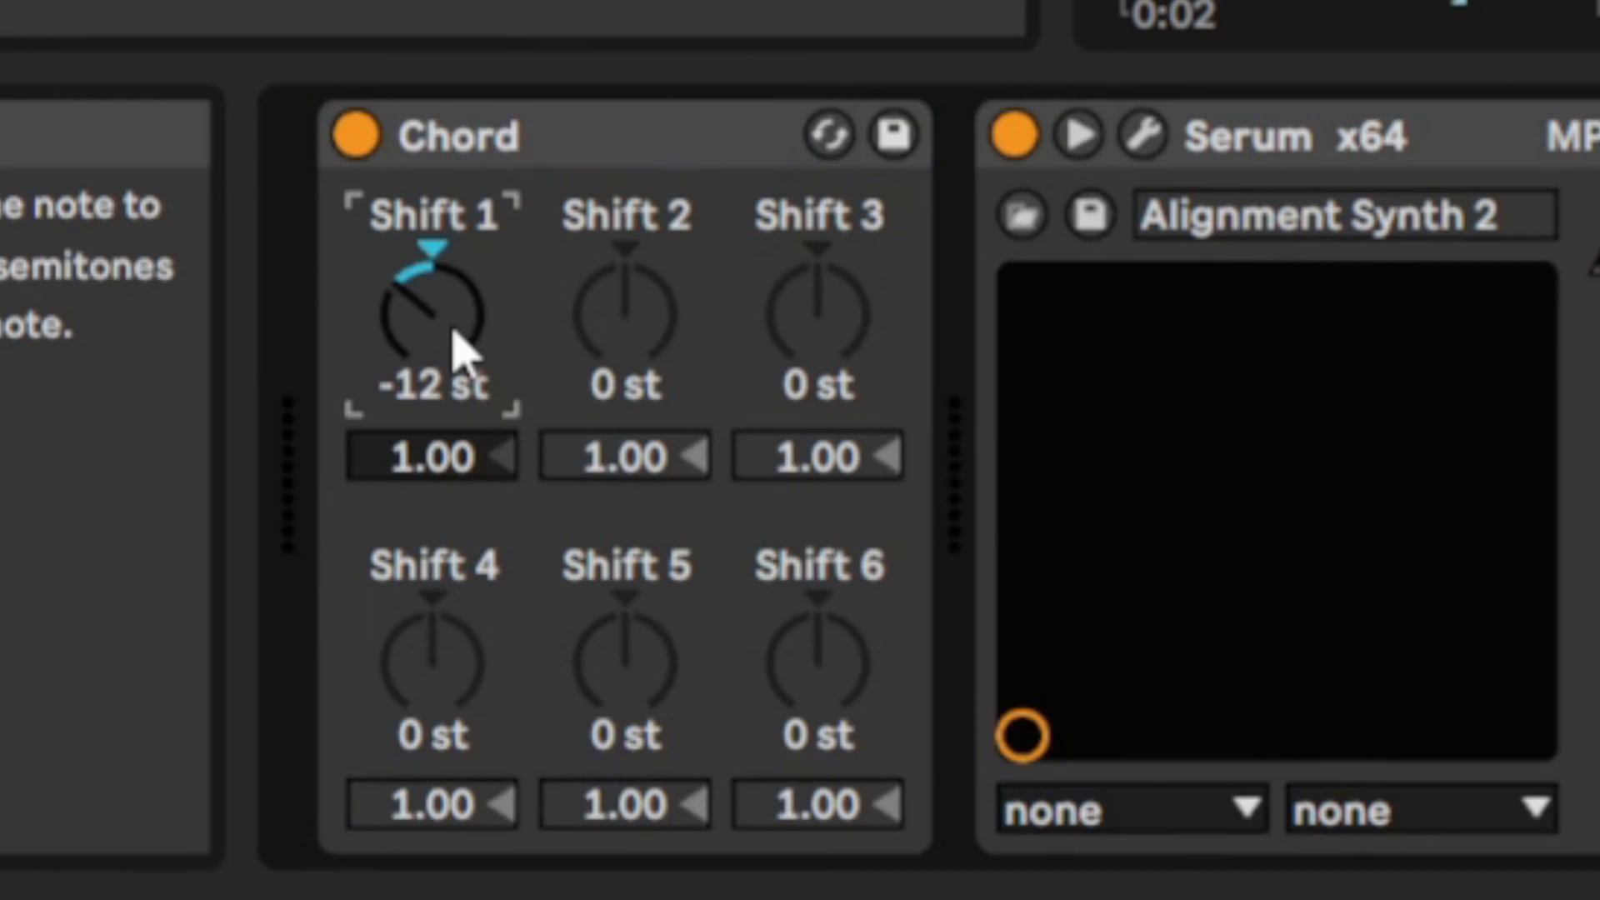
pyautogui.click(454, 332)
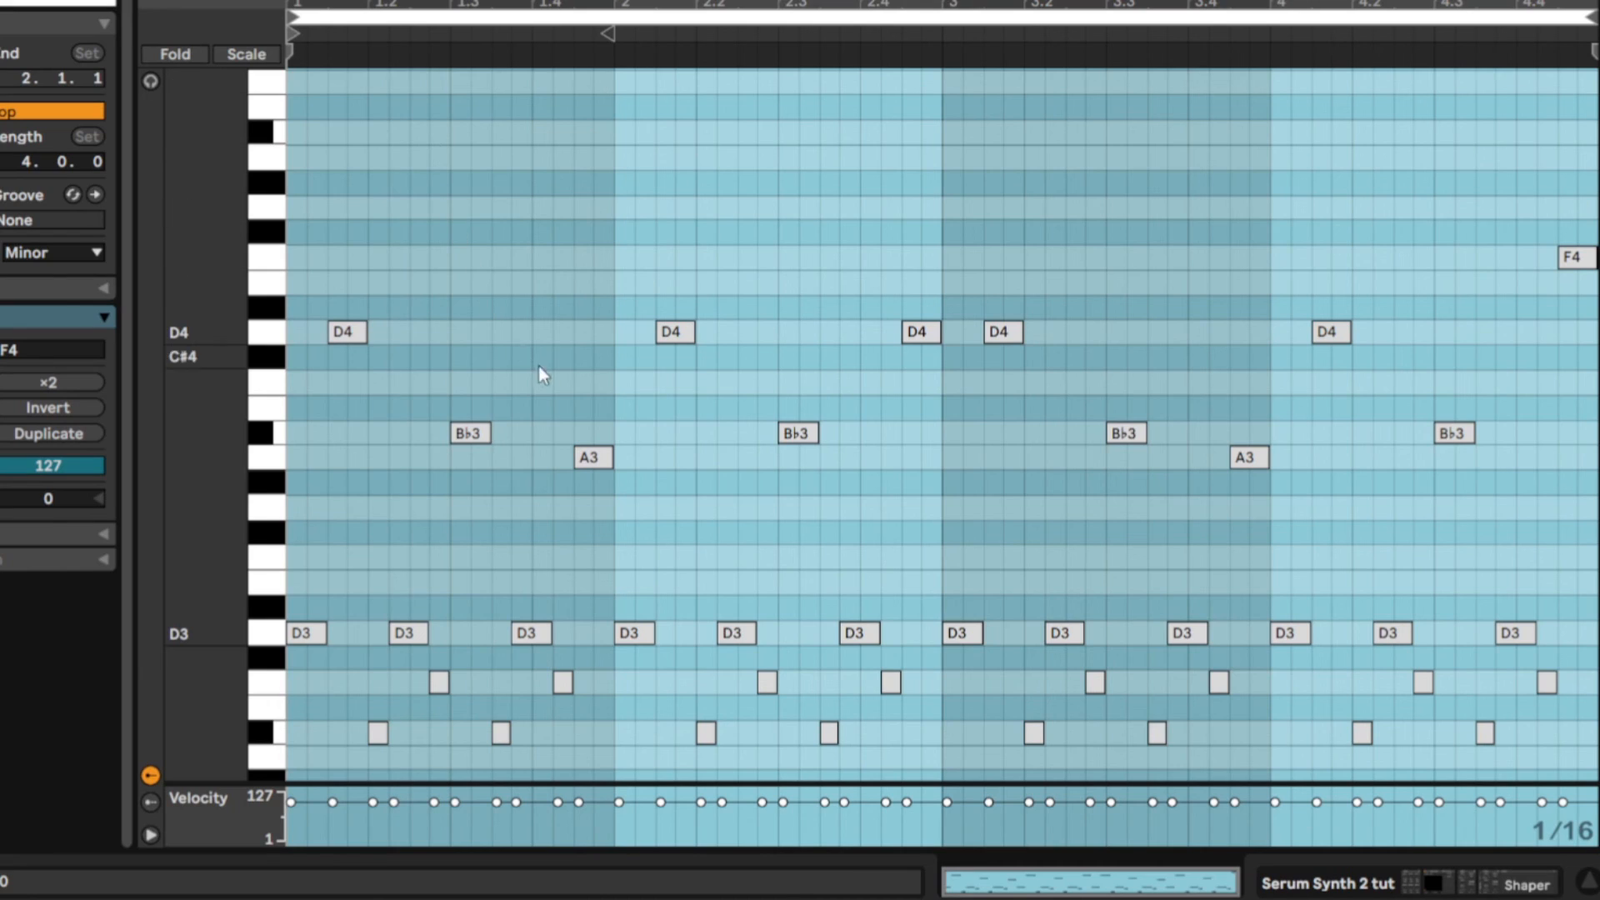
# Select all notes in the MIDI clip and compare the pattern's sound with the Chord effect on and off
pyautogui.hotkey('ctrl', 'a')
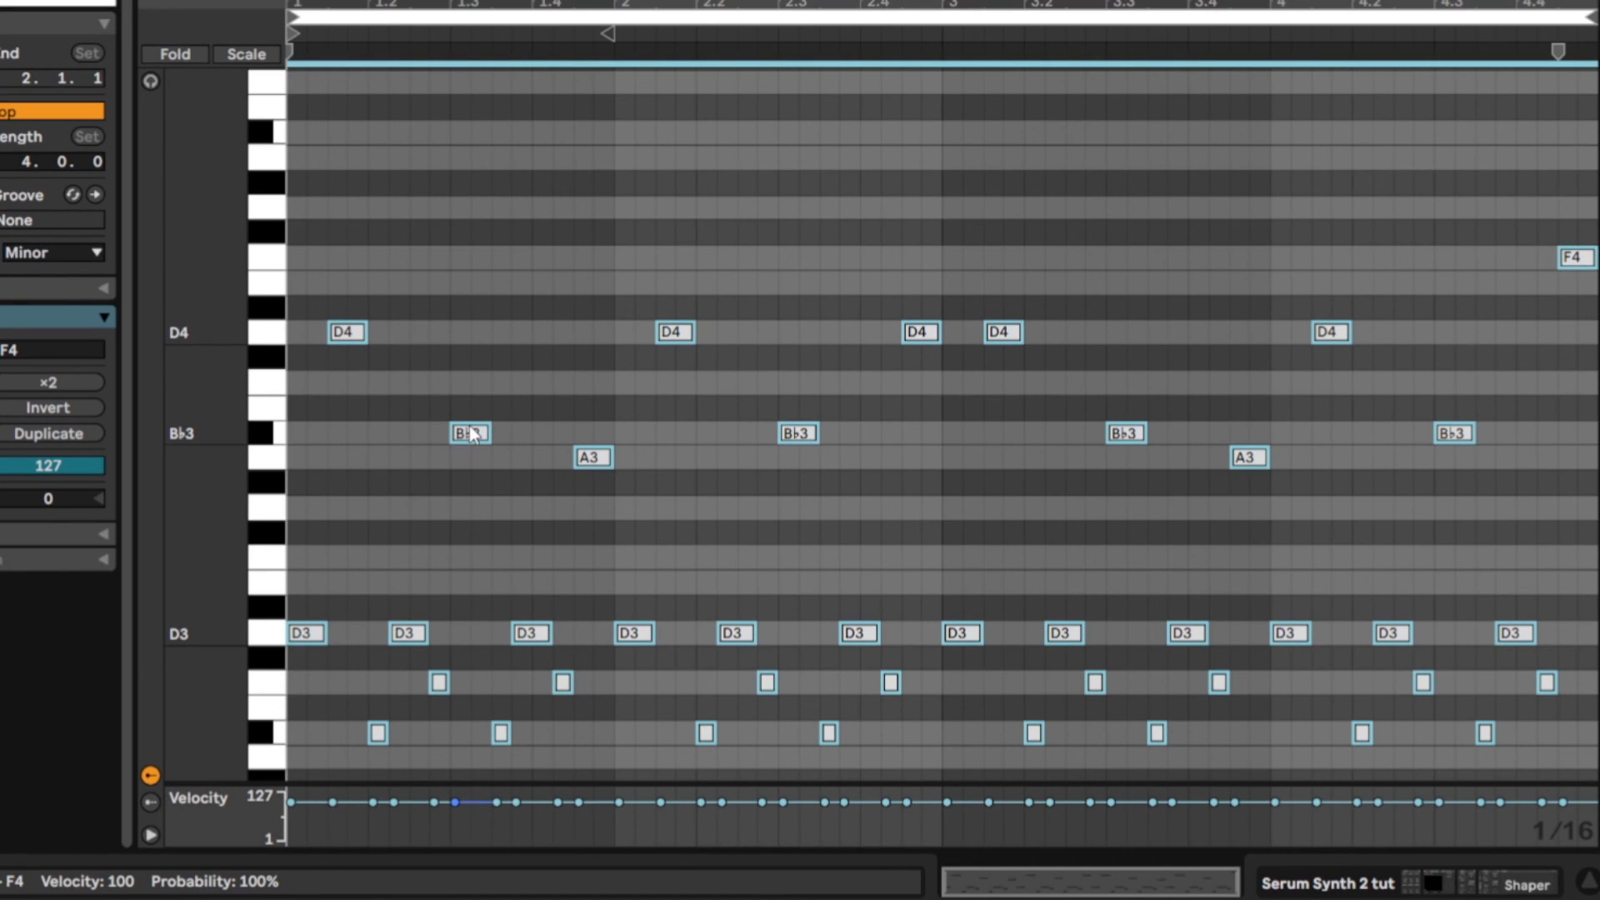
pyautogui.scroll(-5, 472, 434)
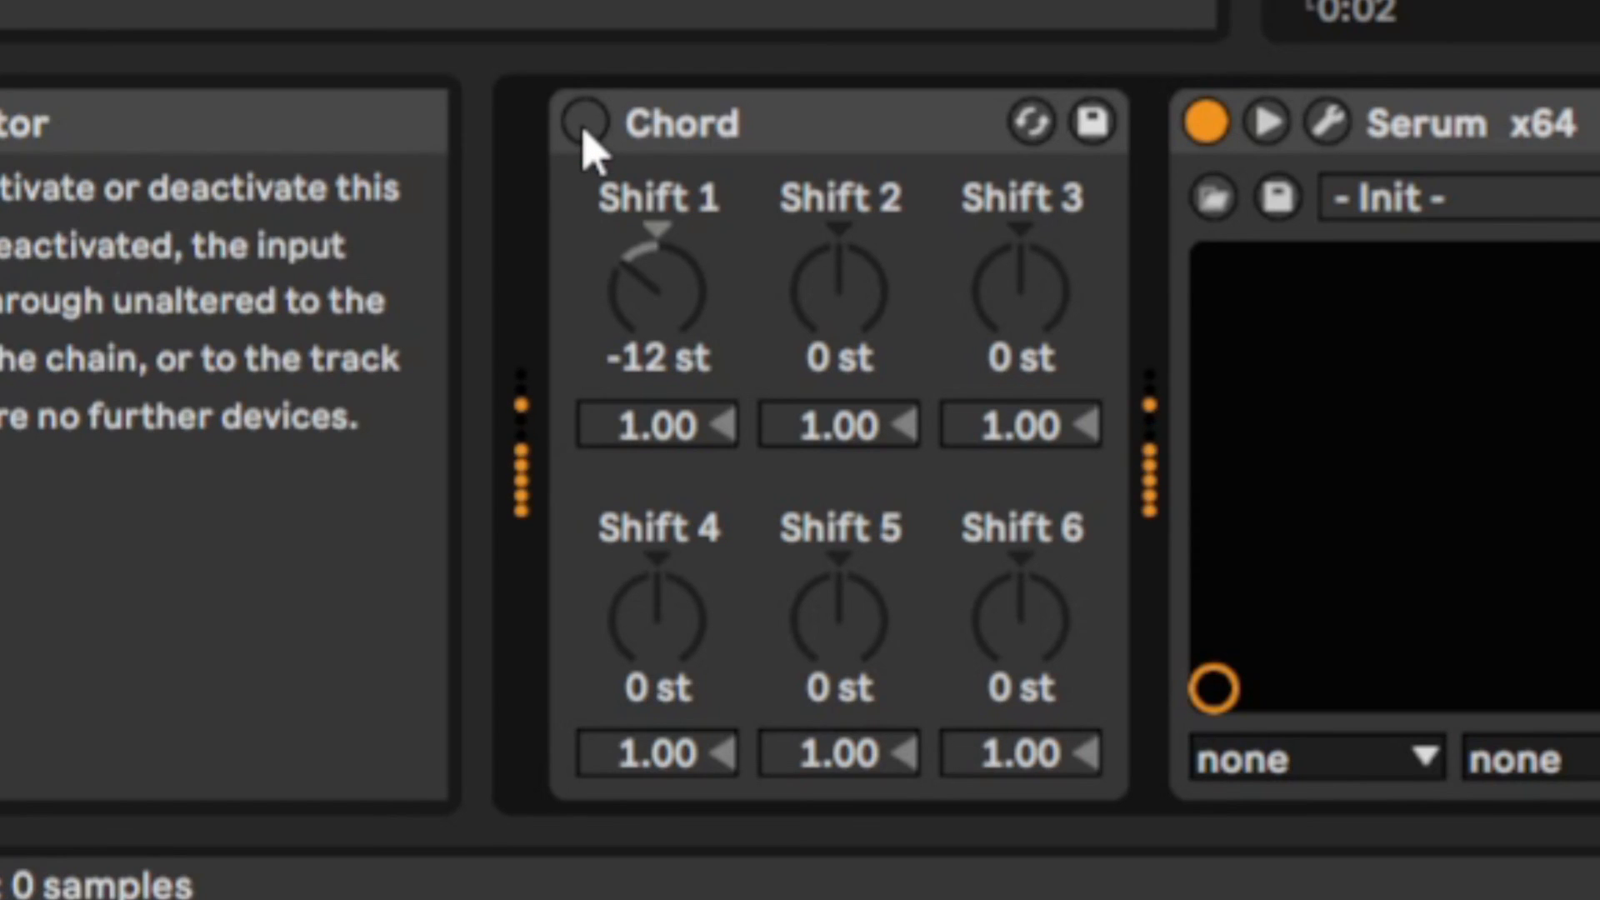
pyautogui.click(585, 125)
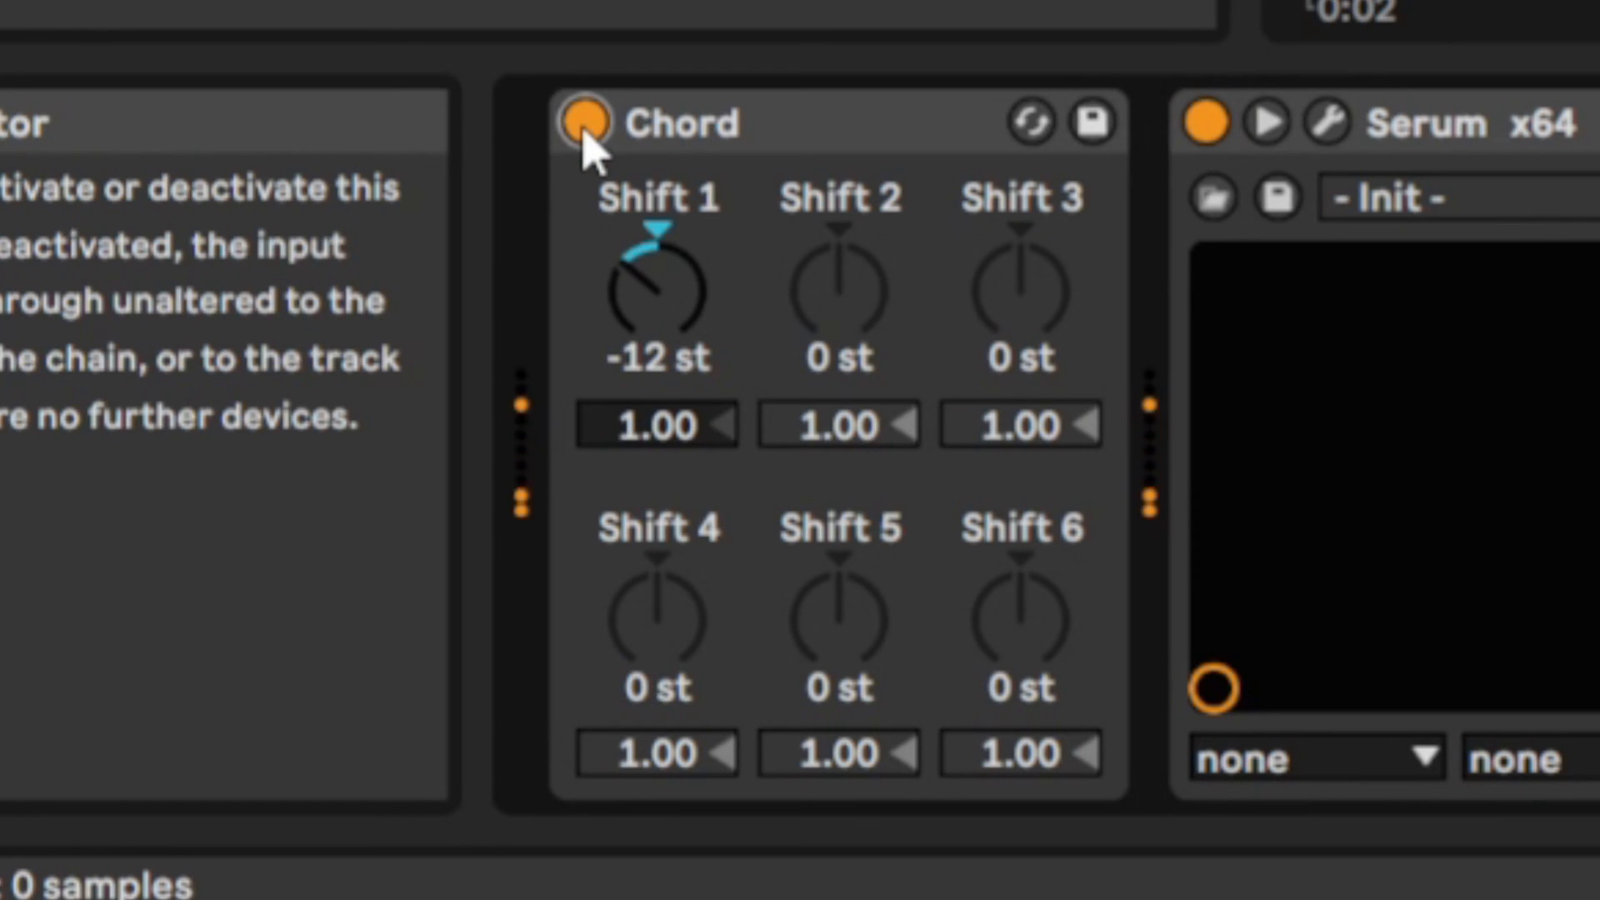
pyautogui.click(585, 125)
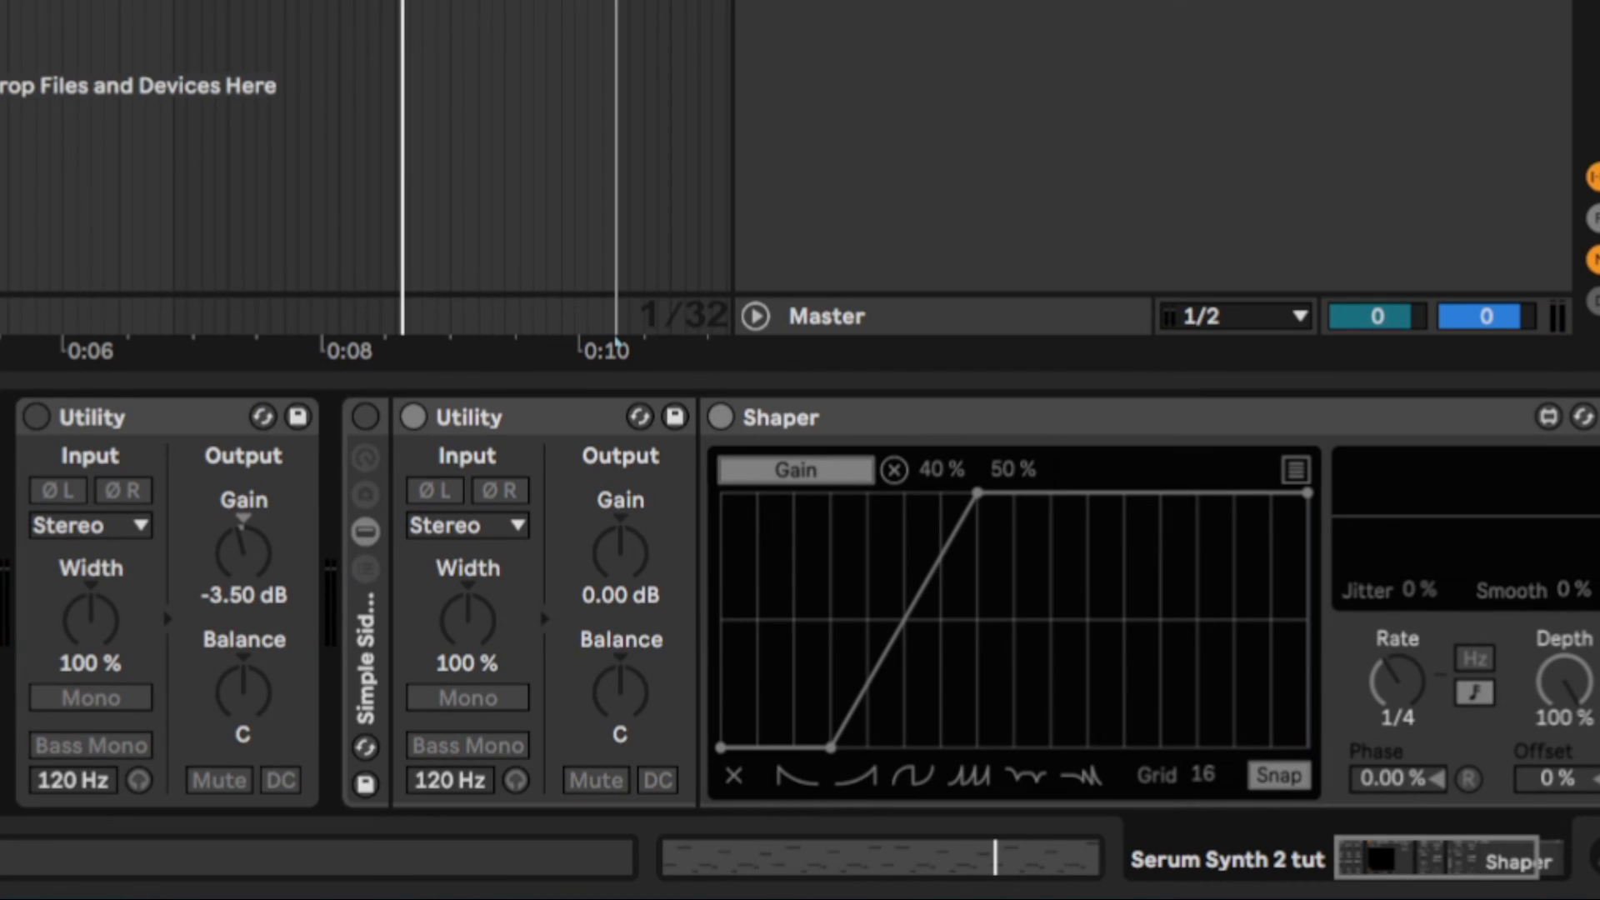
# Compare the sound with the sidechain rack containing Utility and Shaper on and off at the end of the device chain
pyautogui.press('ctrl')
pyautogui.moveTo(1396, 867); pyautogui.dragTo(1447, 845)
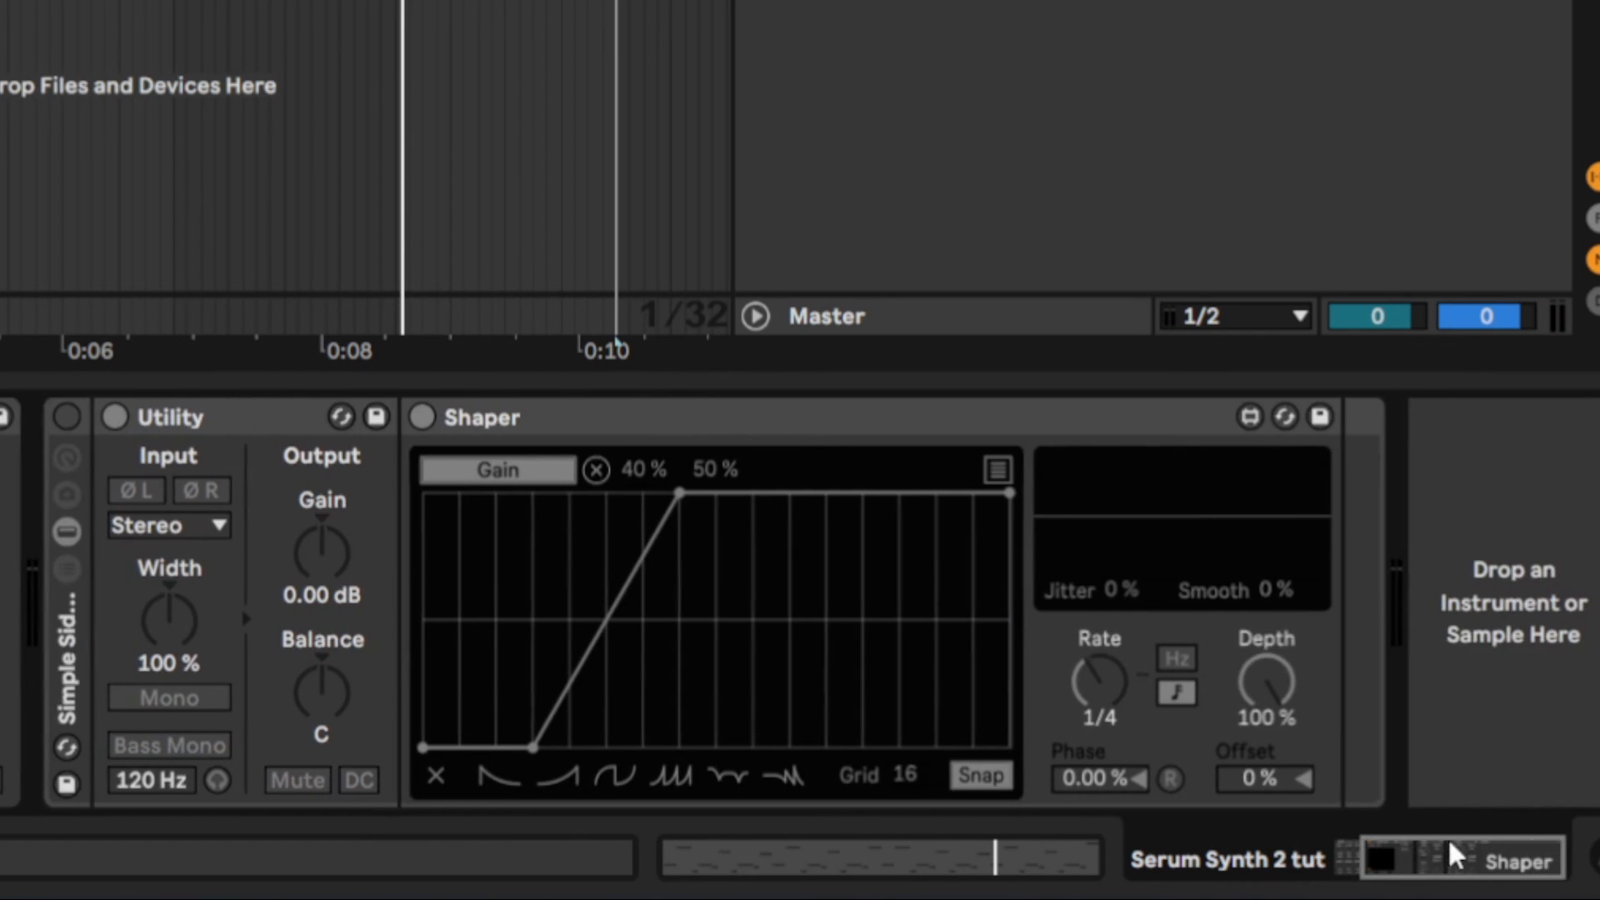
pyautogui.press('ctrl')
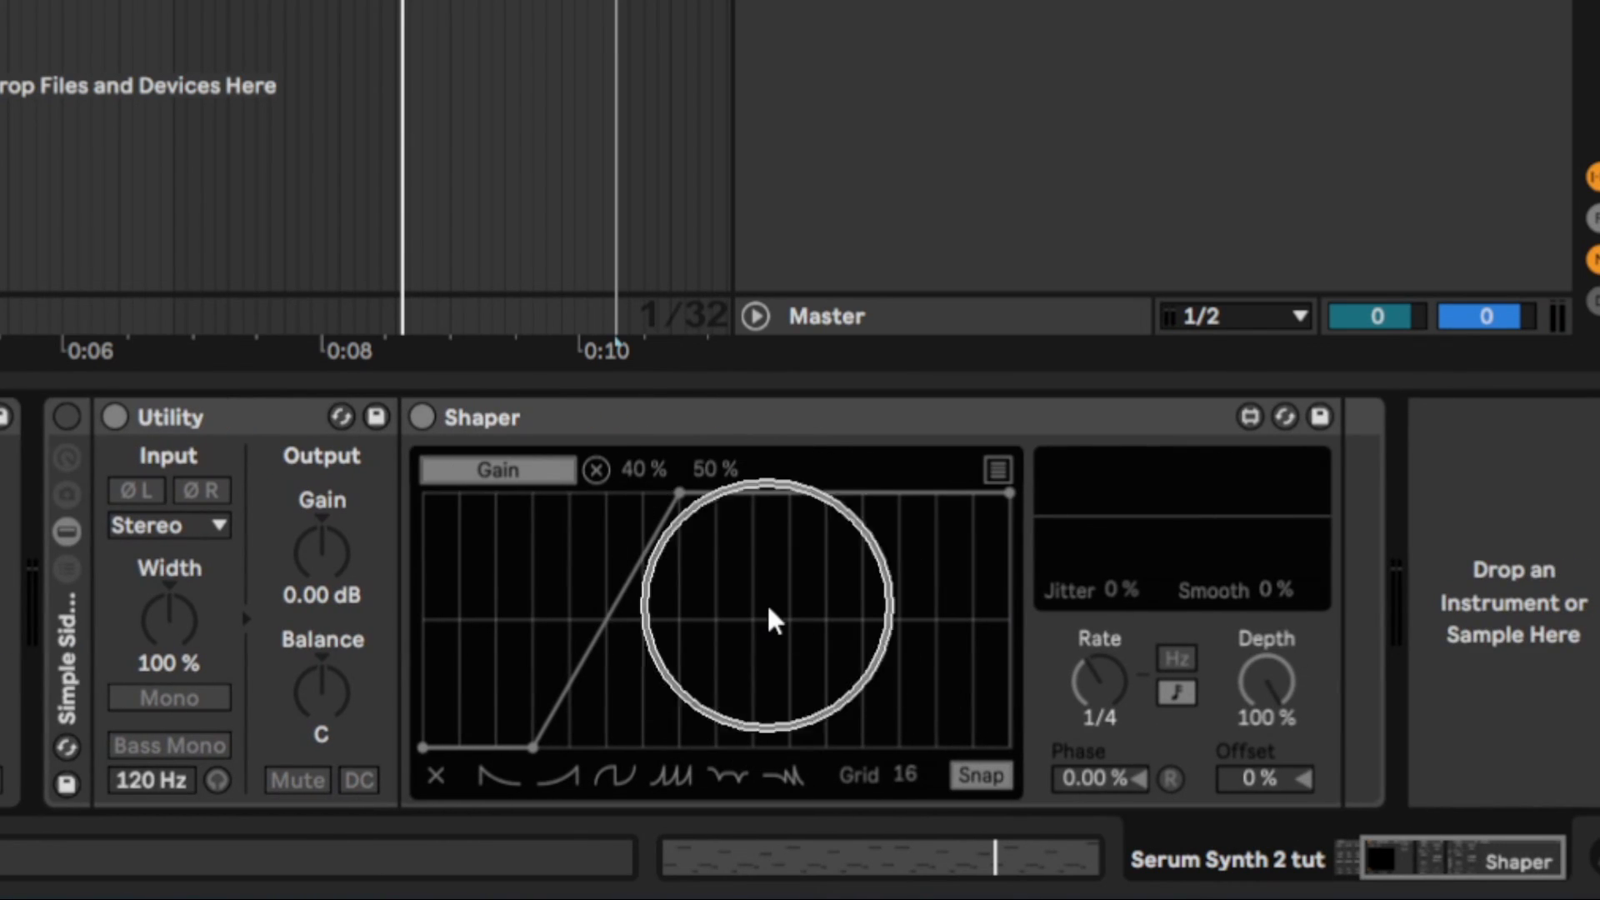
pyautogui.press('ctrl')
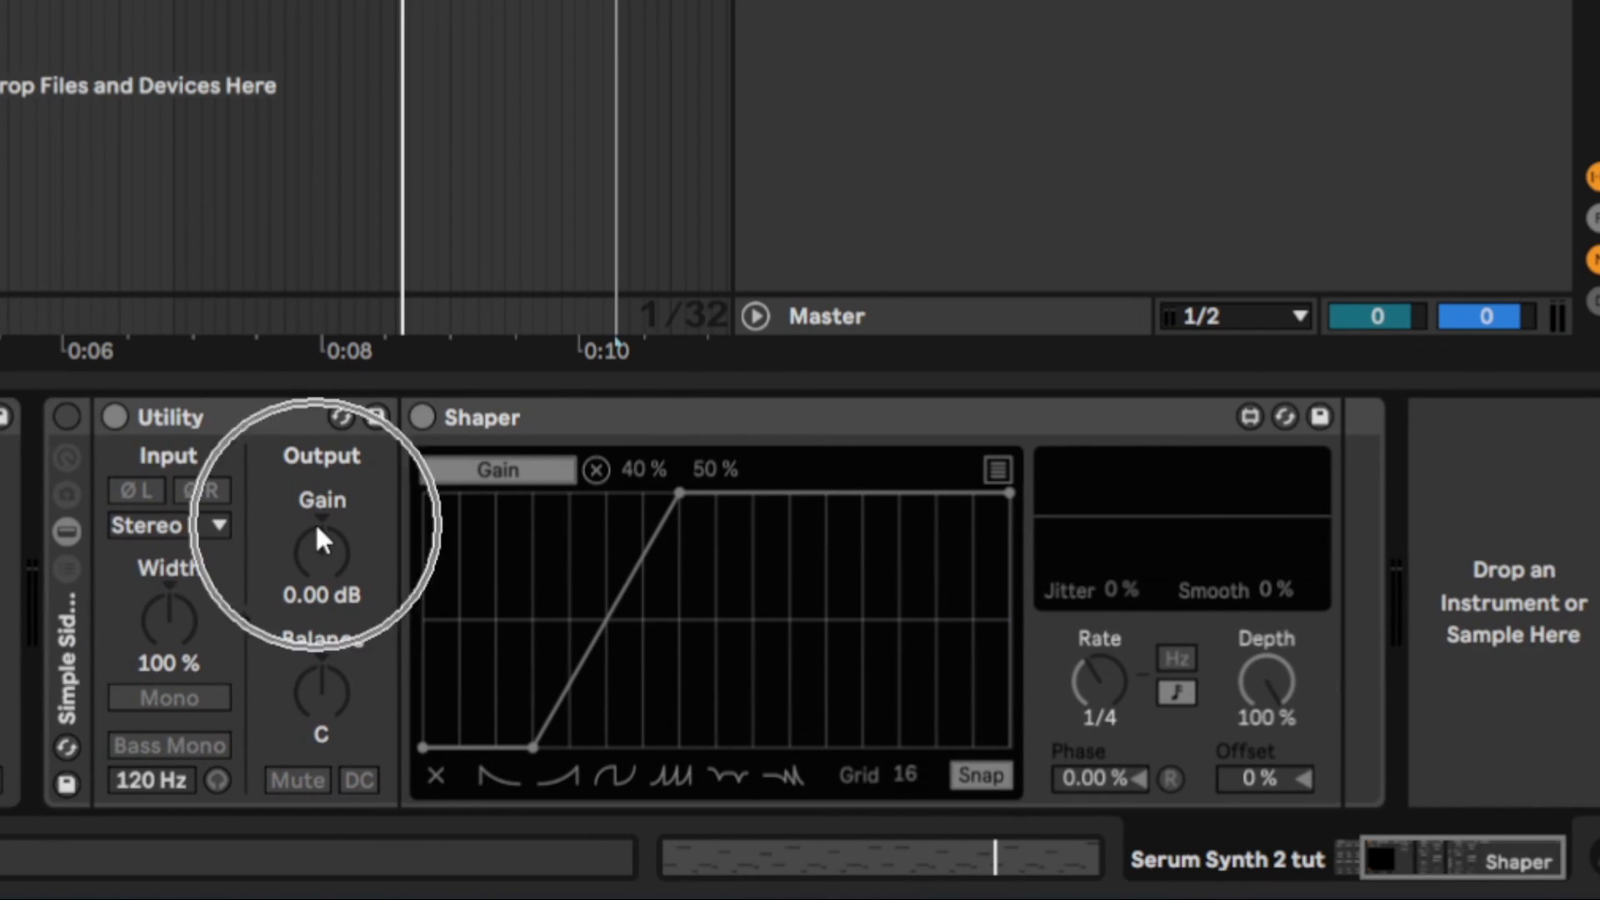
pyautogui.click(64, 421)
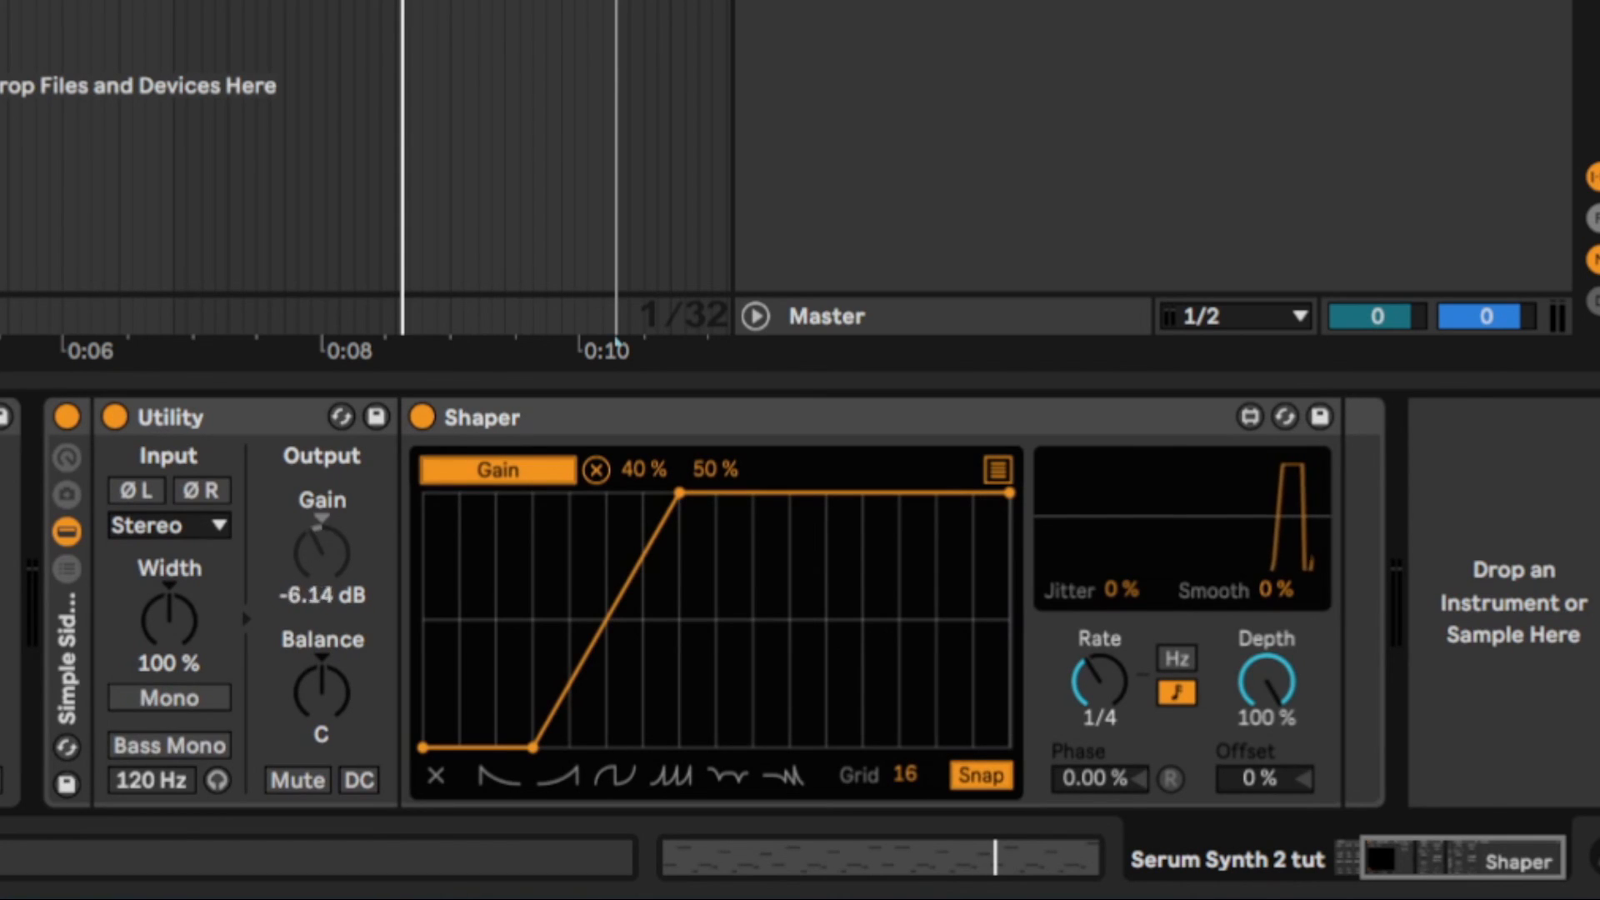
pyautogui.click(67, 414)
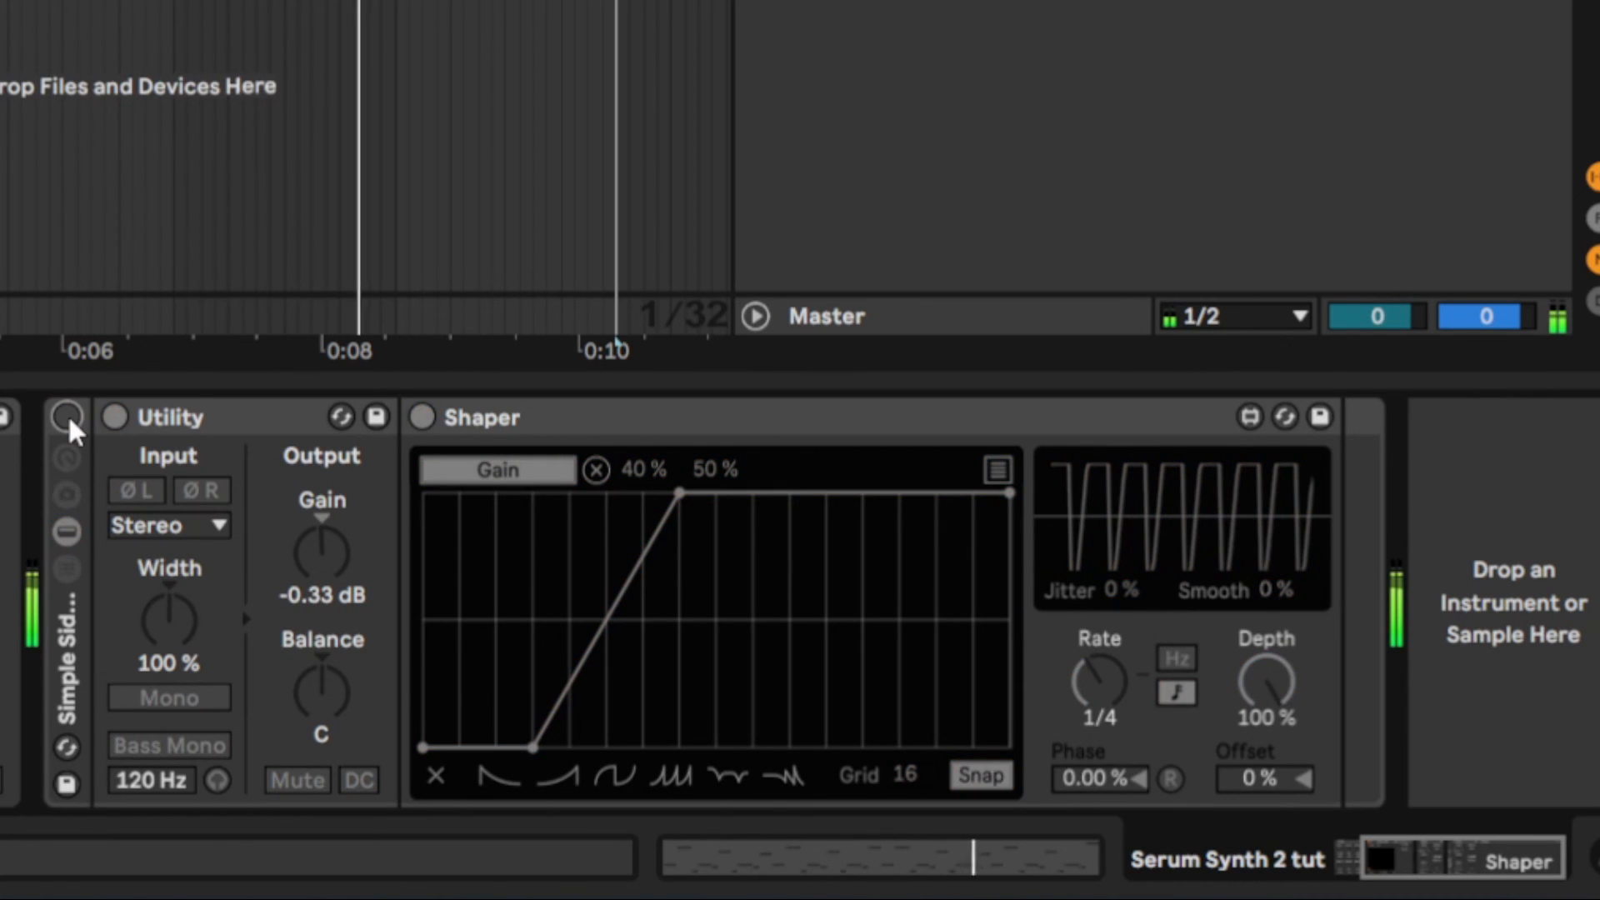